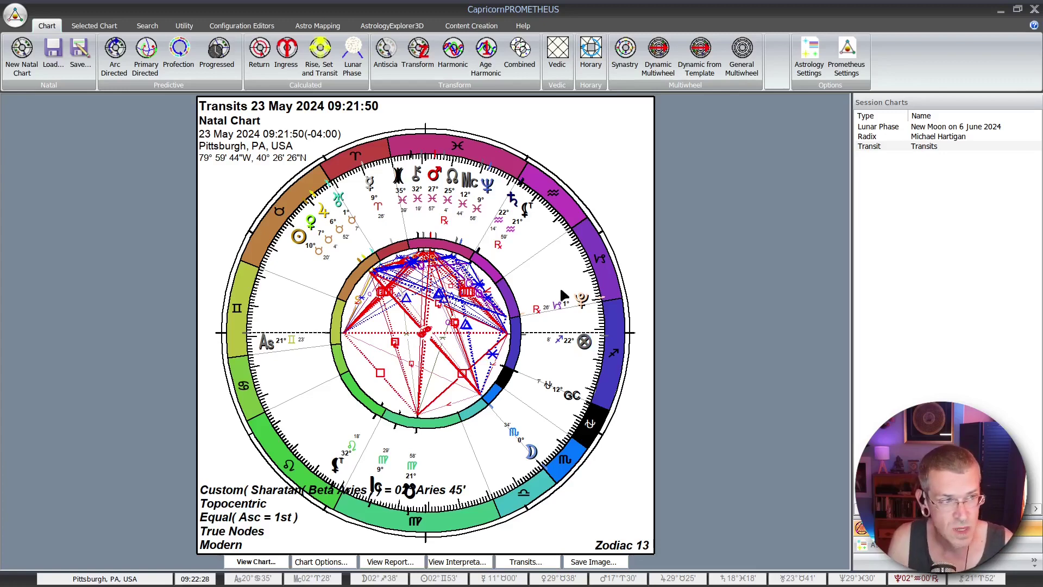
mouse_move(559, 257)
mouse_down()
mouse_move(344, 223)
mouse_move(598, 391)
mouse_move(462, 186)
mouse_up()
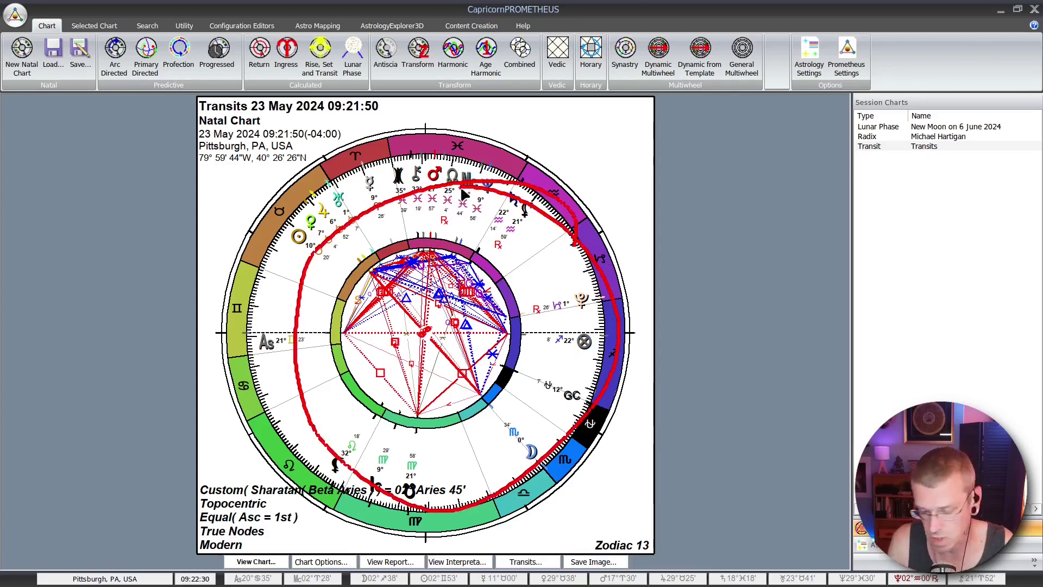
key(Escape)
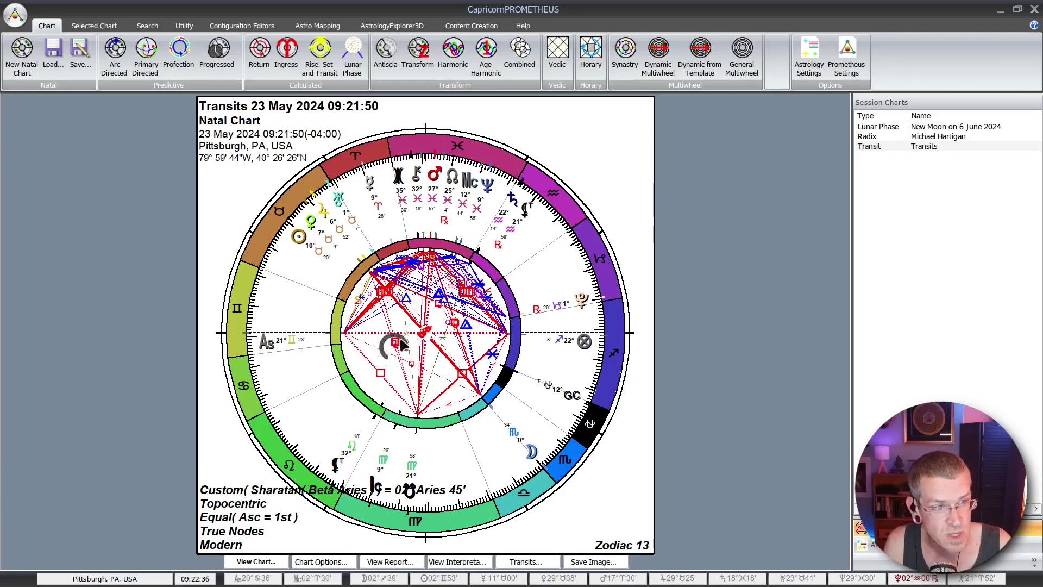
- Create a new transit chart named Transits for the current moment, 23 May 2024 09:22:44, in Pittsburgh, PA, USA
click(922, 146)
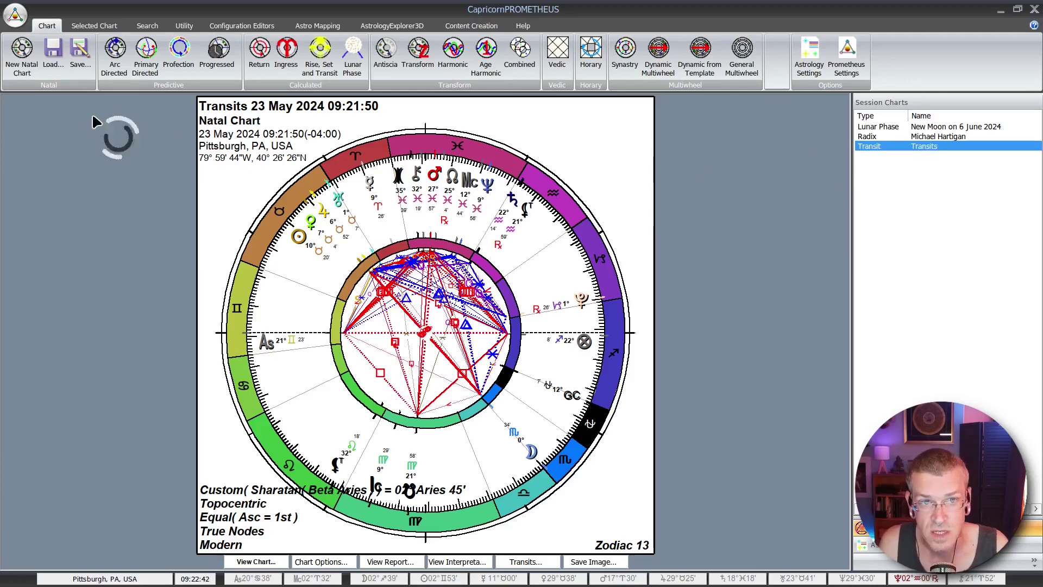
click(22, 52)
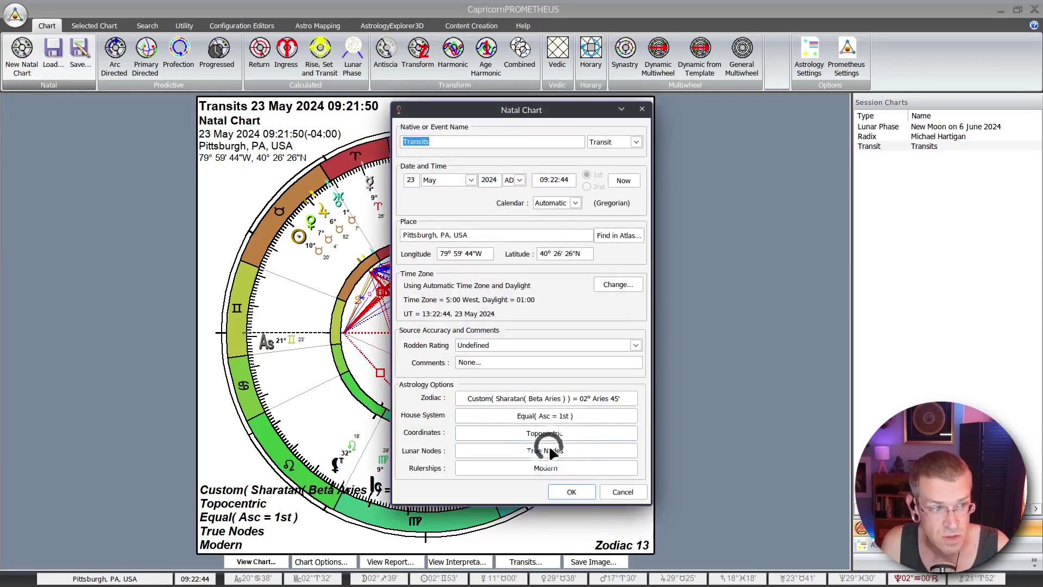
click(570, 490)
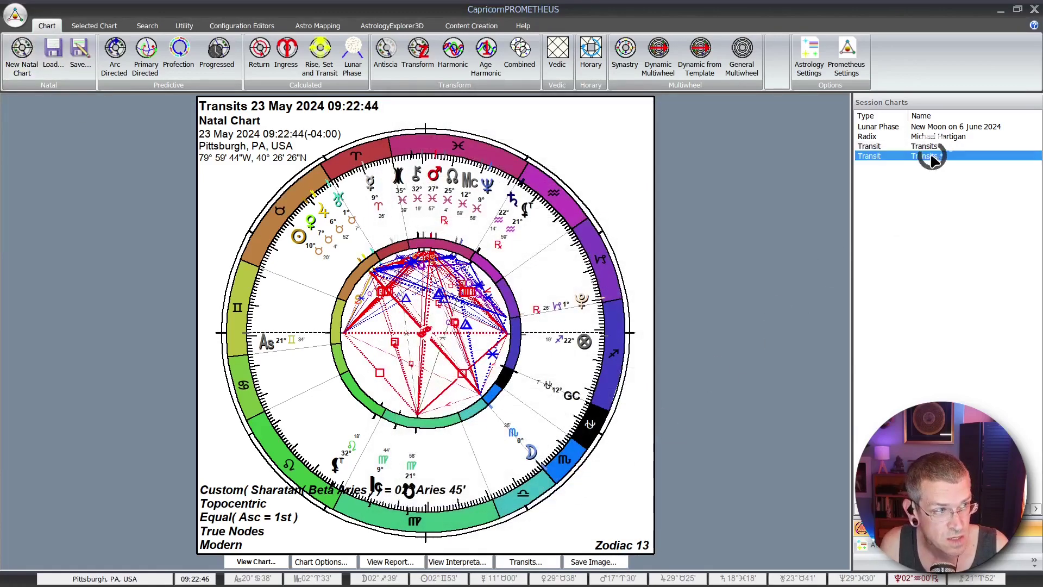
- Delete the duplicate Transits chart of 09:22:44 from the session charts
click(932, 157)
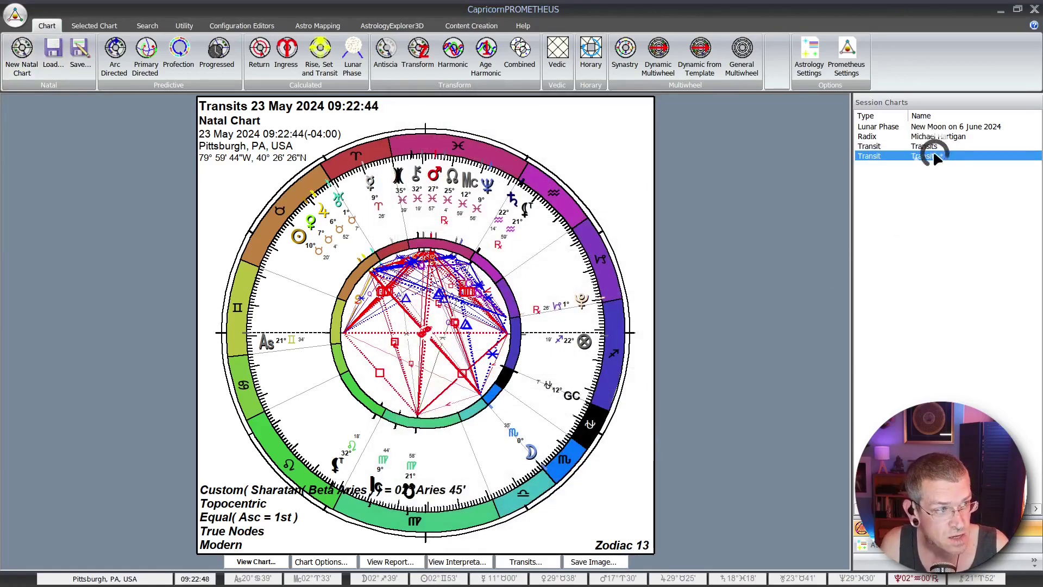
right_click(932, 153)
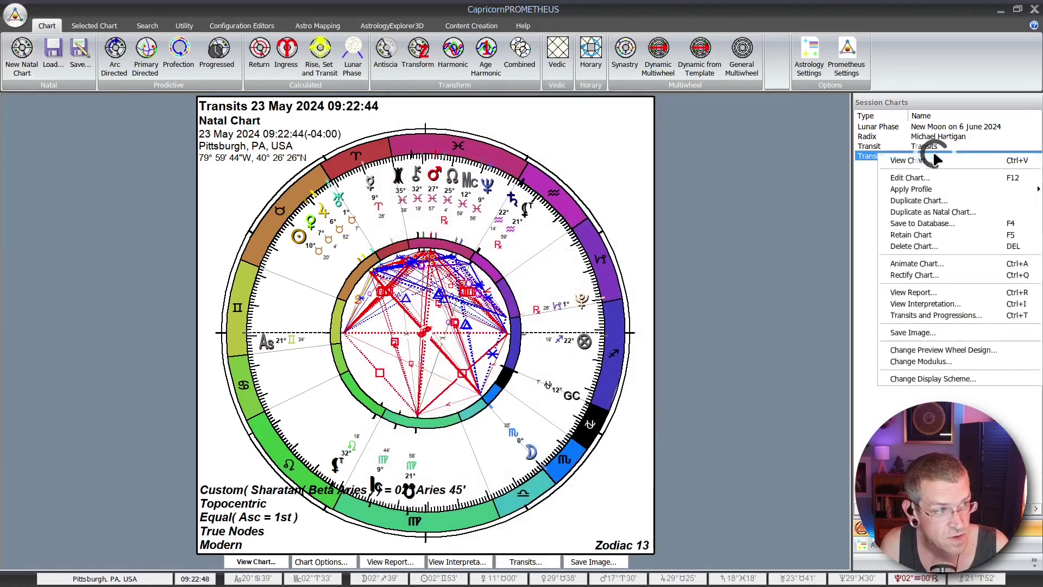
click(915, 246)
click(497, 324)
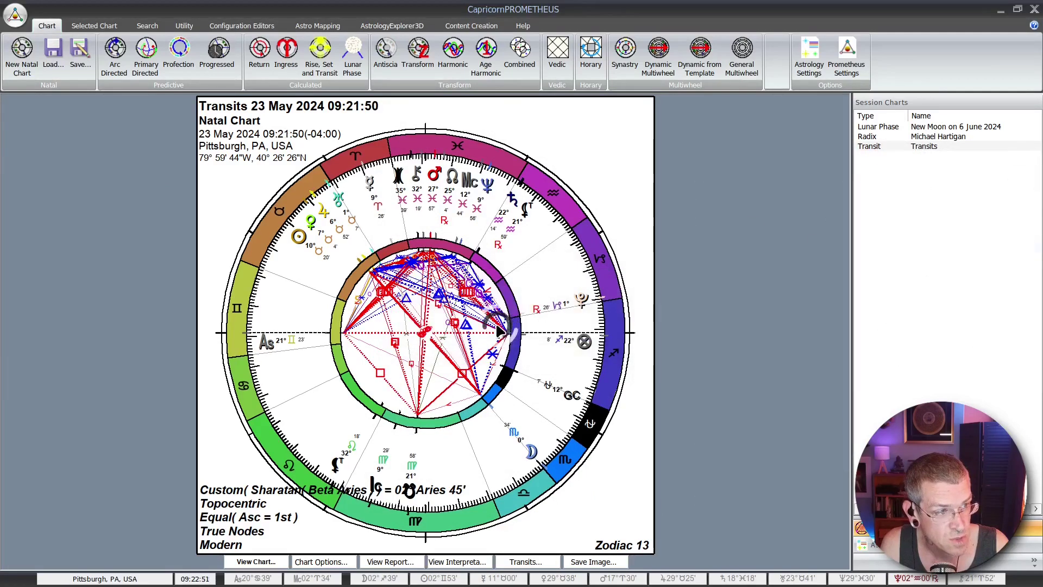
- Select the radix natal chart among the session charts and open its Transit and Progression Search
click(923, 137)
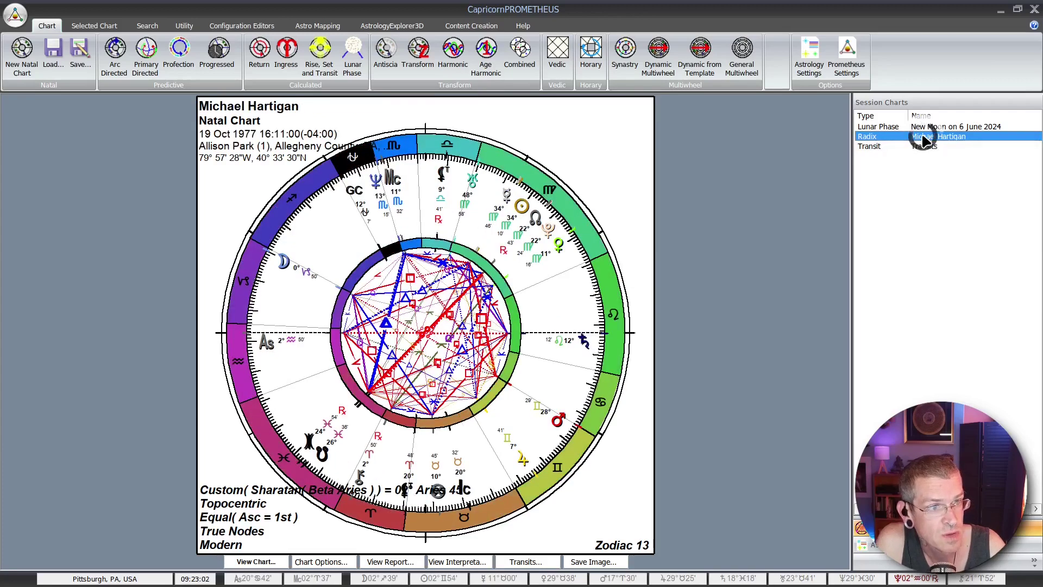
click(152, 26)
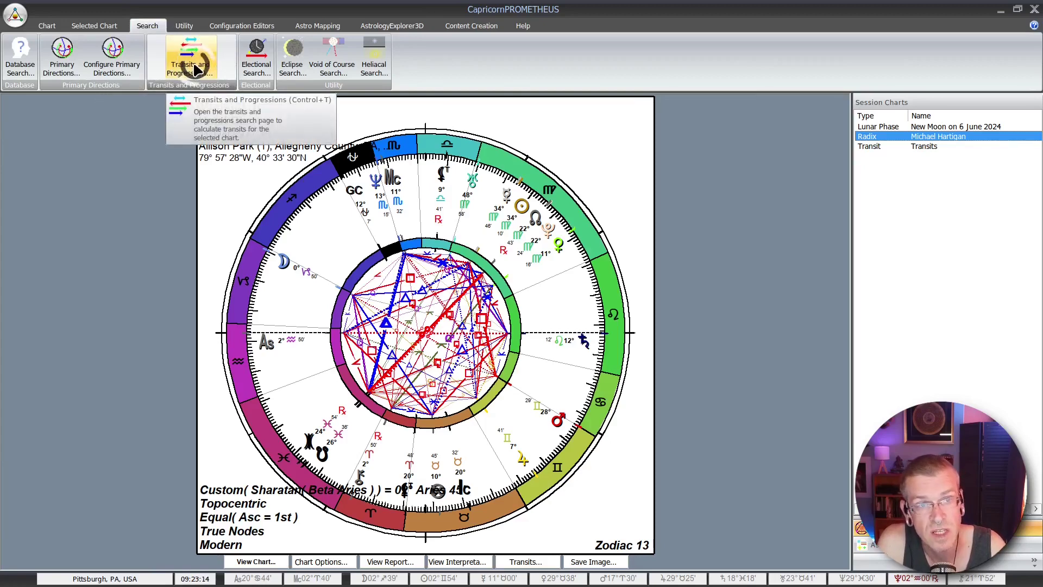
click(47, 26)
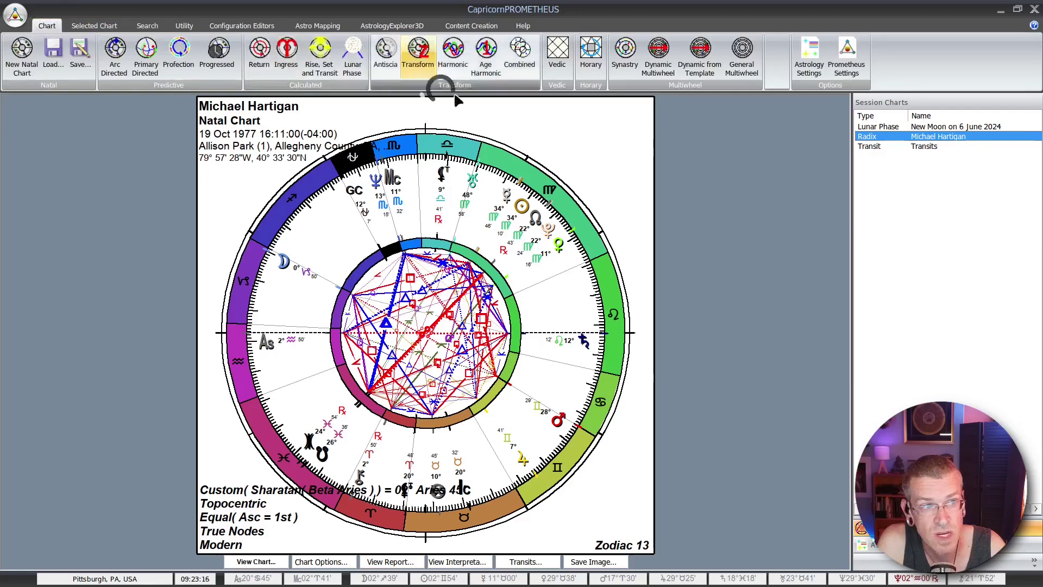
right_click(917, 141)
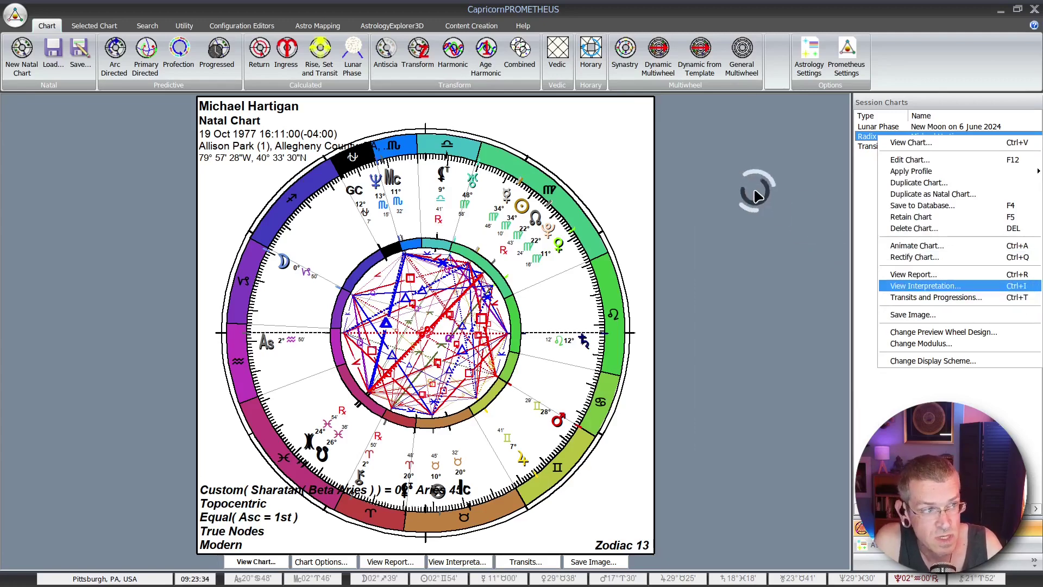
click(757, 194)
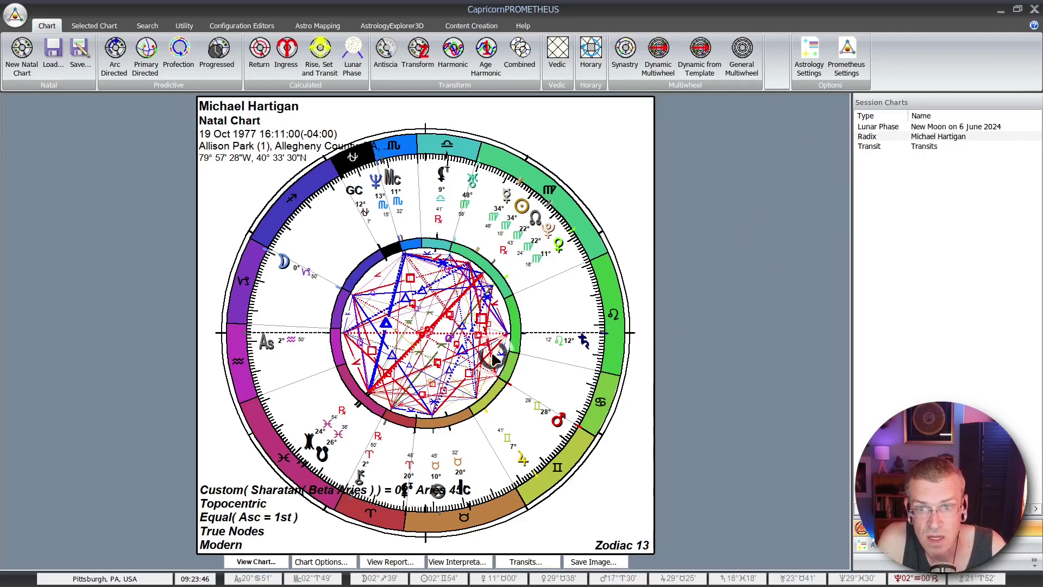
click(521, 562)
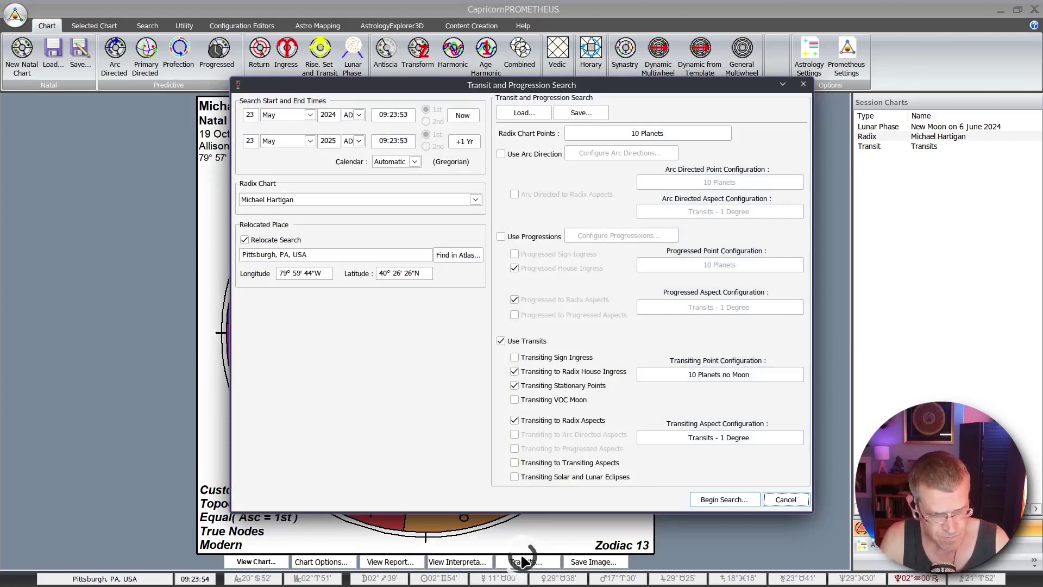
click(785, 499)
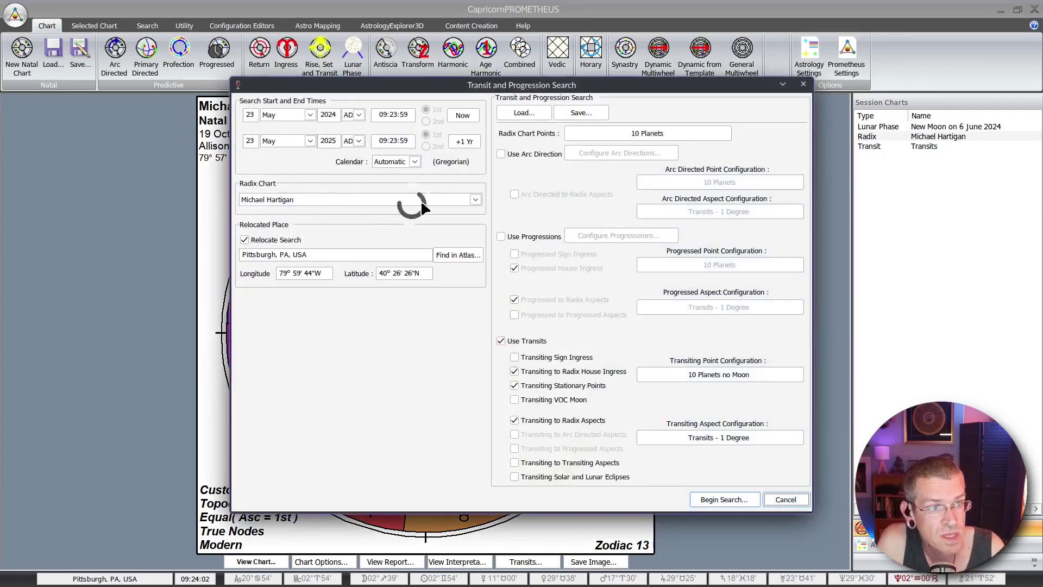
- Review which session charts can serve as the search's radix chart, keeping the natal chart selected
click(473, 200)
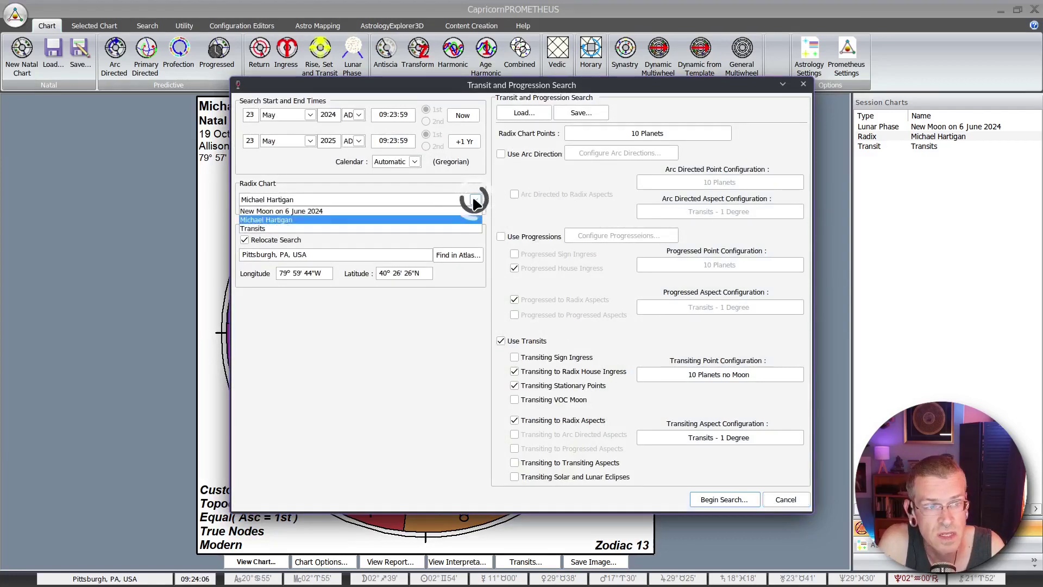
click(266, 200)
click(265, 203)
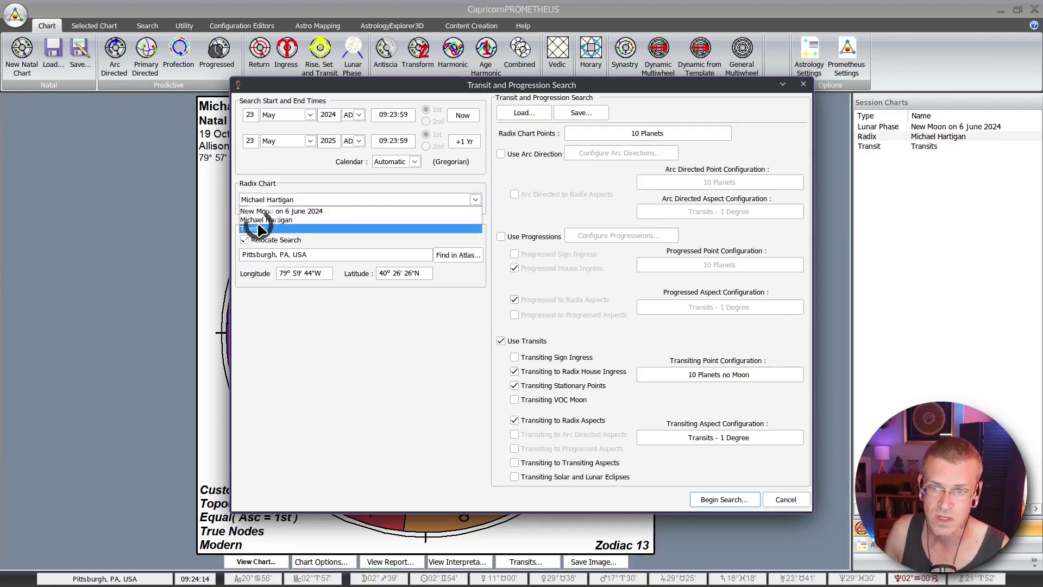
click(263, 194)
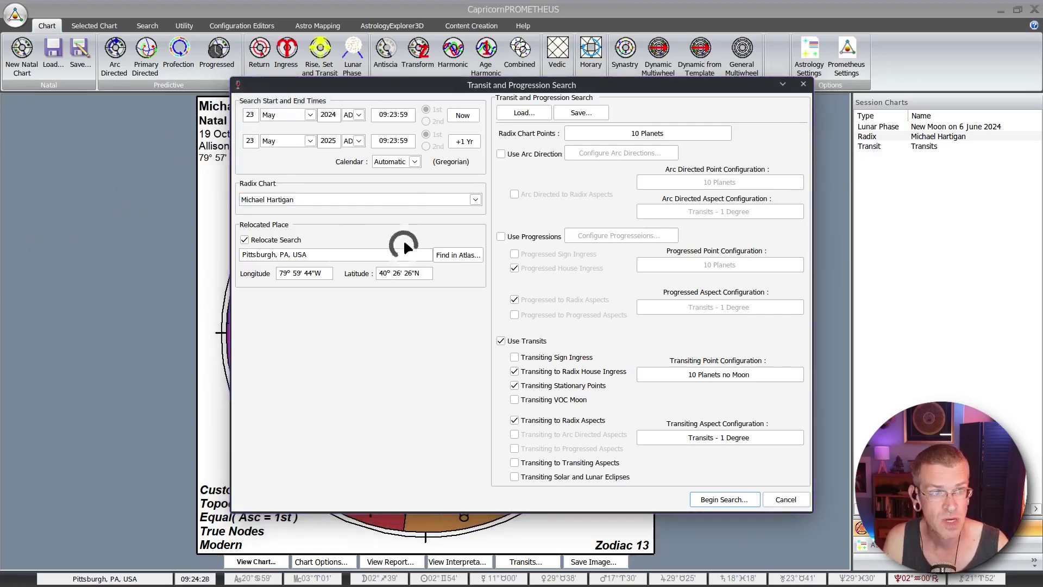
mouse_move(665, 75)
mouse_down()
mouse_move(812, 304)
mouse_move(782, 513)
mouse_move(484, 452)
mouse_move(481, 87)
mouse_move(270, 92)
mouse_move(203, 304)
mouse_move(485, 295)
mouse_up()
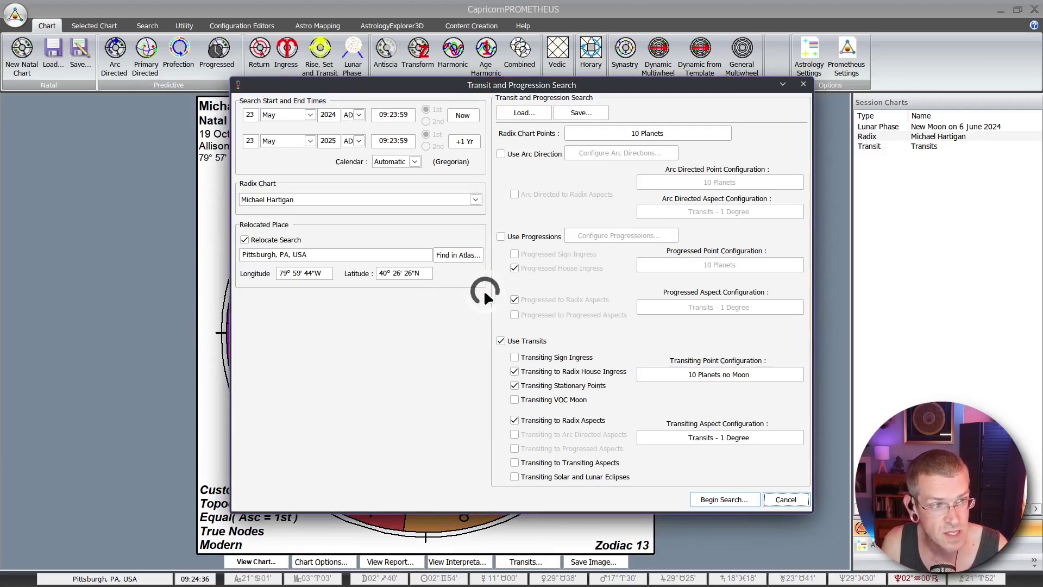
drag(524, 453, 754, 390)
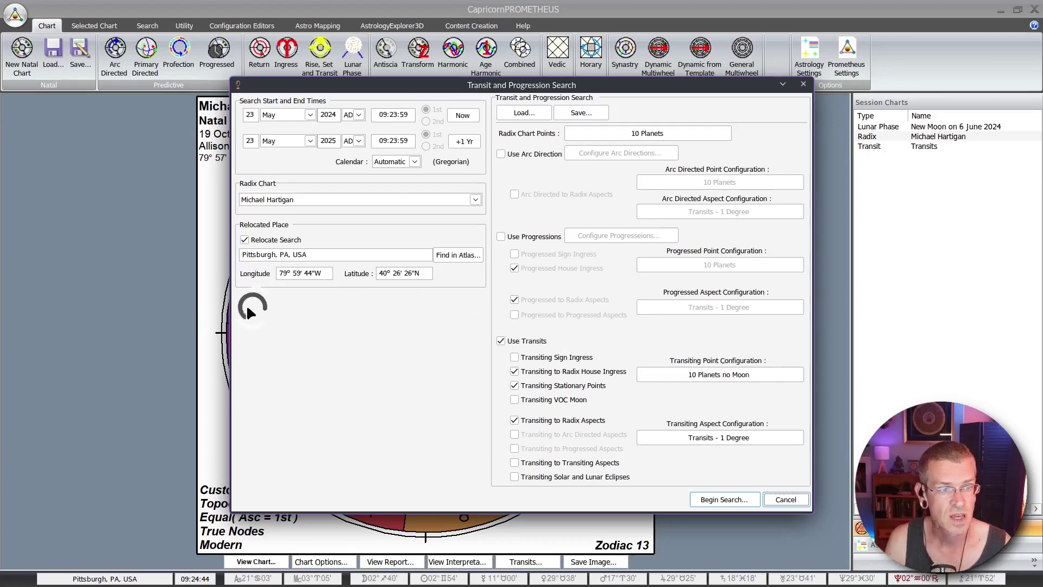
drag(240, 303, 495, 307)
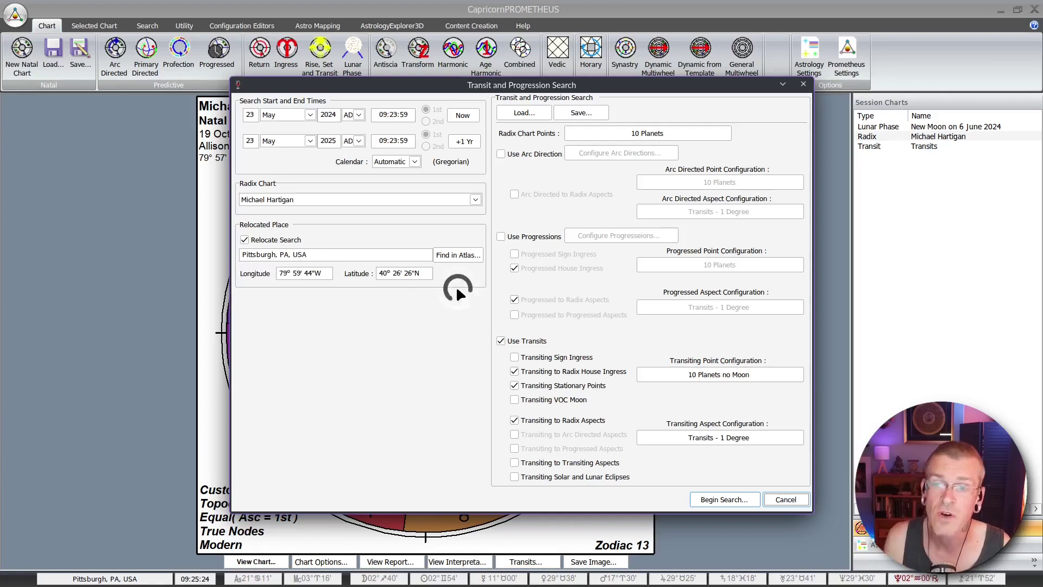
drag(239, 302, 491, 294)
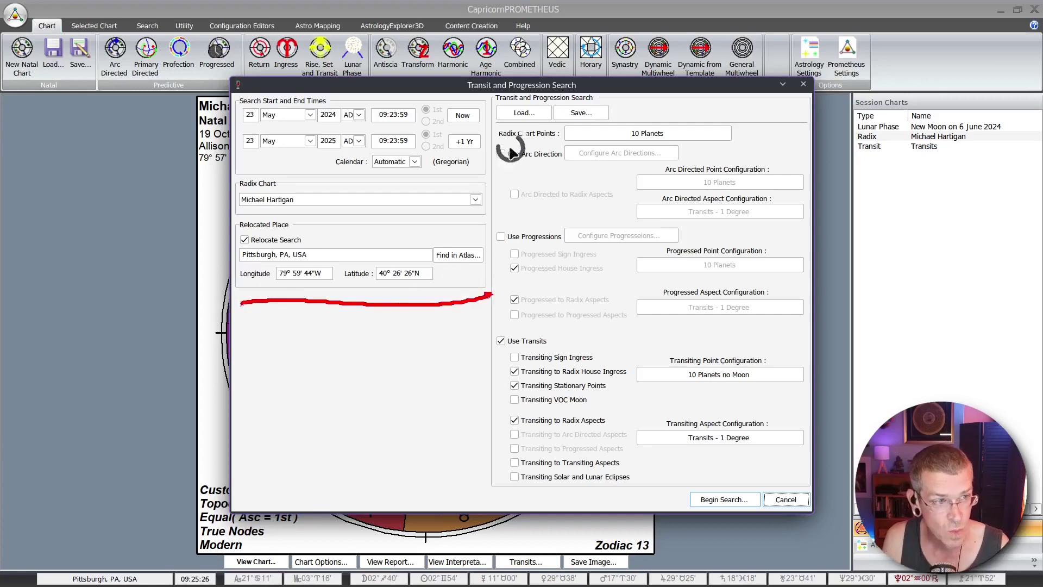
drag(498, 498, 822, 482)
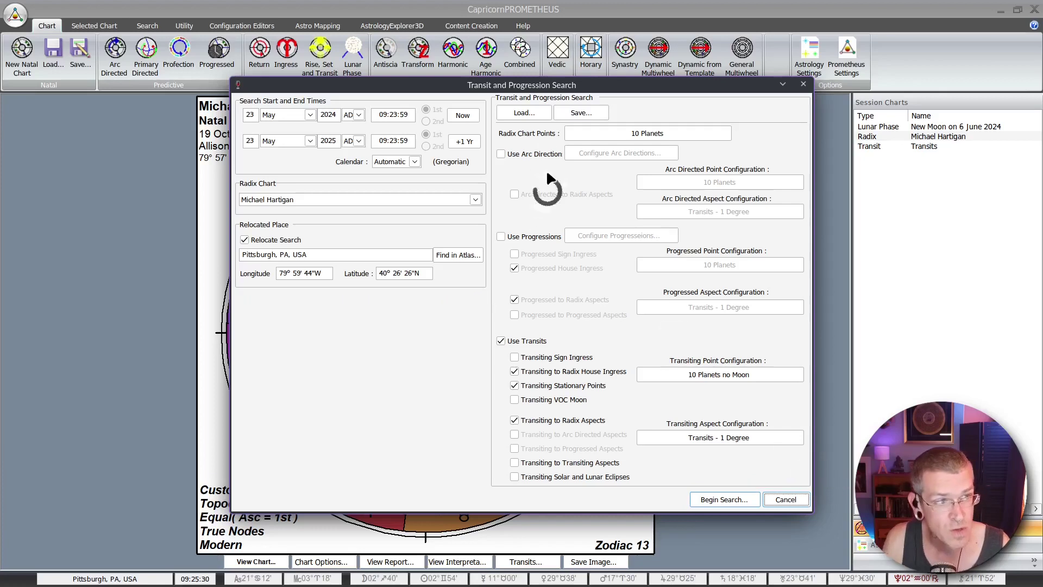
mouse_move(497, 120)
mouse_down()
mouse_move(574, 124)
mouse_move(609, 100)
mouse_move(575, 101)
mouse_move(554, 124)
mouse_up()
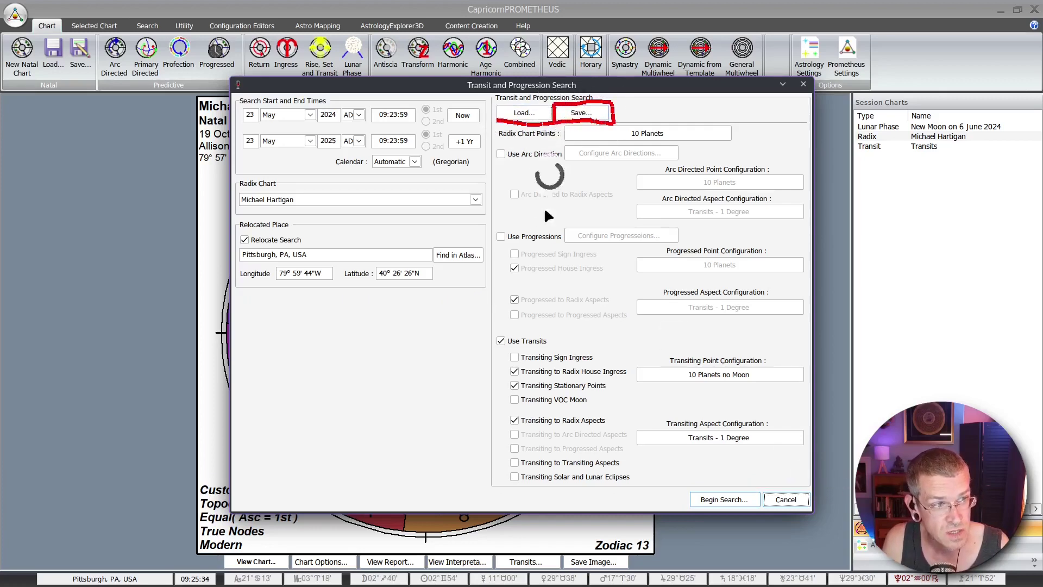
mouse_move(497, 488)
mouse_down()
mouse_move(486, 141)
mouse_move(757, 109)
mouse_move(820, 283)
mouse_move(735, 524)
mouse_move(496, 502)
mouse_move(516, 489)
mouse_move(653, 477)
mouse_move(543, 380)
mouse_move(546, 307)
mouse_up()
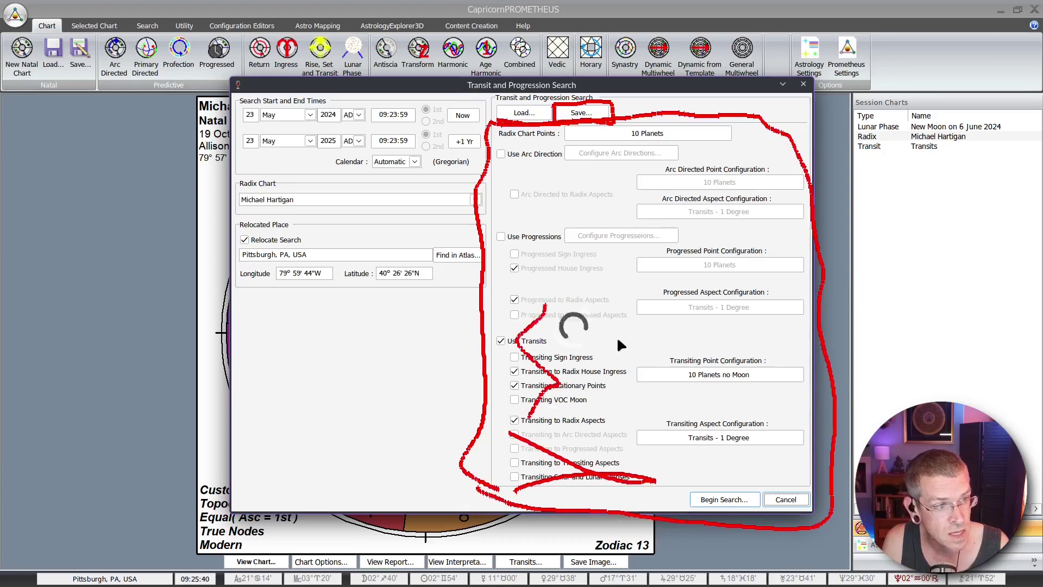
mouse_move(705, 436)
mouse_down()
mouse_move(741, 233)
mouse_move(700, 190)
mouse_up()
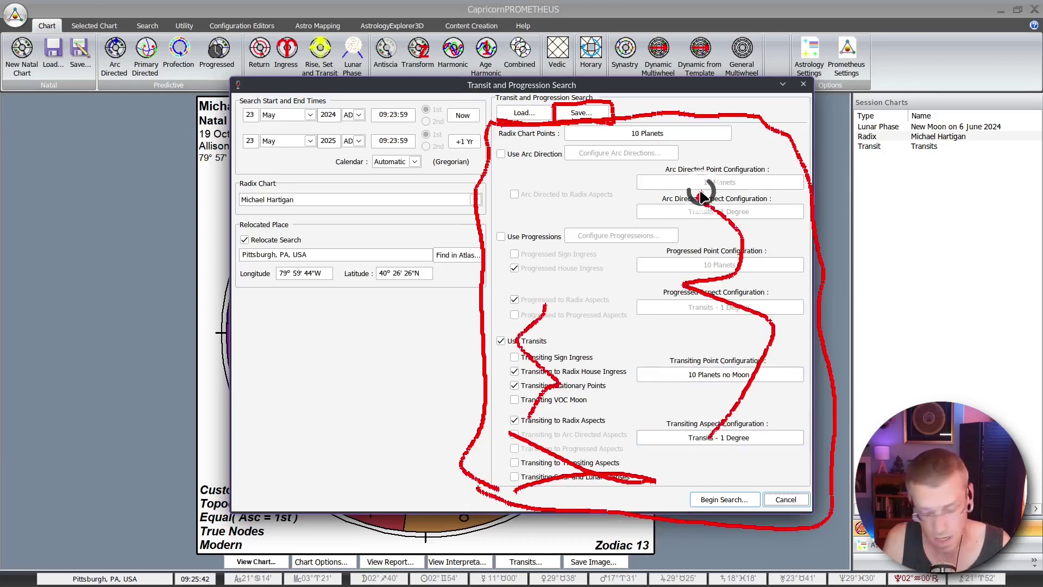
key(Escape)
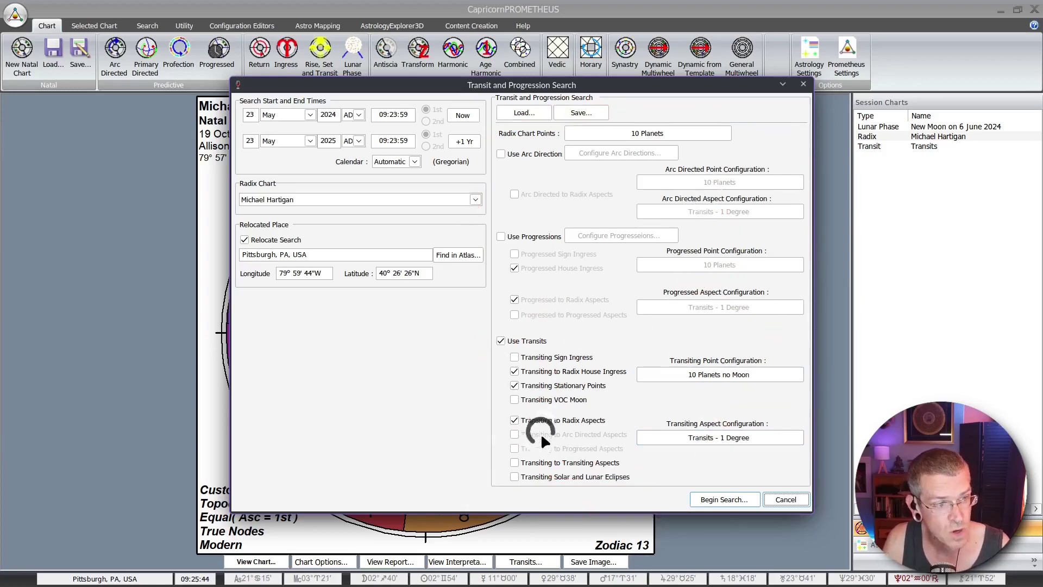
drag(540, 432, 531, 190)
drag(738, 445, 733, 305)
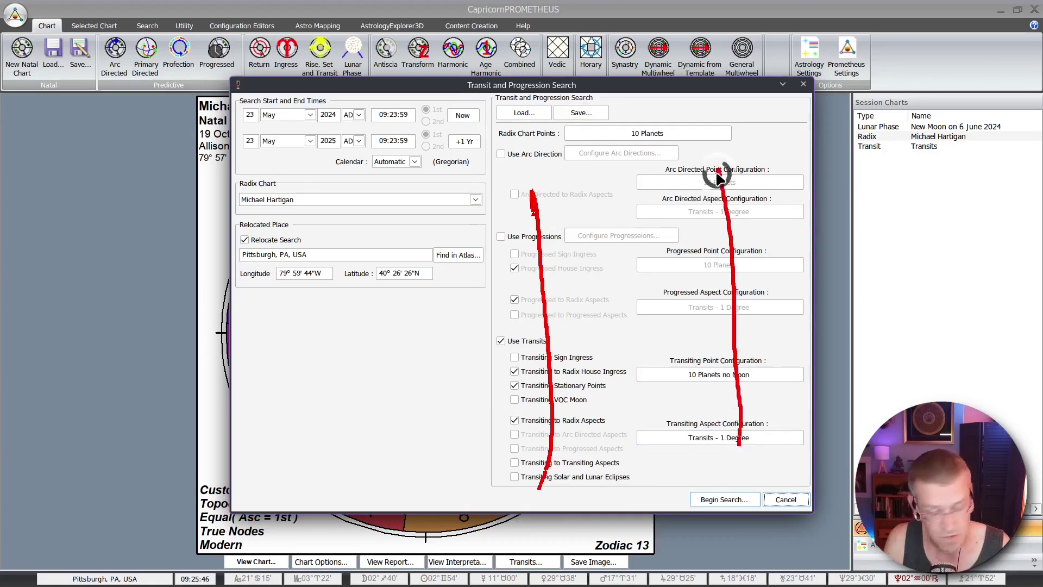
key(Escape)
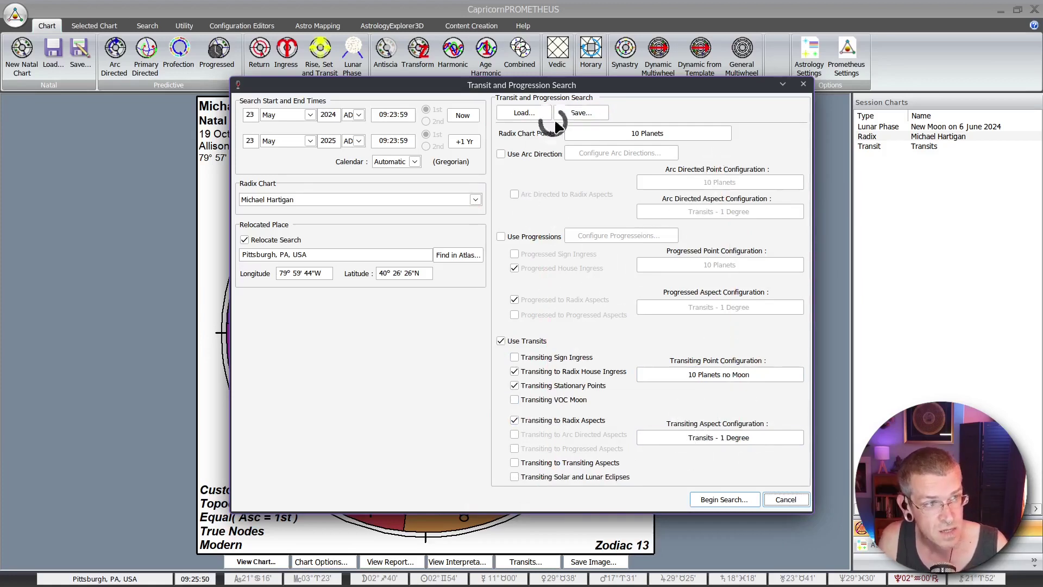
drag(582, 117, 609, 120)
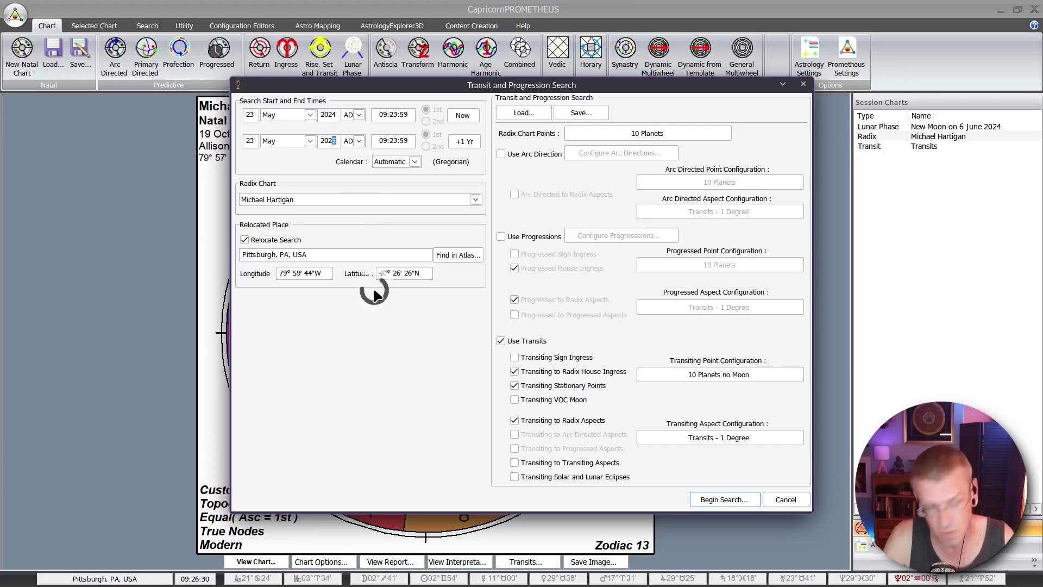
- Set the search end date to 23 September 2024 and keep Relocate Search enabled for Pittsburgh, PA, USA
click(278, 140)
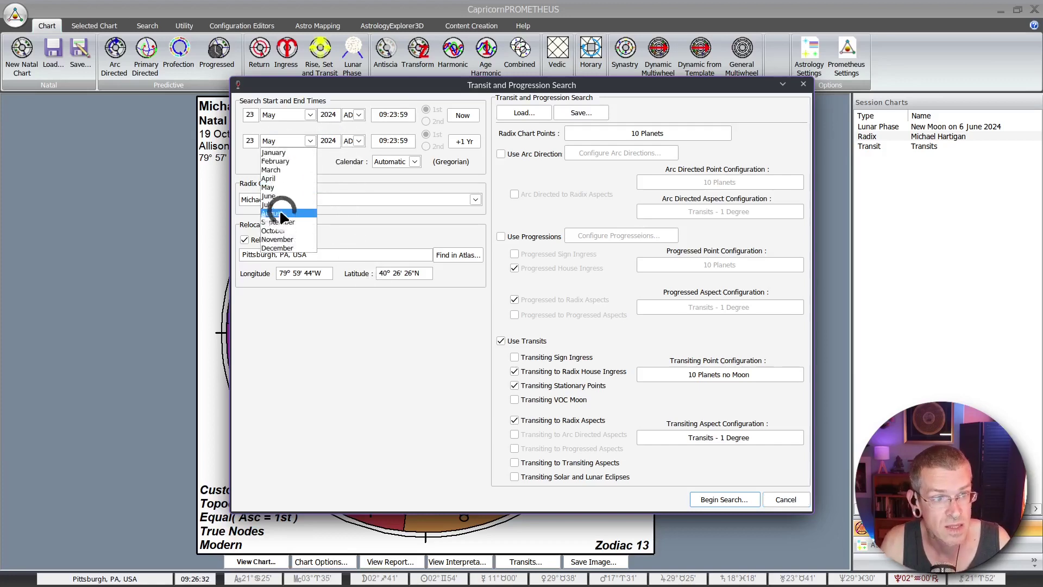
click(278, 222)
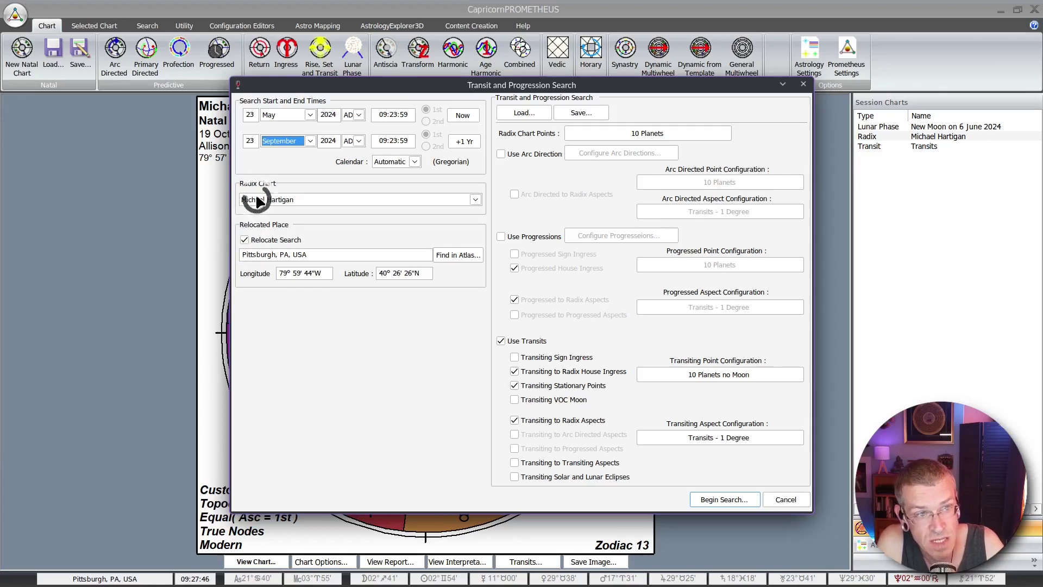
click(244, 240)
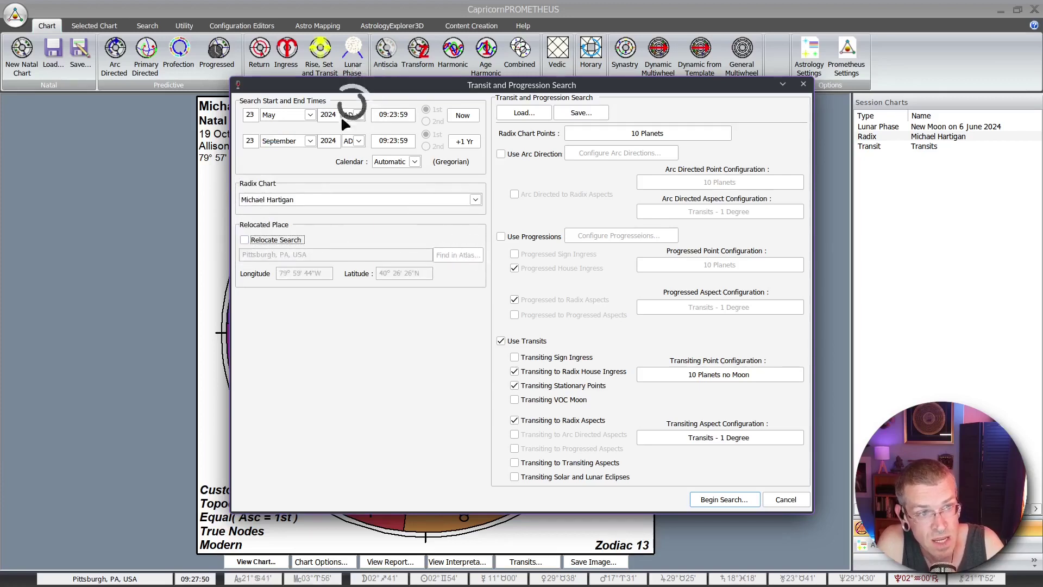
click(244, 240)
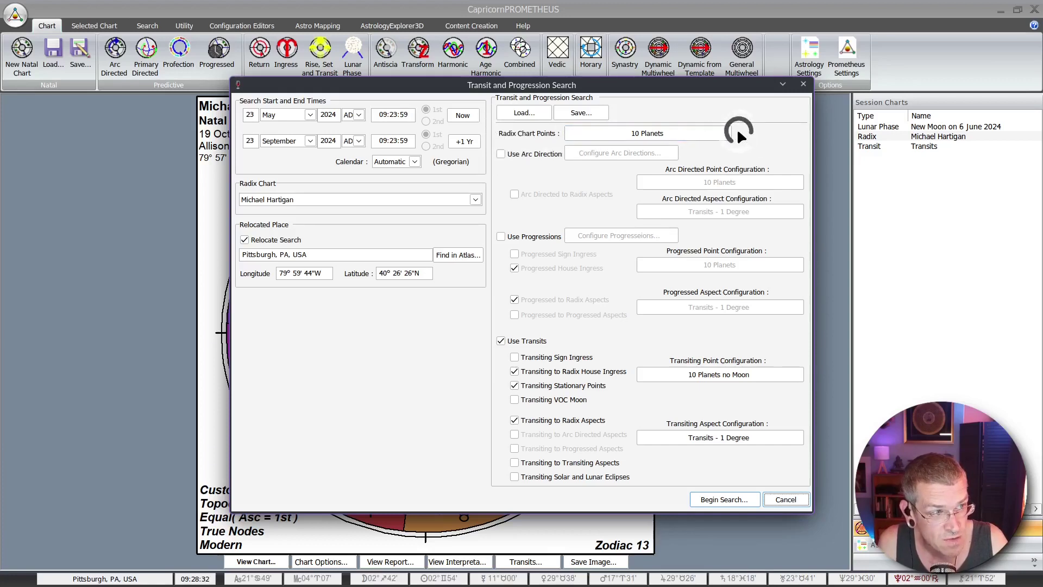
drag(738, 130, 794, 133)
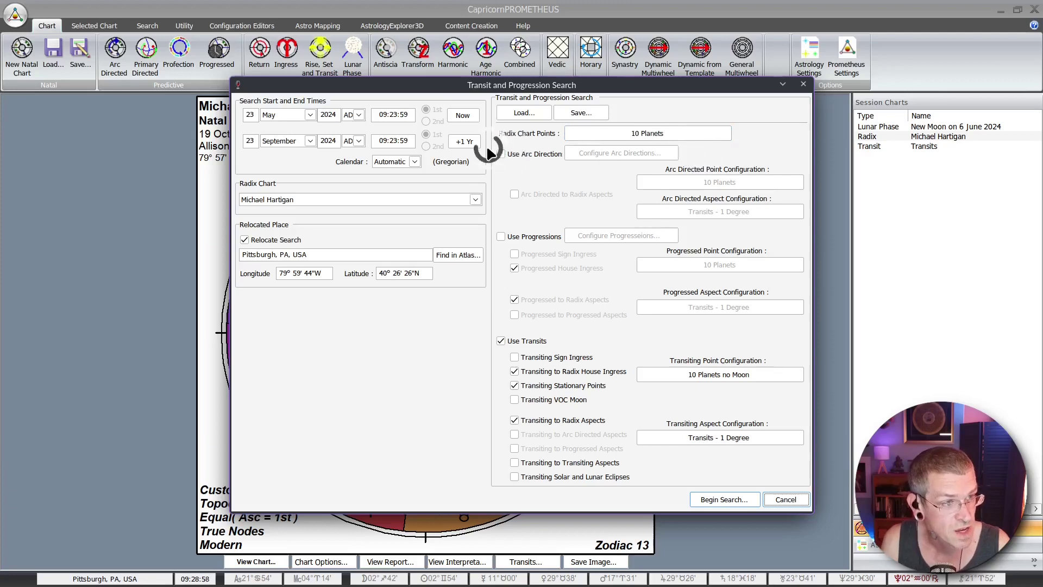
- Enable Use Arc Direction and Use Progressions in the Transit and Progression Search
mouse_move(490, 141)
mouse_down()
mouse_move(755, 136)
mouse_move(824, 211)
mouse_move(745, 237)
mouse_move(522, 227)
mouse_move(491, 142)
mouse_up()
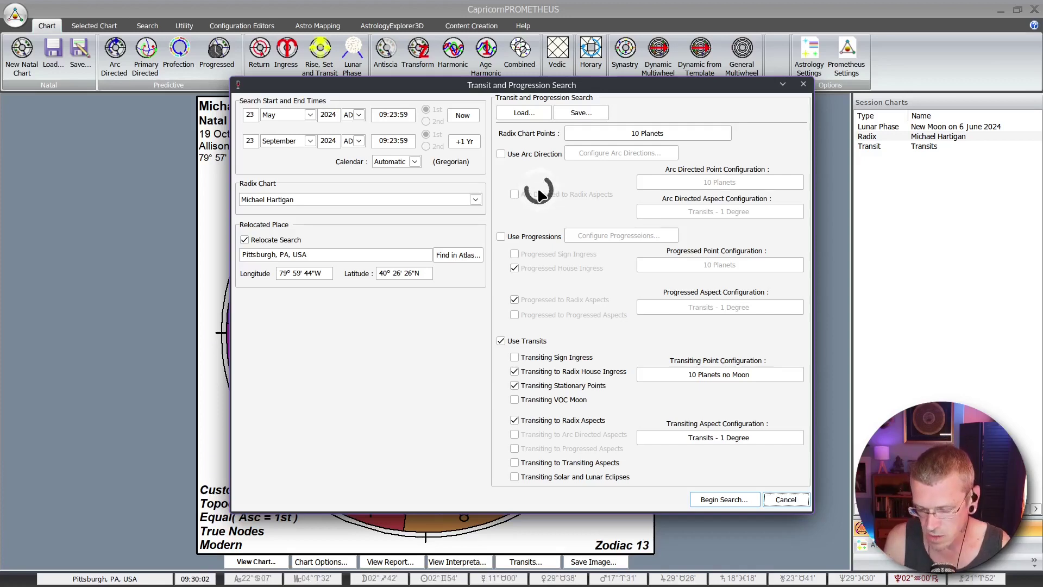
click(499, 153)
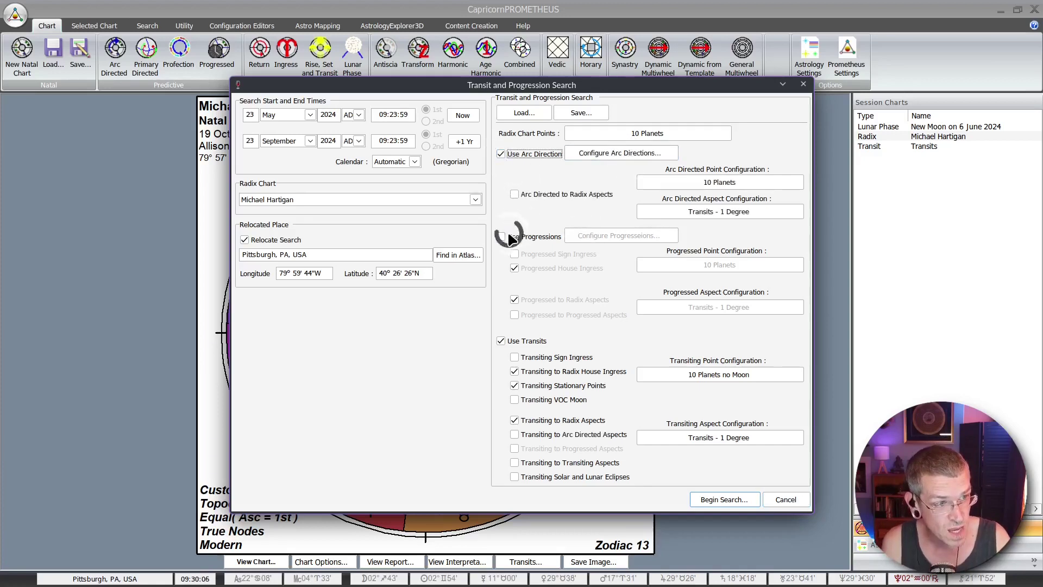
click(500, 154)
click(500, 153)
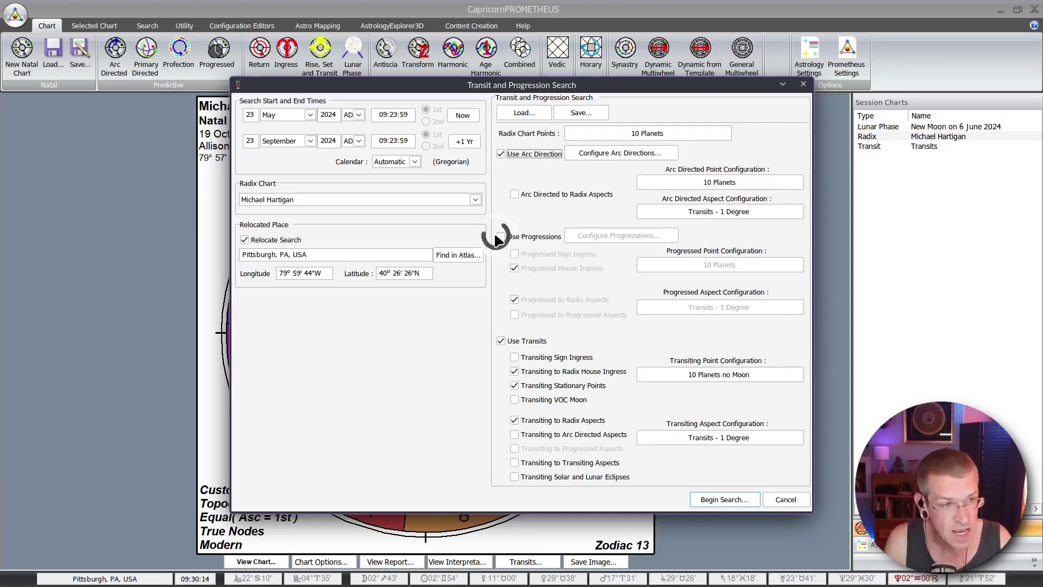
mouse_move(499, 212)
mouse_down()
mouse_move(804, 237)
mouse_move(796, 328)
mouse_move(503, 326)
mouse_move(496, 205)
mouse_up()
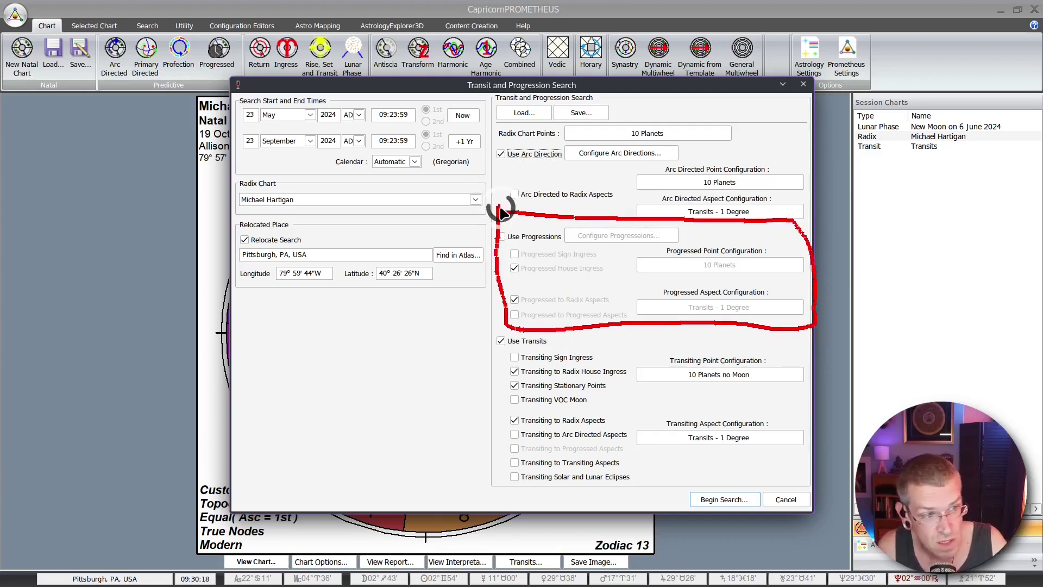
click(502, 237)
key(Escape)
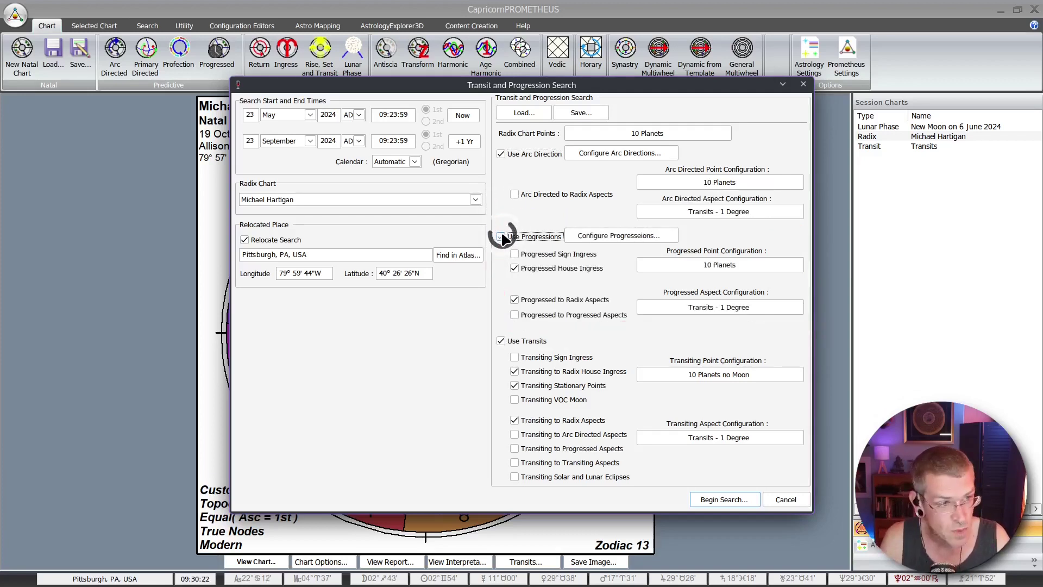
- Review the configuration settings for progressions and for arc directions, leaving both unchanged
click(645, 238)
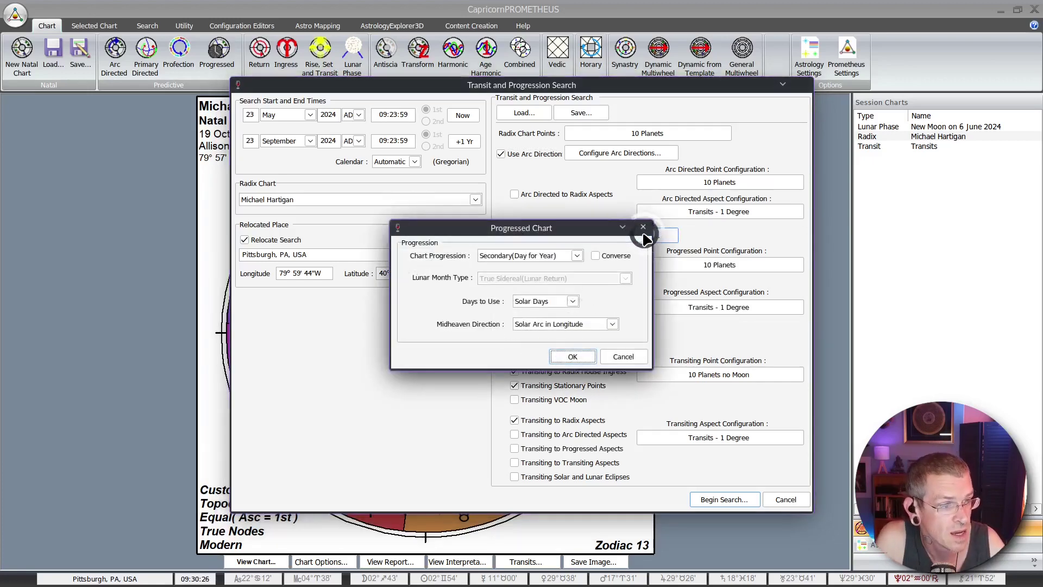
click(625, 356)
click(631, 152)
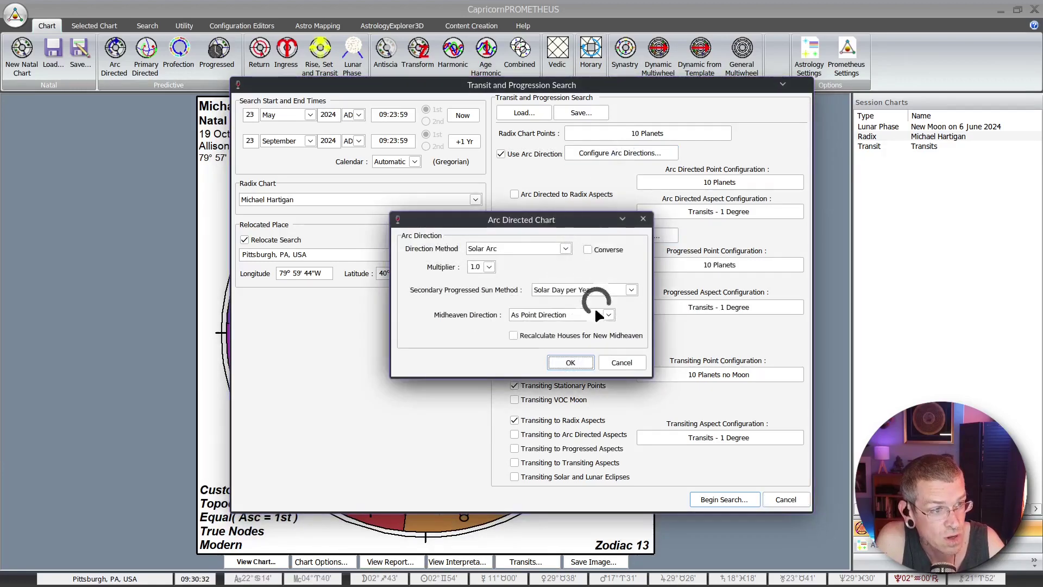
click(618, 363)
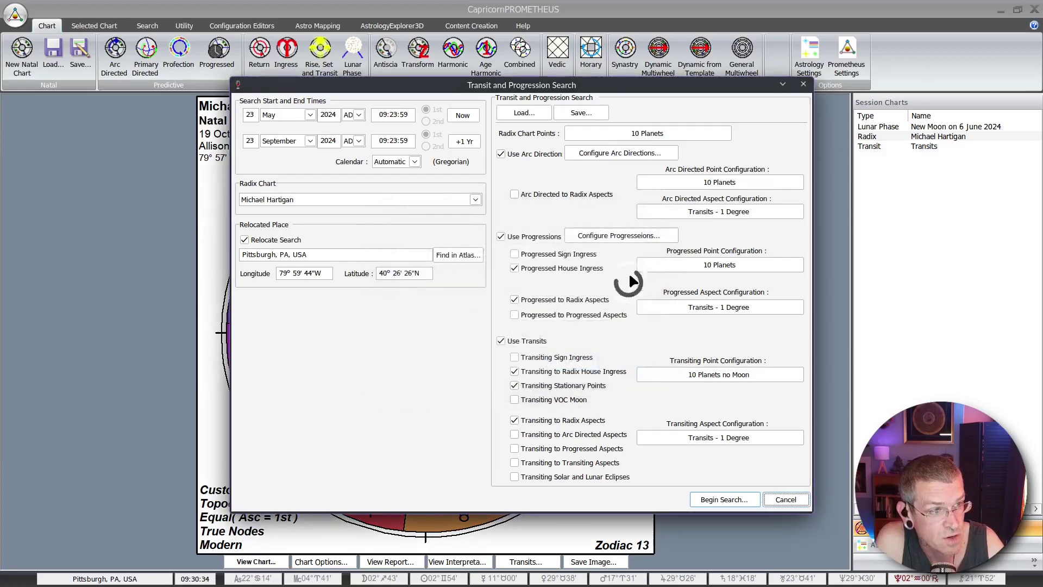
- Inspect the progressed chart's Days to Use choices and Midheaven Direction setting, keeping Solar Days and discarding the configuration
click(595, 234)
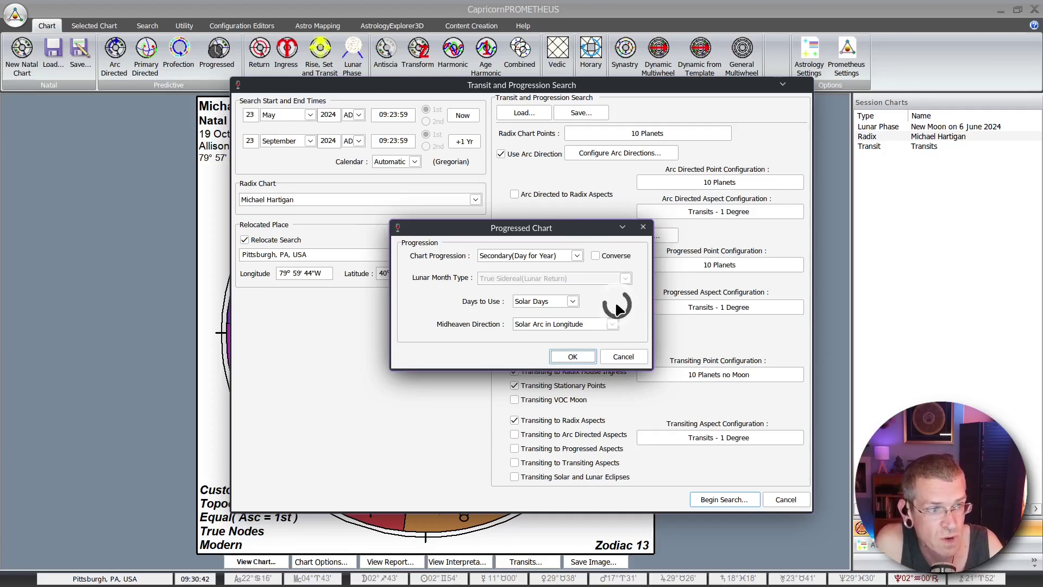
click(570, 300)
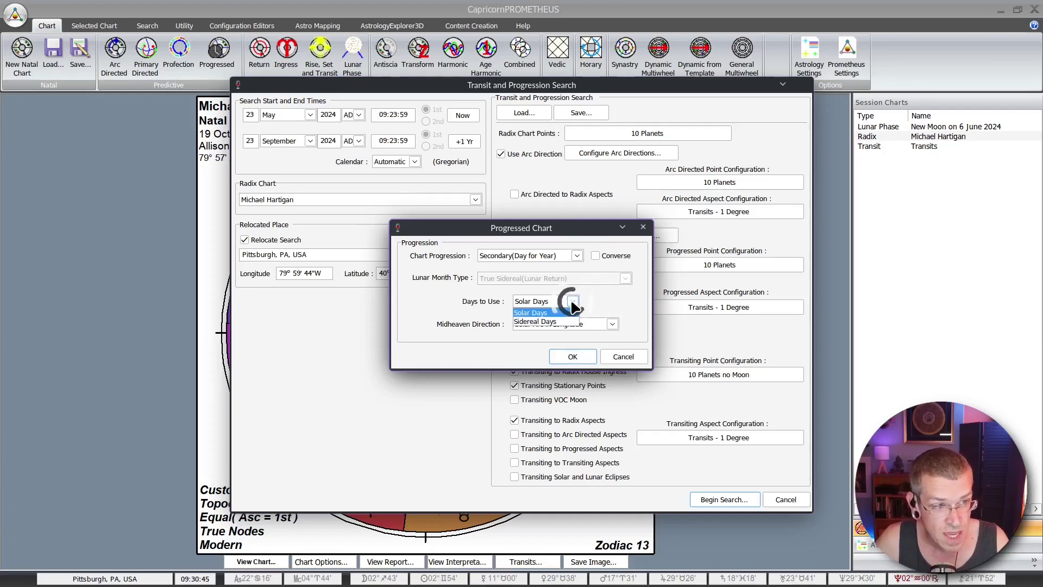
click(534, 312)
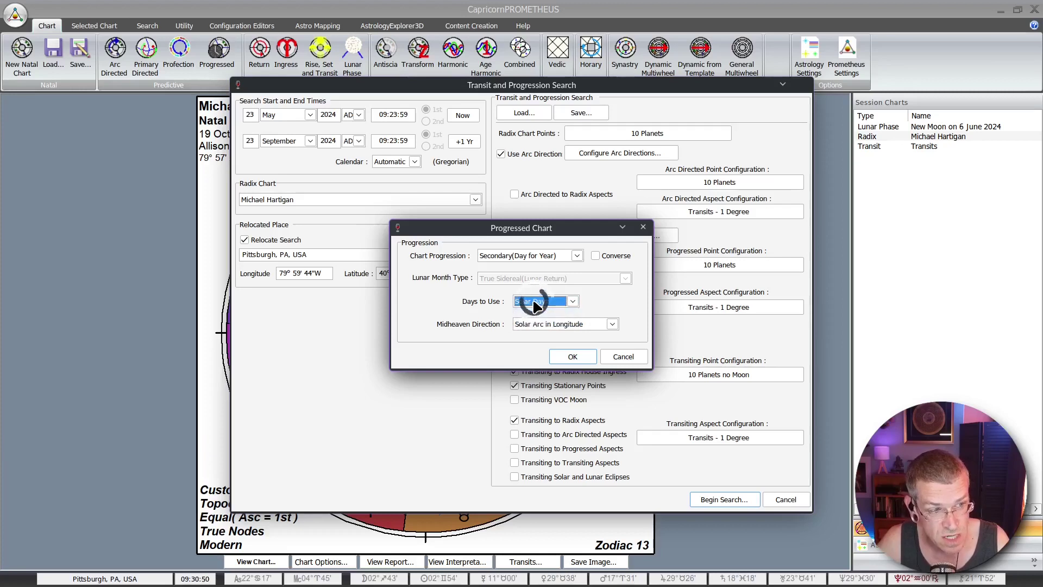
click(534, 302)
click(526, 325)
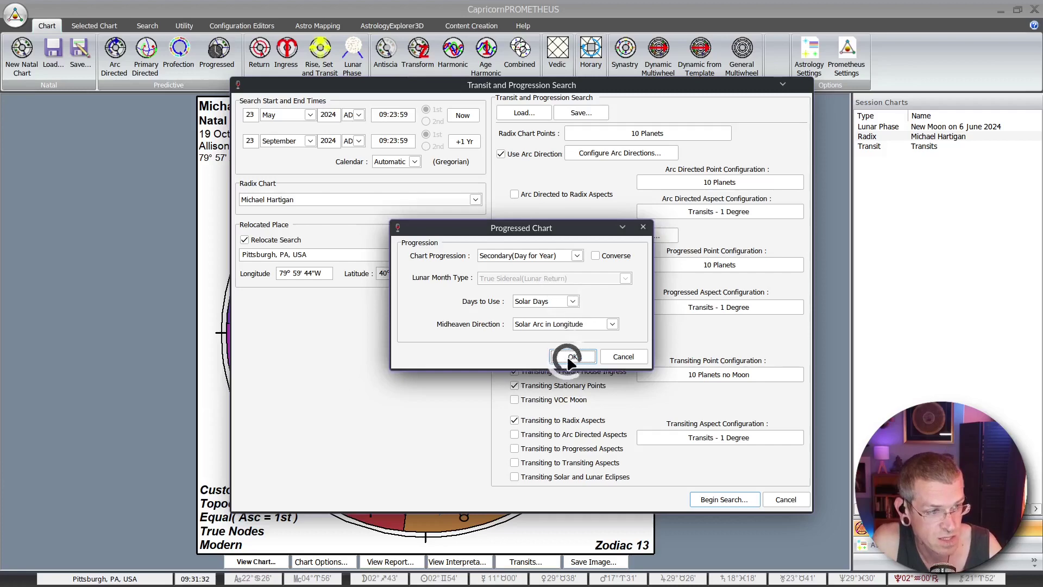
click(621, 357)
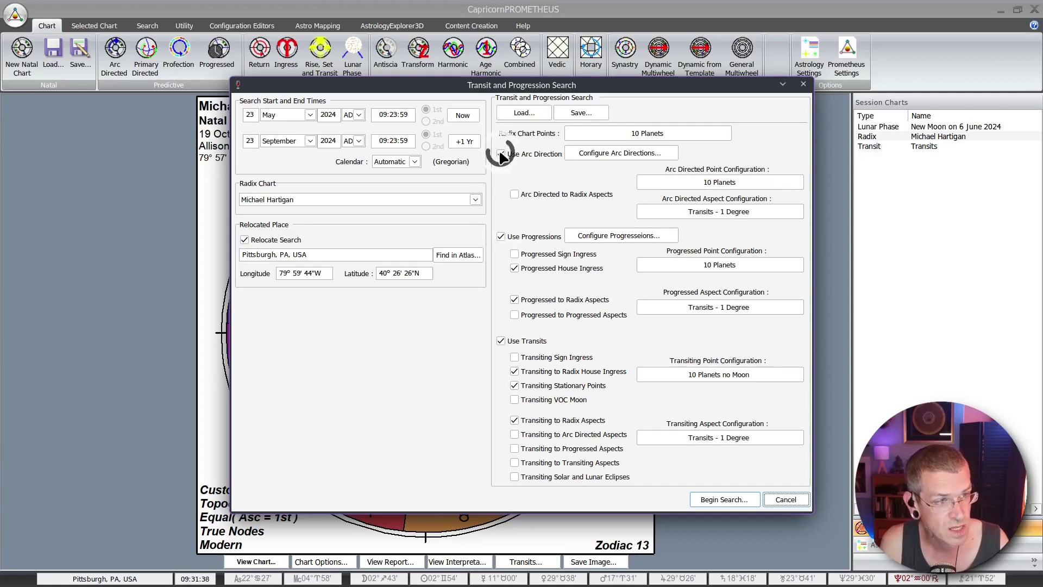
mouse_move(492, 327)
mouse_down()
mouse_move(800, 331)
mouse_move(823, 499)
mouse_move(576, 513)
mouse_move(485, 369)
mouse_move(495, 324)
mouse_up()
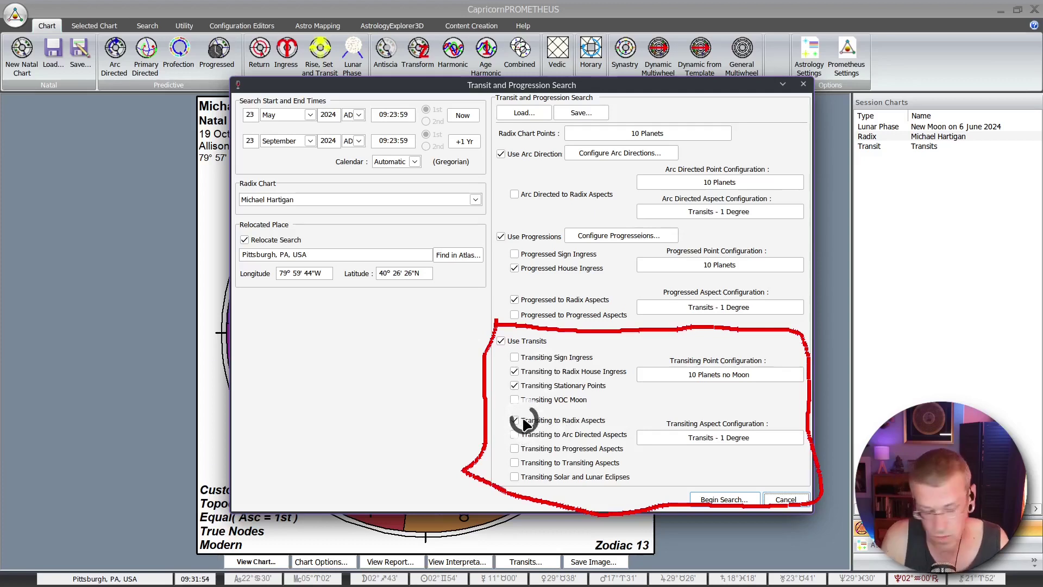
drag(526, 427, 619, 434)
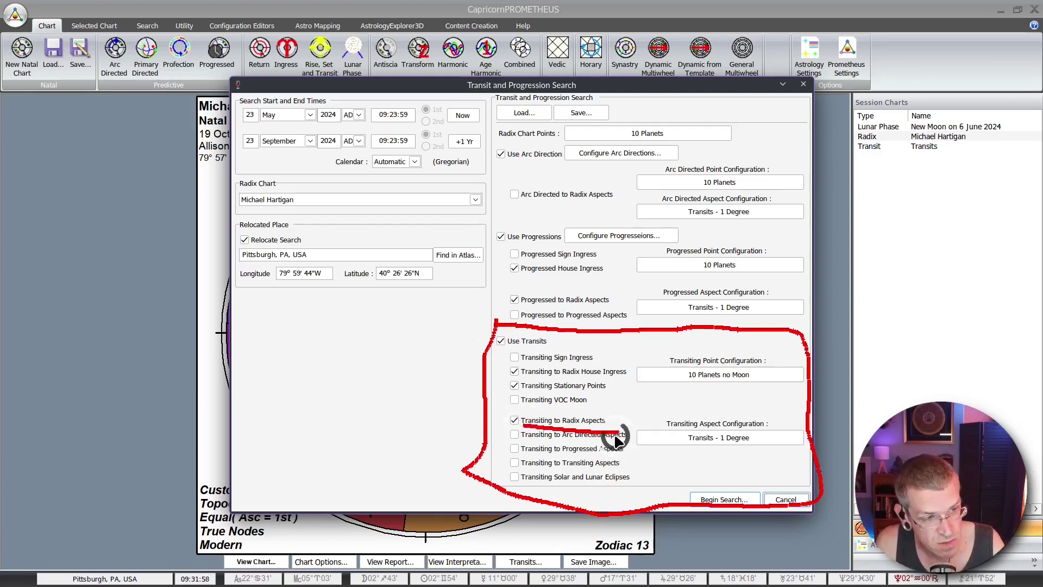
key(Escape)
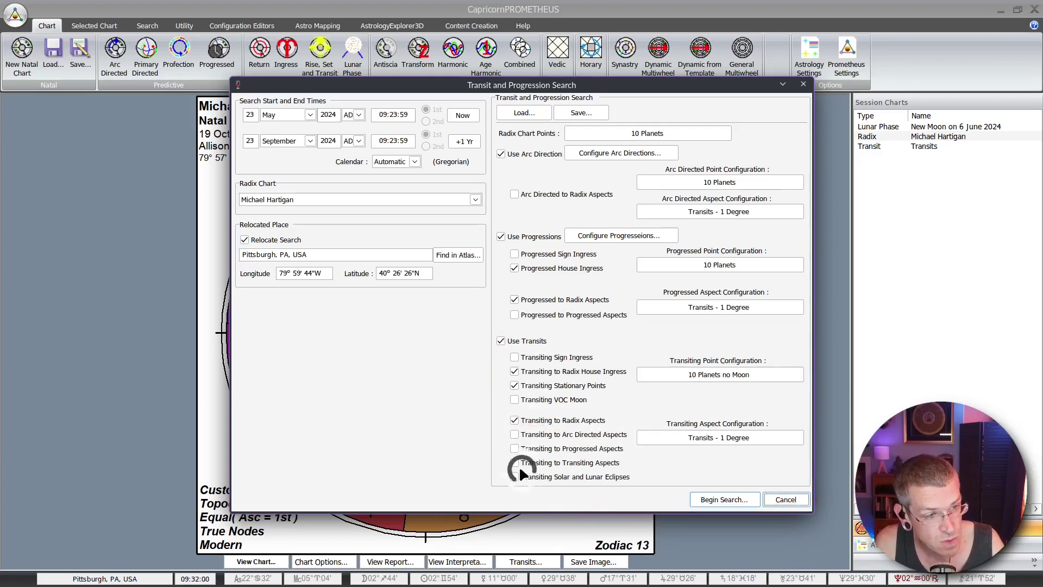
drag(520, 467, 625, 466)
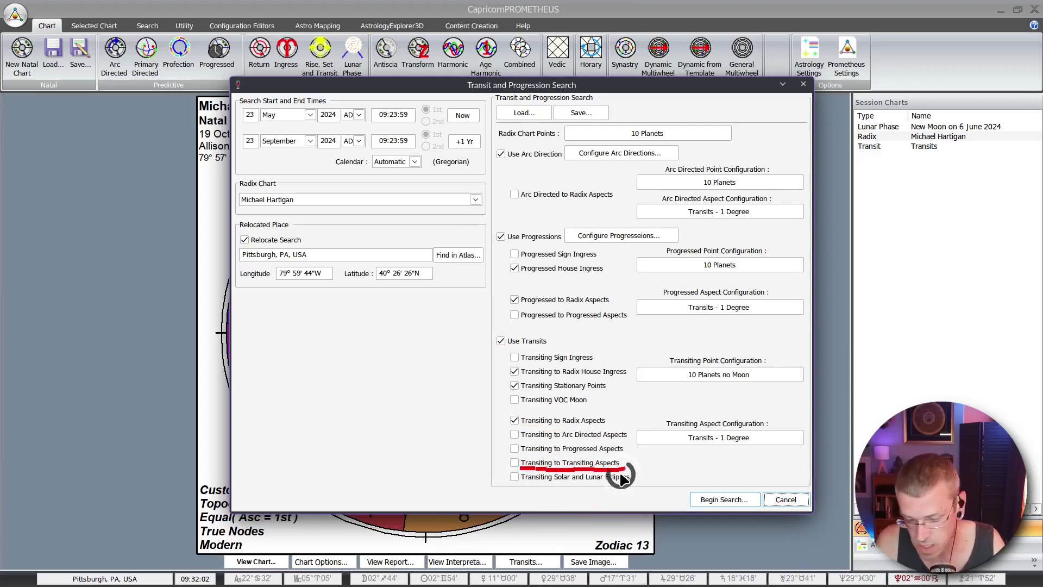
key(Escape)
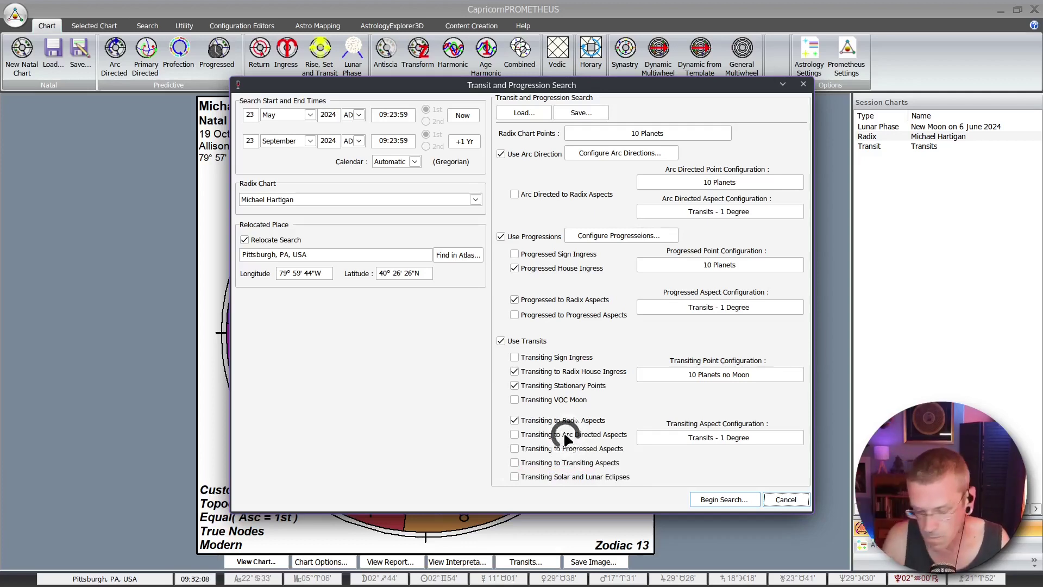
drag(524, 428, 605, 427)
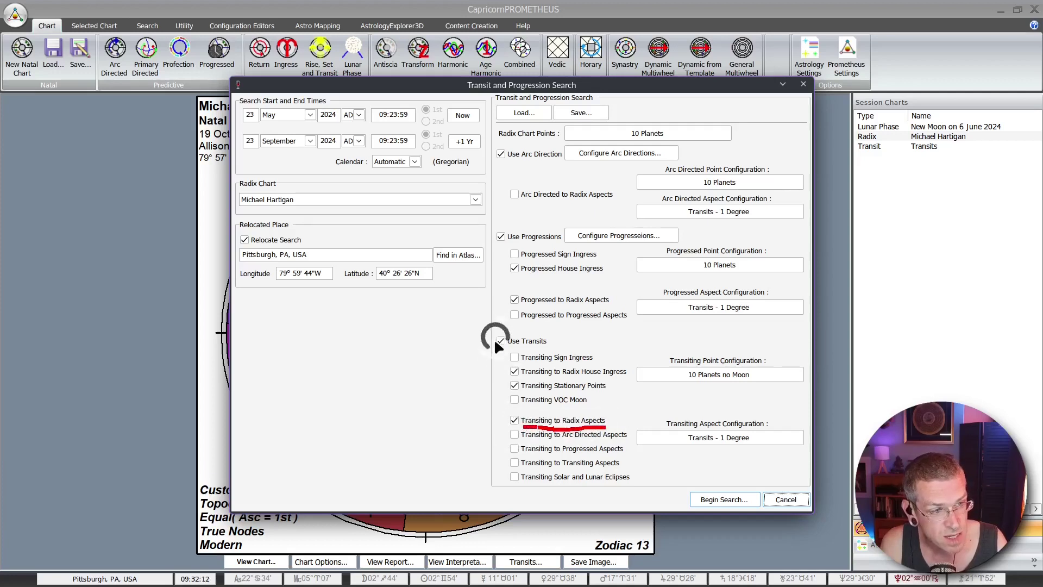
drag(514, 349, 575, 348)
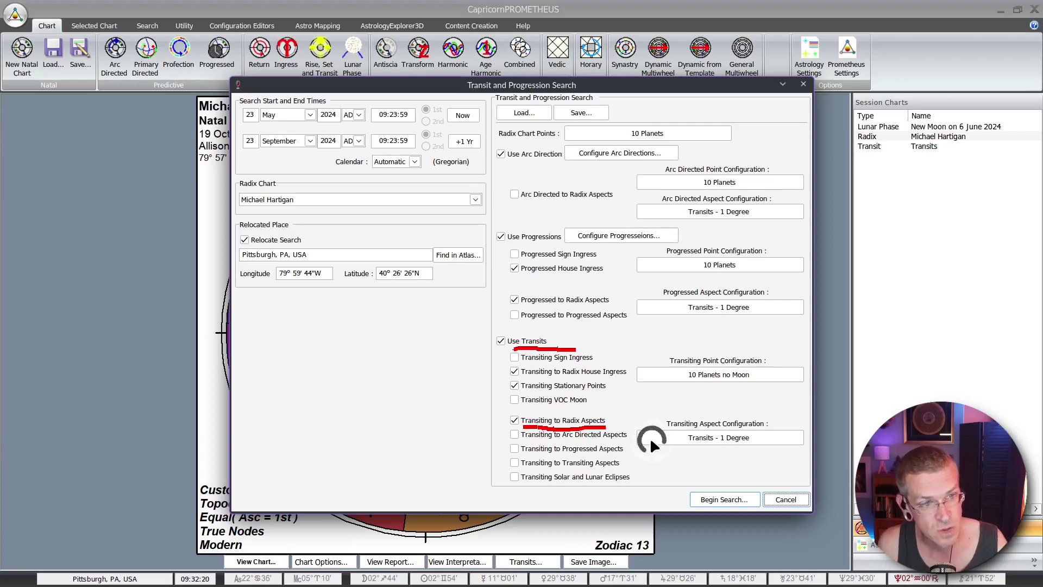
- Turn off Use Progressions and Use Arc Direction, leaving only Use Transits enabled for the search
click(500, 236)
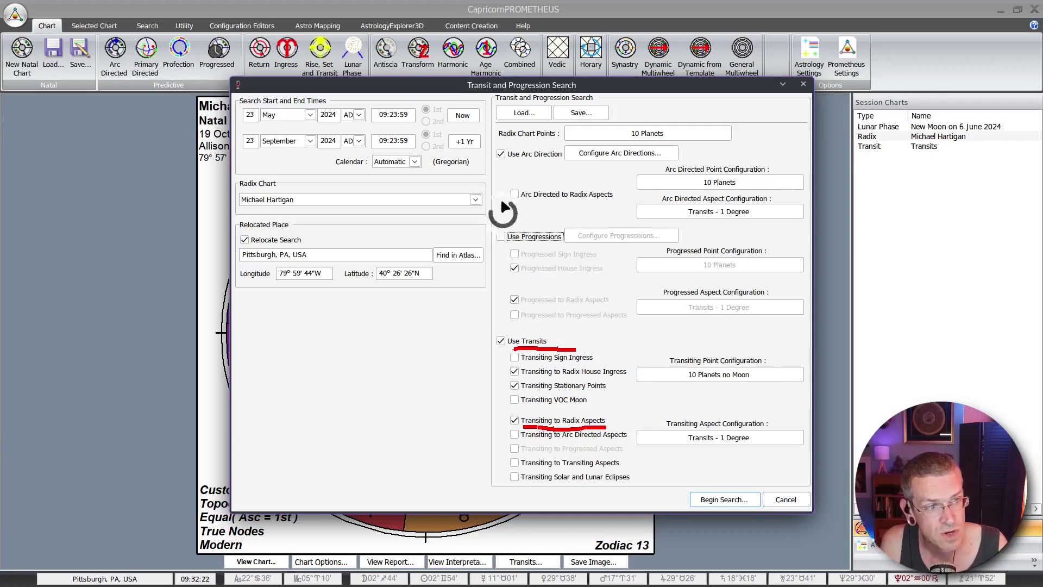
click(501, 154)
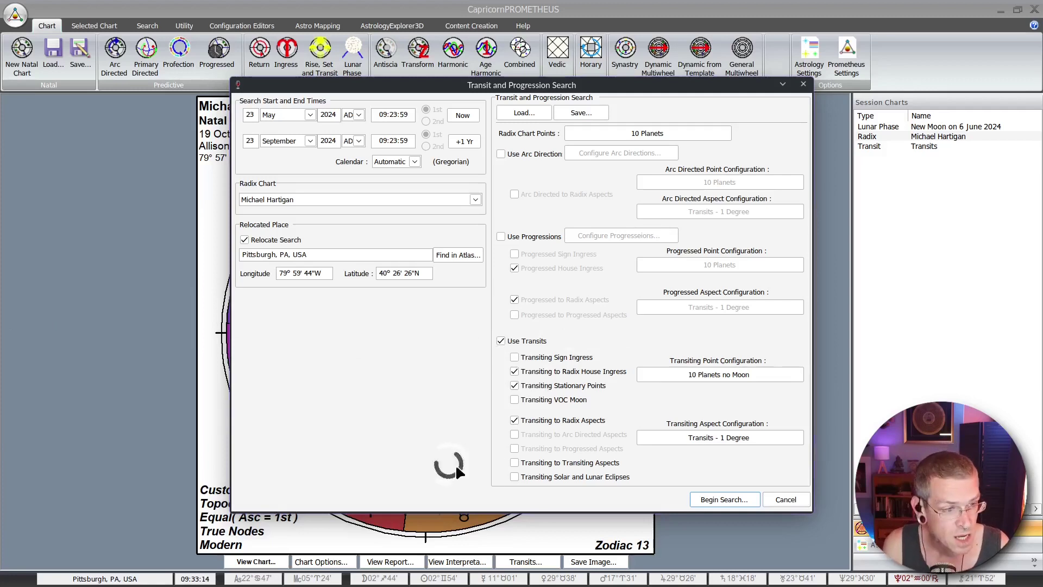
drag(511, 320, 810, 319)
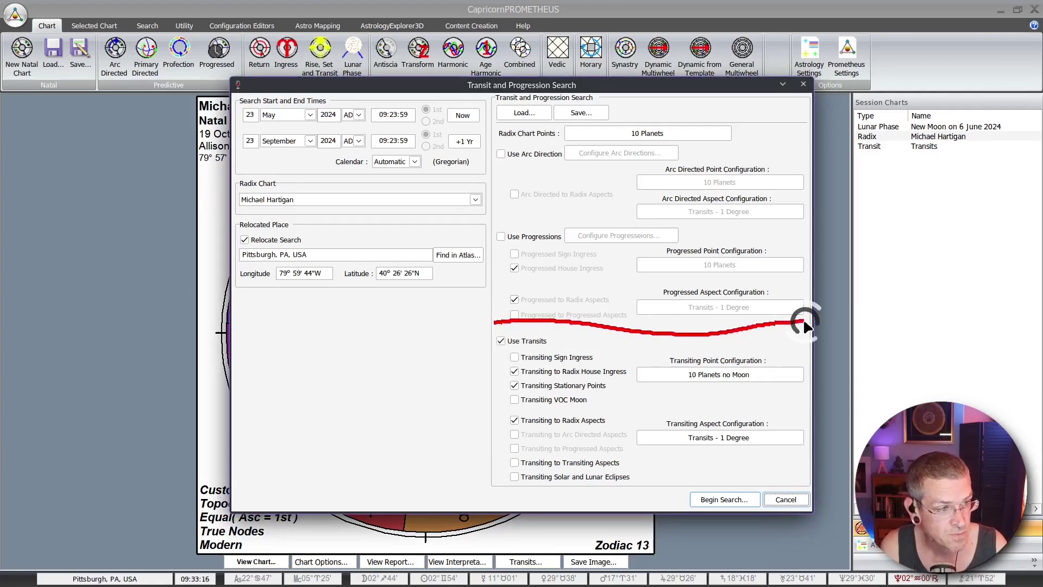
click(503, 344)
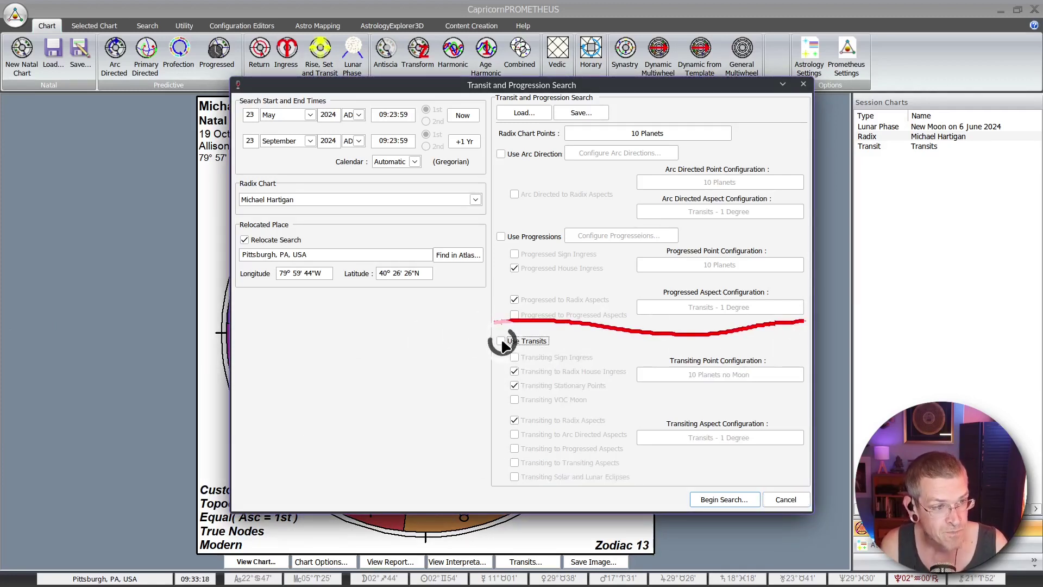
click(503, 344)
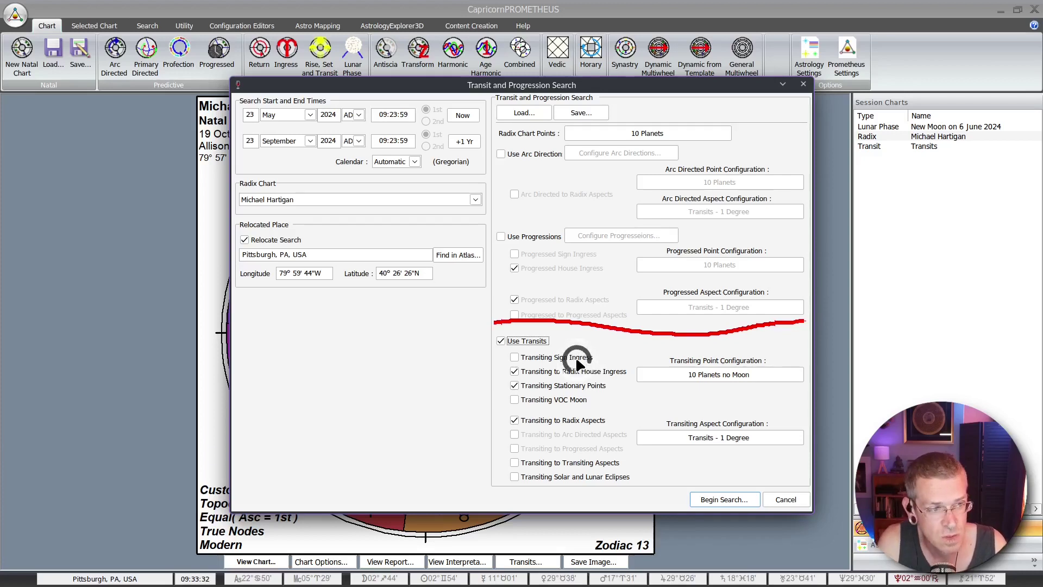
- Cancel the search setup and check the Prometheus licence information
click(783, 499)
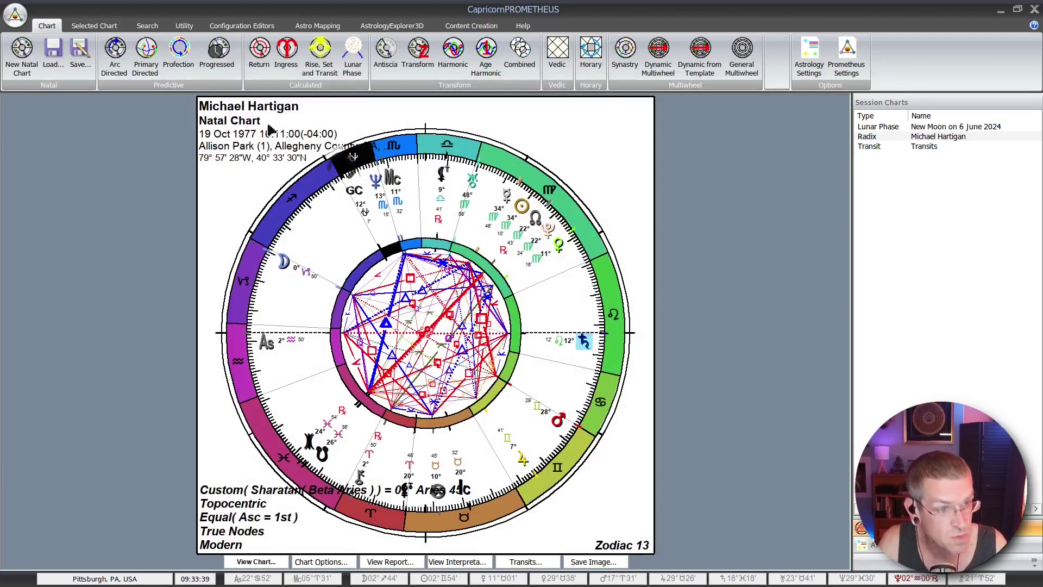
click(10, 12)
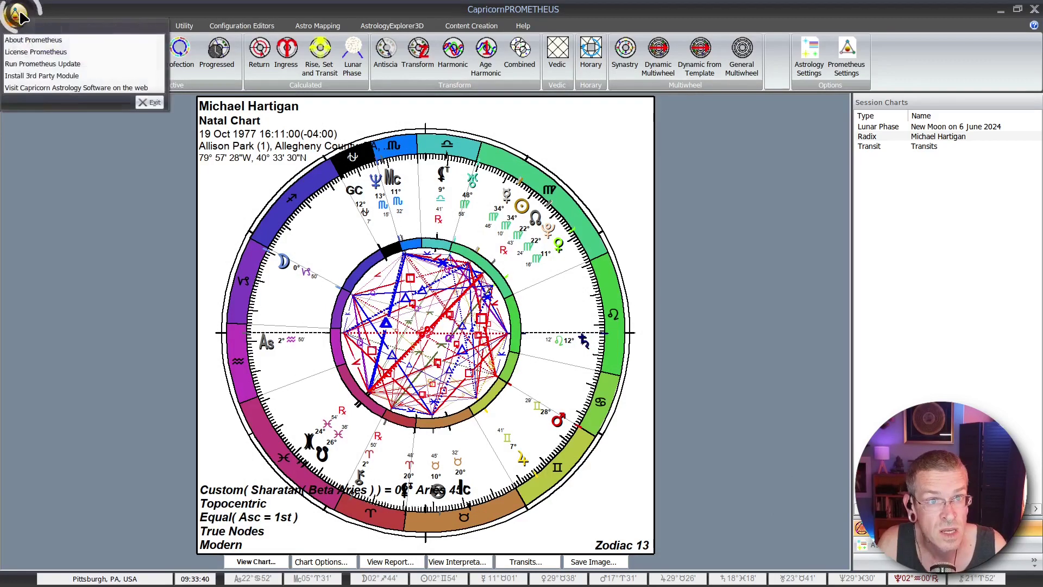
click(36, 52)
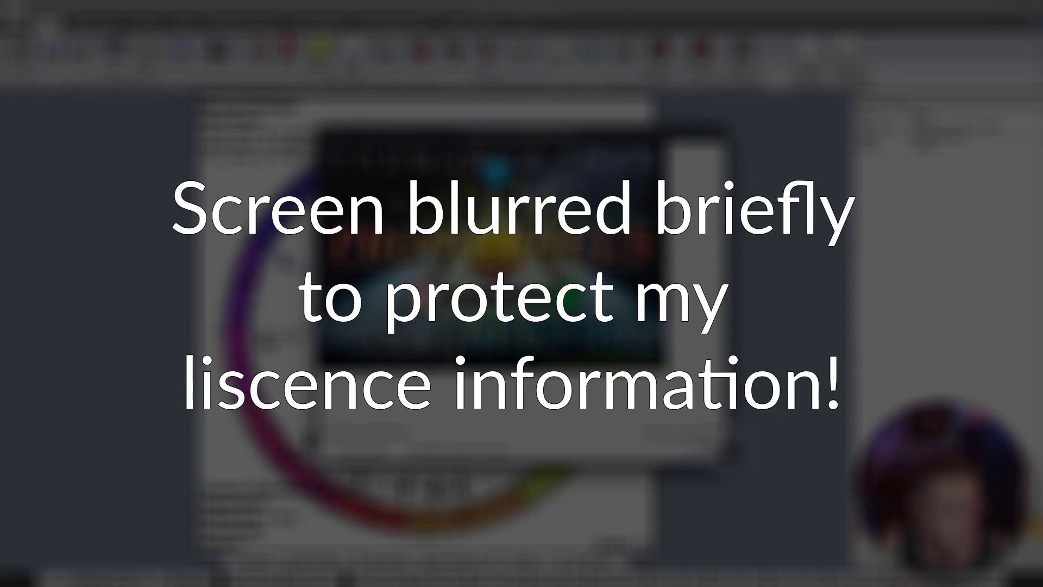
click(711, 454)
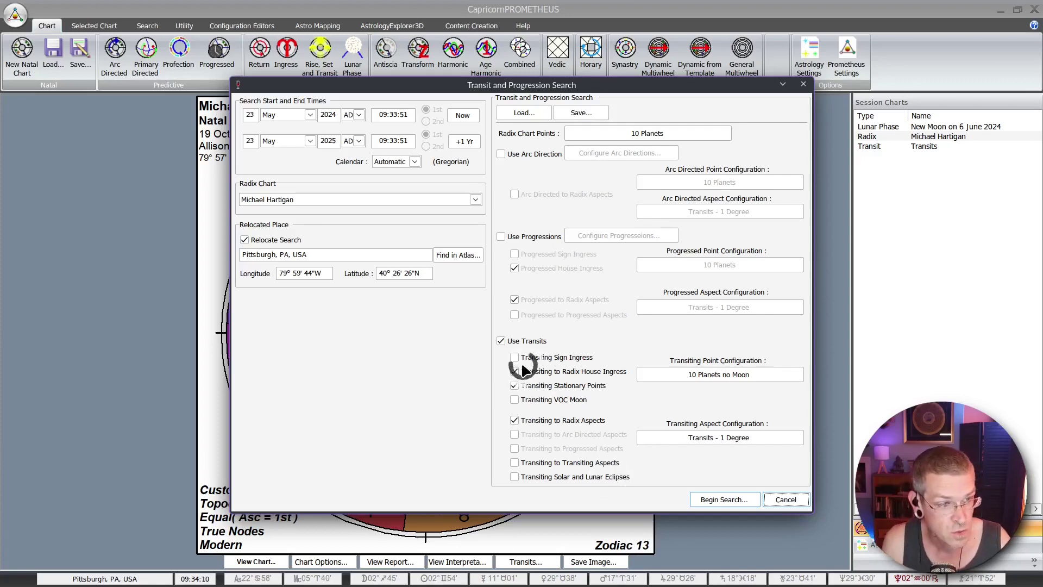
- Exclude Transiting to Radix House Ingress from the transit search
drag(522, 365, 596, 365)
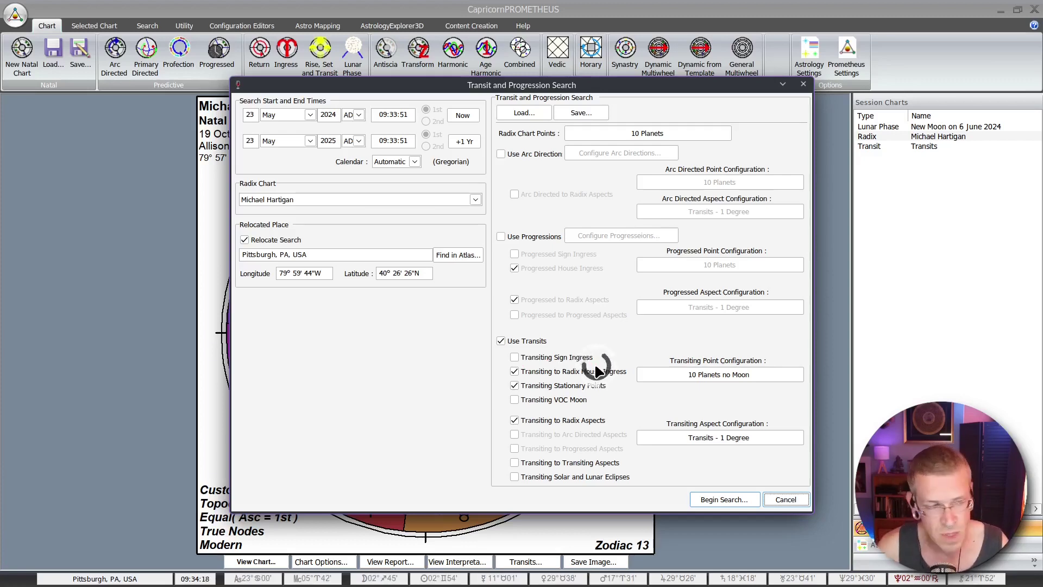
click(515, 371)
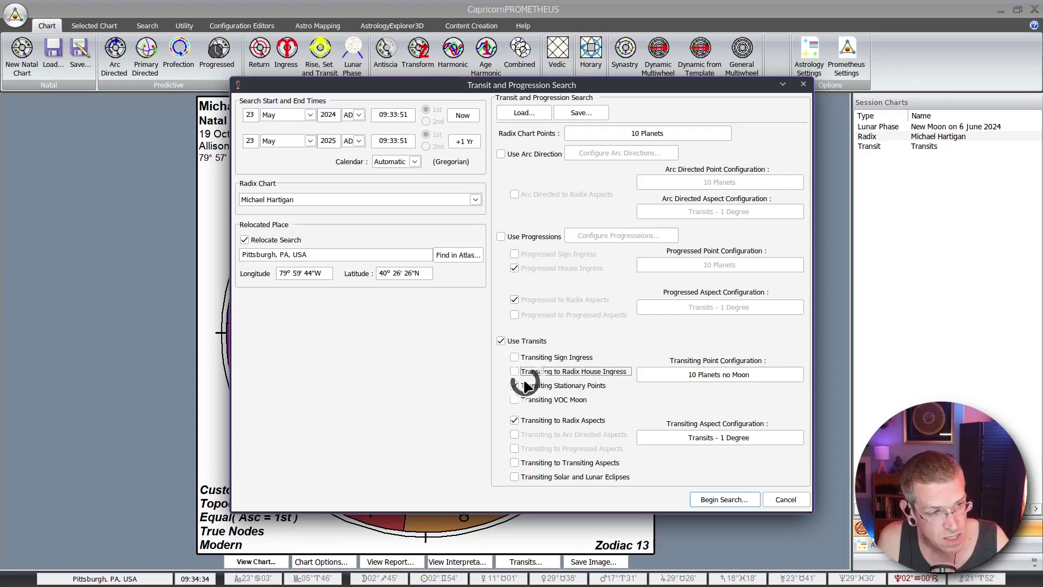
drag(523, 379, 578, 379)
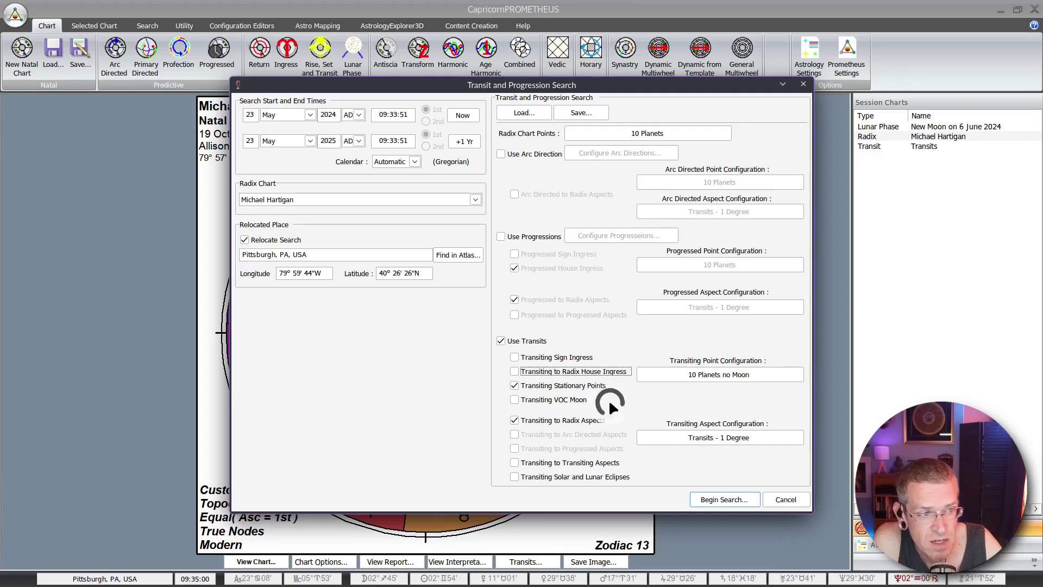
- Try including Transiting VOC Moon in the transit search and turn it back off
click(515, 399)
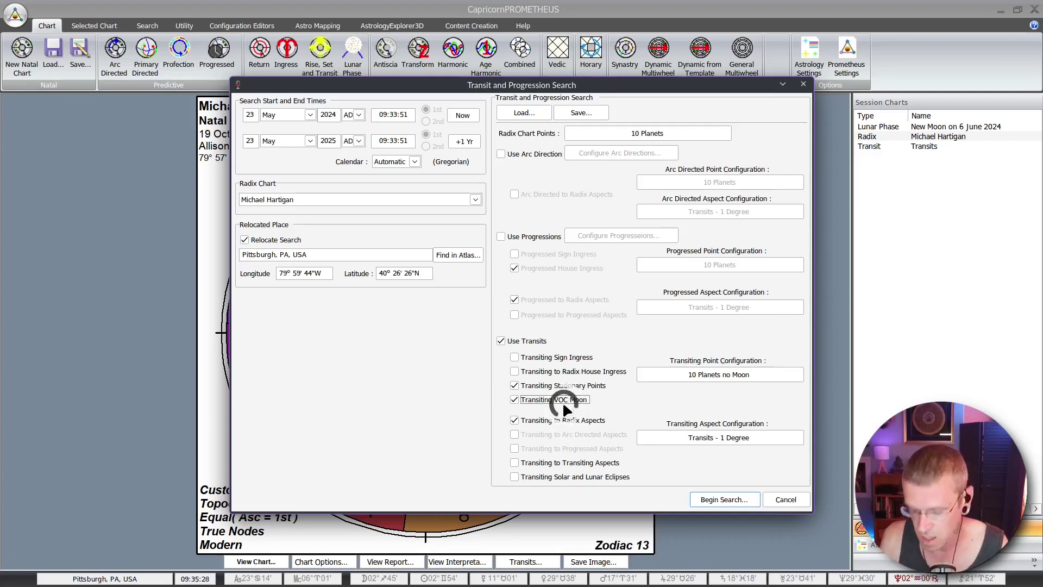
click(514, 400)
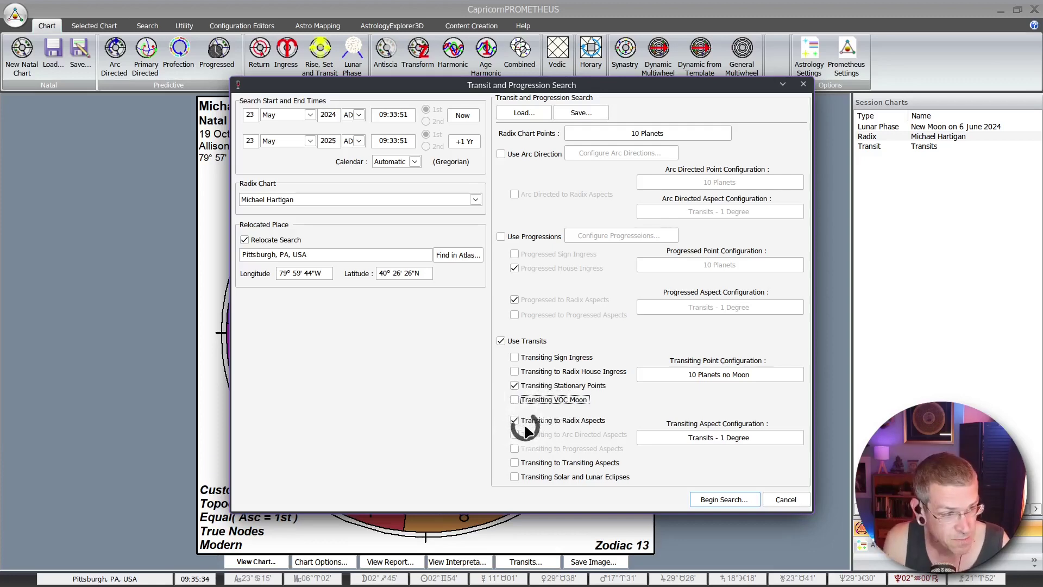
drag(525, 427, 616, 429)
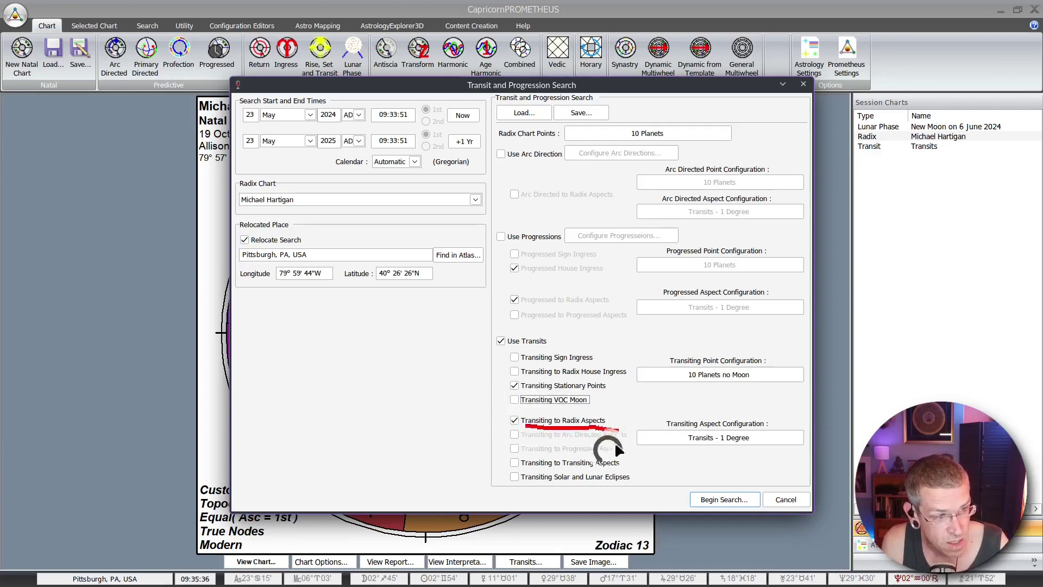
drag(633, 383, 807, 386)
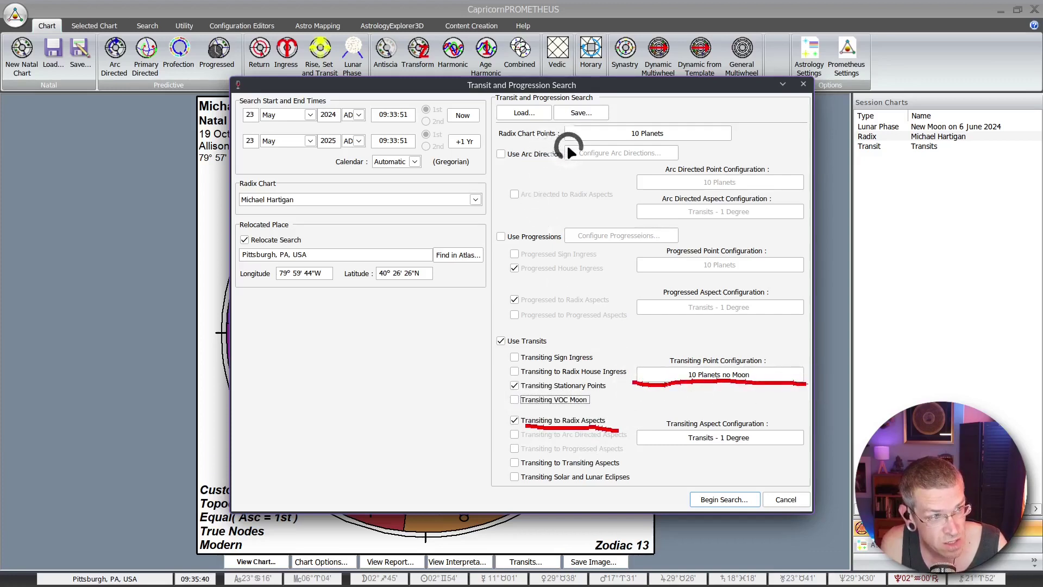
drag(565, 140, 739, 144)
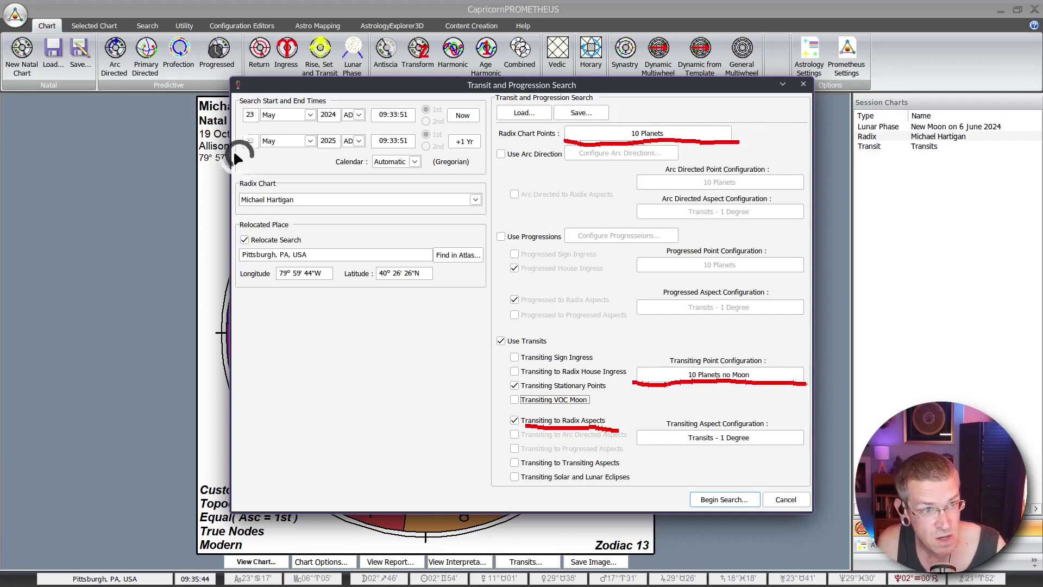
mouse_move(236, 158)
mouse_down()
mouse_move(374, 167)
mouse_move(497, 104)
mouse_move(361, 81)
mouse_move(237, 92)
mouse_move(239, 160)
mouse_up()
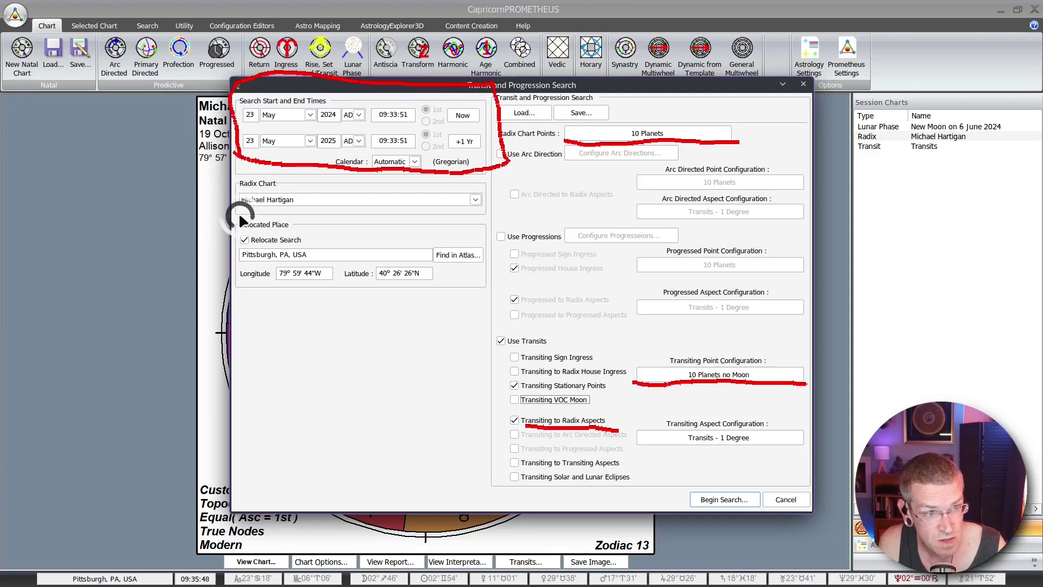
mouse_move(242, 210)
mouse_down()
mouse_move(291, 213)
mouse_move(300, 188)
mouse_move(239, 197)
mouse_move(243, 216)
mouse_up()
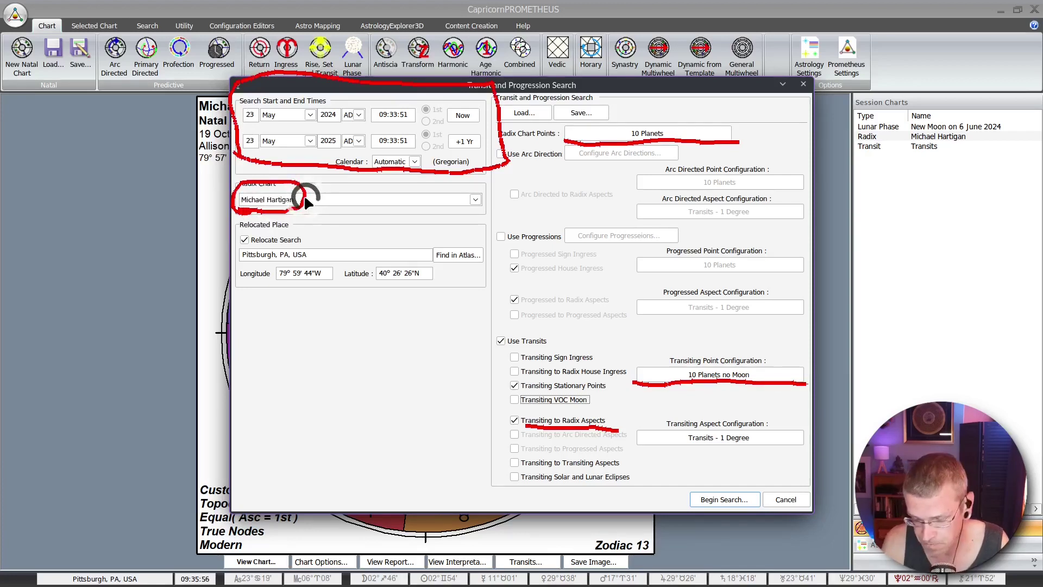
key(Escape)
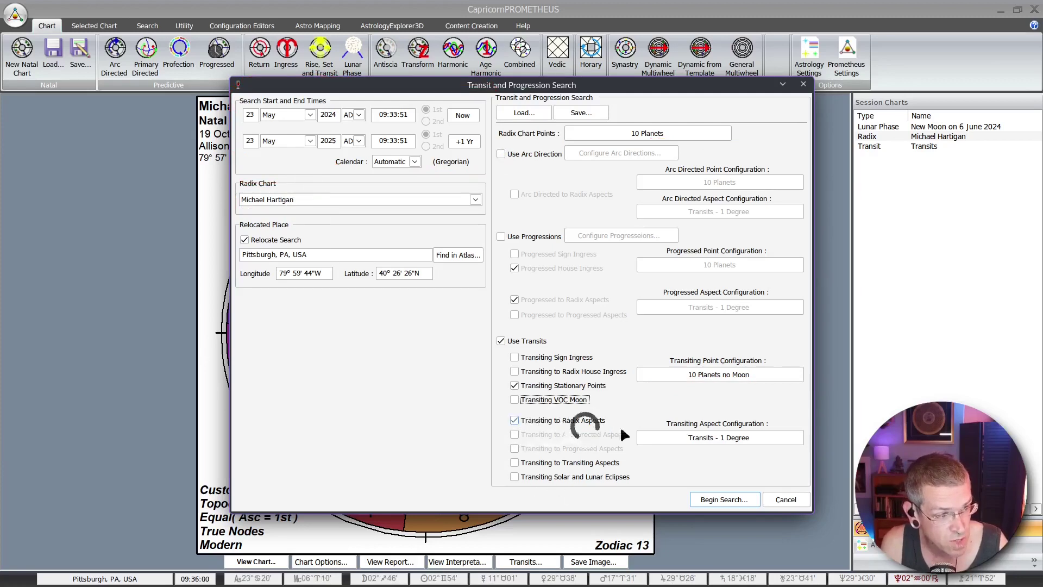
drag(640, 387, 801, 399)
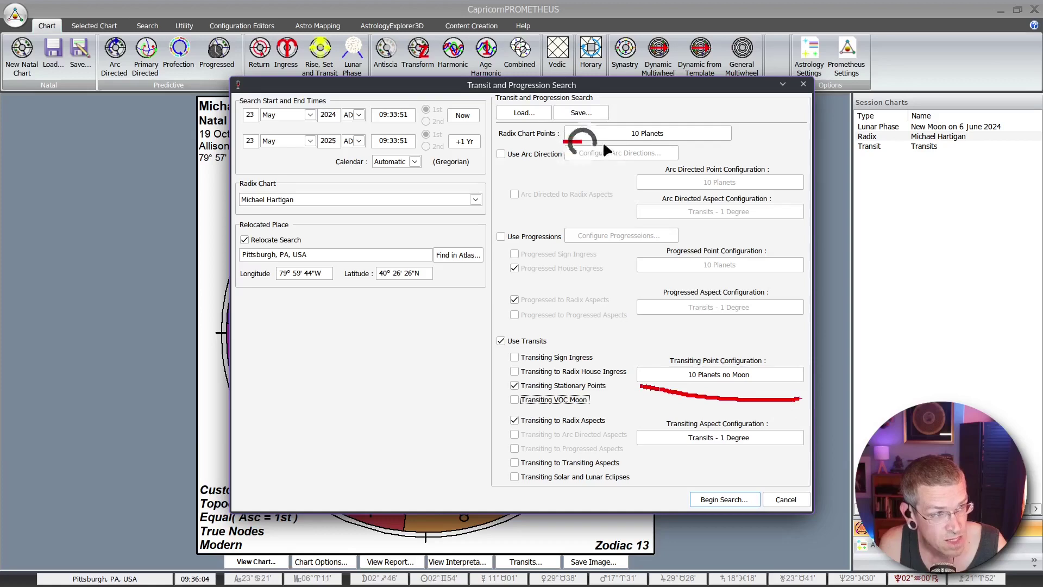
drag(602, 142, 694, 145)
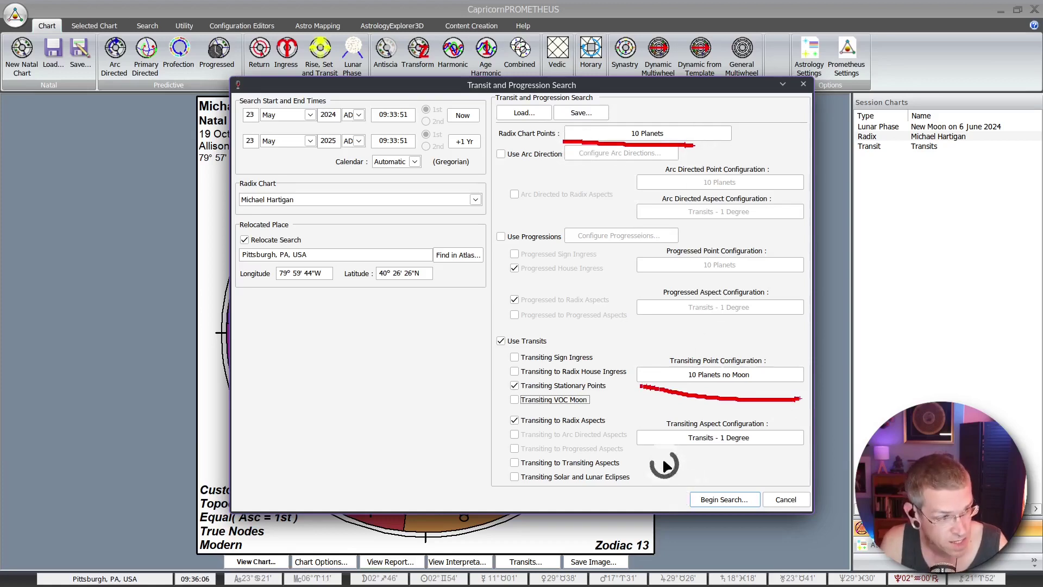
drag(647, 448, 774, 446)
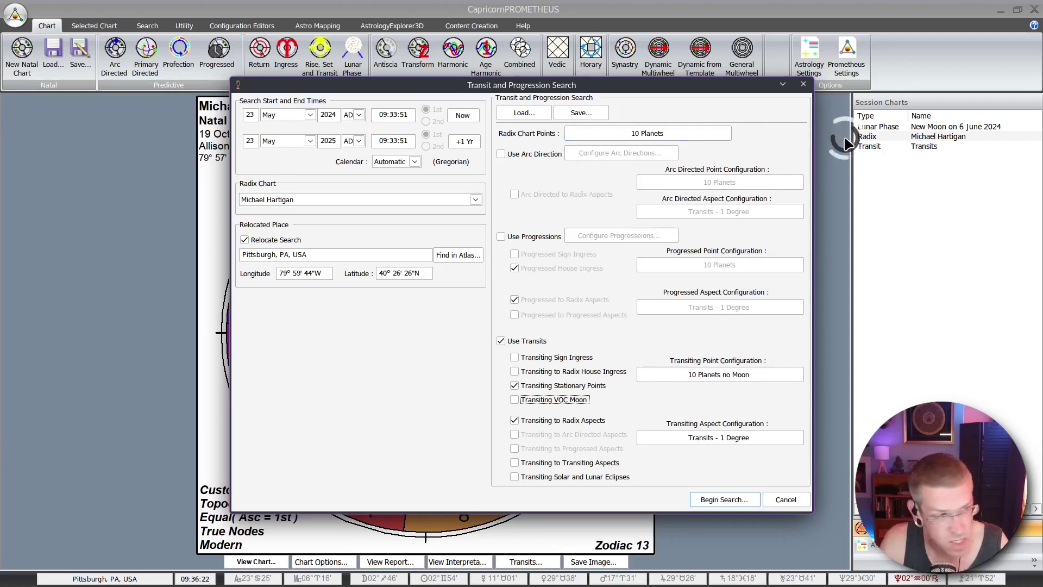
- Include Transiting to Transiting Aspects in the transit search
click(514, 462)
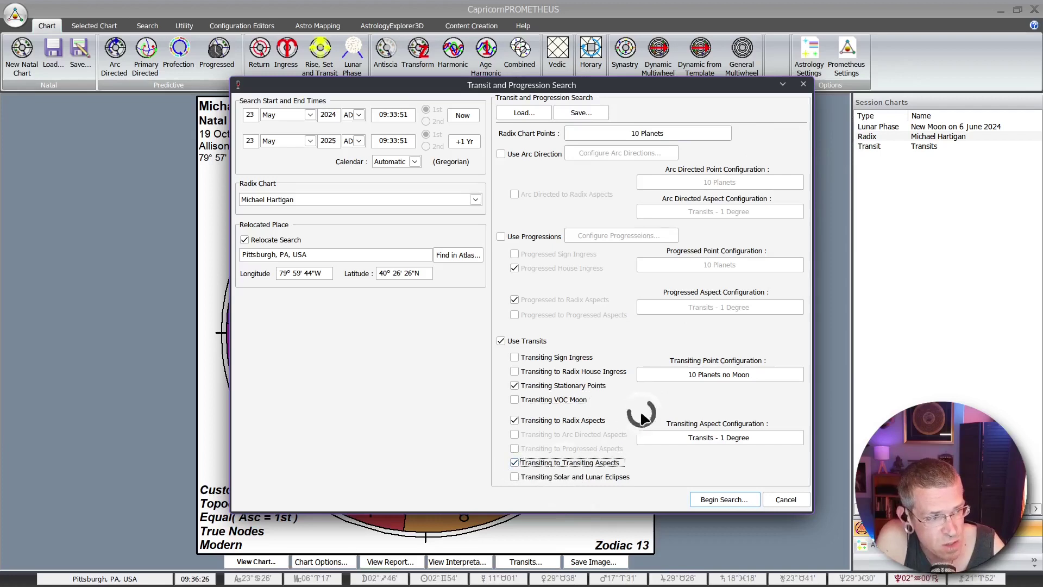
drag(641, 383, 830, 368)
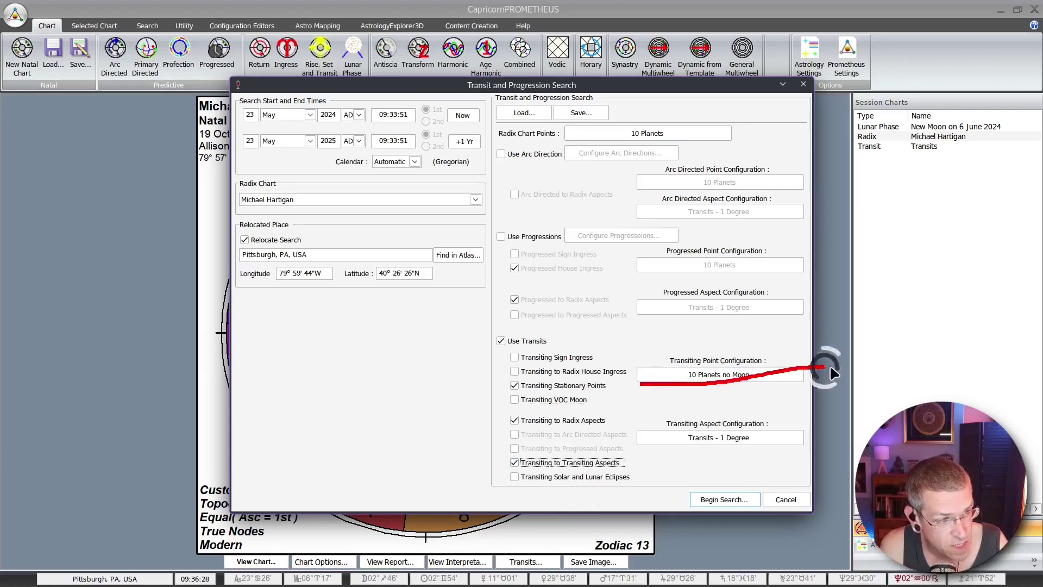
drag(660, 454, 812, 458)
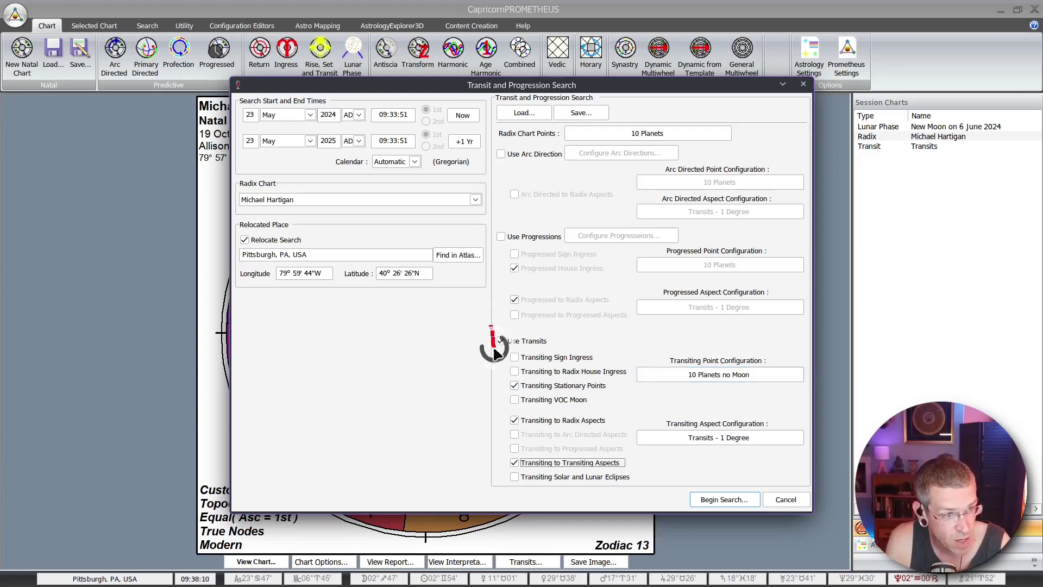
drag(495, 351, 498, 488)
drag(819, 341, 819, 477)
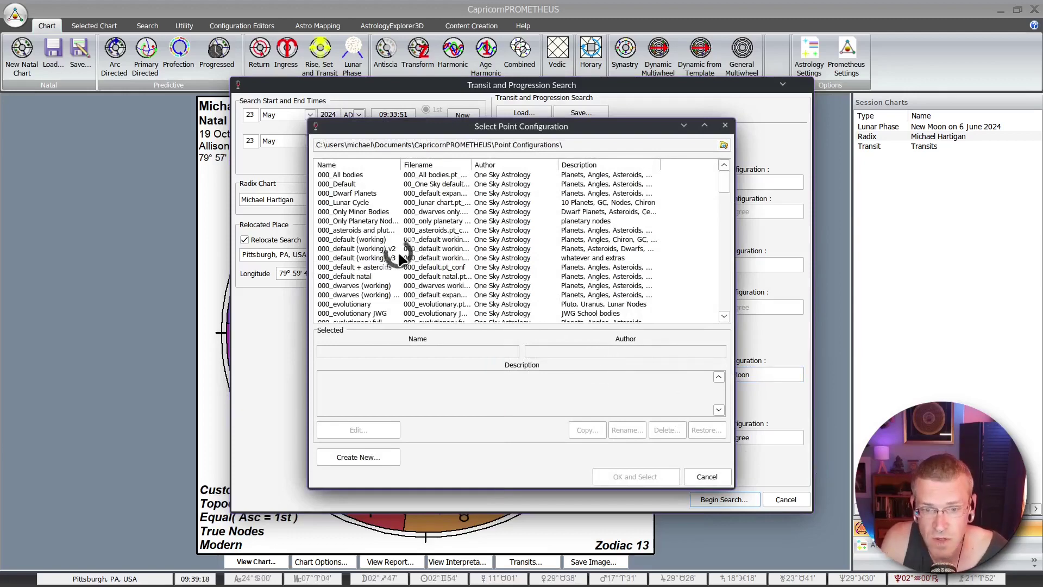
- Compare the outer-planet sets available for the transiting point configuration and pick Outer Planets (for transits)
scroll(401, 256, down, 10)
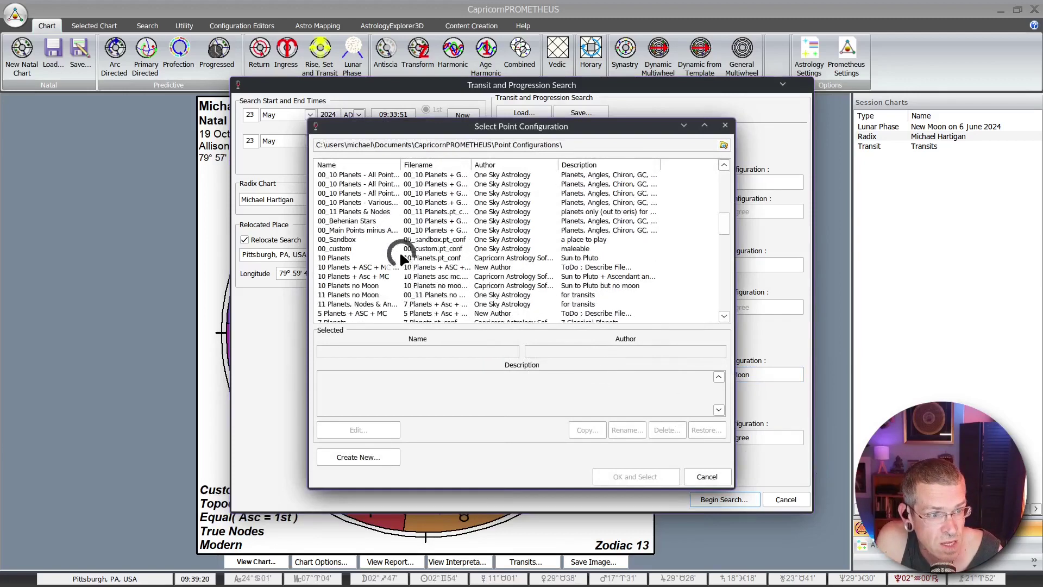
scroll(400, 256, down, 10)
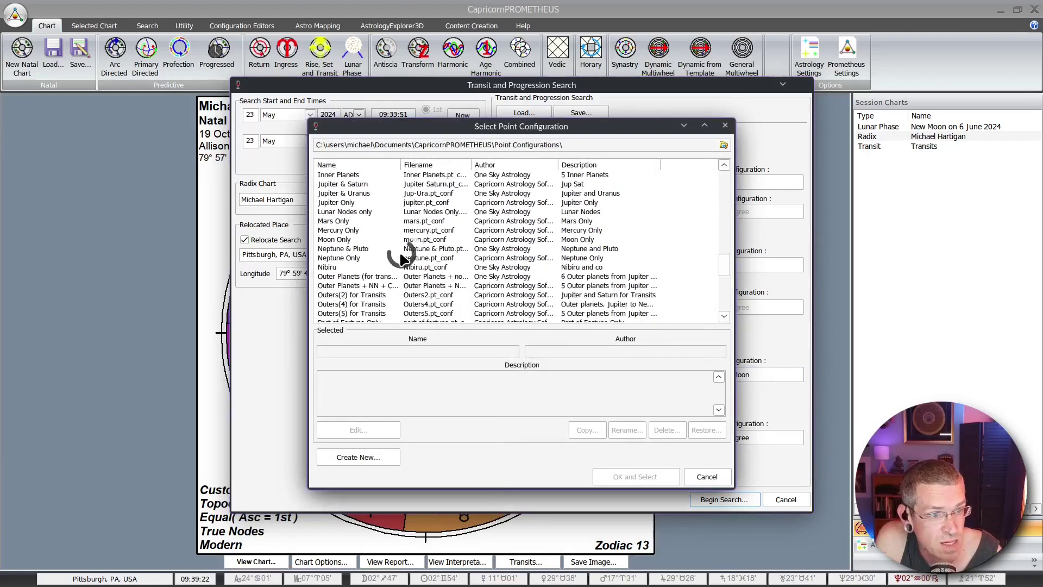
scroll(400, 256, down, 2)
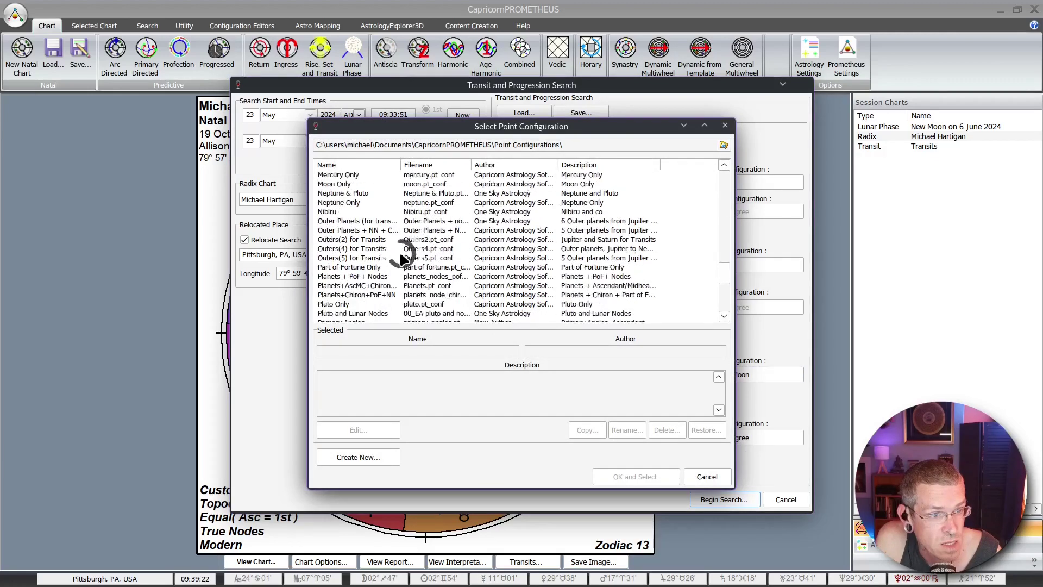
click(486, 258)
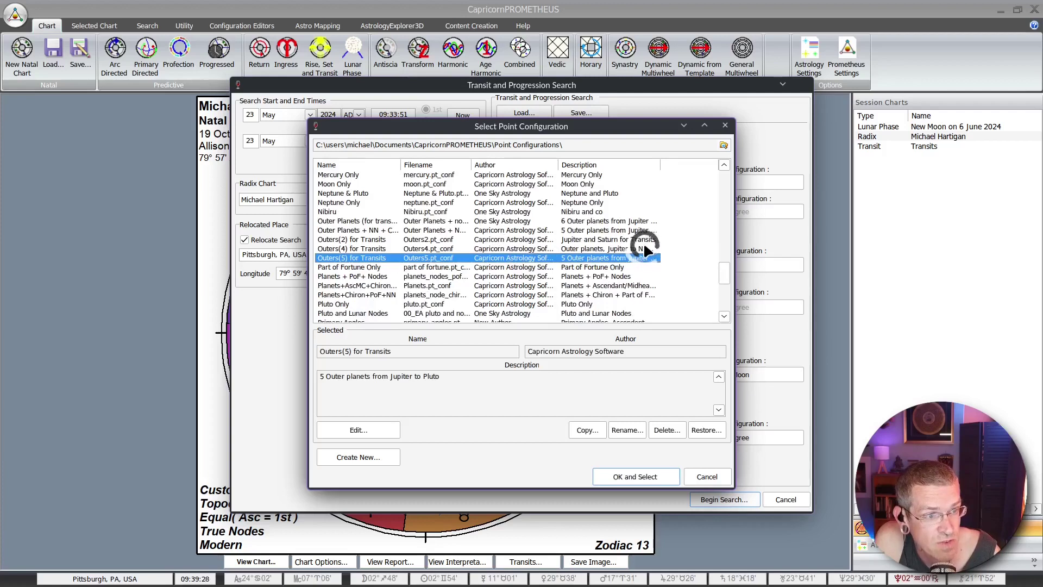
click(579, 248)
click(577, 239)
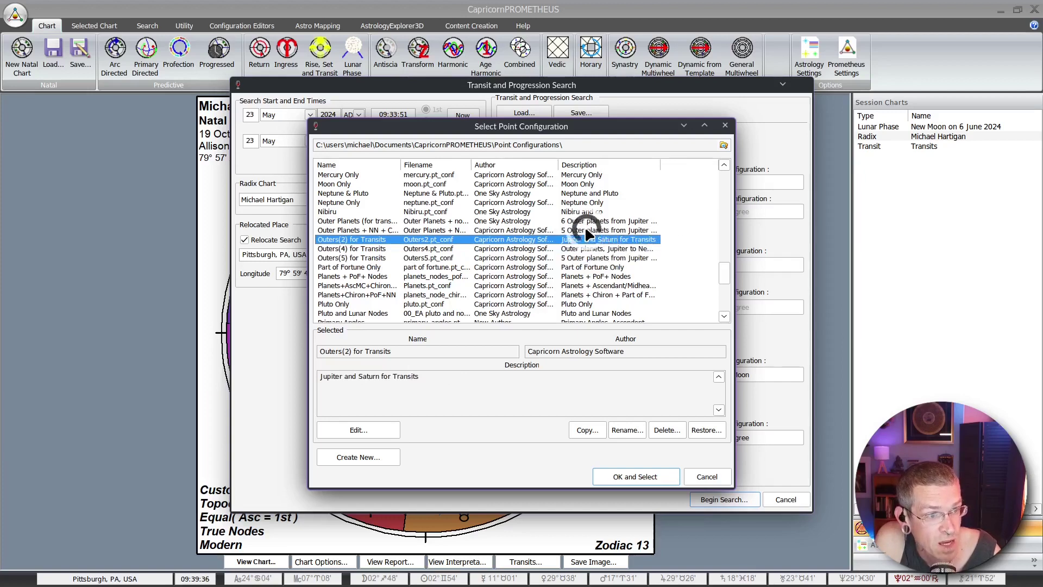
click(382, 229)
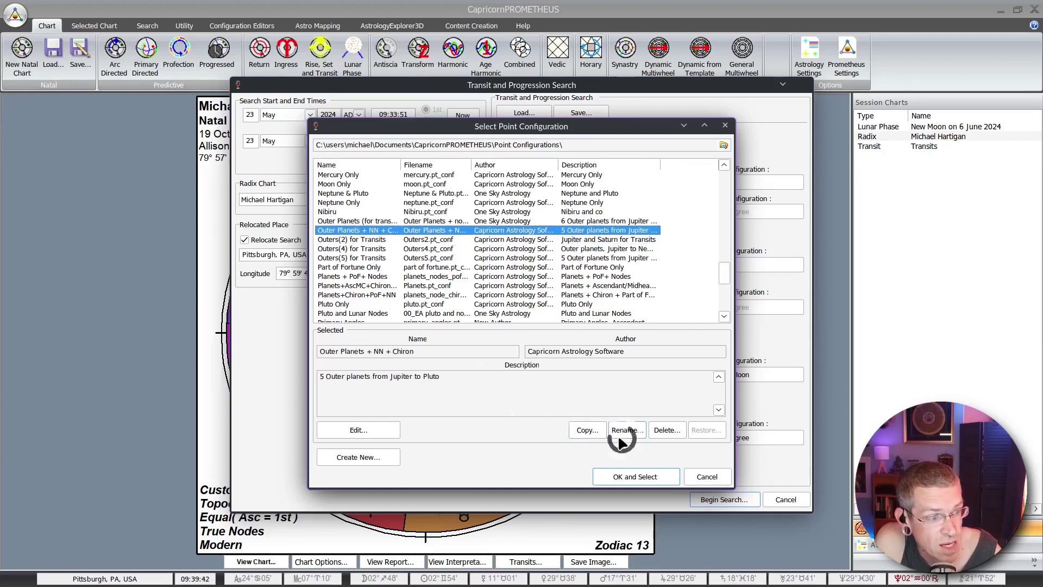
click(422, 221)
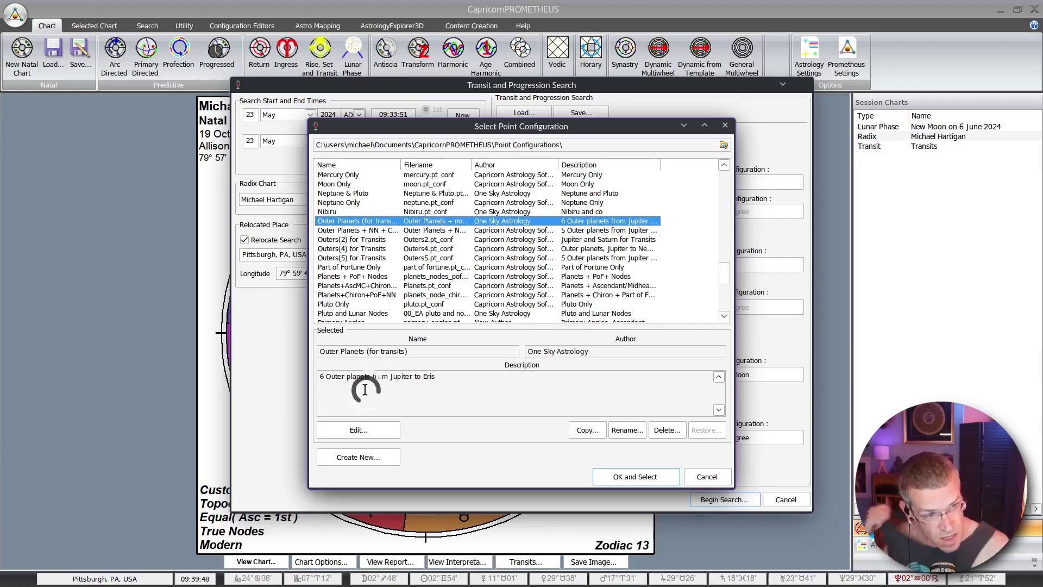
- Review the points in Outer Planets (for transits), save it, and use it as the search's transiting point configuration
click(358, 429)
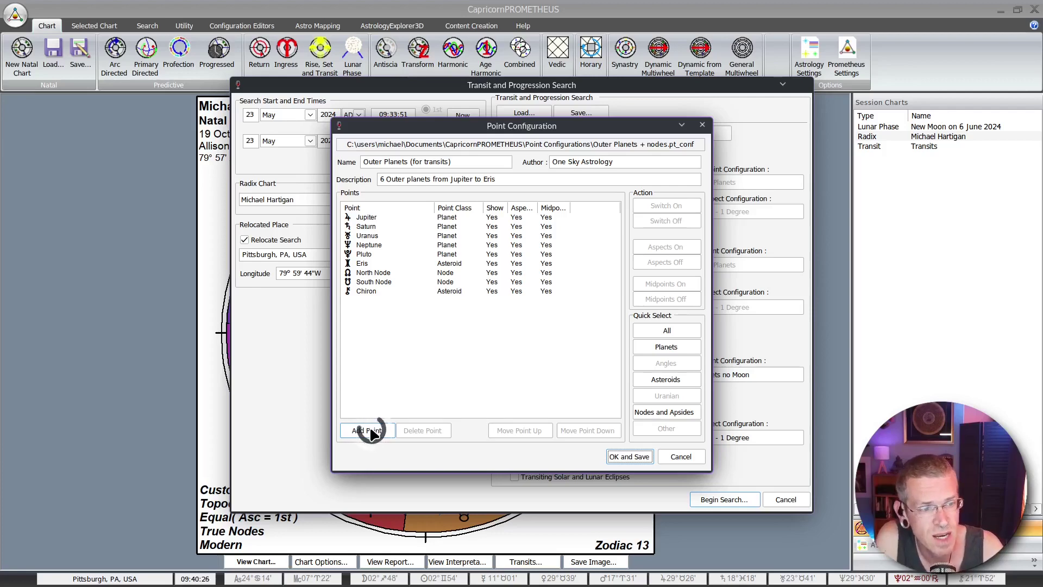
click(630, 457)
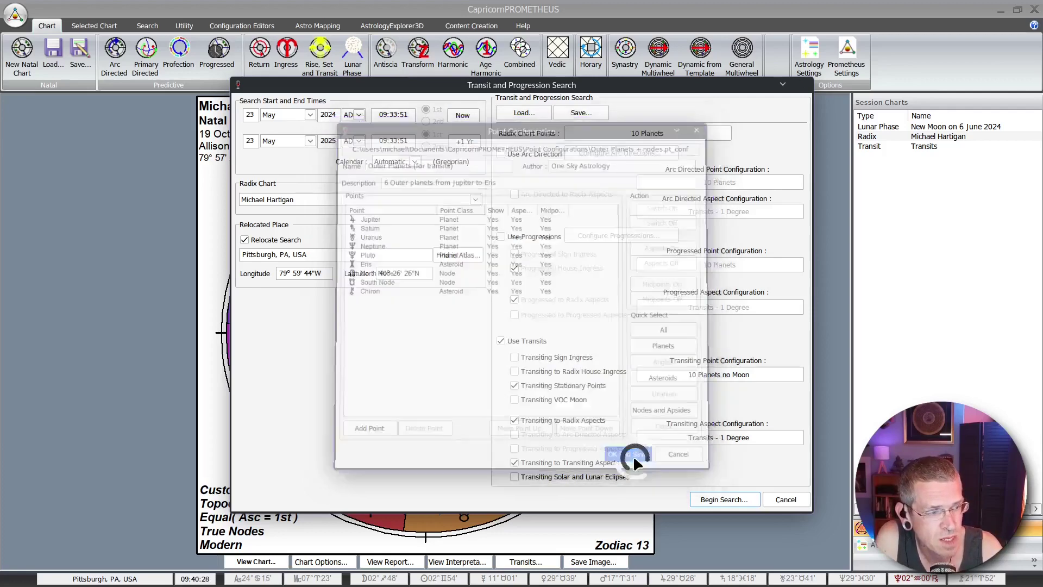
scroll(377, 306, down, 8)
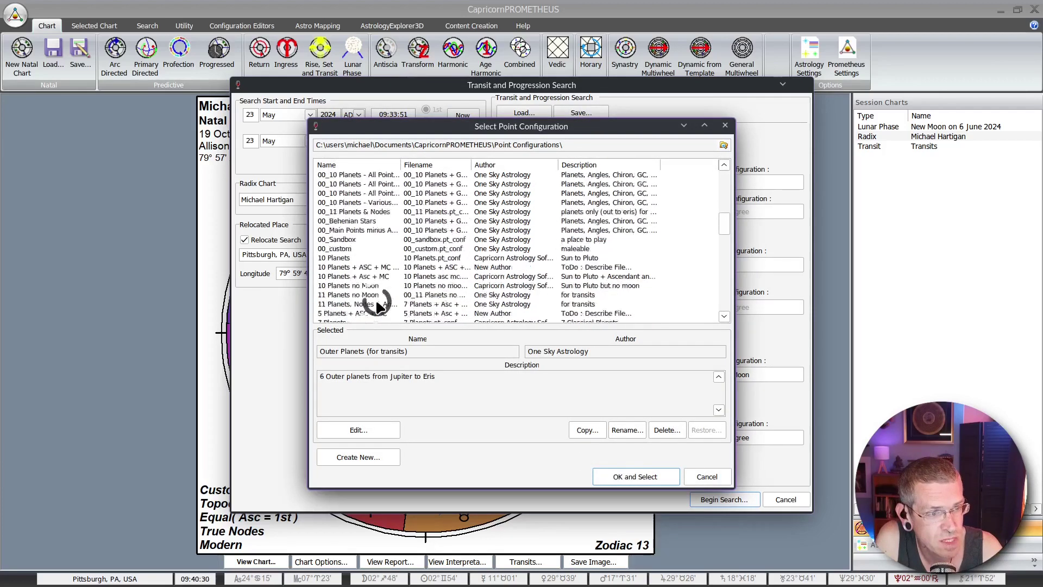
scroll(377, 306, down, 5)
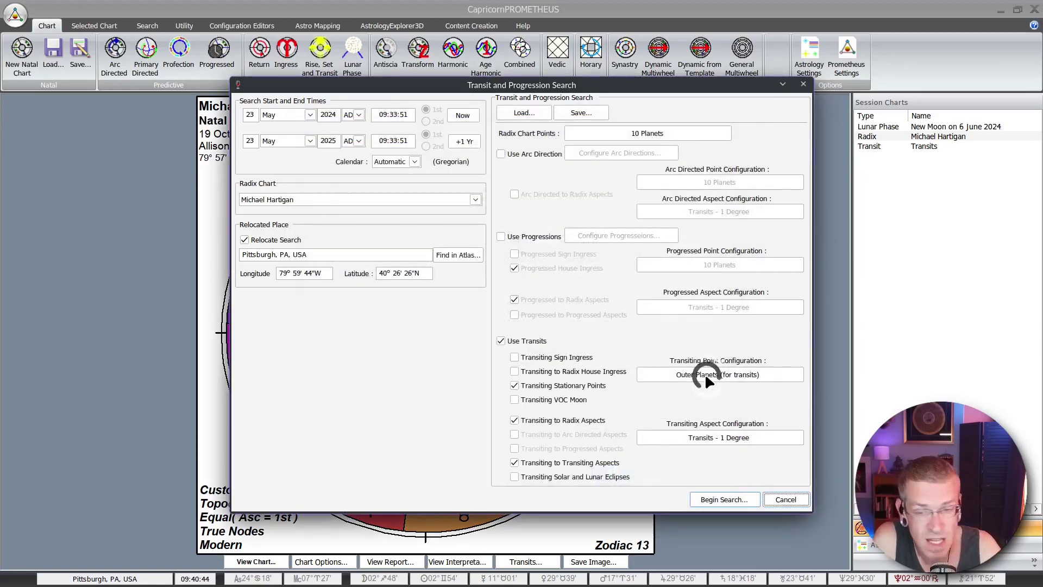
- Browse the transiting aspect configurations and inspect the aspect definitions and orbs in Transits - 1 Degree, closing it without saving
click(719, 438)
scroll(434, 311, down, 15)
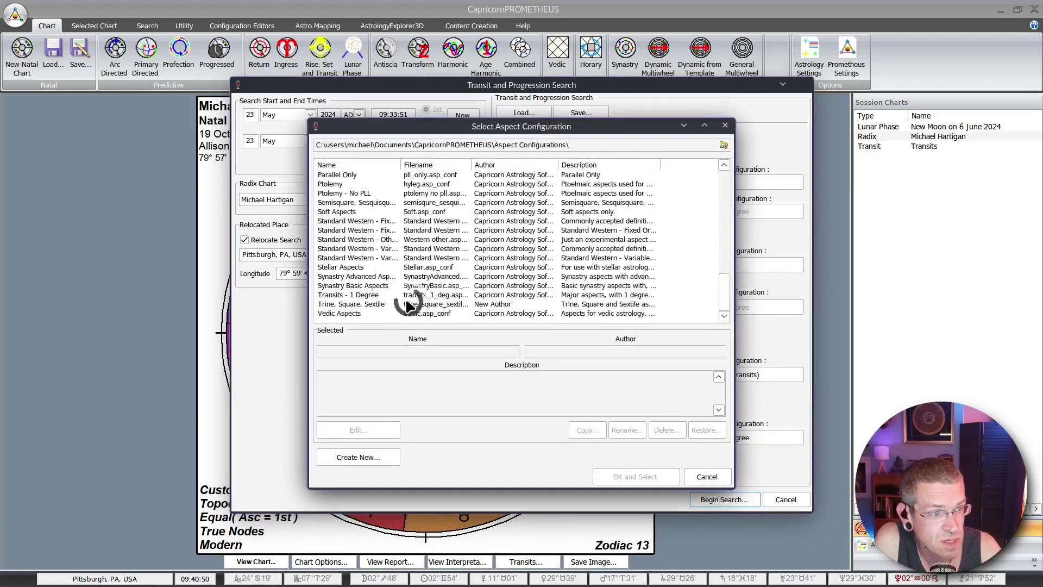
scroll(360, 296, up, 5)
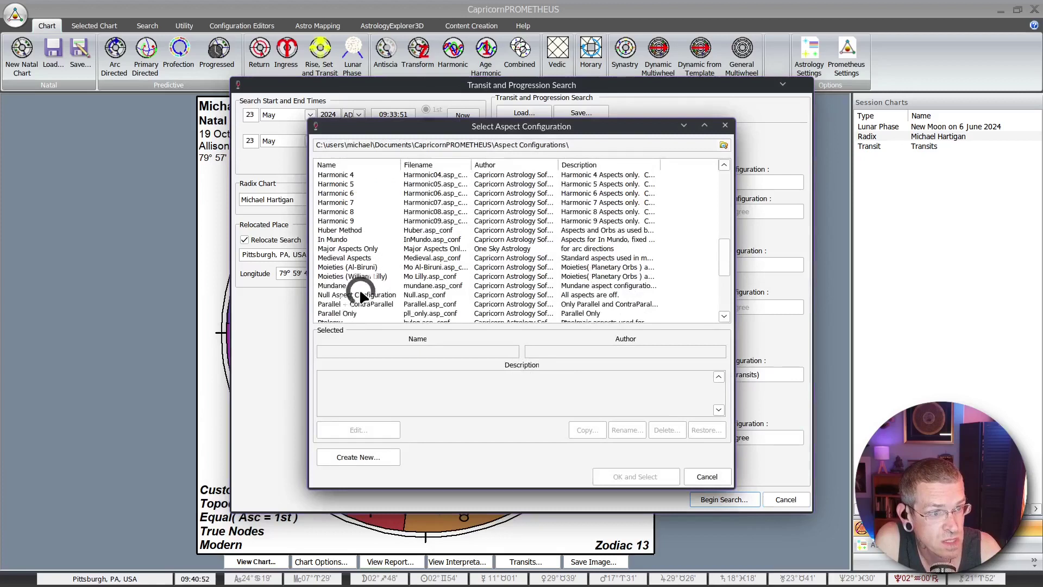
click(363, 249)
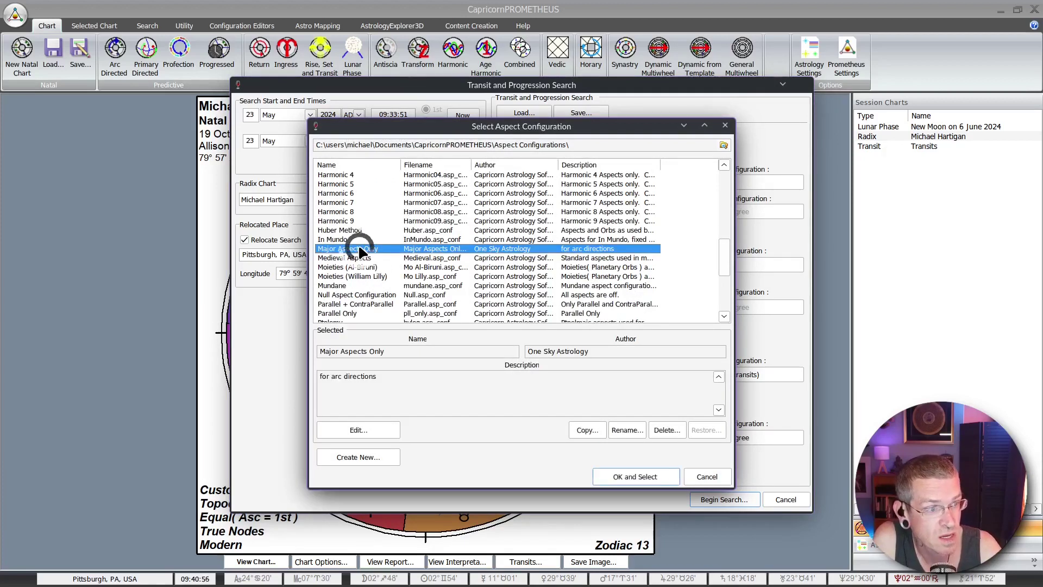
scroll(358, 258, down, 5)
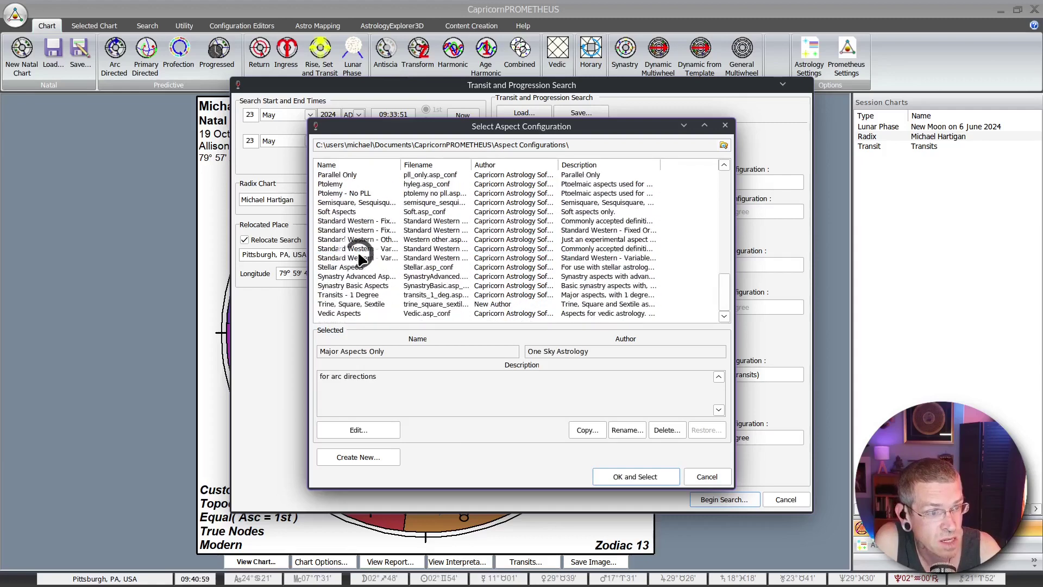
scroll(358, 289, up, 1)
scroll(357, 289, down, 1)
click(359, 295)
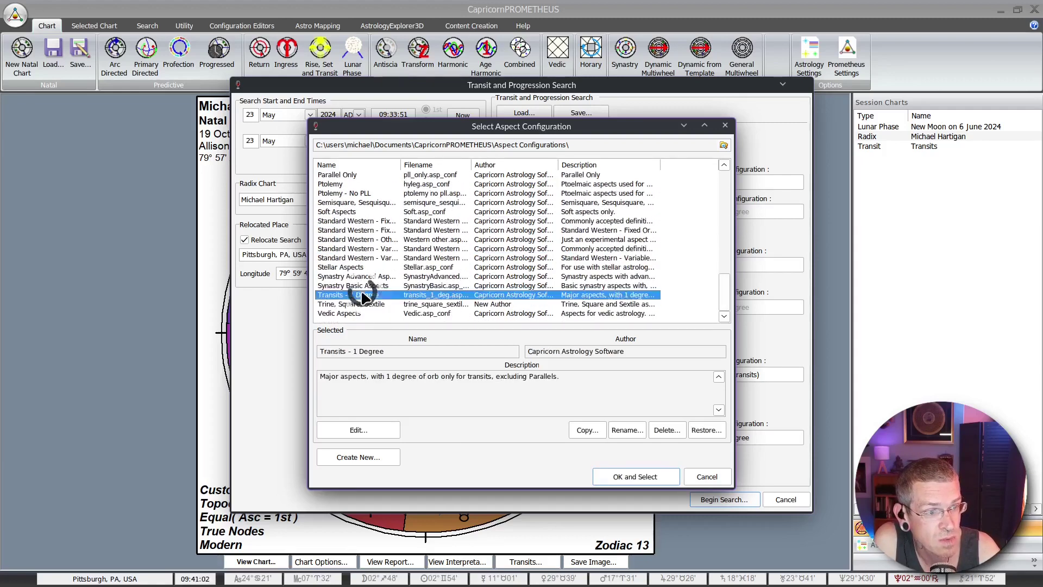
click(363, 430)
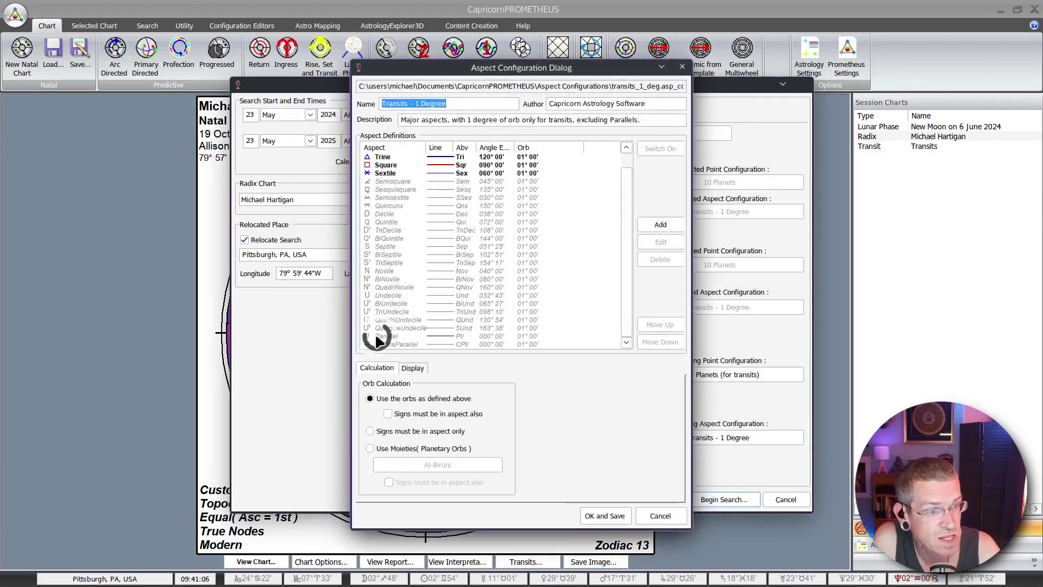
click(395, 337)
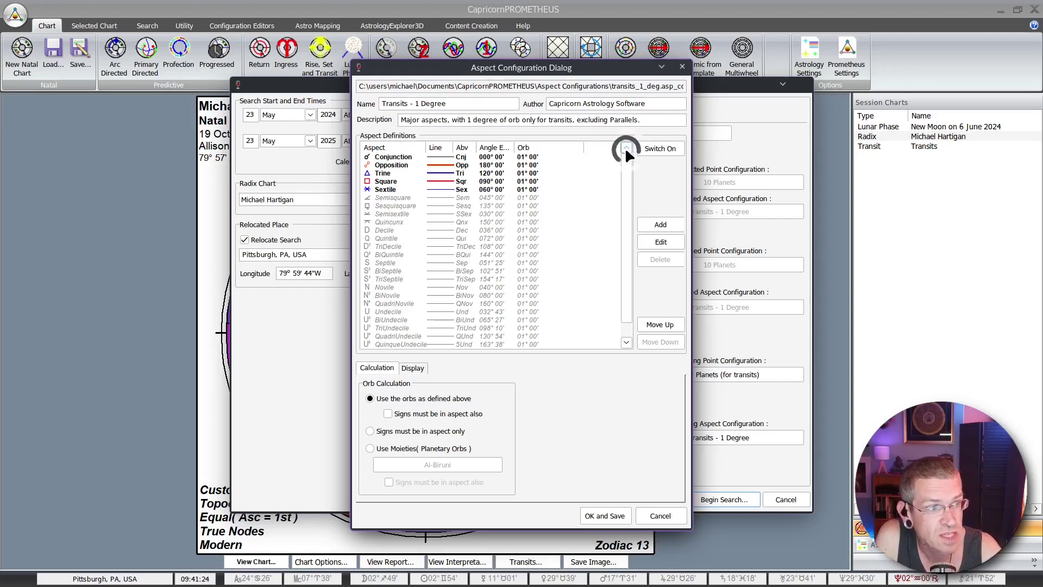
click(661, 516)
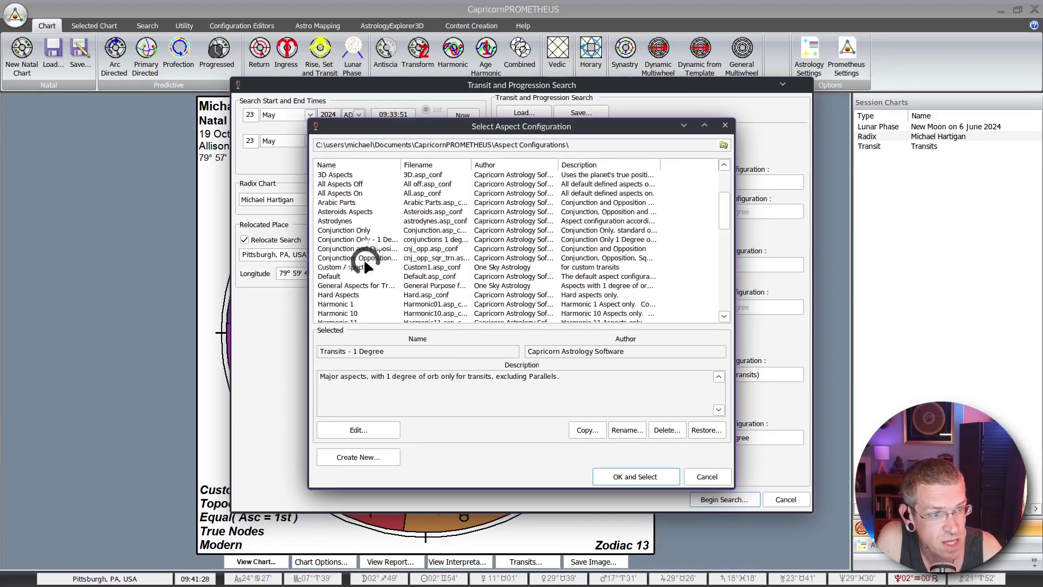
- Review and save the General Aspects for Transits definitions, and use that set as the search's transiting aspect configuration
scroll(364, 259, down, 2)
click(369, 232)
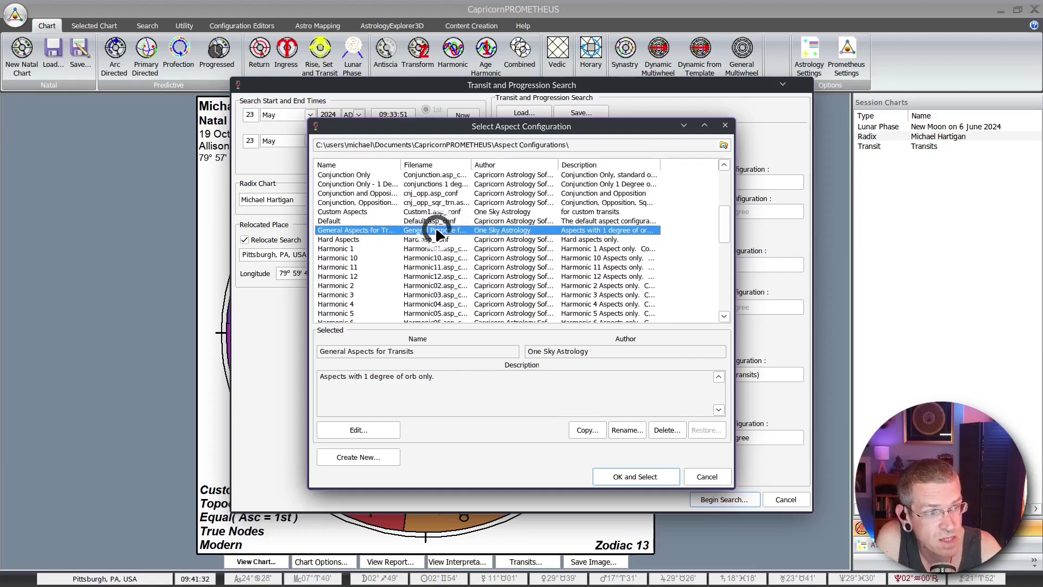
click(356, 429)
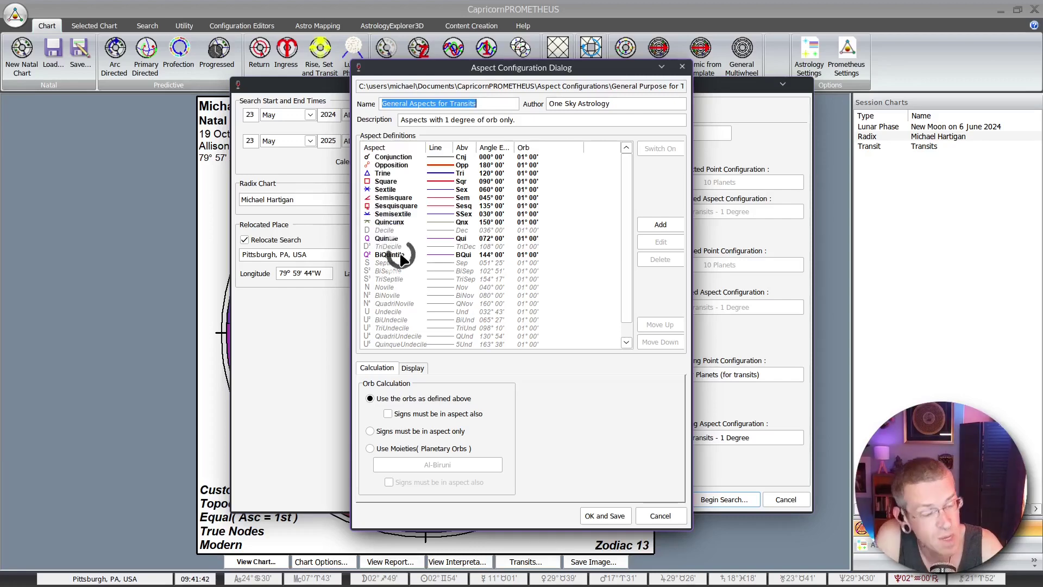
click(605, 515)
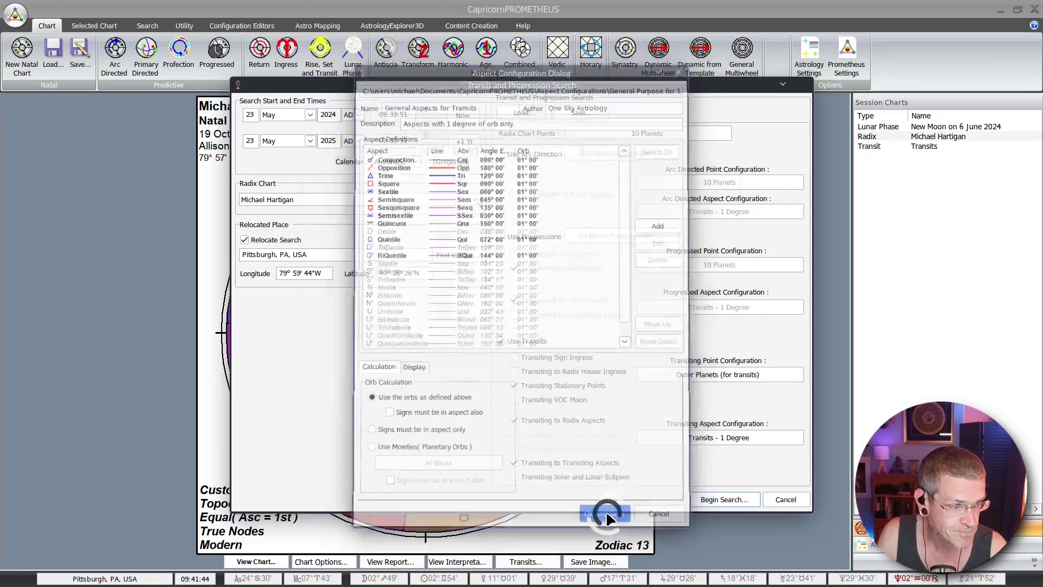
click(620, 479)
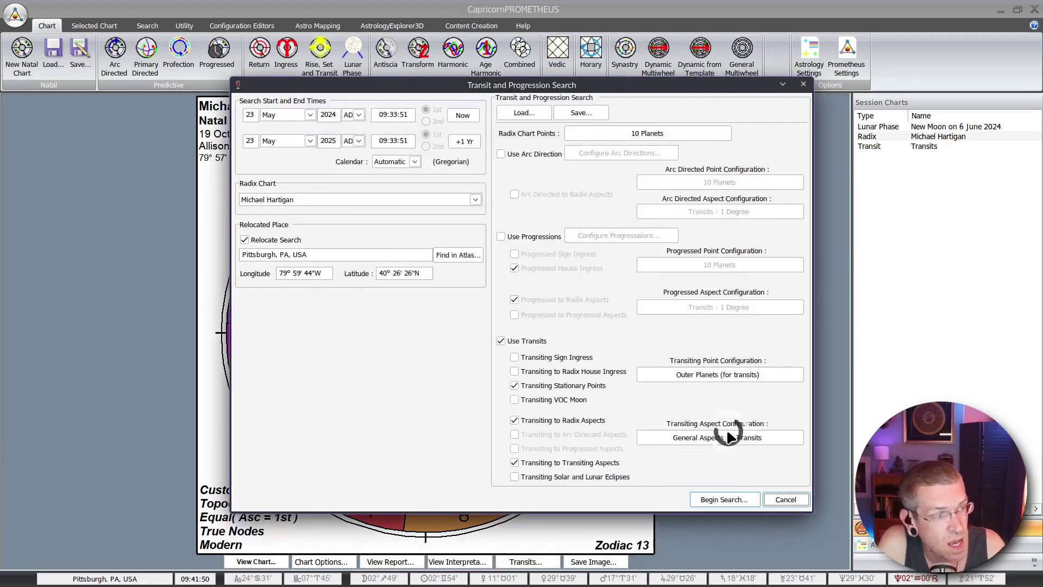
- Enable progressions in the search without progressed house ingresses, and use Sun and Moon as the progressed point configuration
click(500, 236)
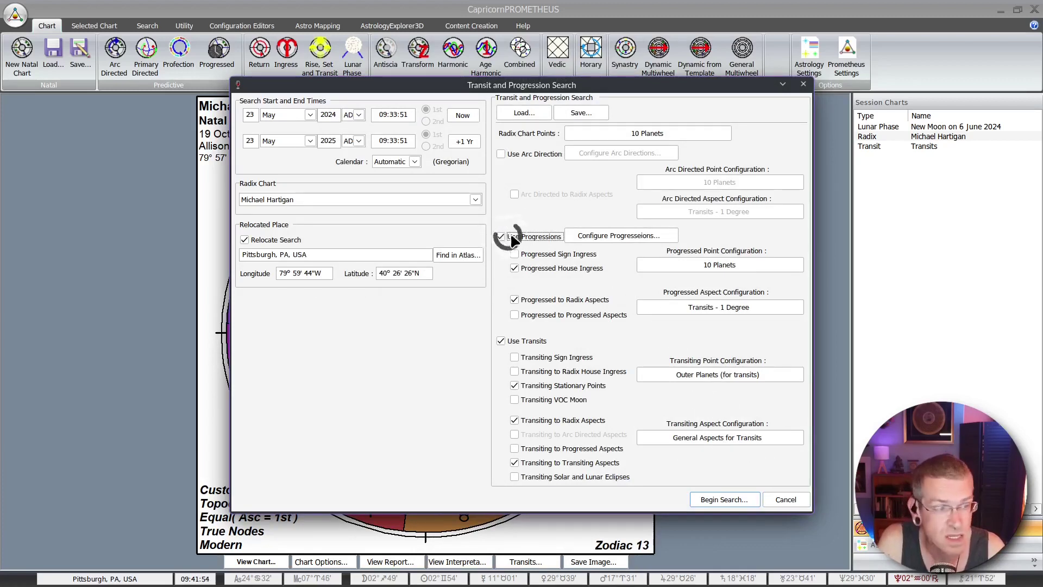
click(515, 266)
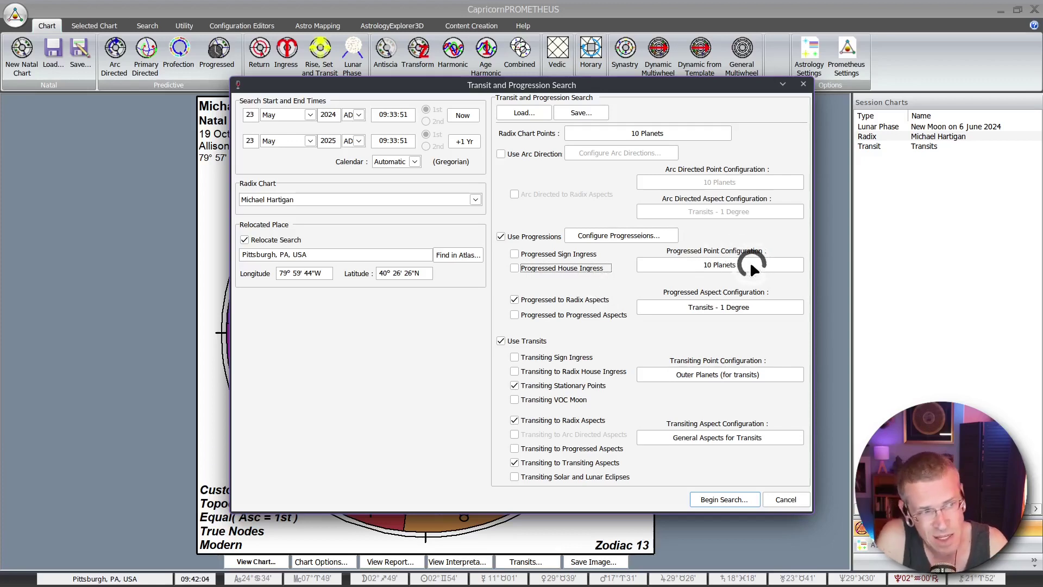
click(714, 265)
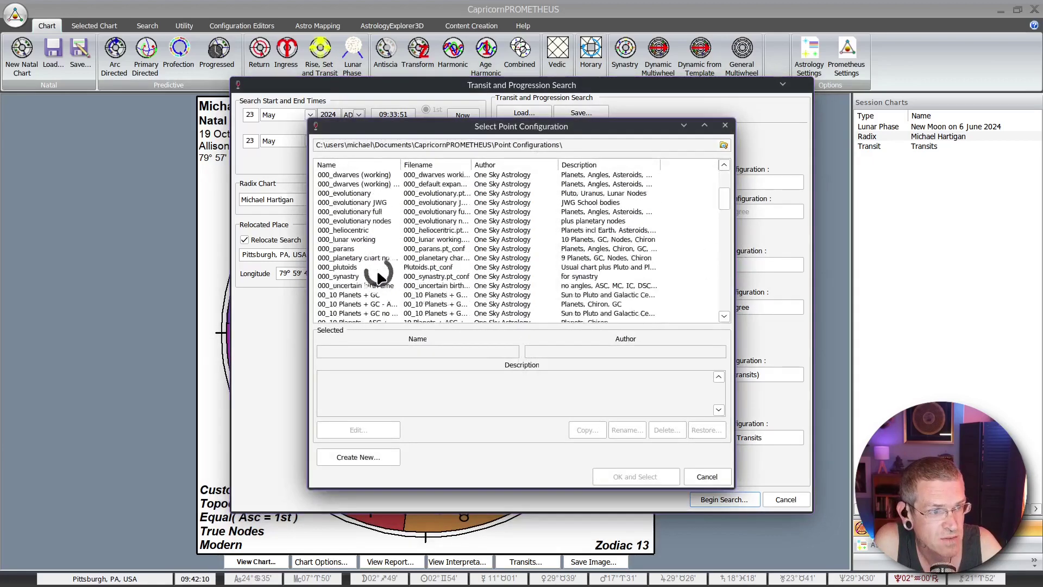
scroll(378, 276, down, 15)
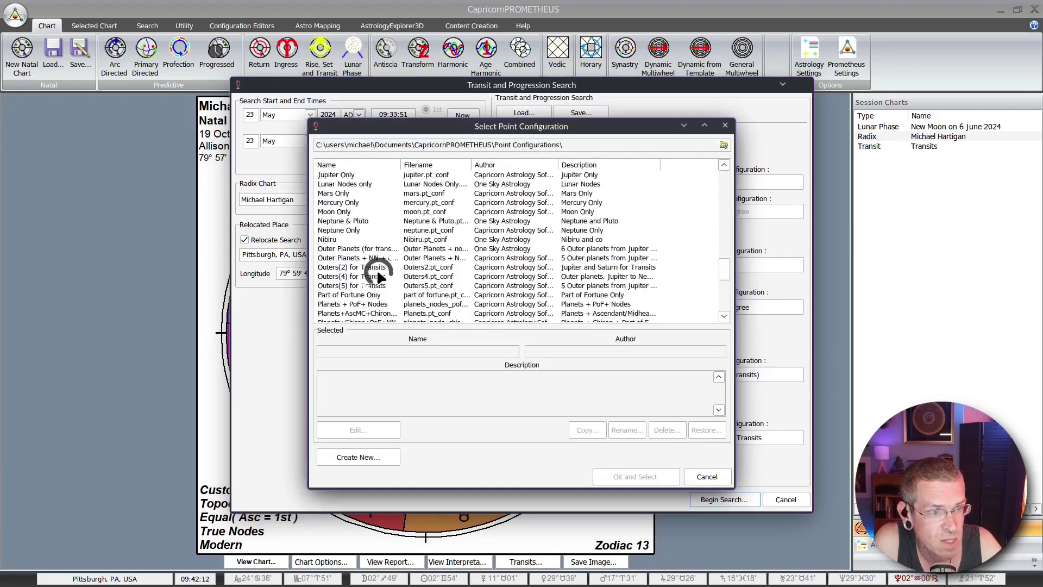
scroll(378, 277, down, 5)
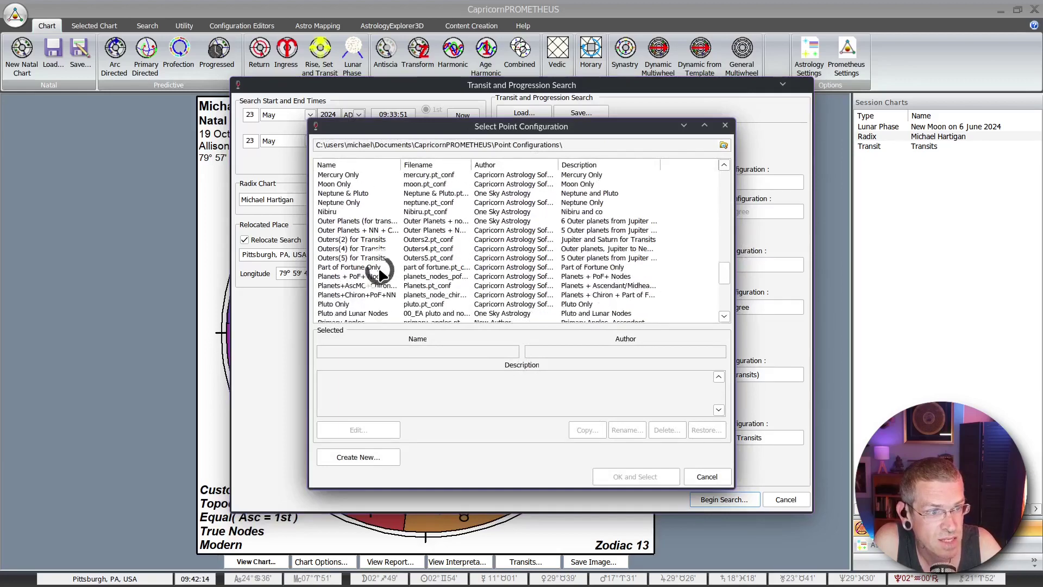
scroll(380, 275, down, 1)
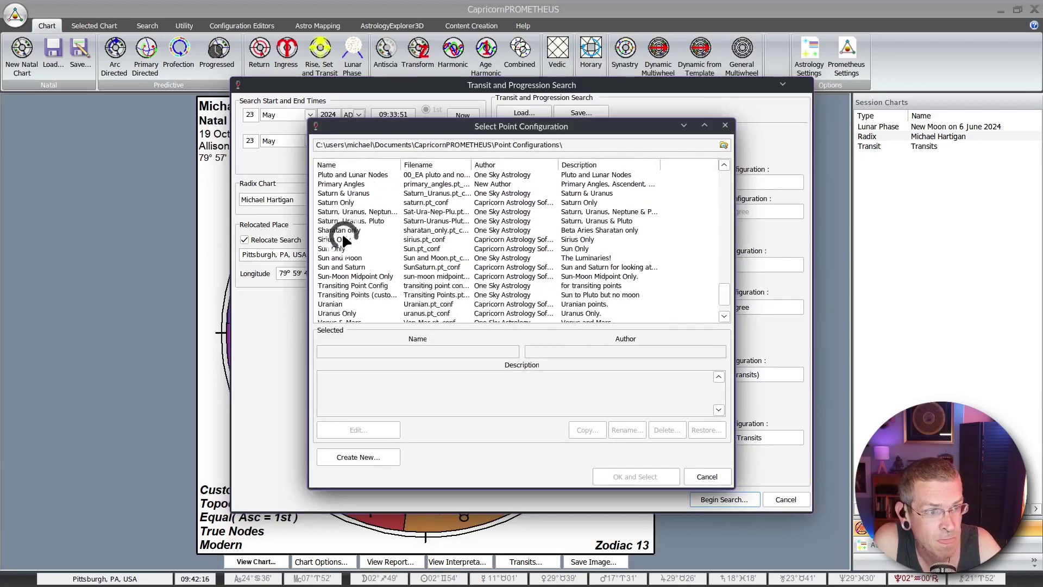
click(343, 258)
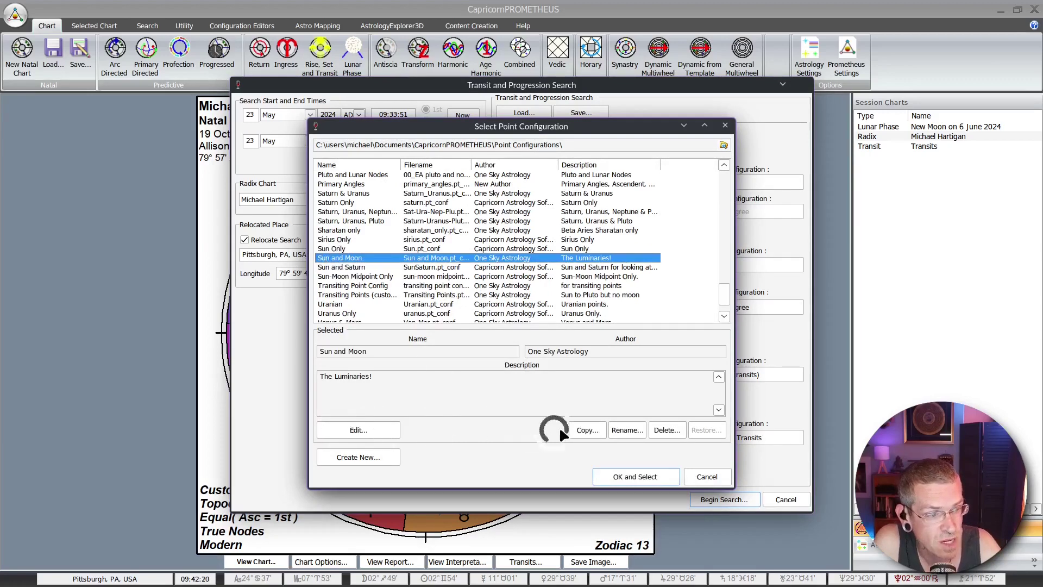
click(635, 478)
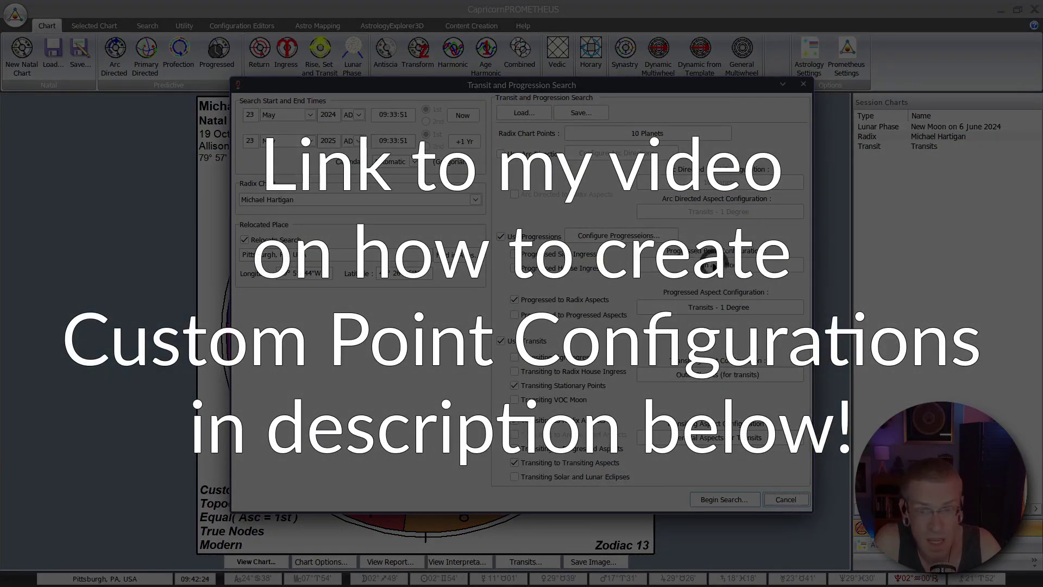
- Review and save the 1 Degree of Orb Only aspect definitions, and use that set as the progressed aspect configuration
click(718, 310)
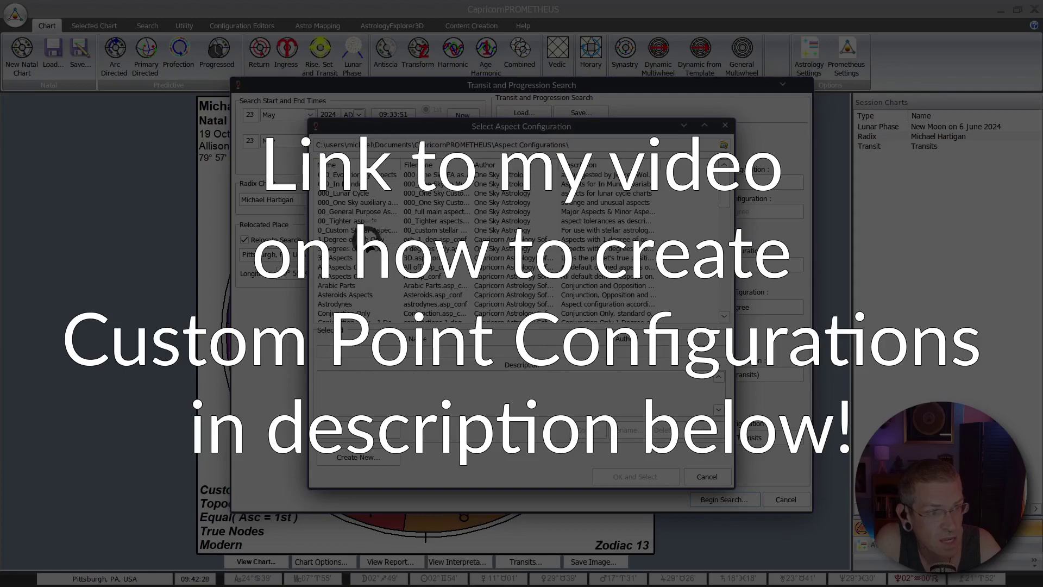
click(369, 239)
click(350, 430)
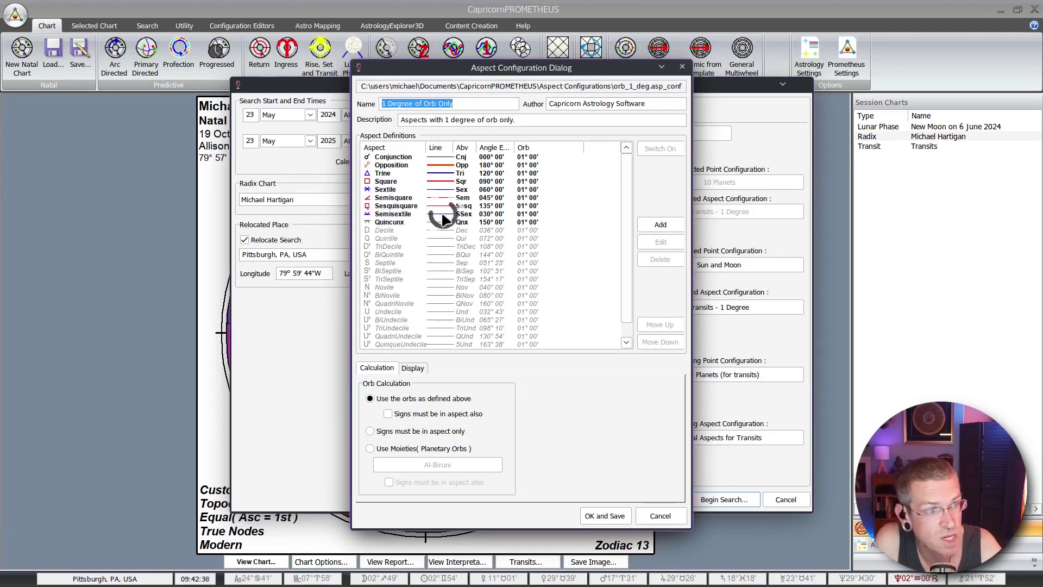
click(604, 516)
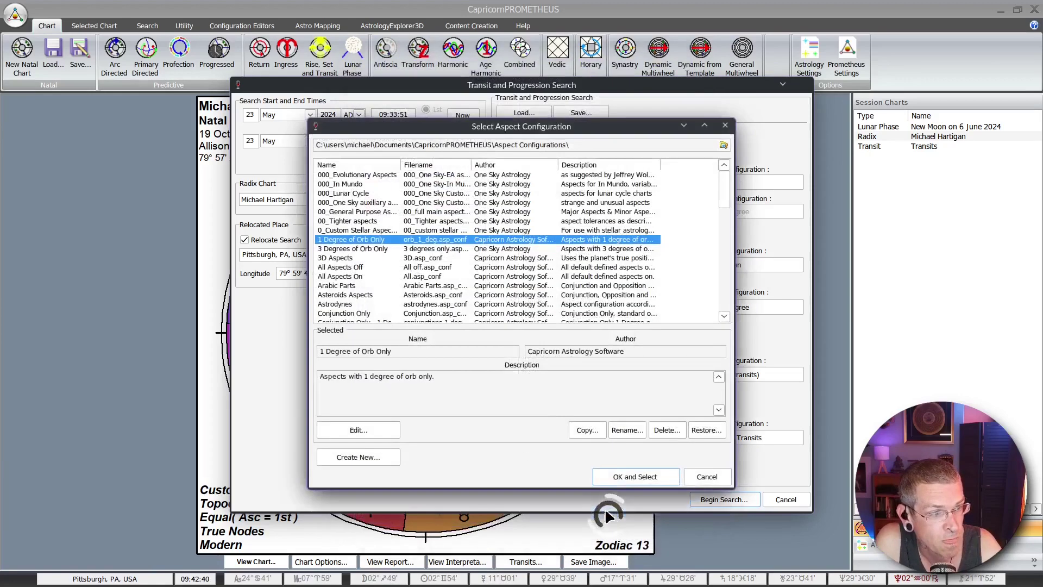
click(630, 478)
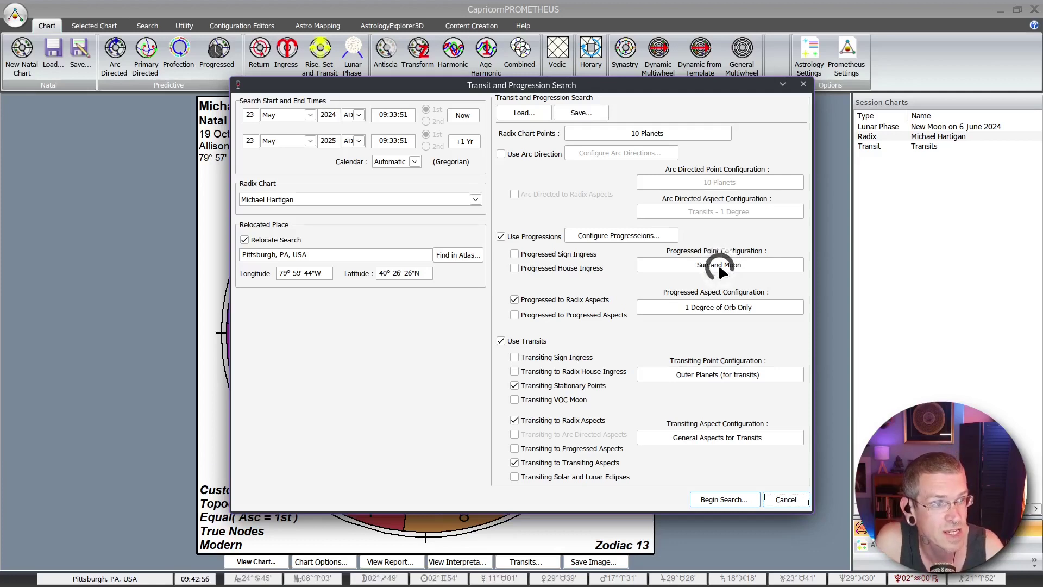
- Enable arc directed to radix aspects, and choose 000_Default as the arc directed point configuration after inspecting the points in 00_11 Planets & Nodes
click(501, 155)
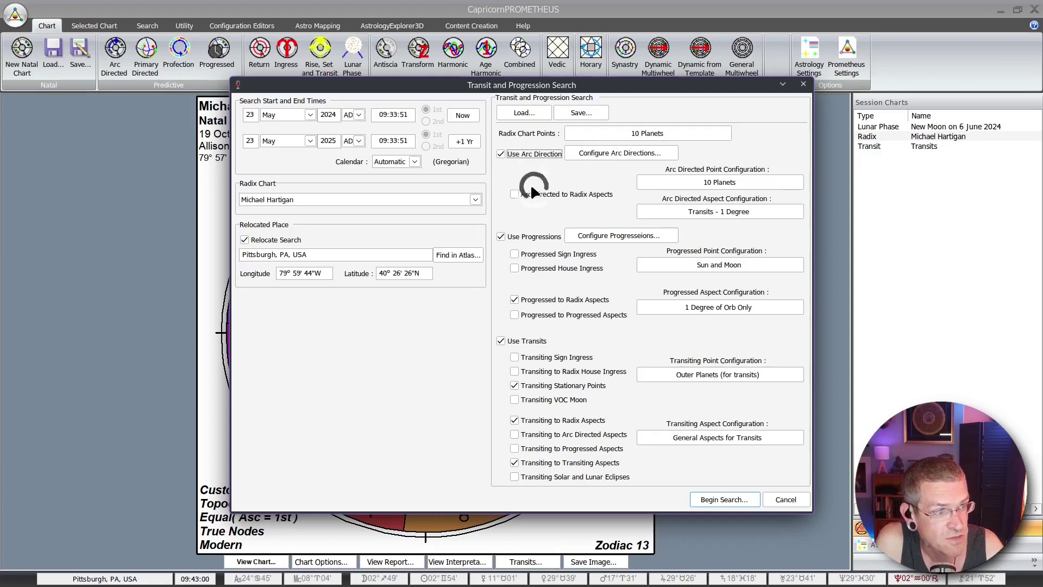
click(514, 195)
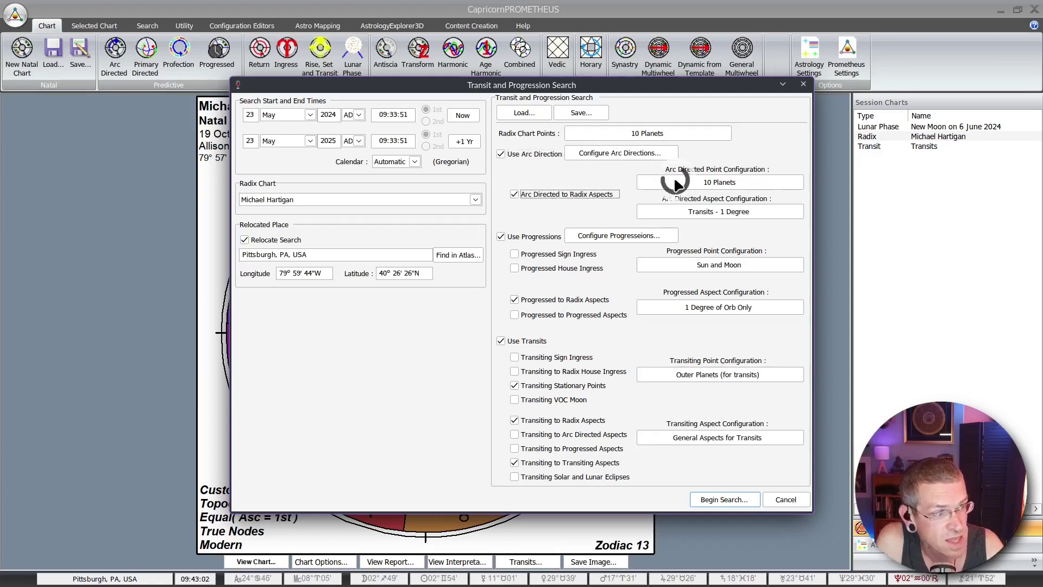
click(737, 182)
scroll(374, 233, down, 10)
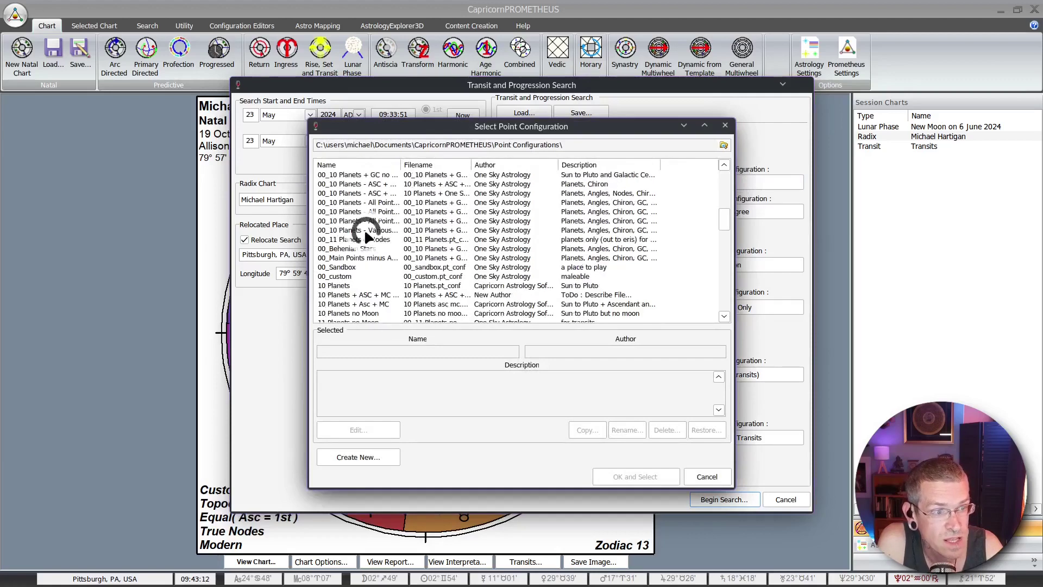
click(365, 239)
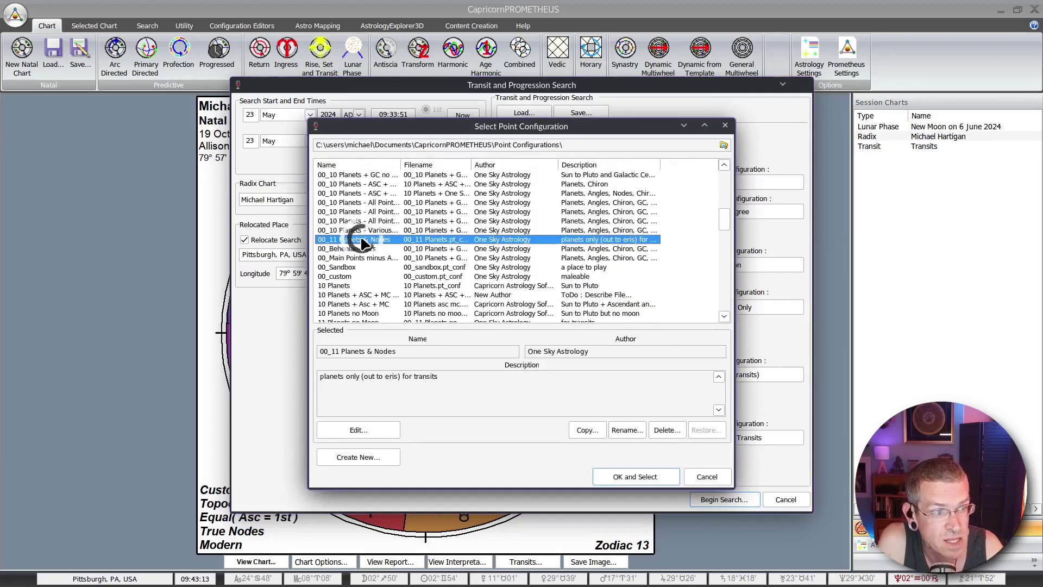
click(365, 432)
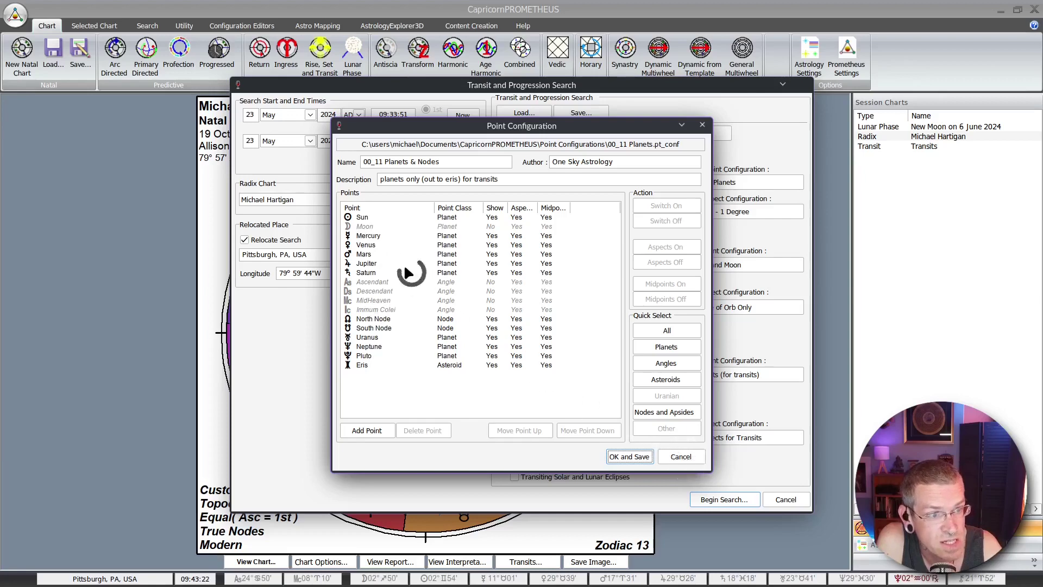
click(679, 458)
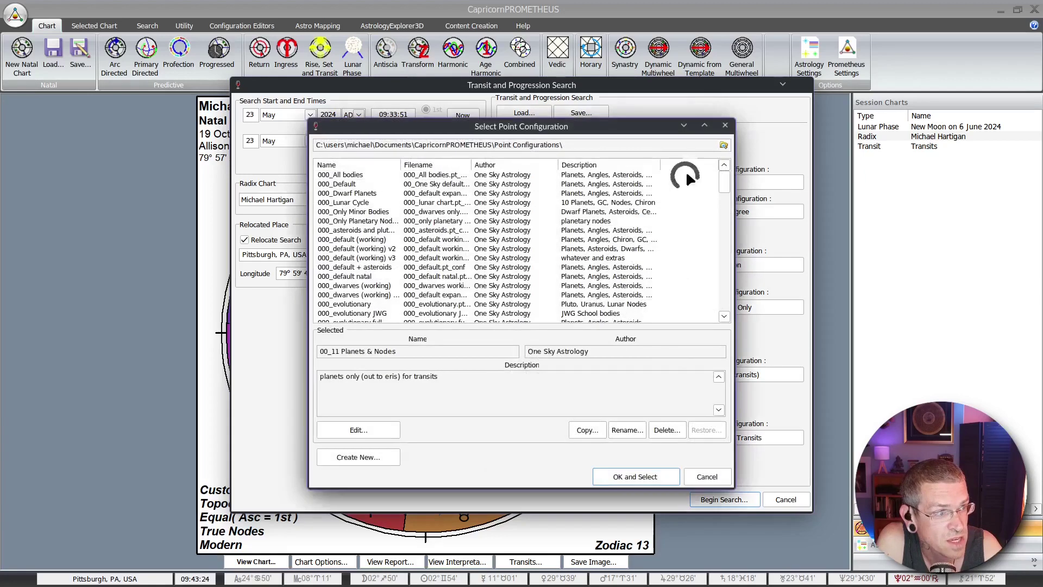
click(351, 185)
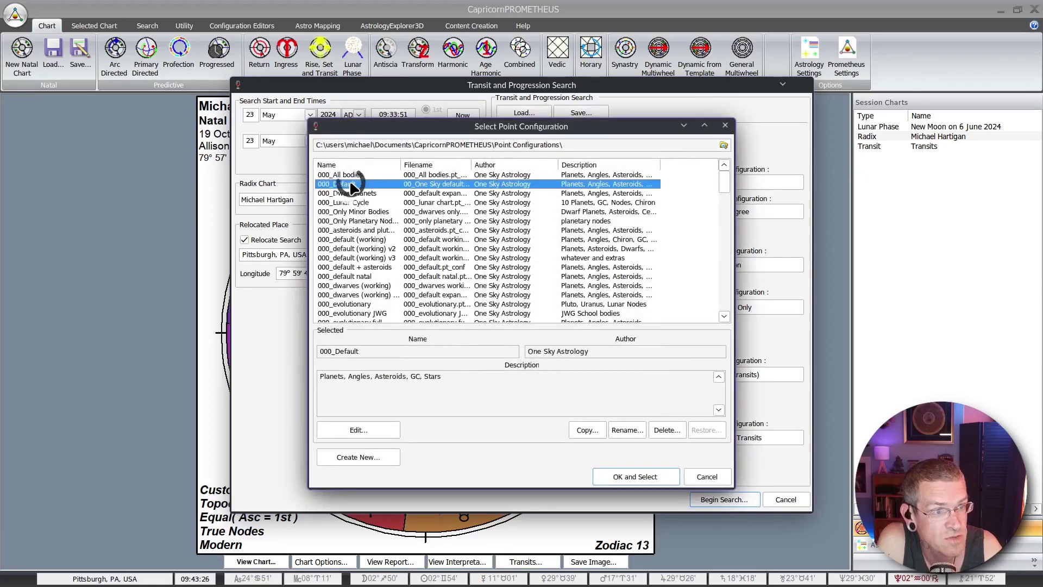
click(633, 475)
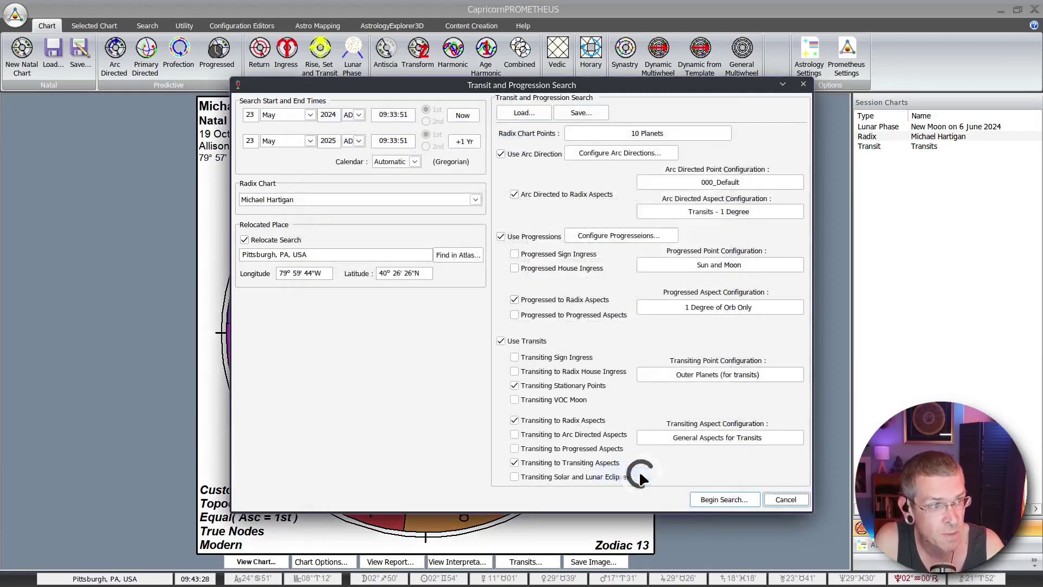
- Inspect the points in 000_Default, including Eris, without saving changes, and use that set for the radix chart points
click(611, 136)
click(347, 185)
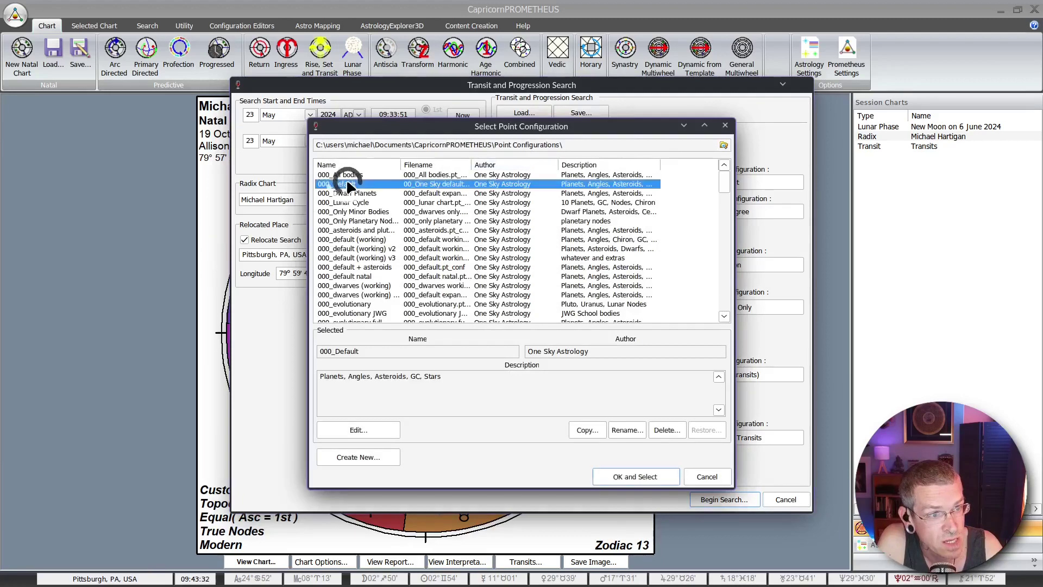
click(350, 430)
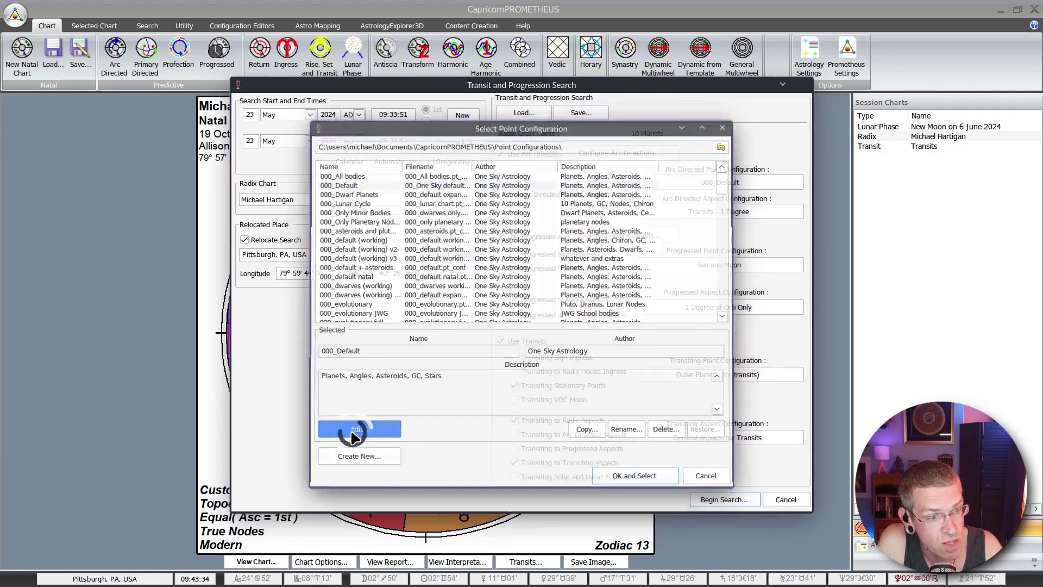
click(363, 309)
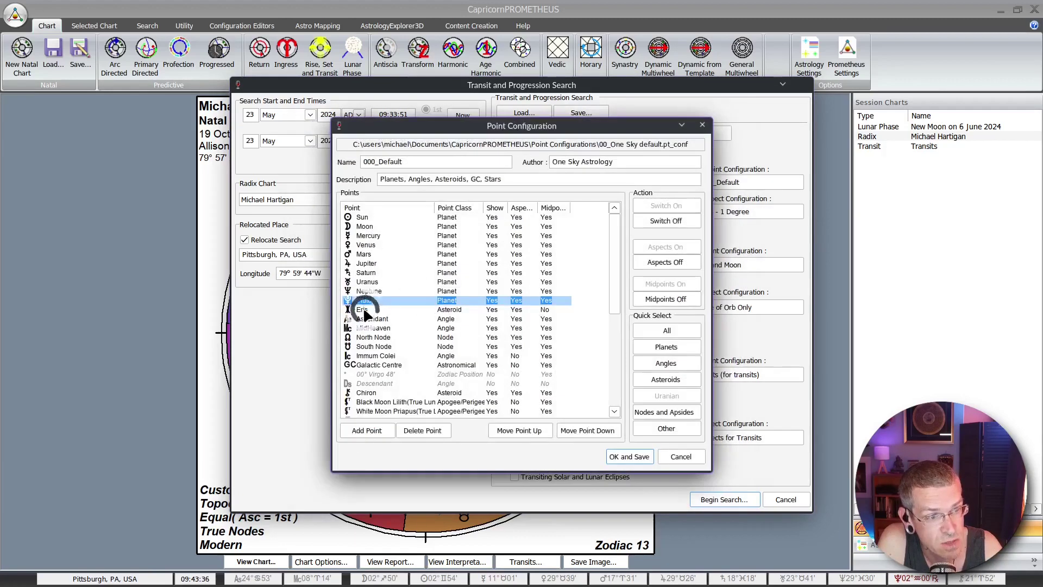
click(426, 309)
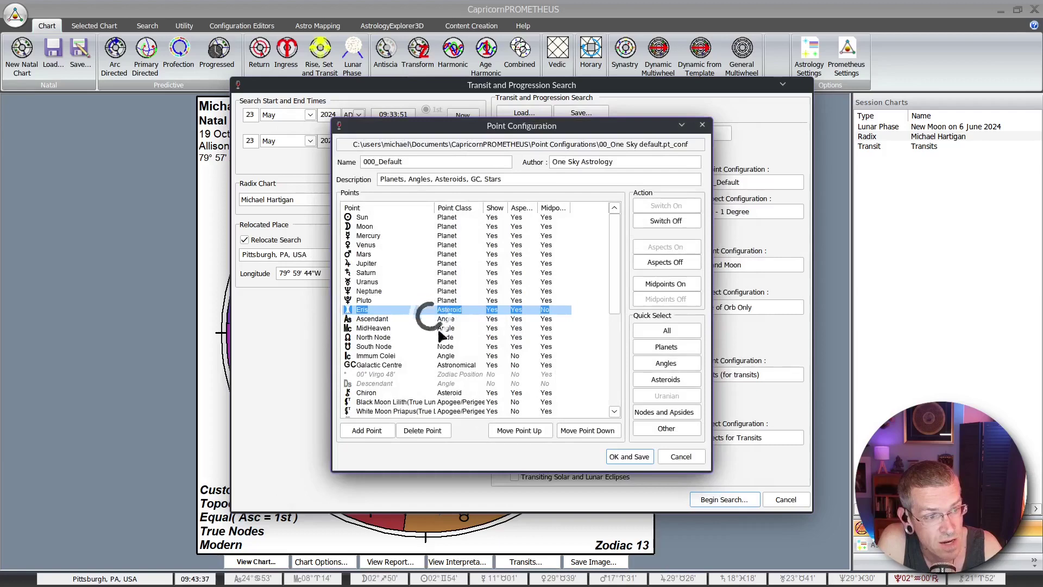
click(683, 458)
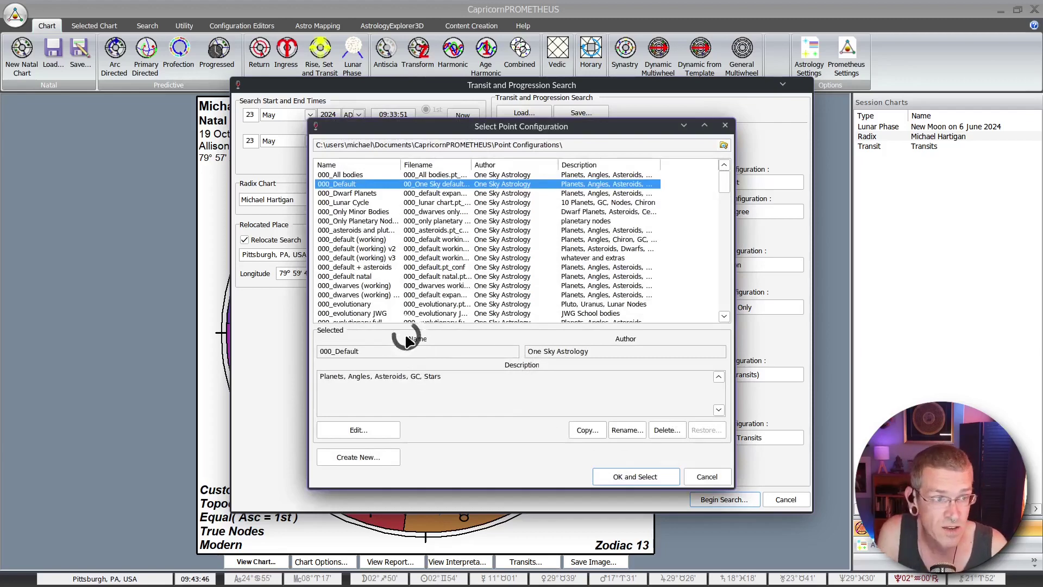
click(628, 478)
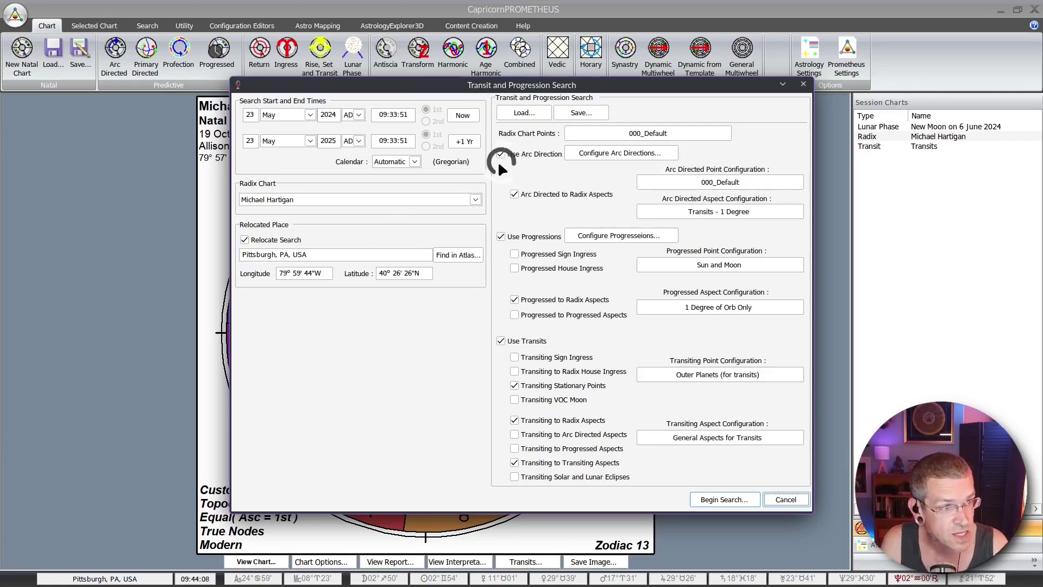
- Review and save the Major Aspects Only definitions, and use that set as the arc directed aspect configuration
mouse_move(487, 167)
mouse_down()
mouse_move(600, 177)
mouse_move(497, 289)
mouse_move(567, 396)
mouse_move(550, 479)
mouse_up()
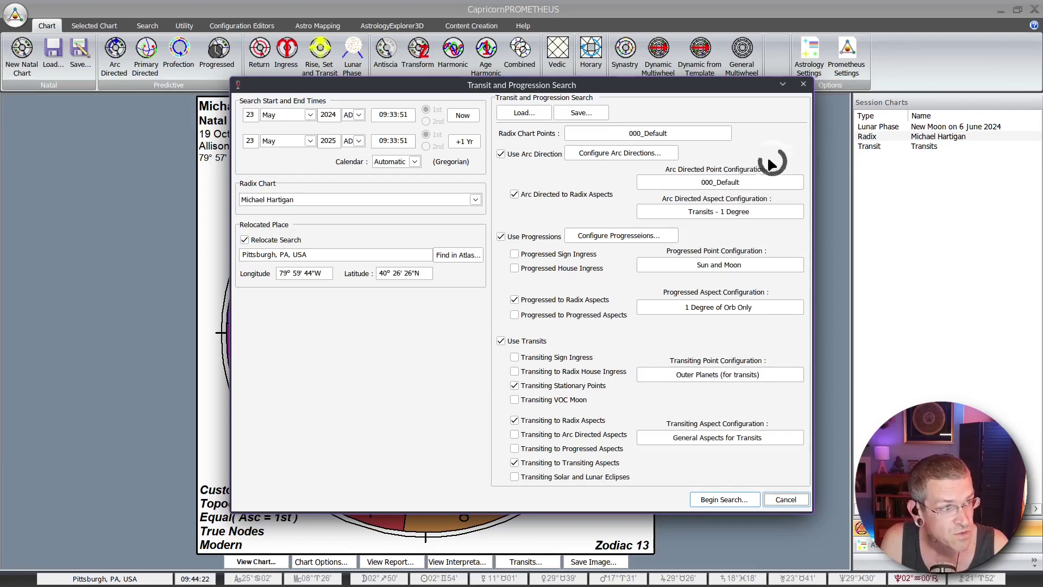
click(728, 212)
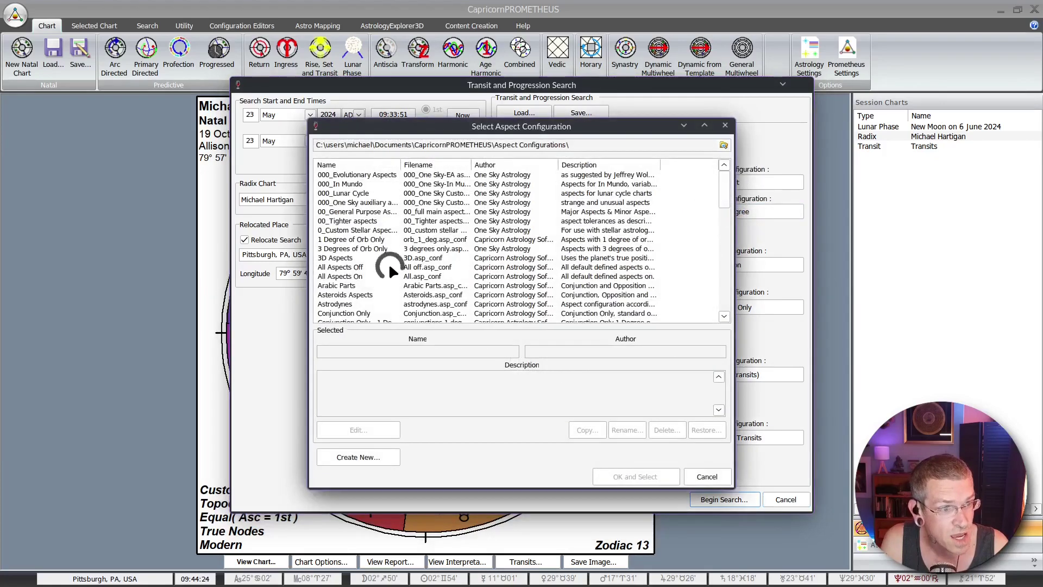
scroll(389, 262, down, 4)
click(363, 259)
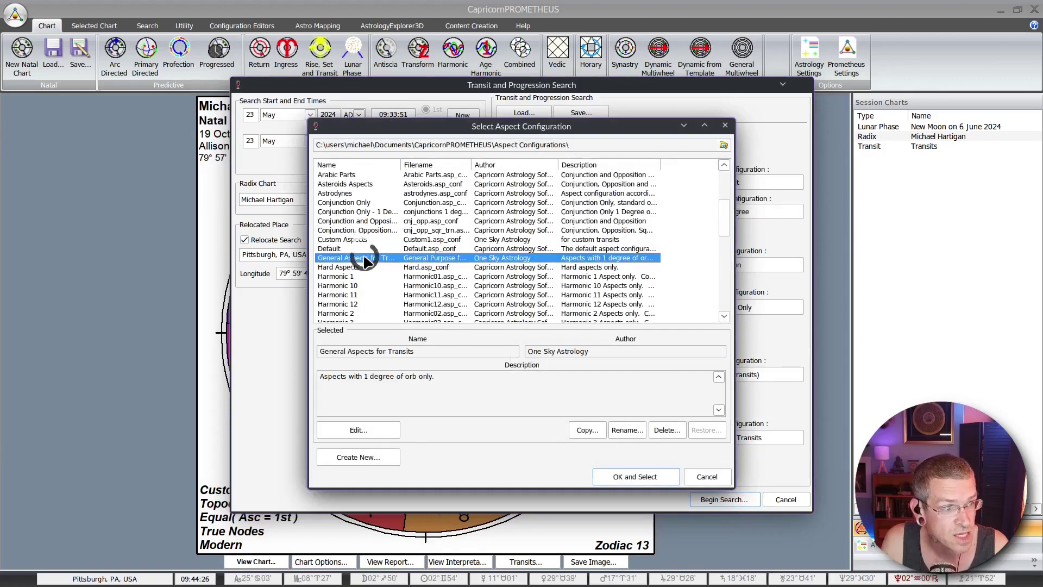
scroll(365, 260, down, 8)
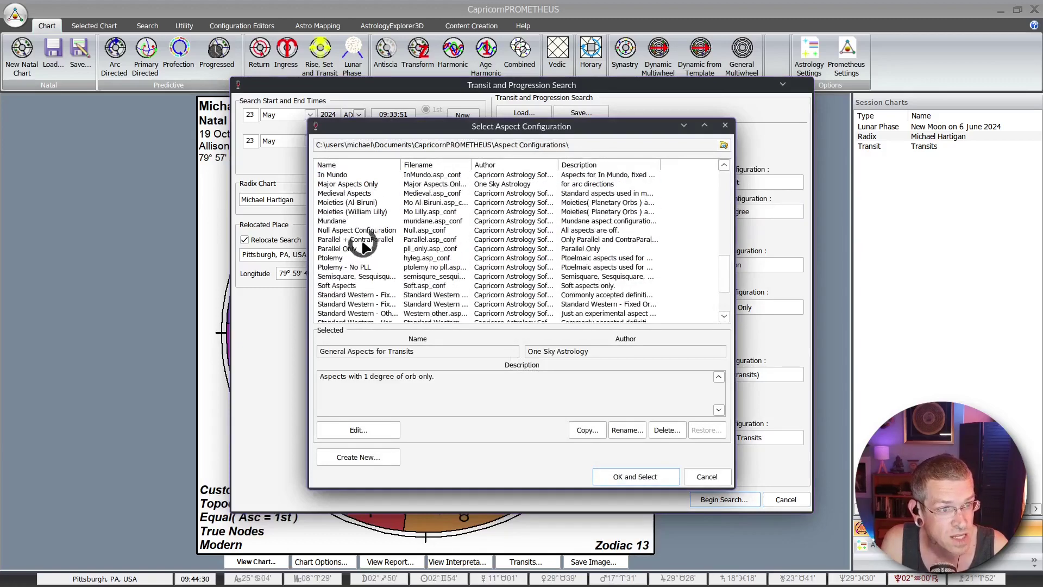
click(354, 184)
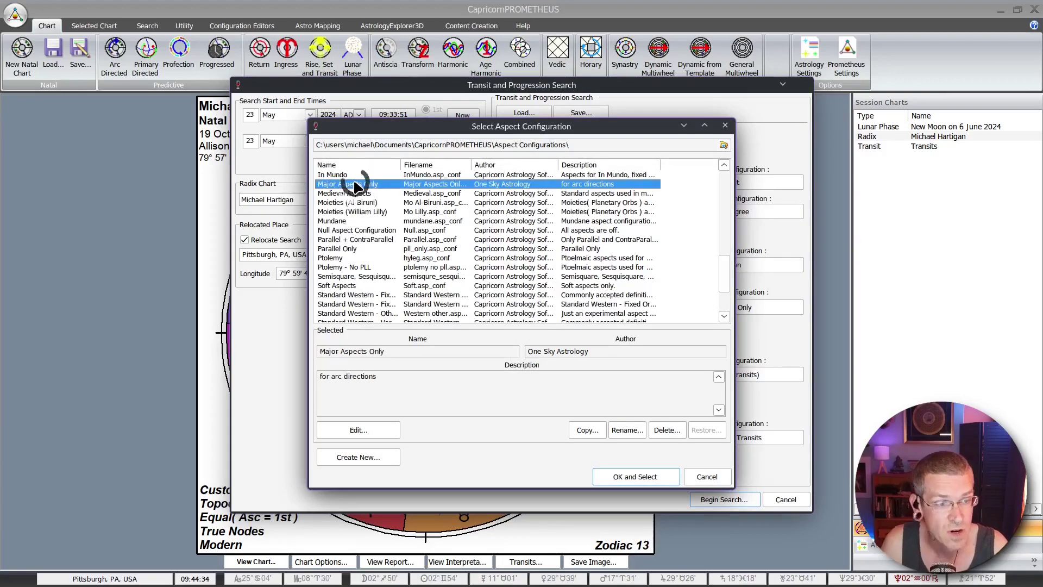
click(372, 429)
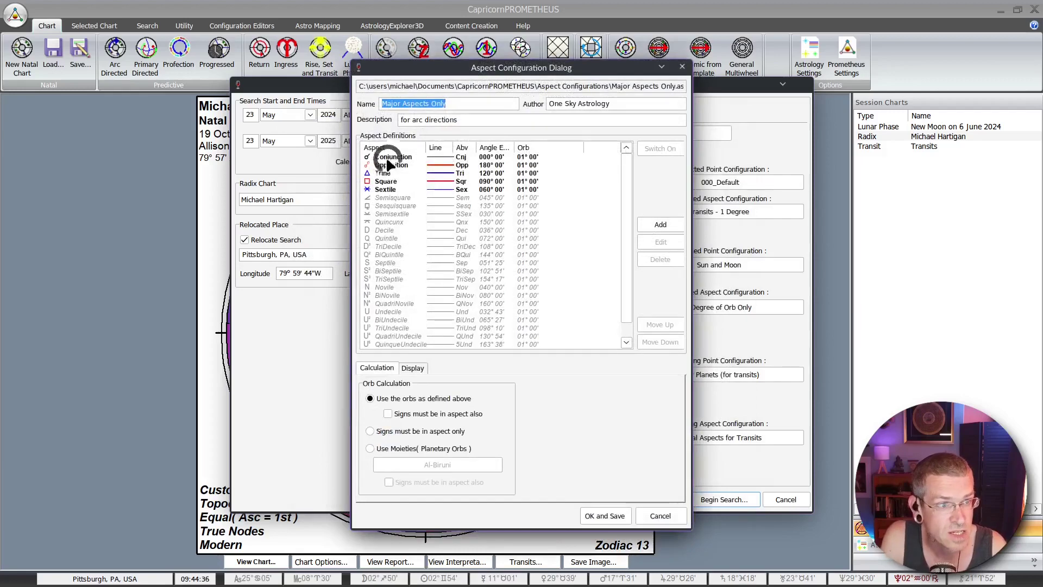
click(603, 515)
click(635, 477)
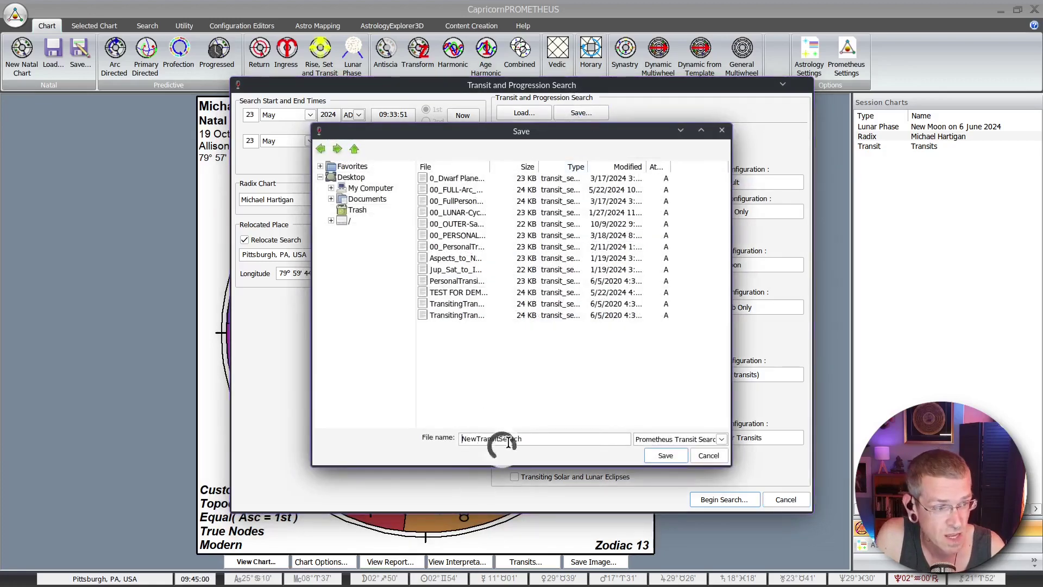
- Save the search settings over the existing TEST FOR DEMO transit search file
click(465, 293)
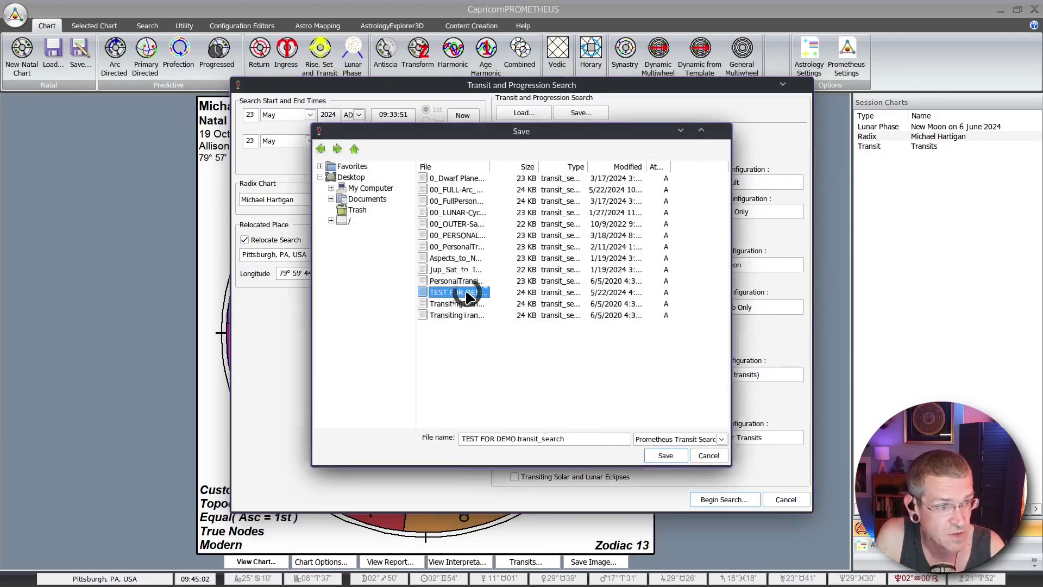
double_click(459, 292)
click(497, 323)
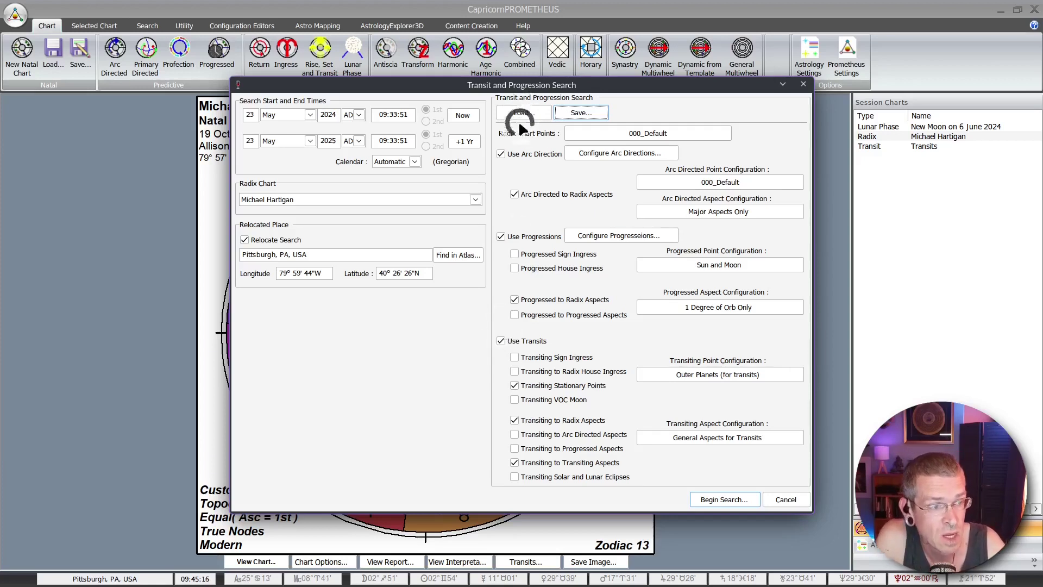
- Close the search setup, open a new transit search for the radix chart, and load the saved TEST FOR DEMO search file
click(788, 499)
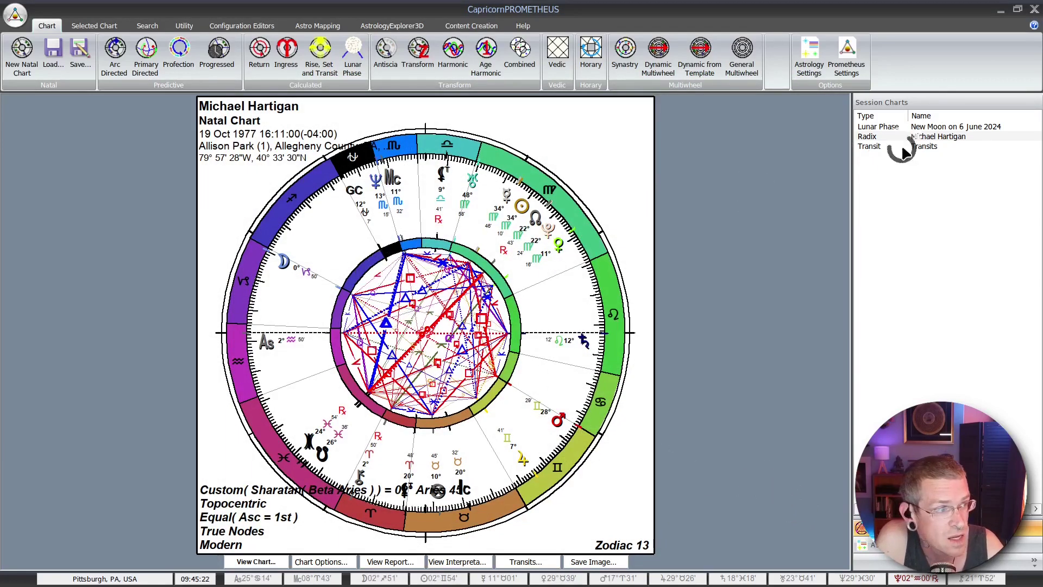
click(923, 137)
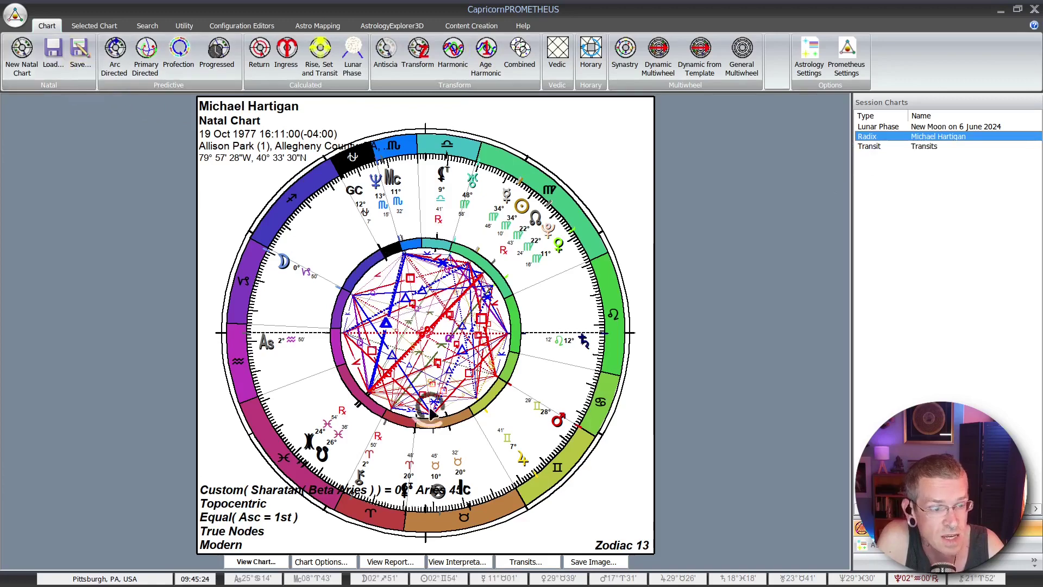
click(535, 562)
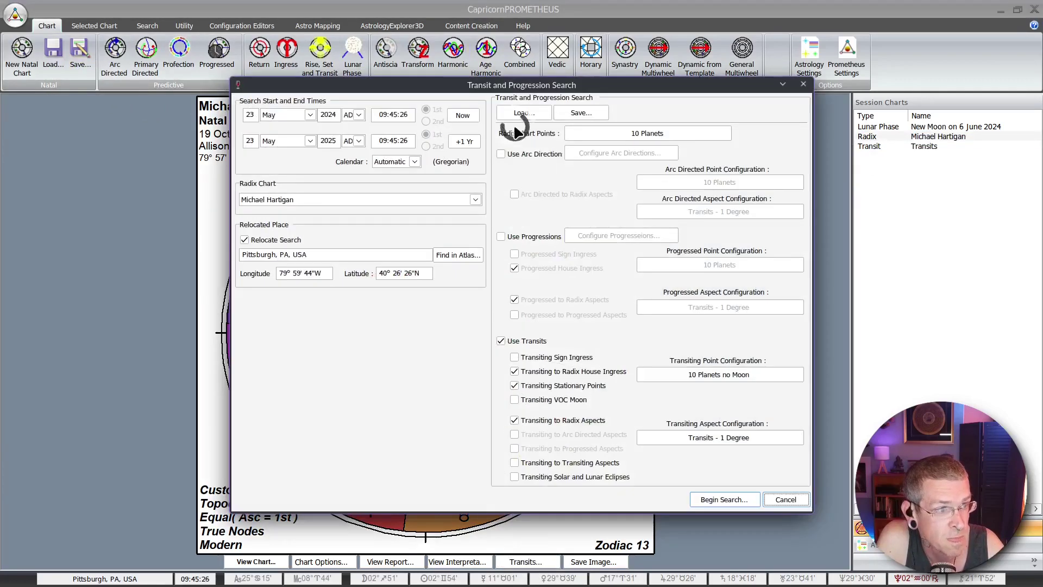
click(522, 112)
click(458, 292)
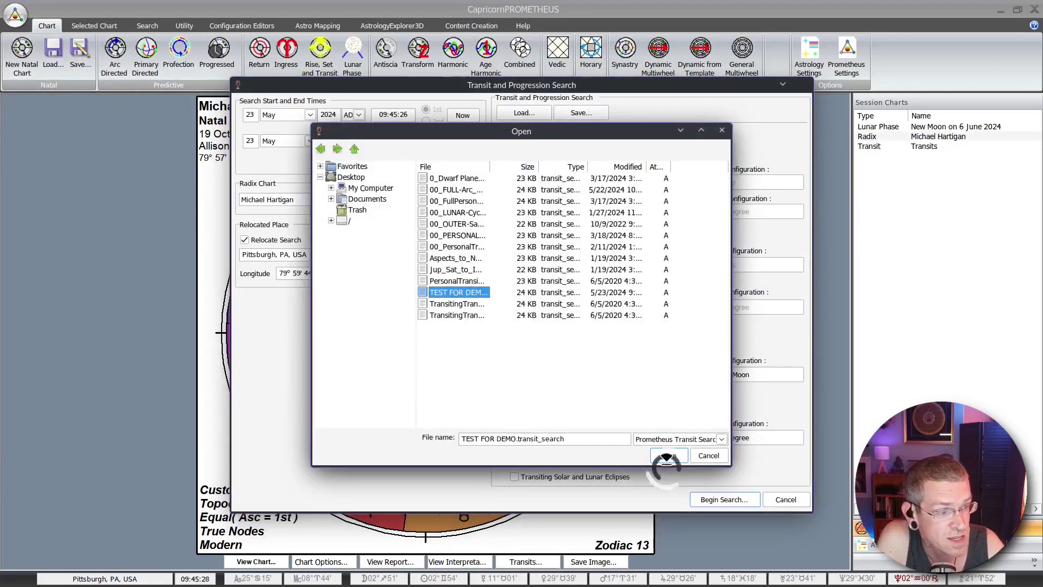
click(668, 456)
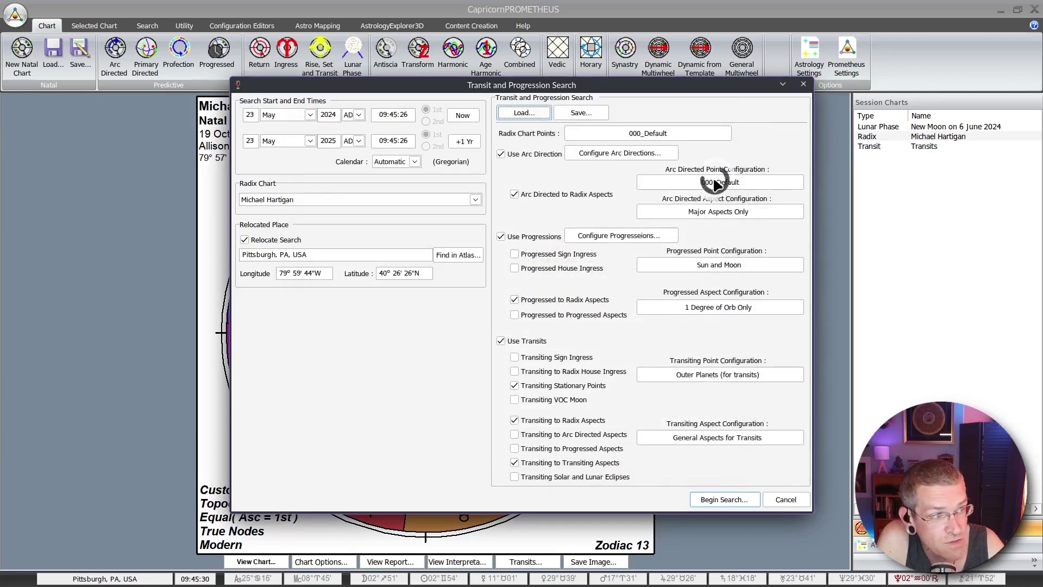
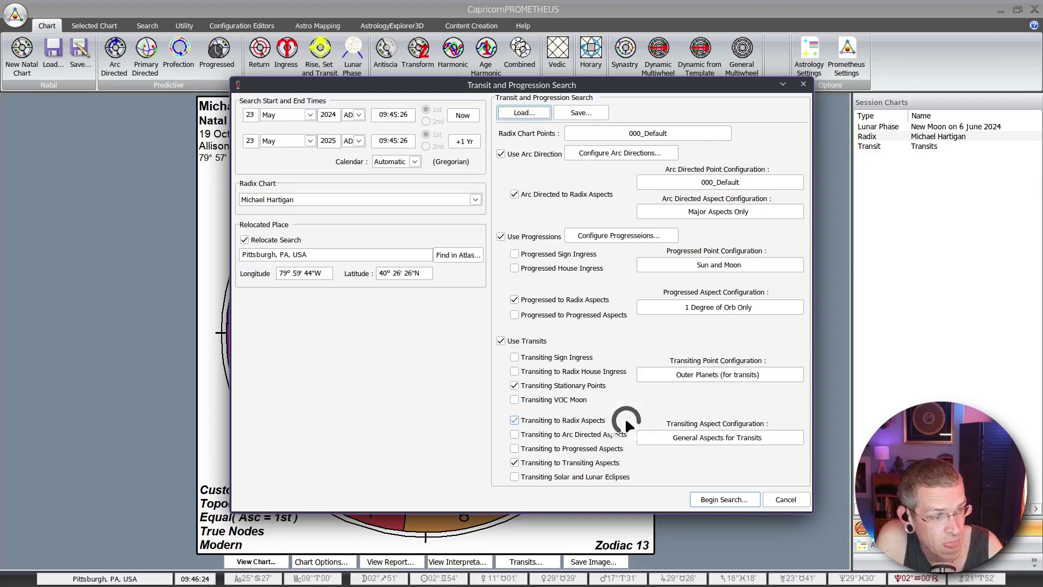
- Set the search end date to 23 November 2024, keep transiting to transiting aspects enabled, and run the search
click(514, 464)
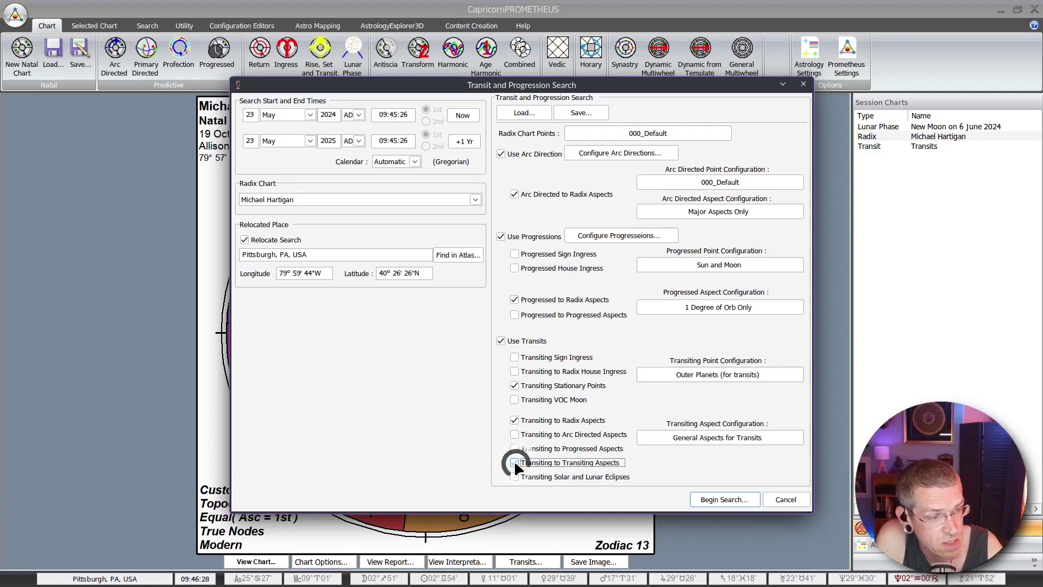
click(522, 465)
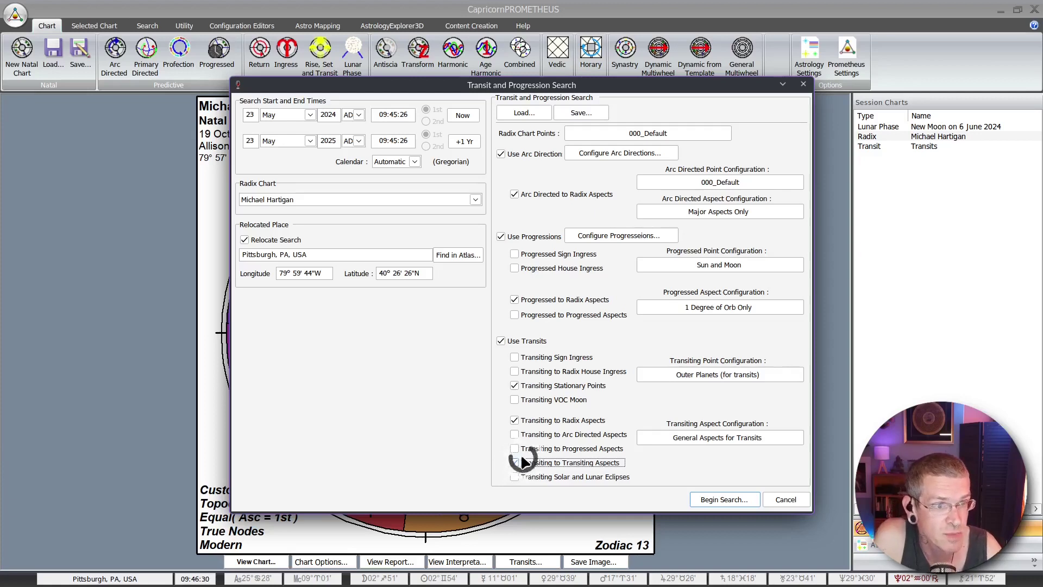
click(331, 142)
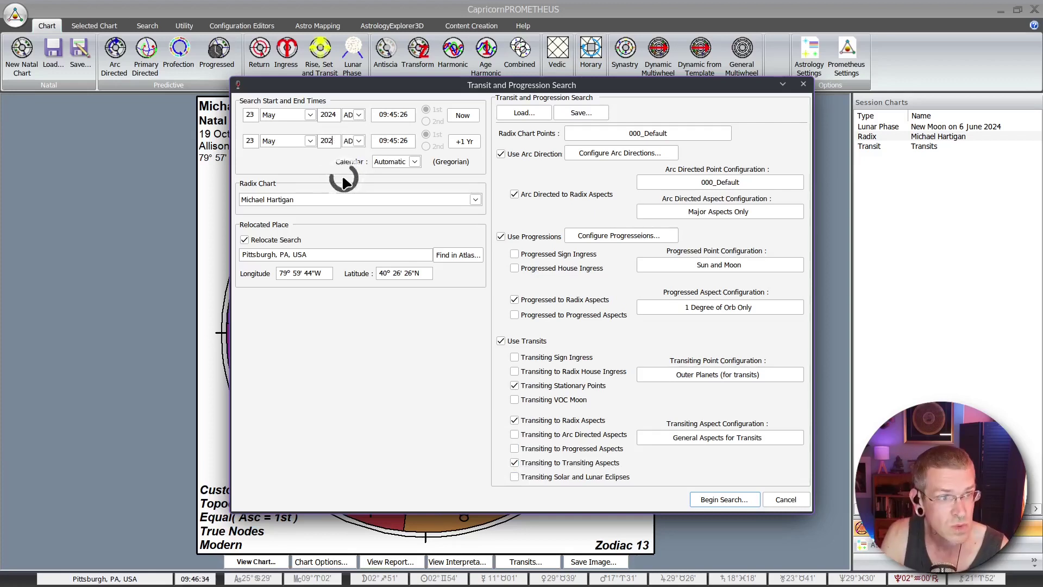
click(309, 141)
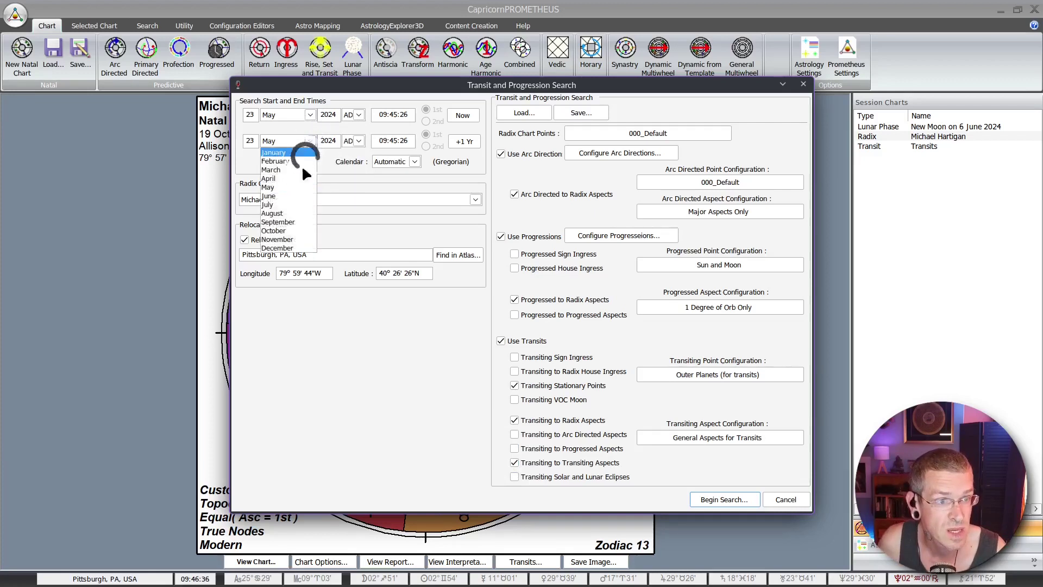
click(274, 235)
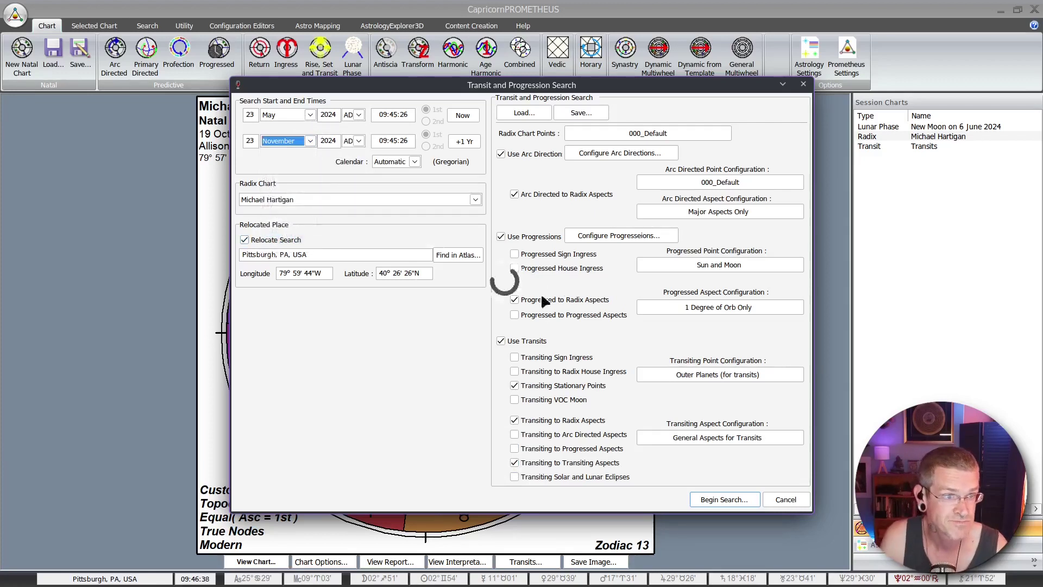
click(737, 500)
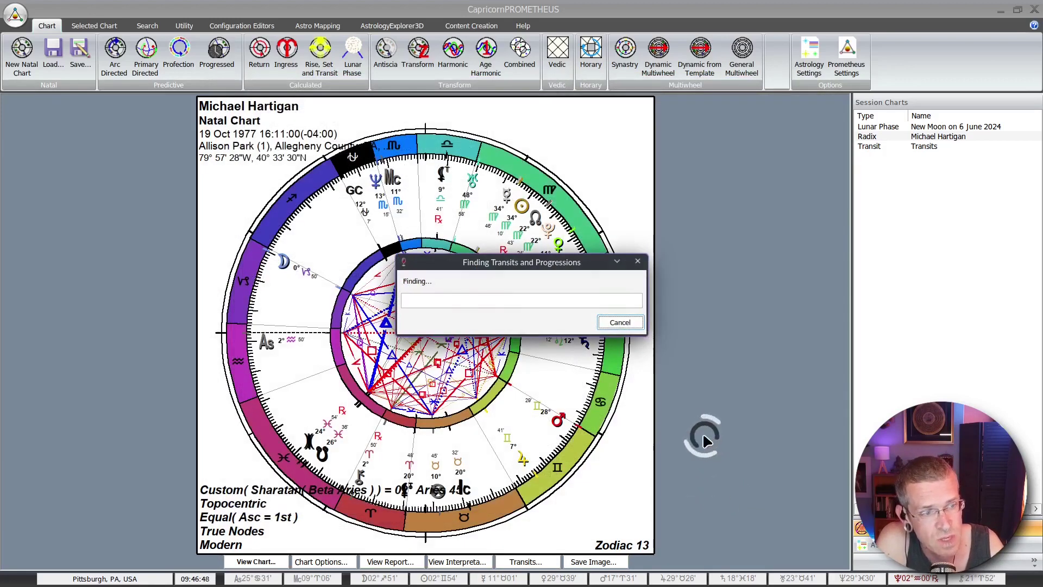
- Display the transit results as a graph and maximize the results window
drag(551, 256, 588, 232)
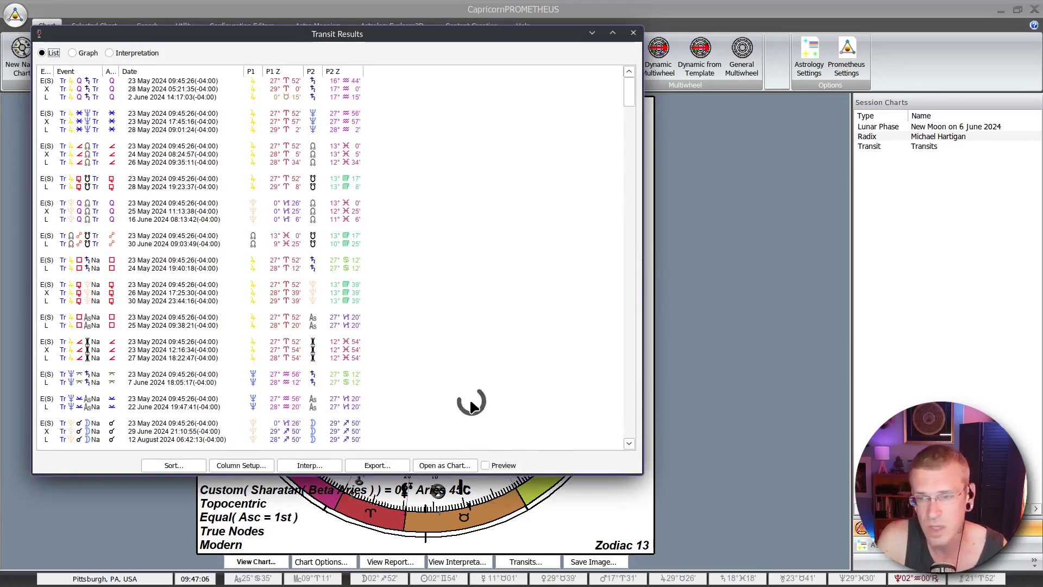
click(72, 52)
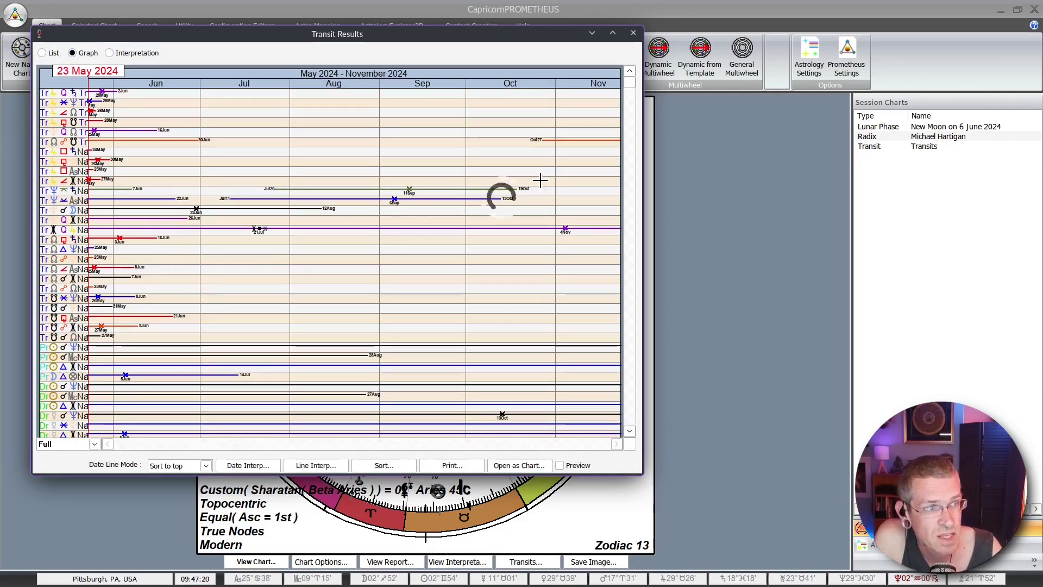
click(614, 35)
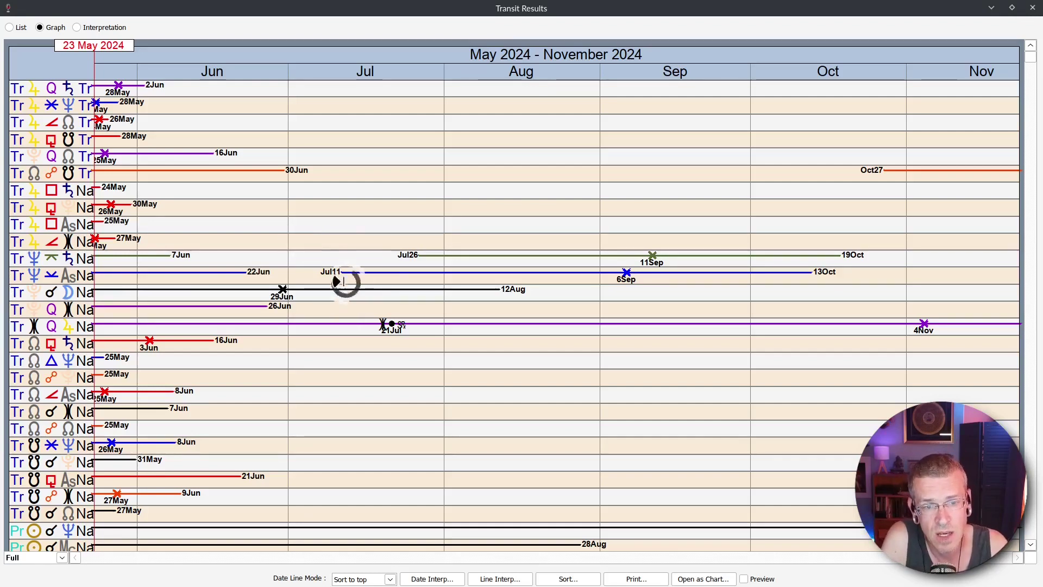
- Examine the transit, progressed and arc directed aspect lines across the May to November 2024 graph, and close the results
scroll(437, 249, down, 3)
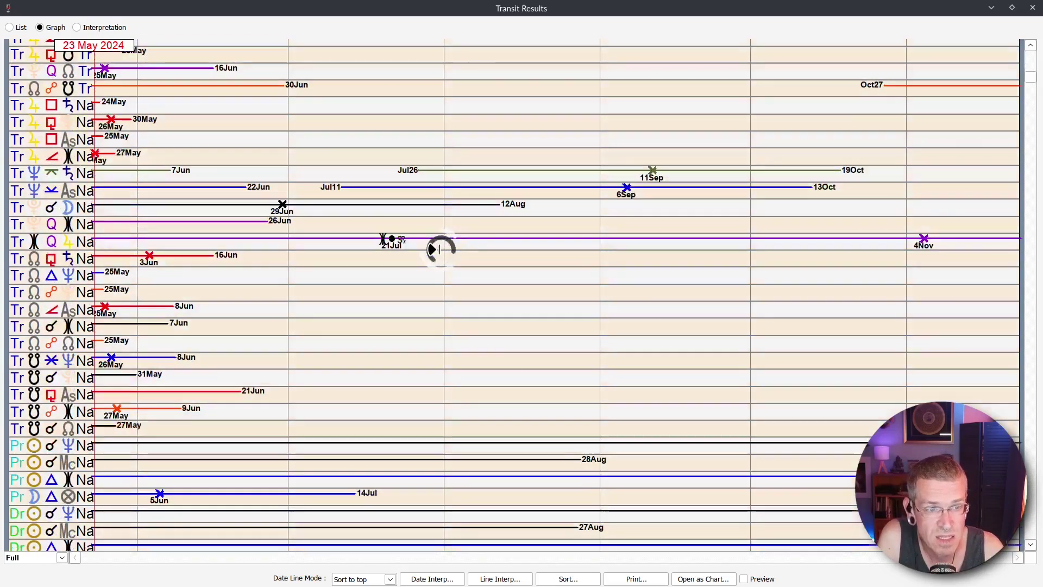
scroll(429, 259, down, 10)
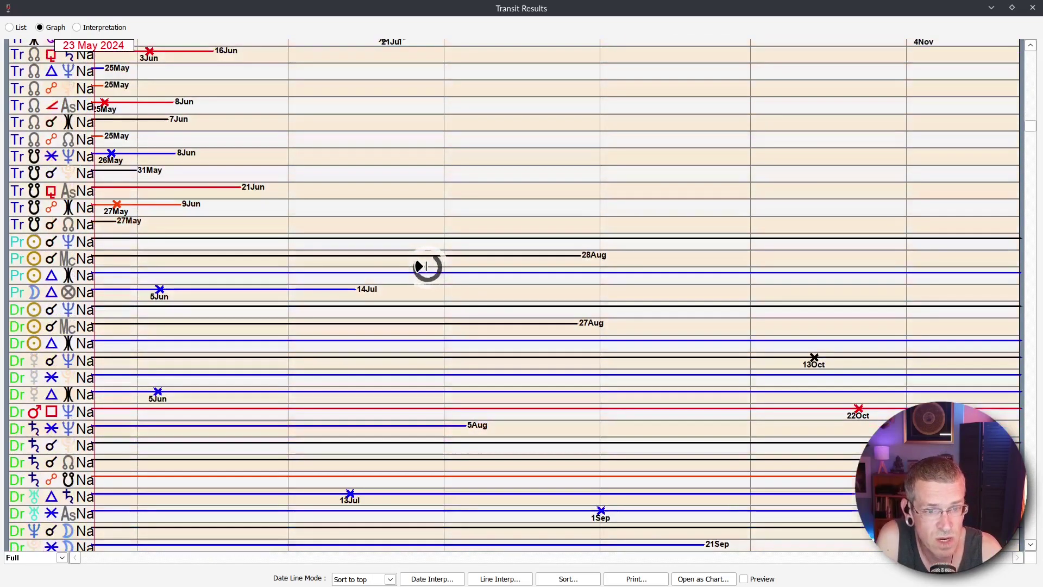
scroll(427, 266, down, 12)
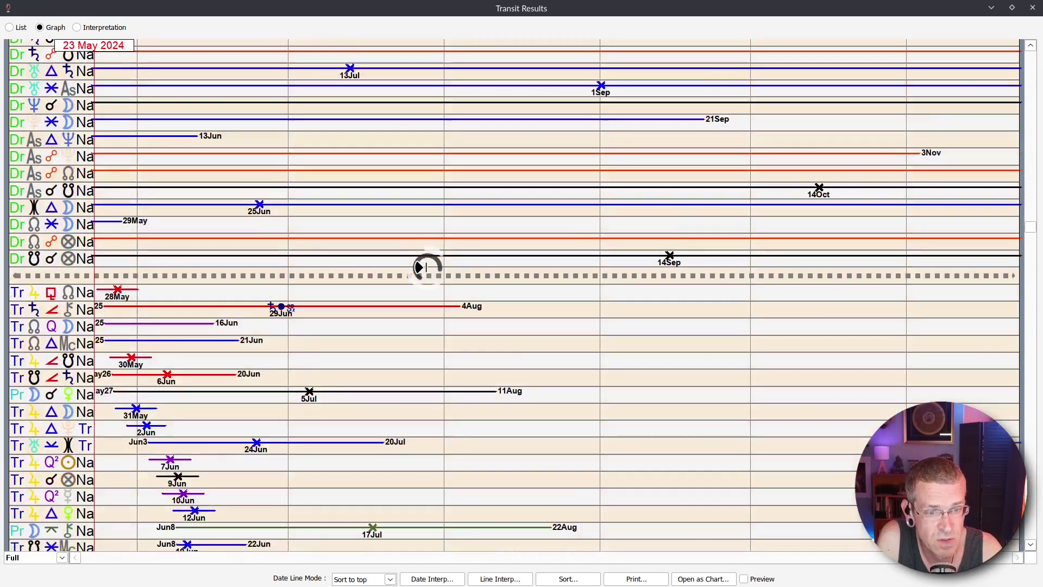
scroll(426, 266, down, 6)
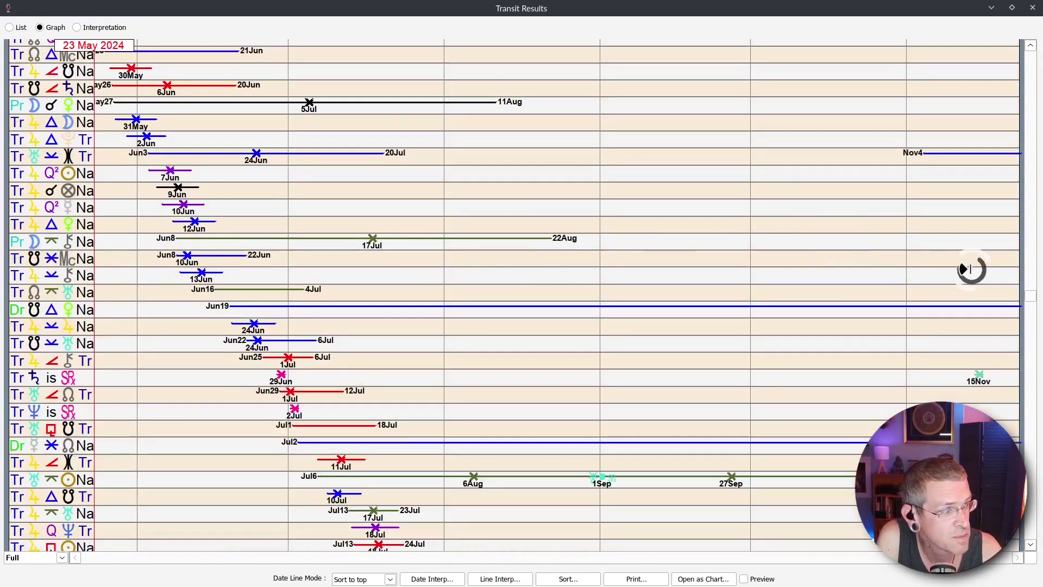
drag(1032, 296, 980, 47)
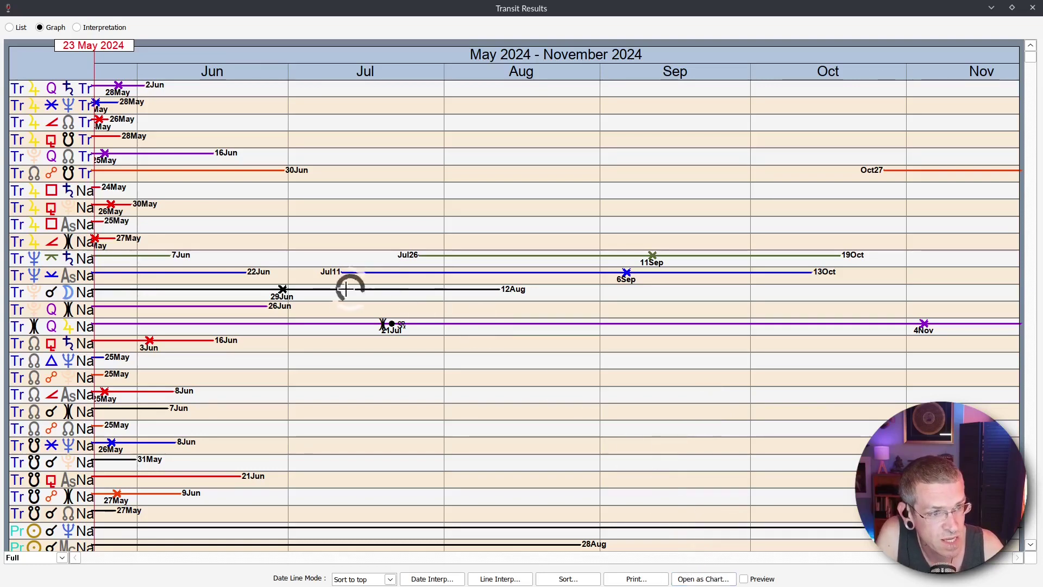
scroll(163, 410, down, 3)
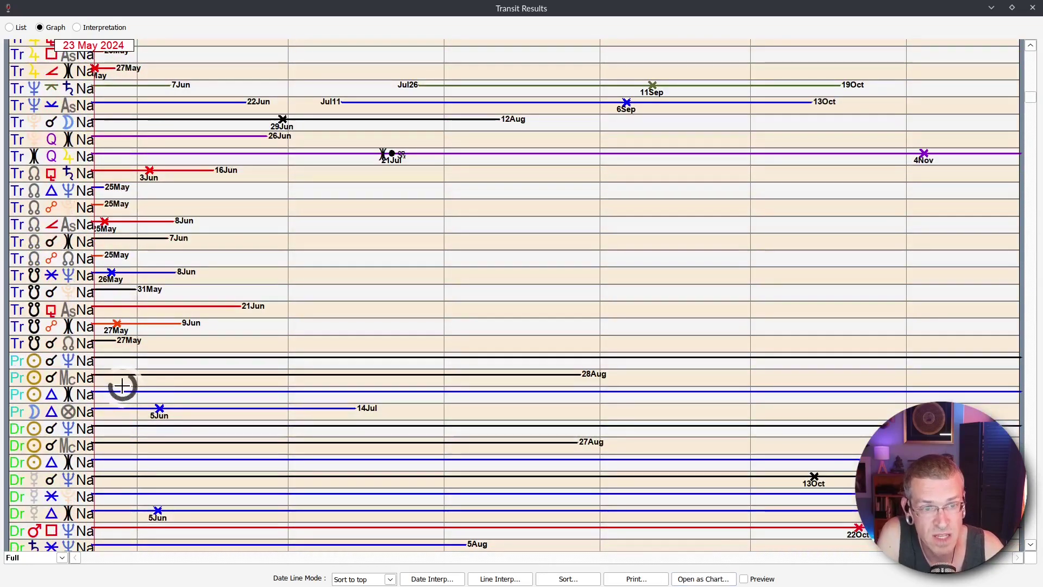
scroll(288, 392, down, 3)
scroll(289, 392, down, 6)
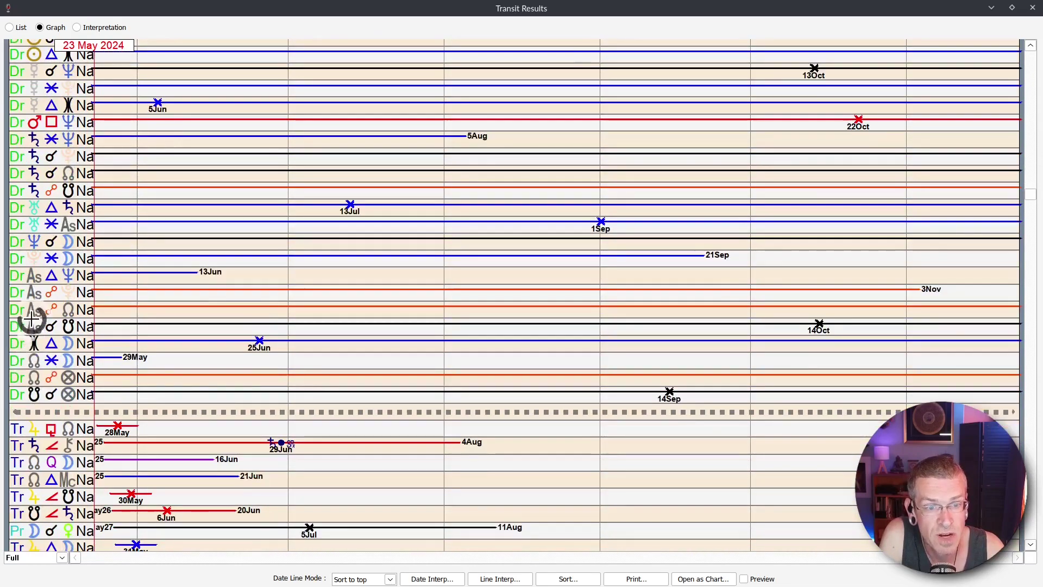
scroll(33, 324, up, 2)
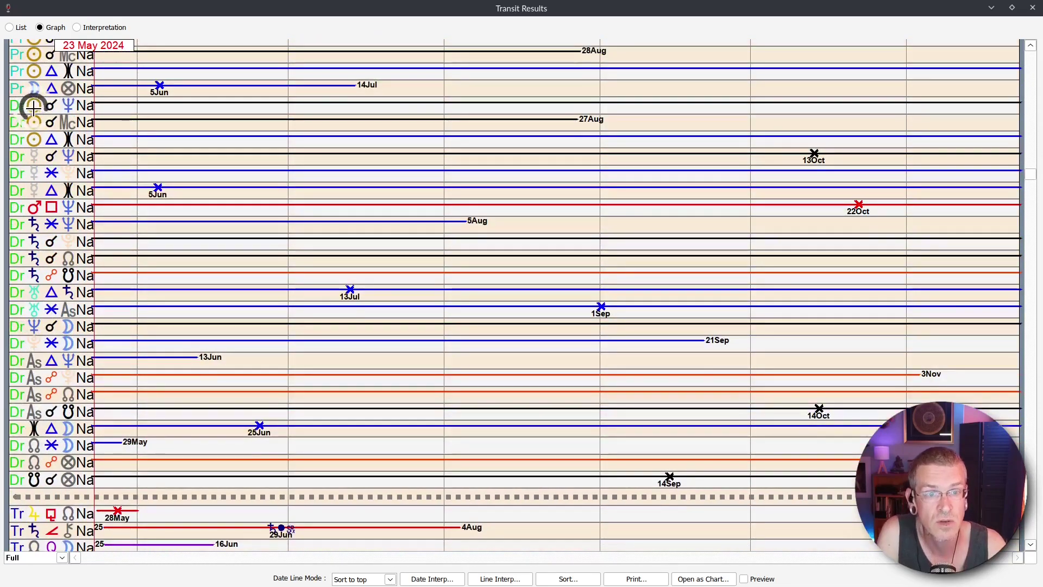
scroll(32, 105, up, 1)
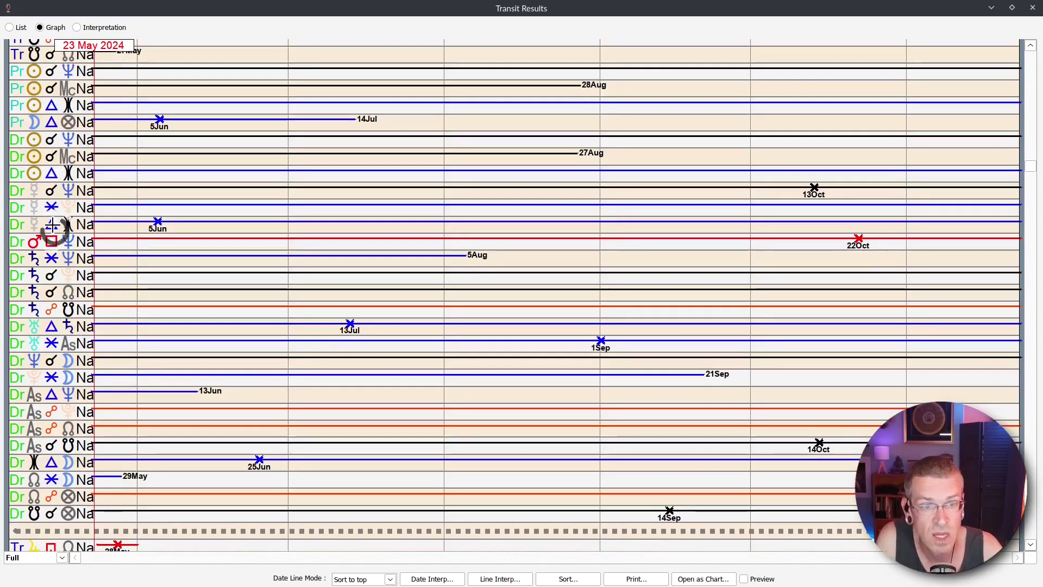
scroll(46, 175, up, 1)
scroll(51, 320, down, 1)
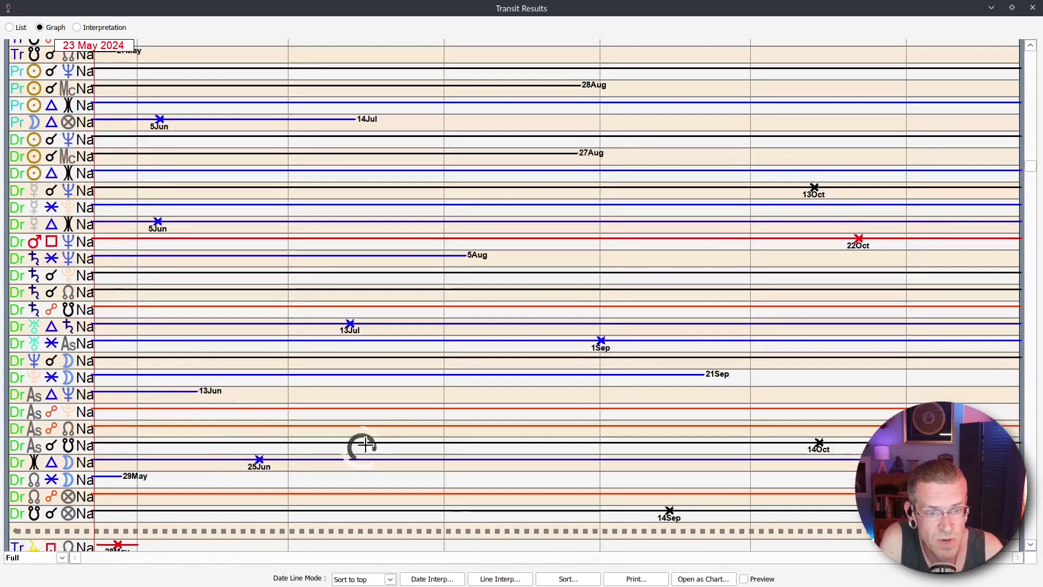
scroll(377, 440, down, 13)
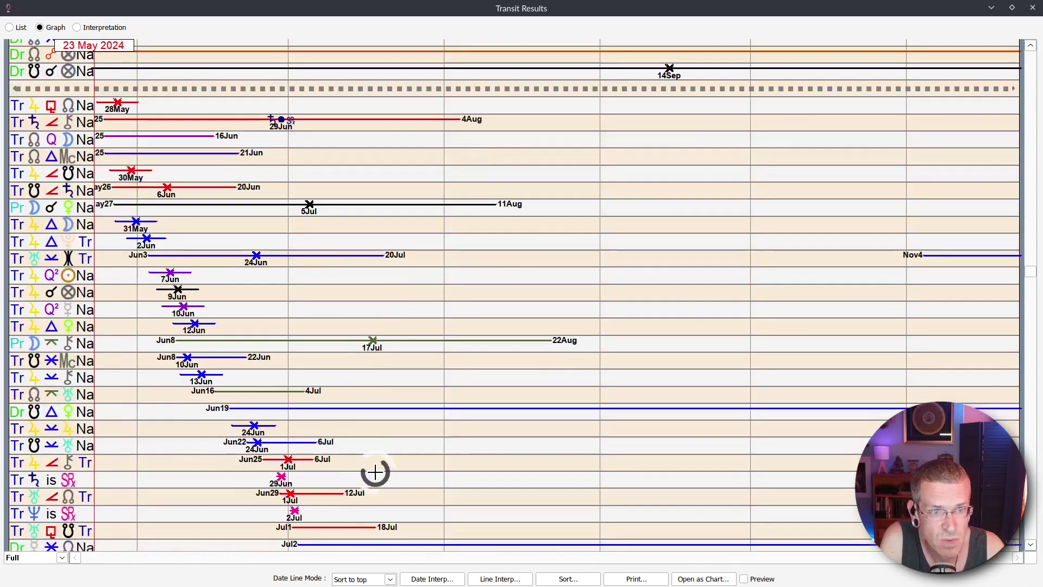
scroll(376, 471, down, 9)
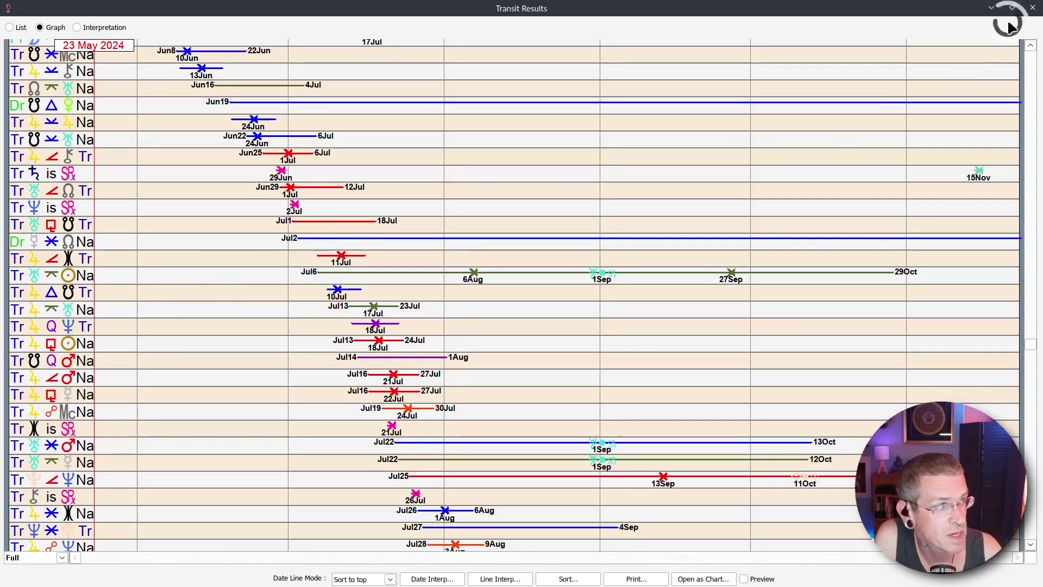
click(1032, 7)
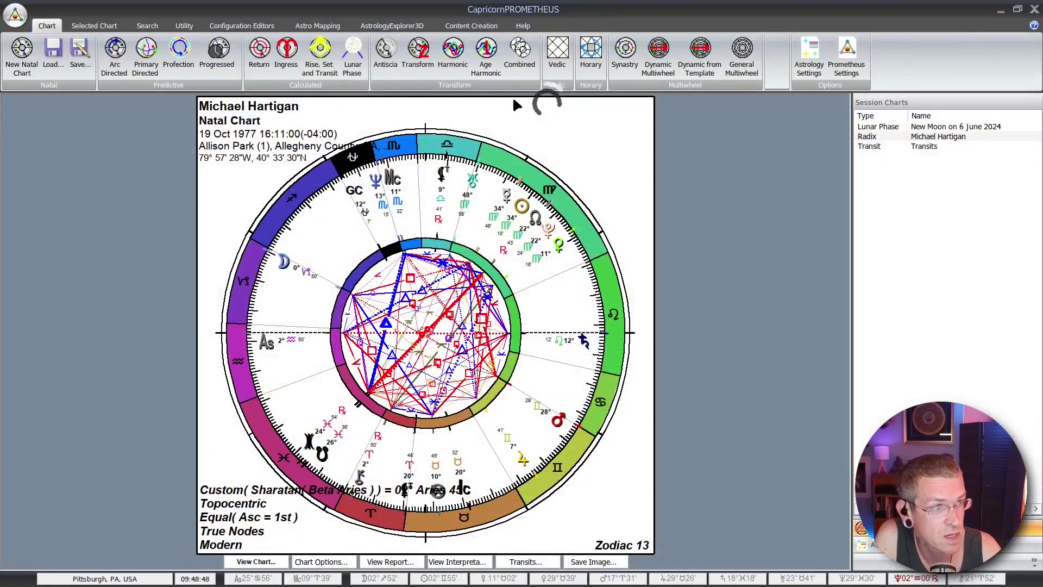
- Open another transit search for the natal chart and reload the TEST FOR DEMO settings
click(526, 561)
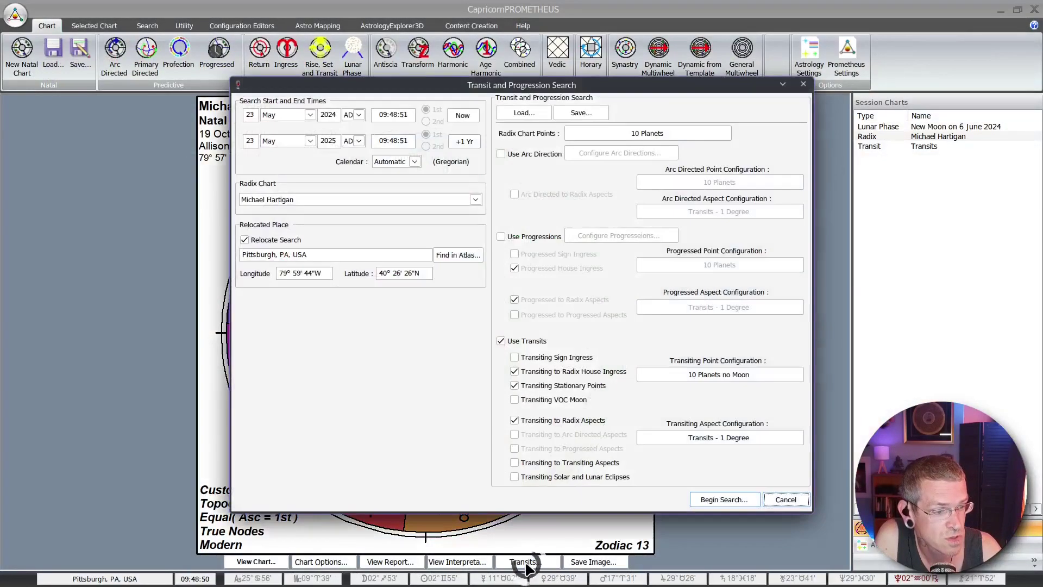
click(523, 114)
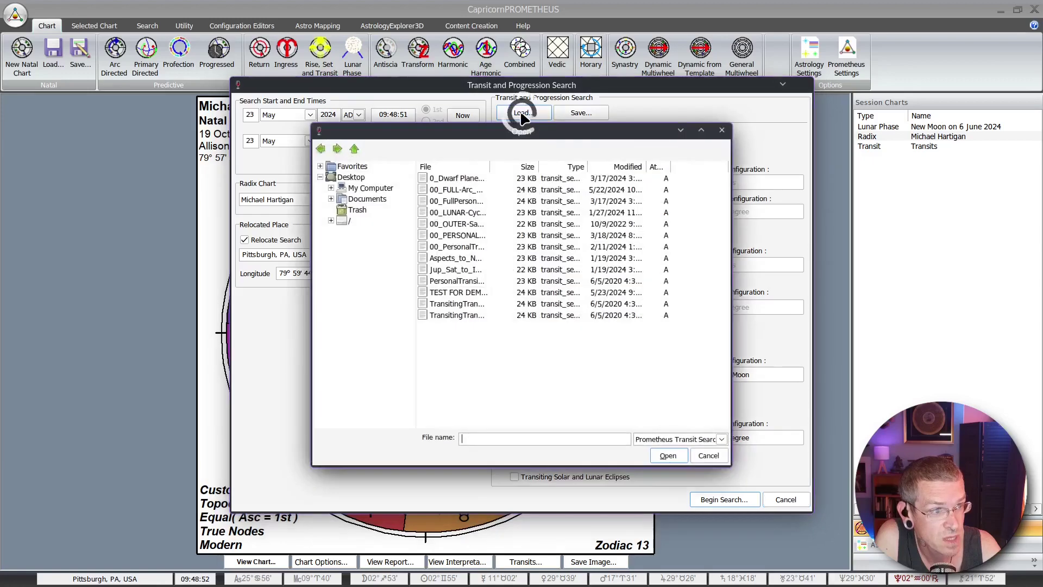
double_click(454, 292)
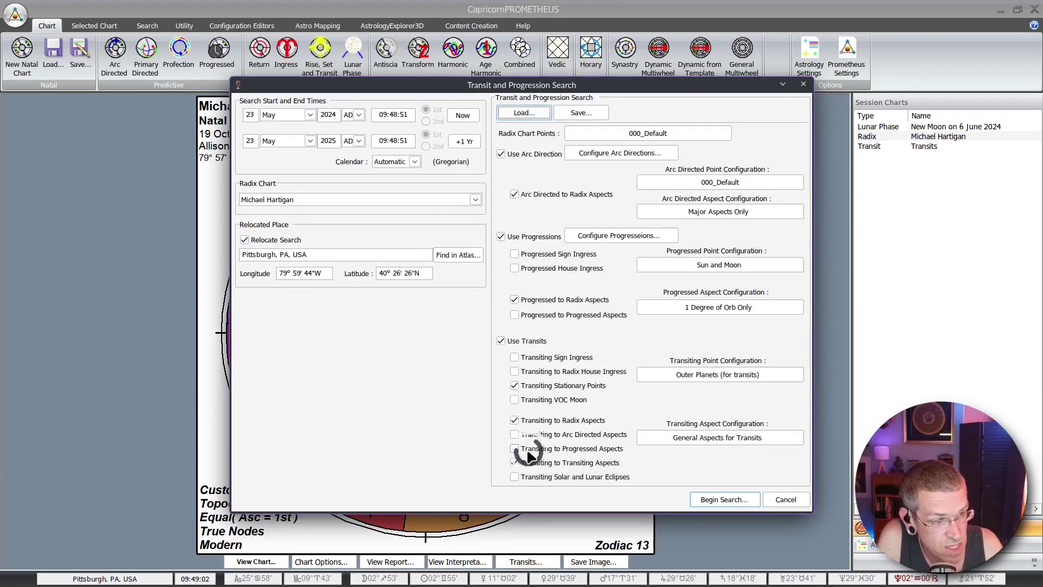
- Exclude transiting to transiting aspects, run the search with the default one-year range, and maximize the results list
click(514, 463)
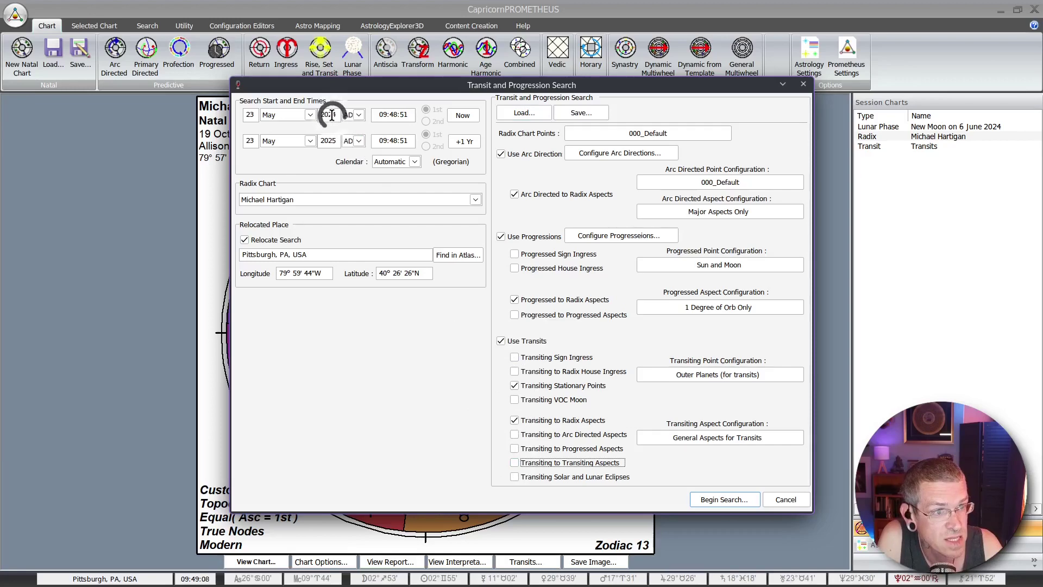
click(724, 499)
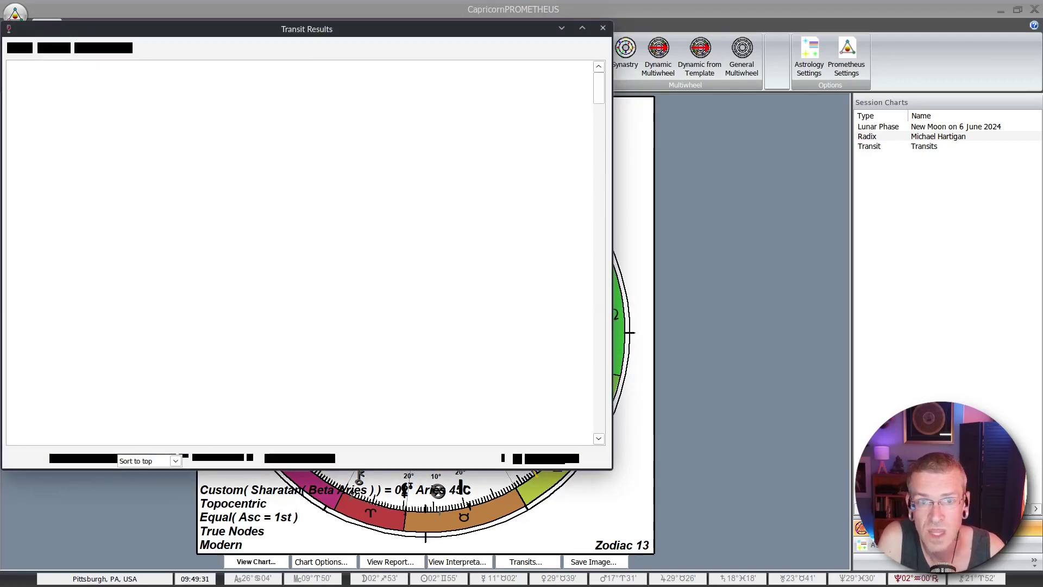
drag(195, 31, 222, 118)
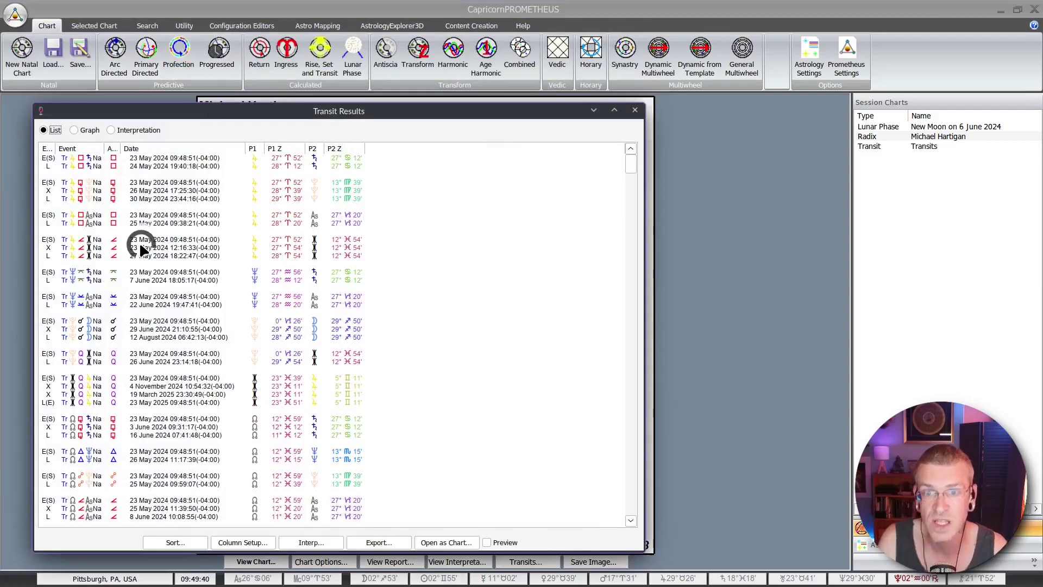
click(613, 111)
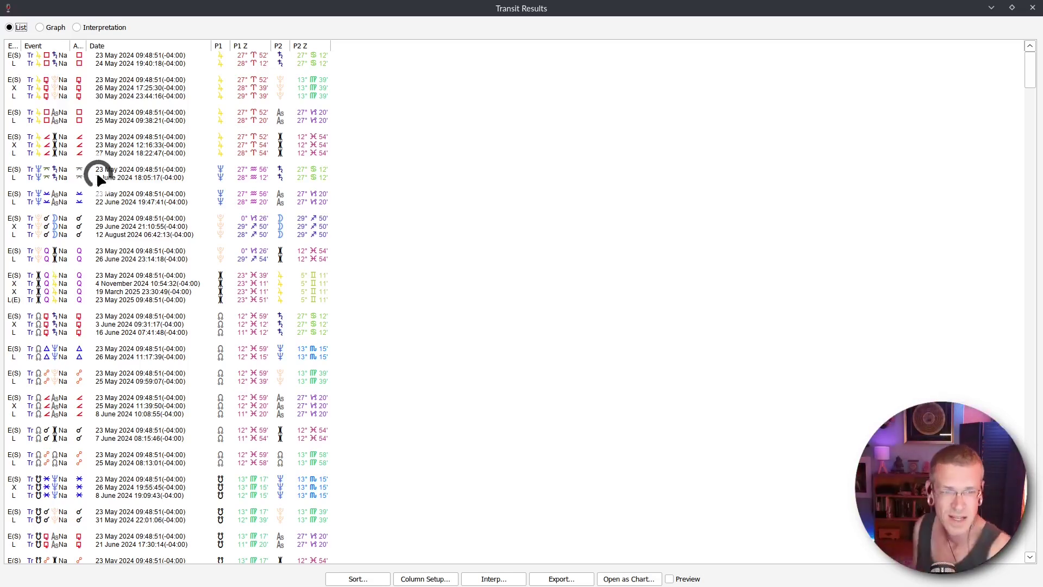
- Display the transit results as a graph and move the date line to 19 October 2024
click(40, 27)
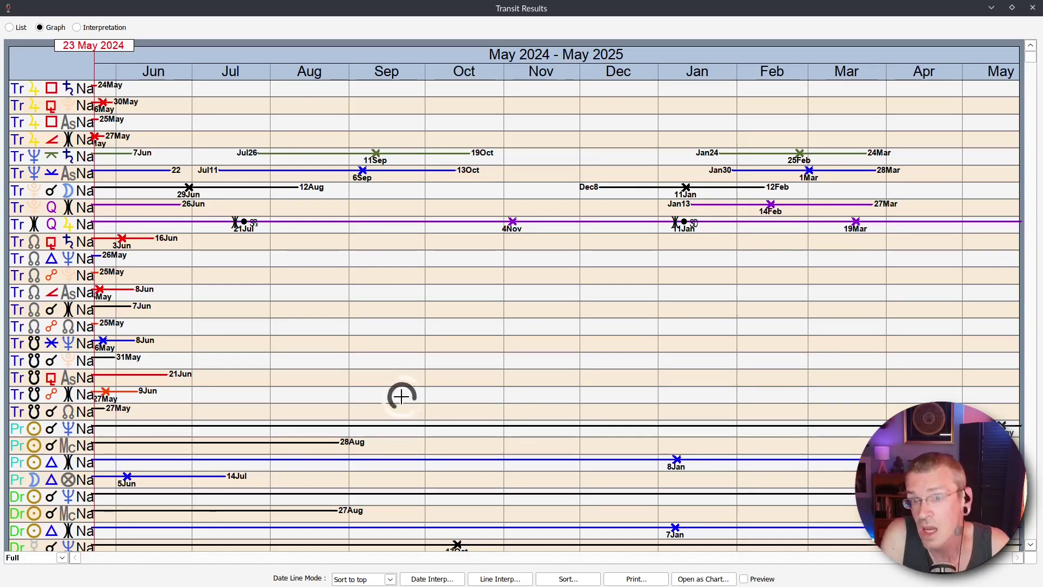
drag(107, 121, 89, 43)
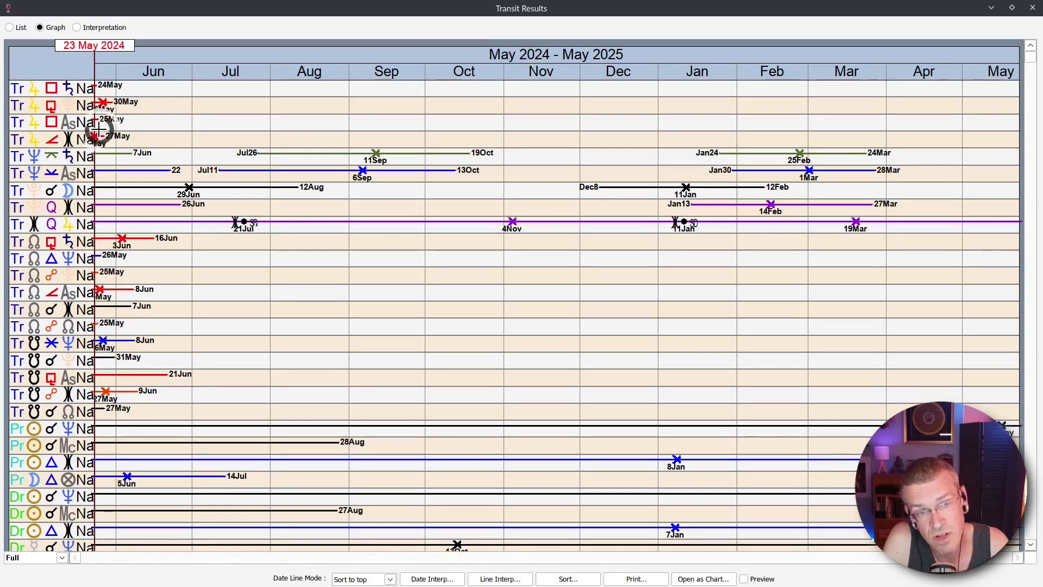
drag(99, 128, 400, 304)
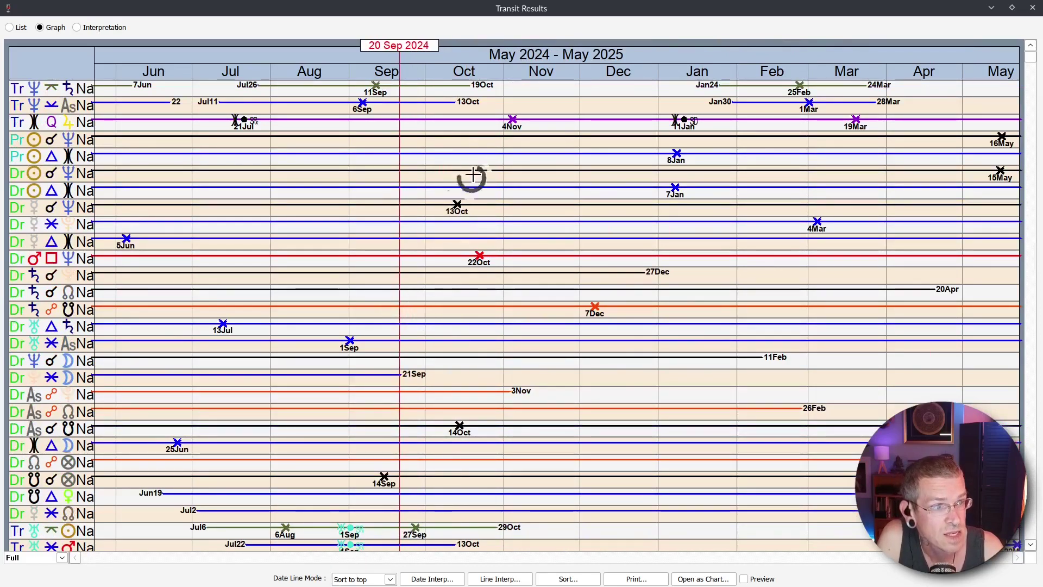
mouse_move(472, 175)
mouse_down()
mouse_move(481, 155)
mouse_move(473, 156)
mouse_up()
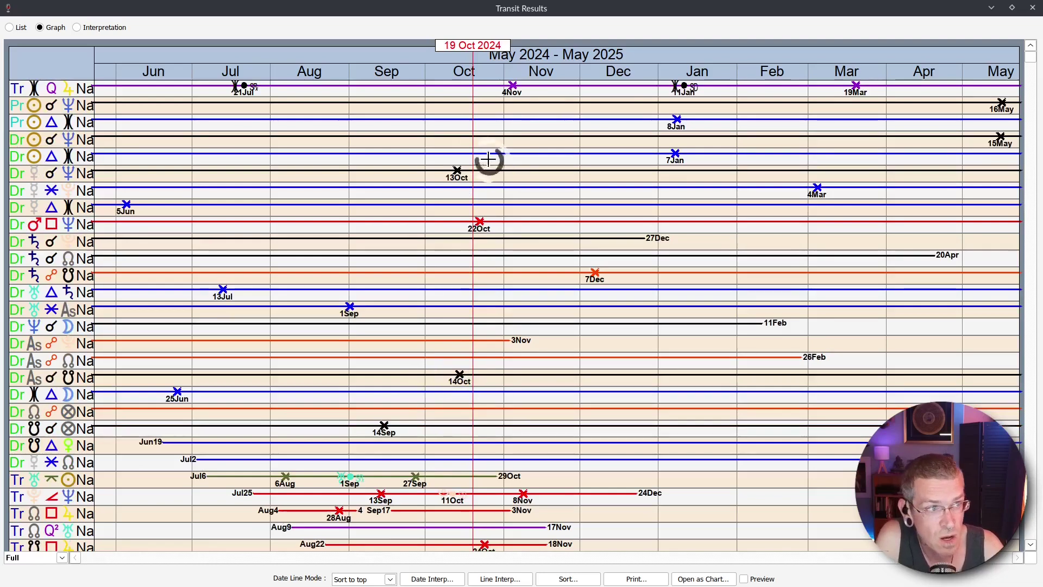
- Examine the aspect lines sorted above and below the dotted divider for 19 October 2024
scroll(549, 307, down, 4)
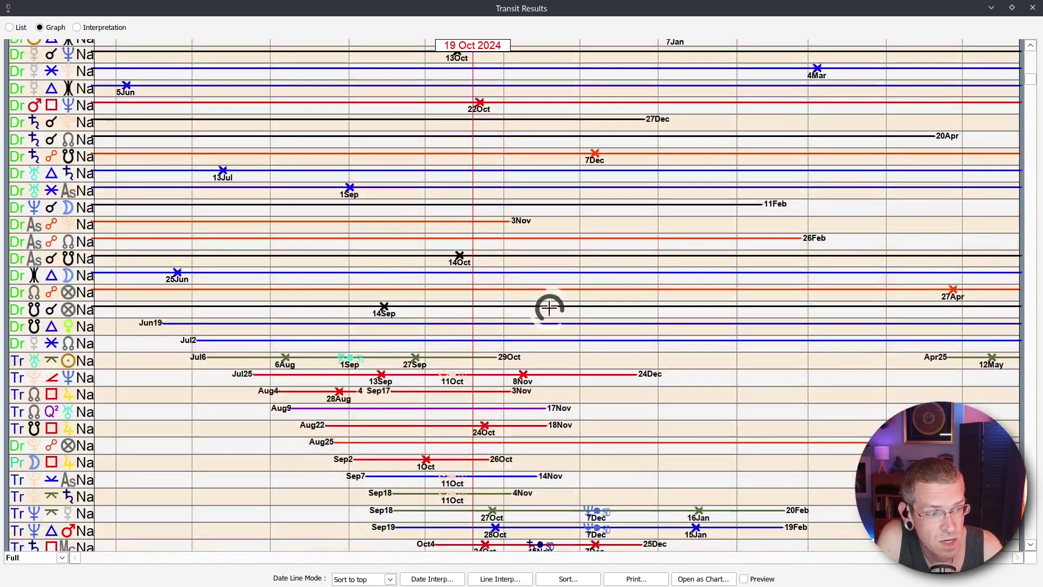
scroll(548, 308, down, 2)
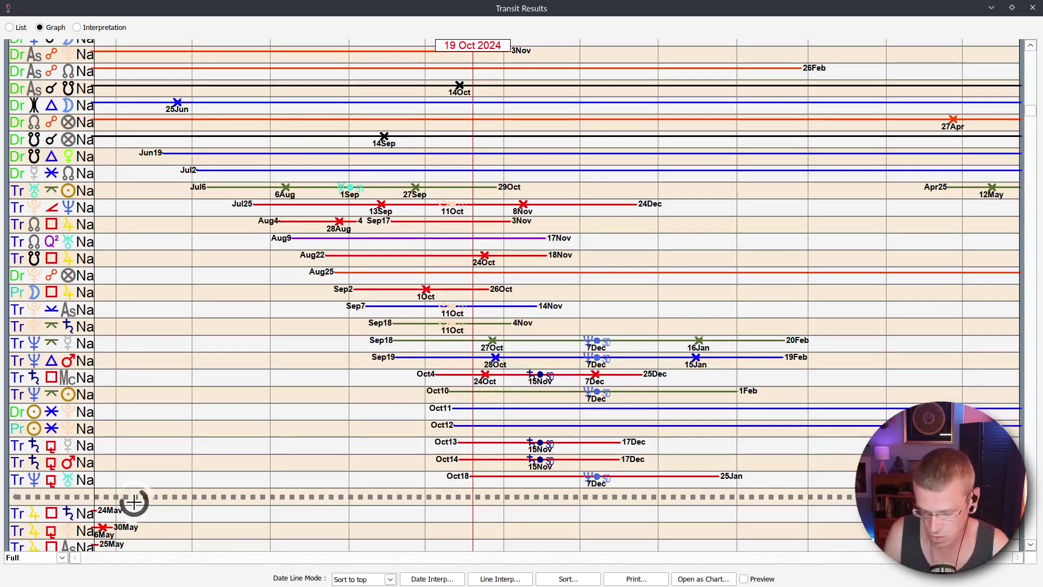
drag(55, 496, 858, 506)
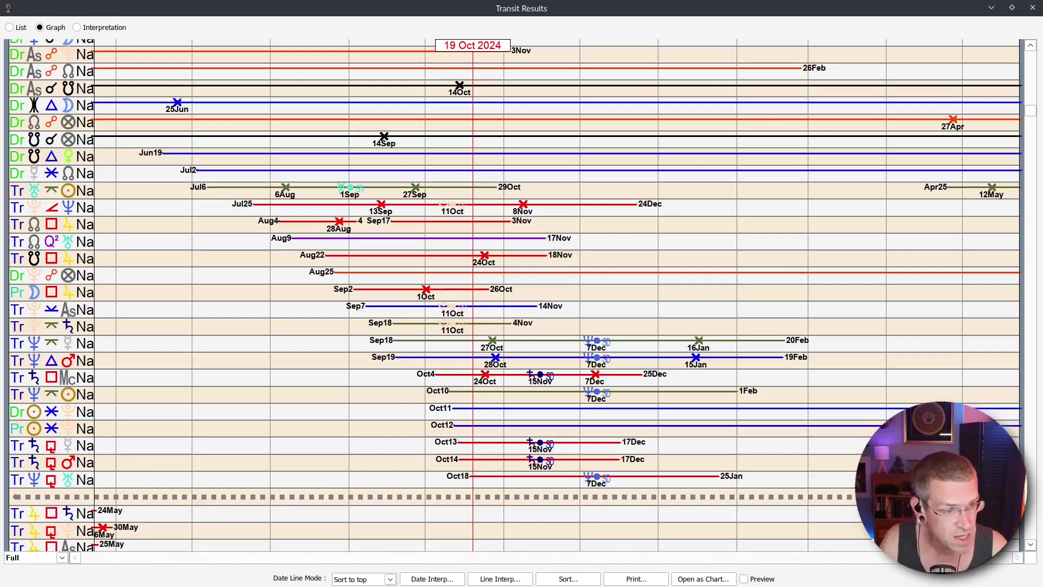
scroll(241, 505, up, 2)
scroll(241, 506, down, 6)
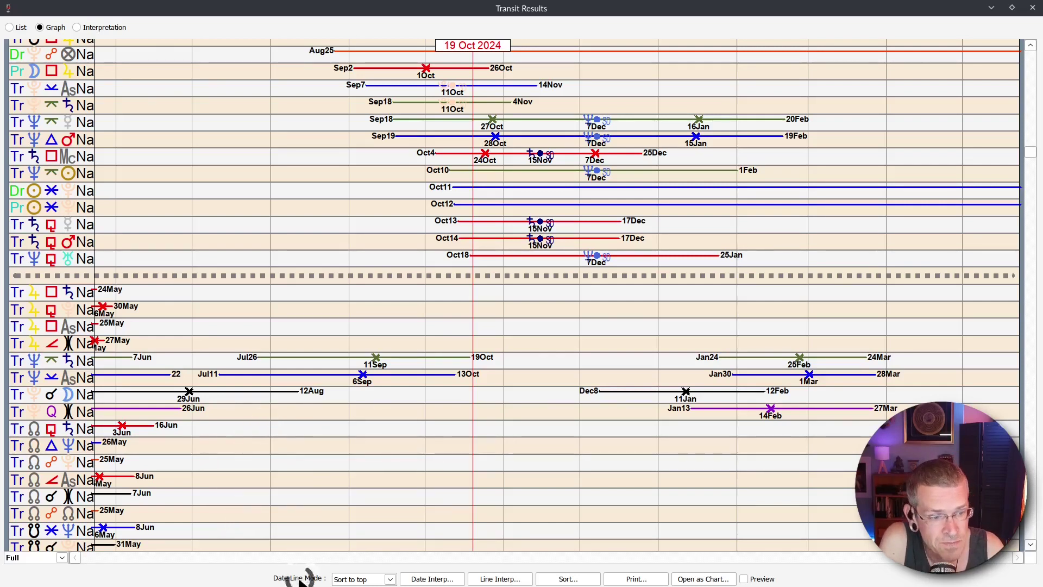
- Place the date line on 24 September 2024 and move it back to 11 July 2024
click(352, 579)
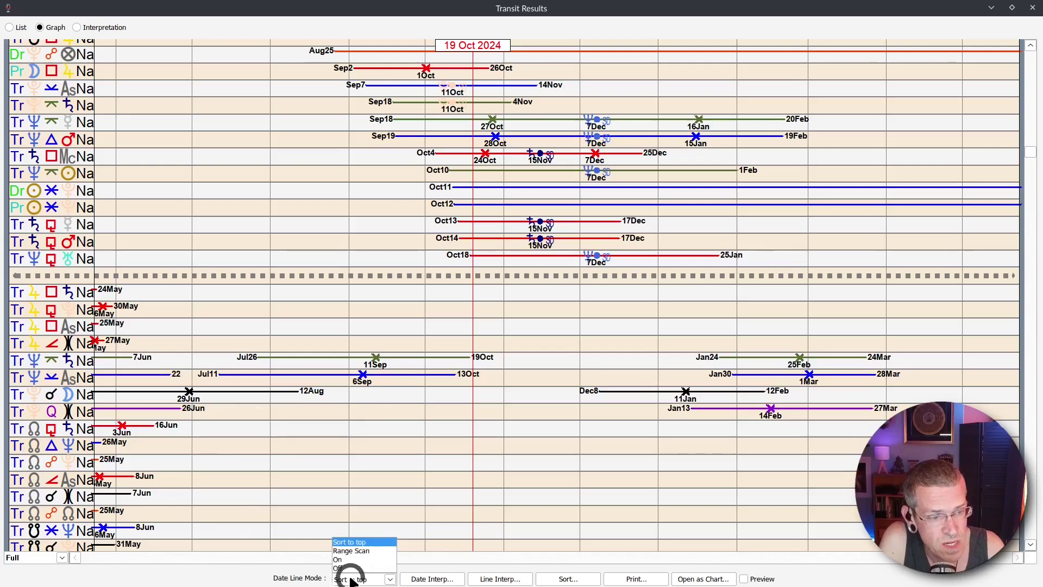
click(408, 277)
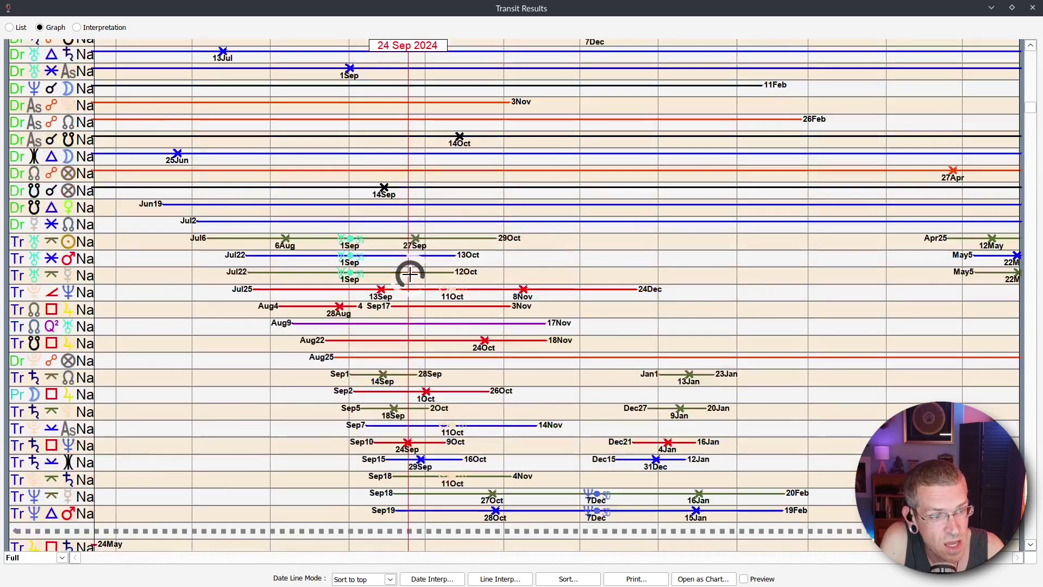
drag(408, 277, 224, 274)
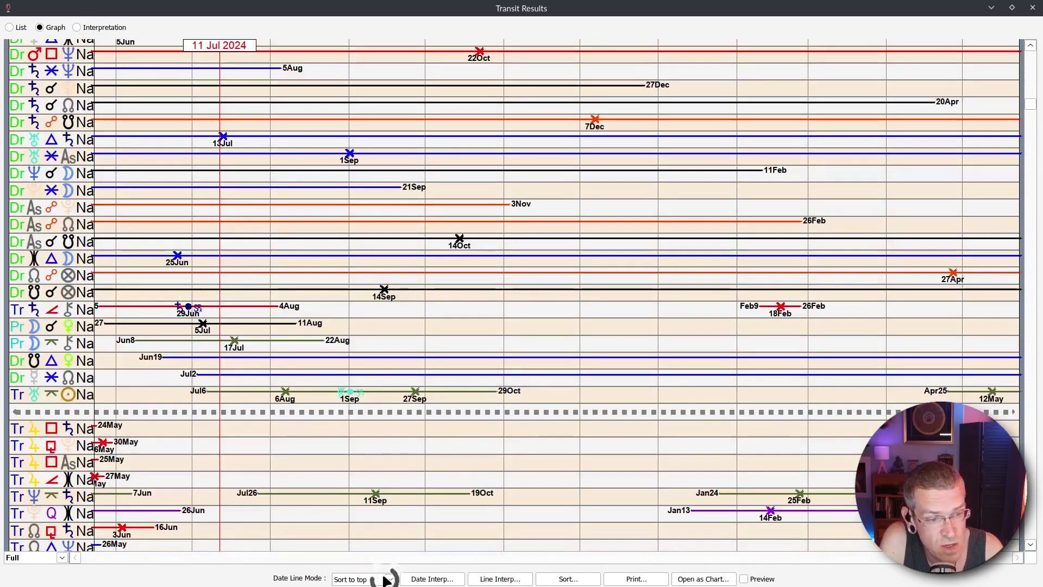
- Set the date line mode to Off and return to the beginning of the graph
click(387, 579)
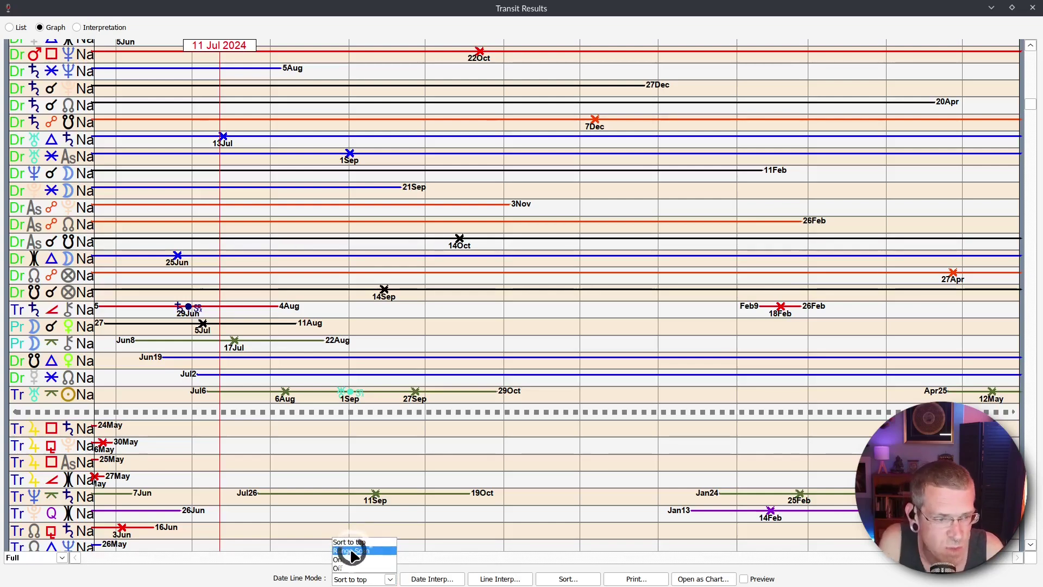
click(339, 567)
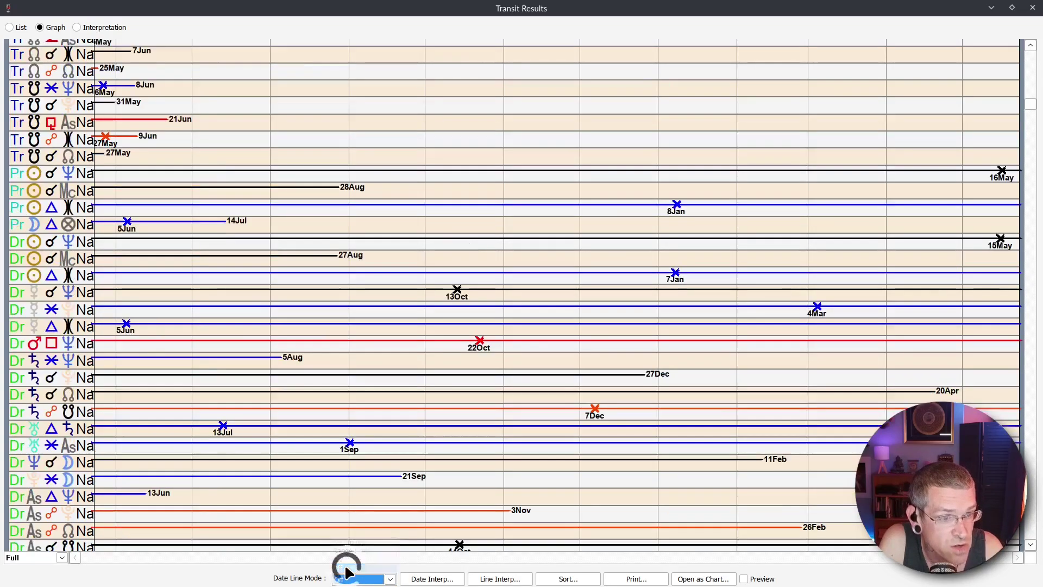
scroll(140, 407, up, 5)
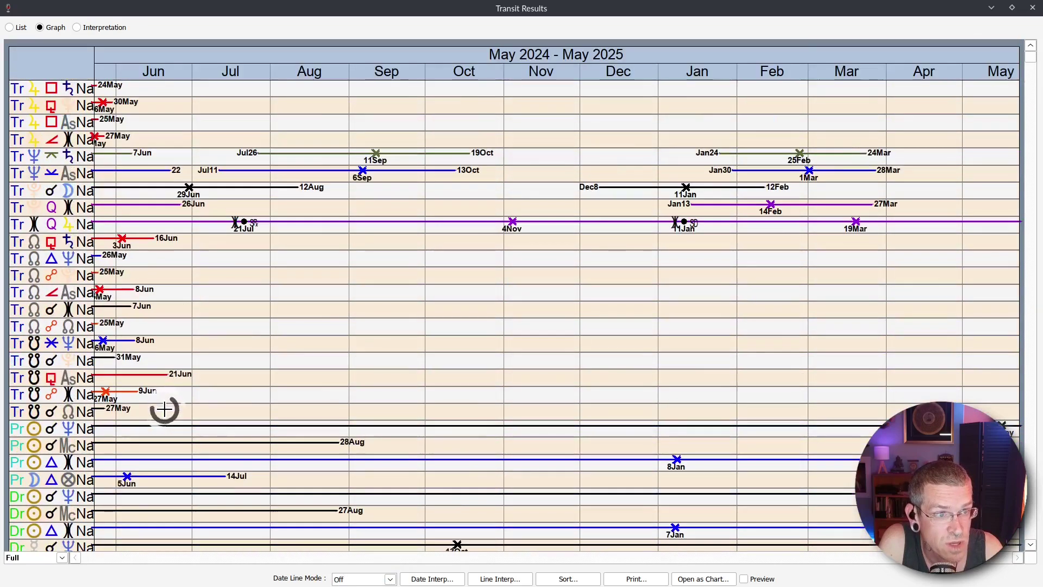
- Set the date line mode to On at 19 October 2024 and view an enlarged chart preview for that date
click(363, 580)
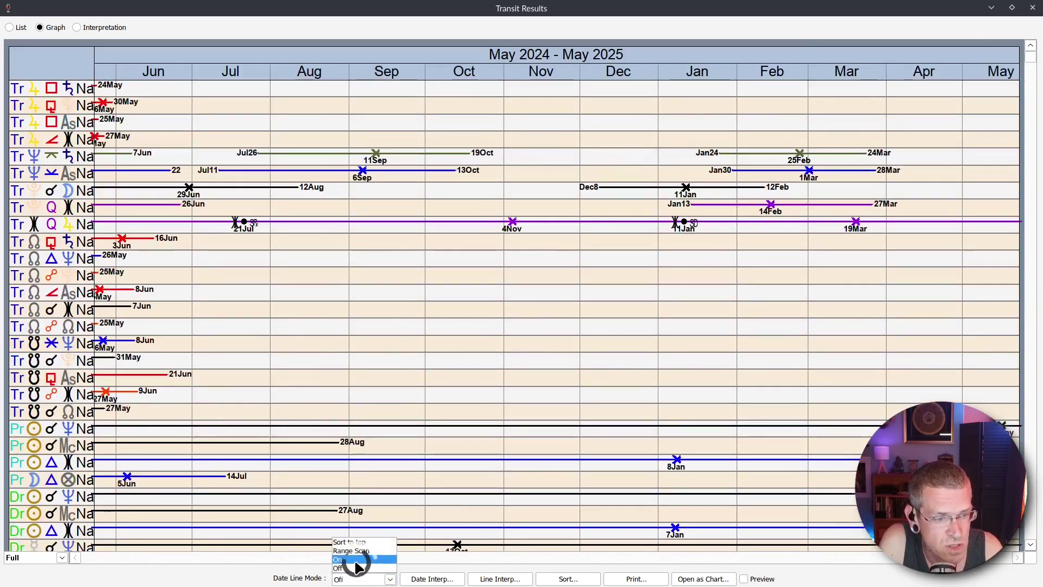
click(354, 559)
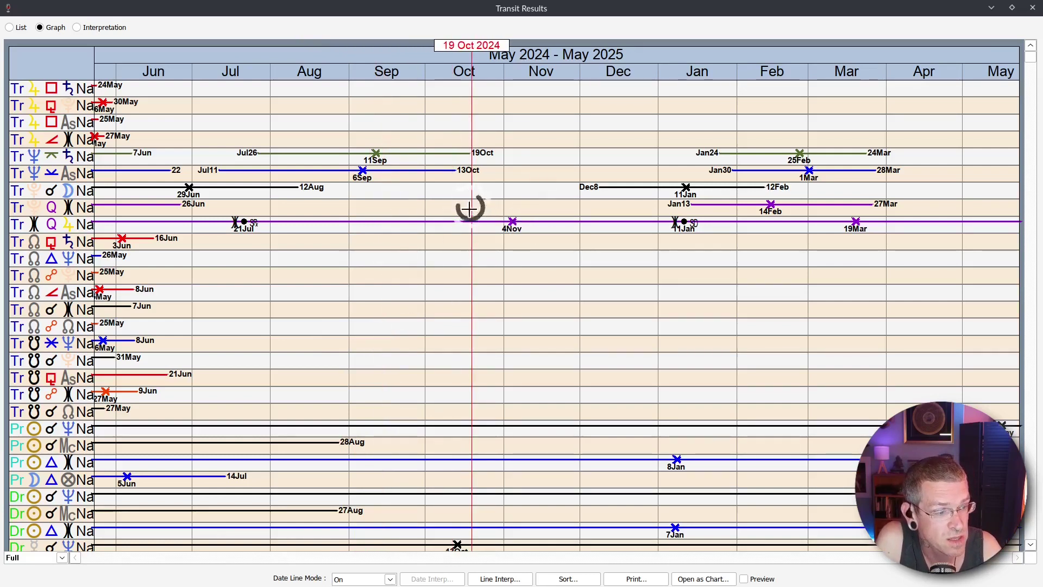
click(743, 579)
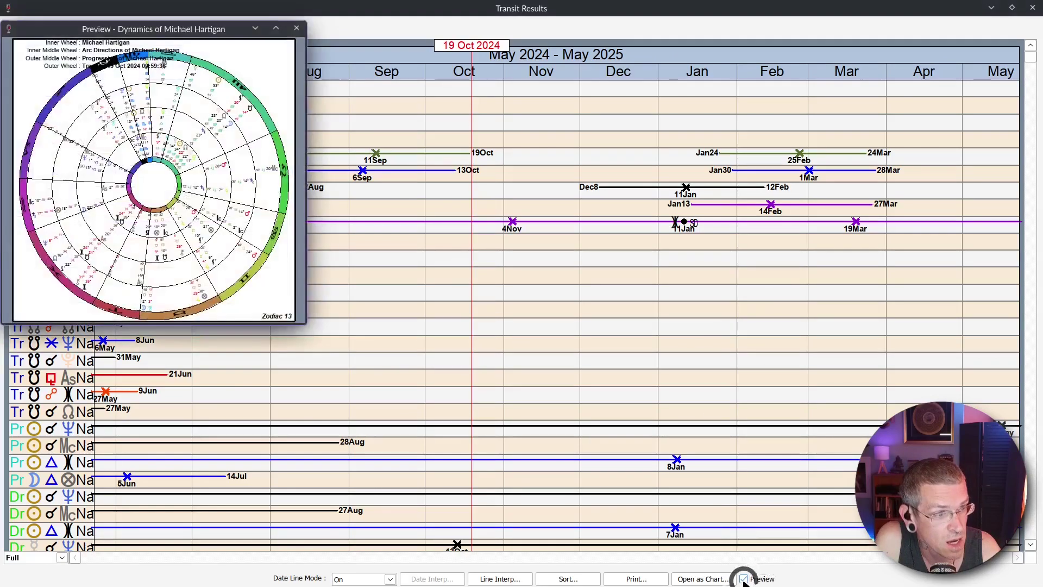
drag(305, 323, 515, 554)
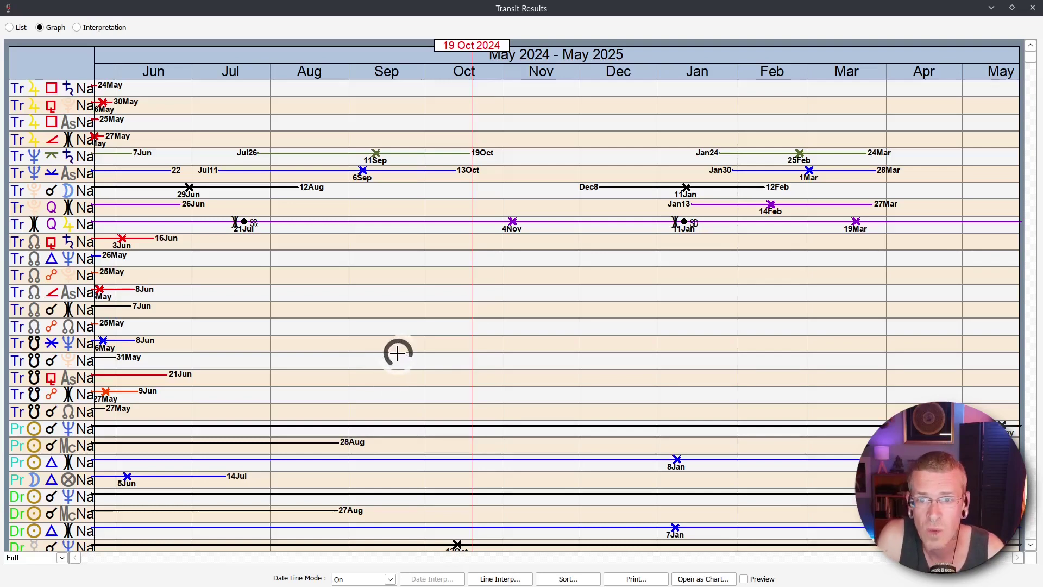
- Switch the date line mode to Sort to top and back to On to compare the aspect order
click(353, 579)
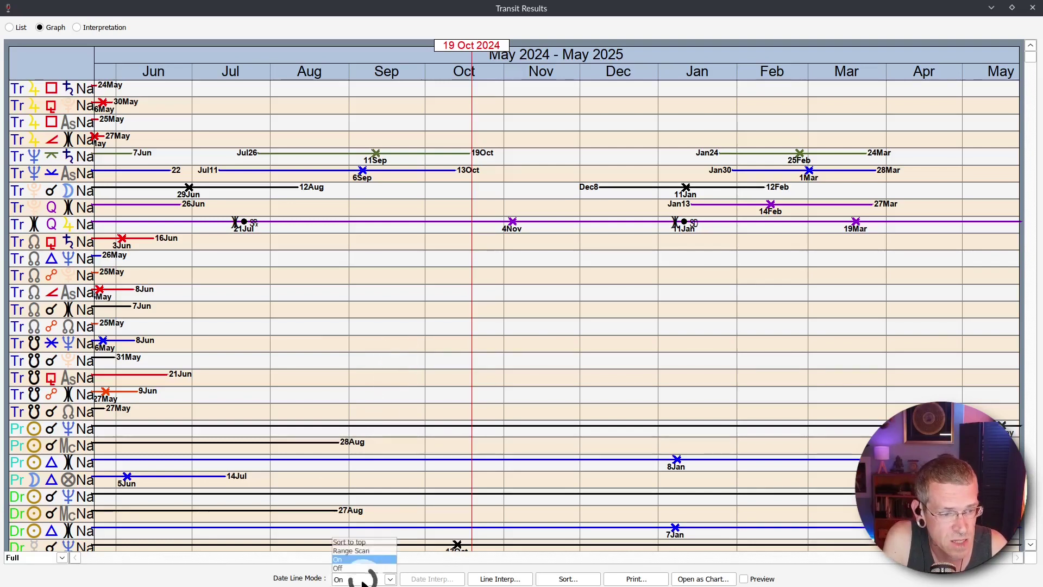
click(349, 542)
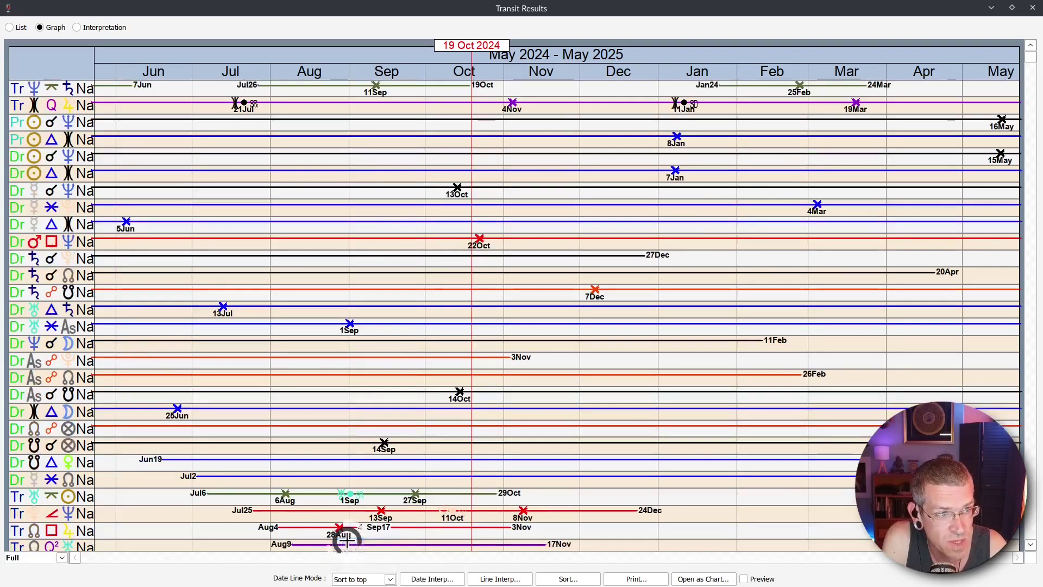
click(362, 579)
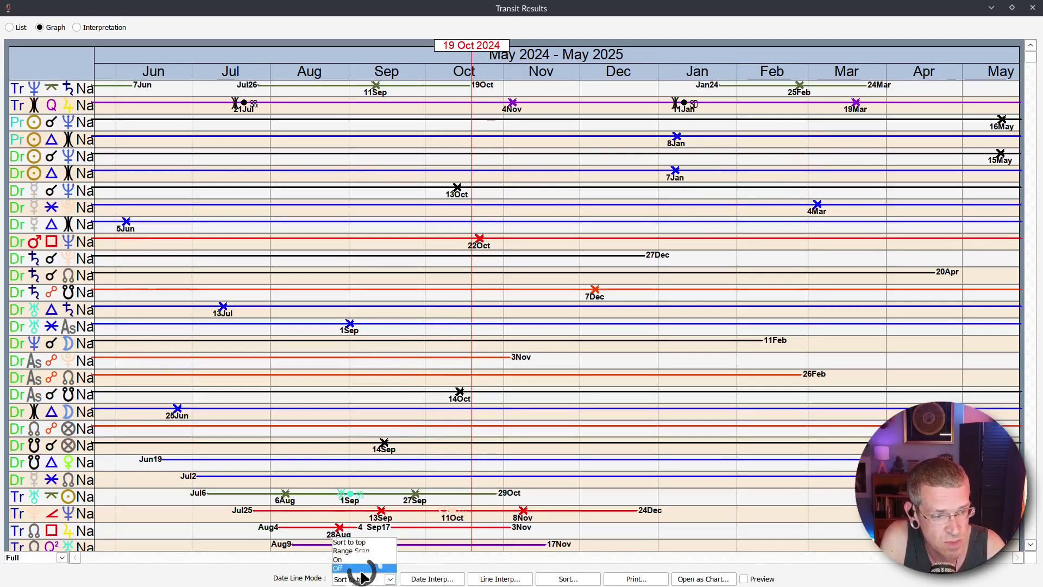
click(357, 559)
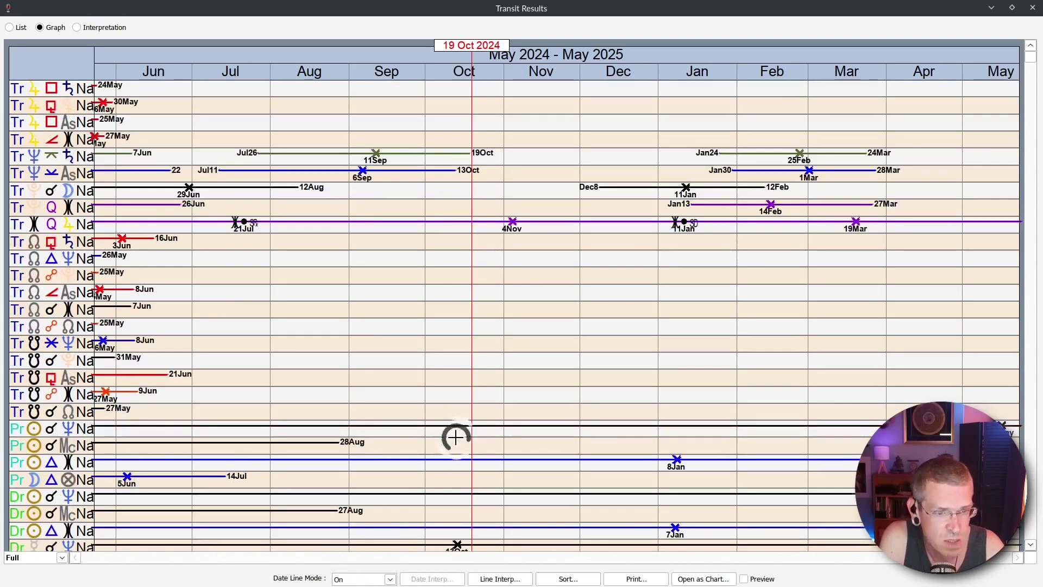
- Look through the unsorted aspect lines crossing the date line, and return to the beginning of the graph
scroll(459, 434, down, 8)
scroll(456, 440, down, 5)
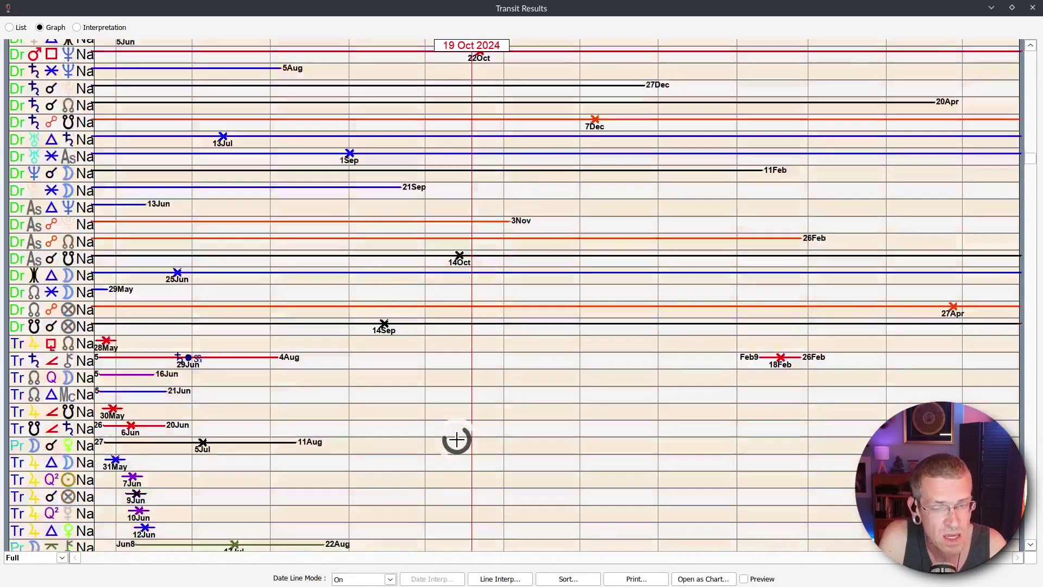
scroll(456, 439, down, 1)
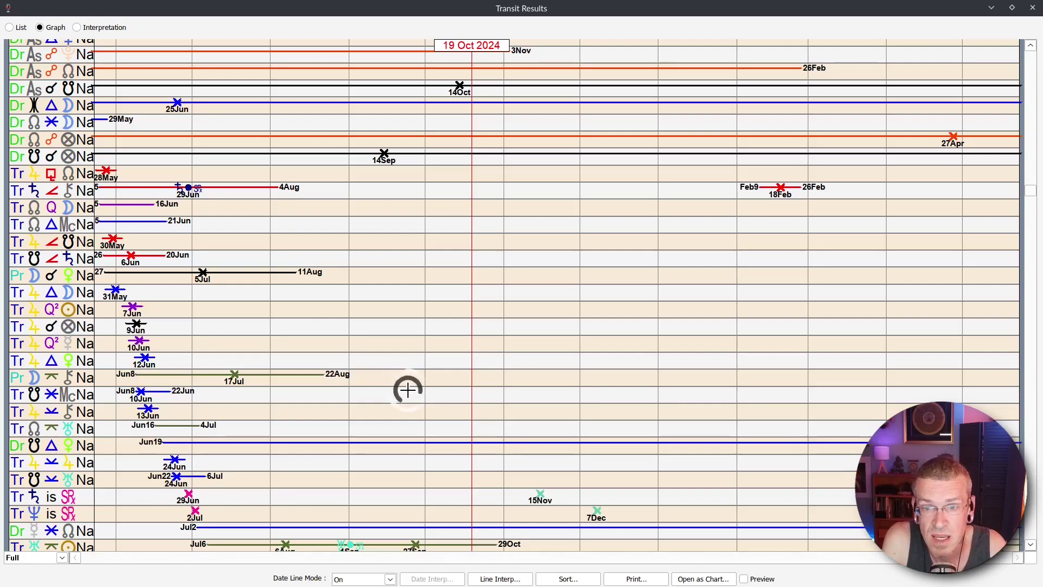
scroll(408, 390, up, 8)
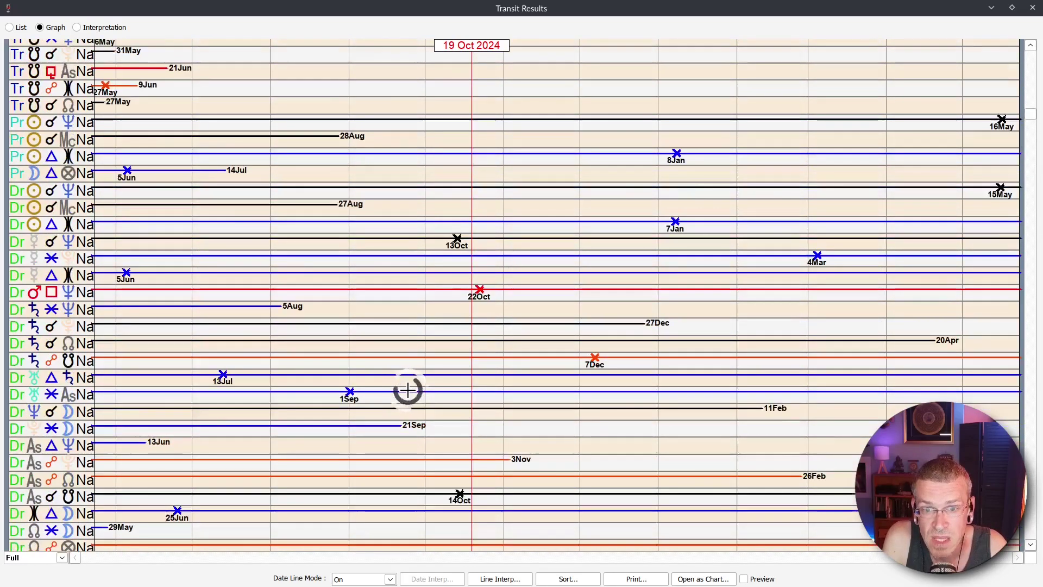
scroll(407, 389, up, 6)
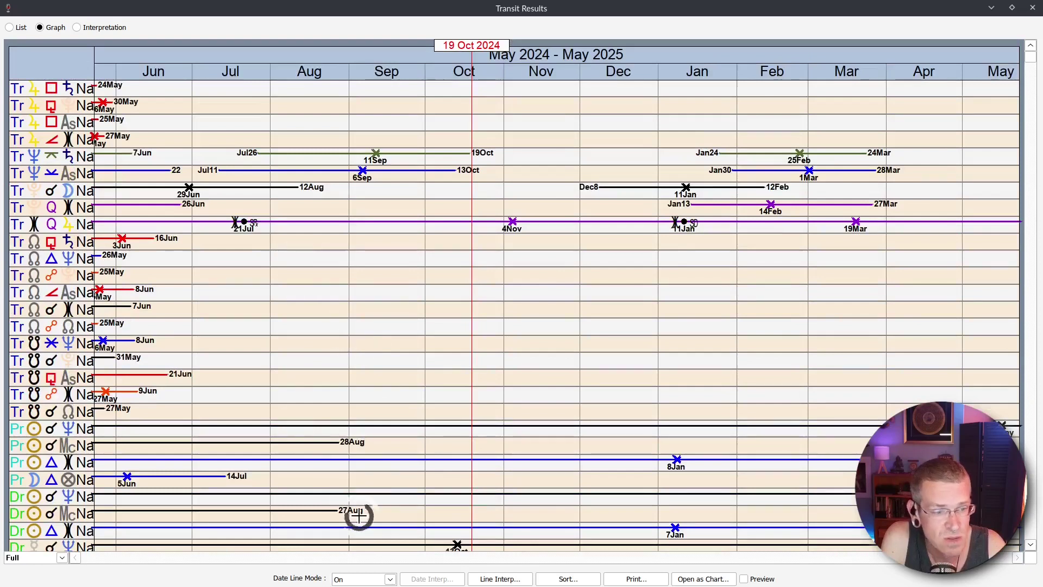
- Reposition the date line on 19 October 2024 and set its mode to Sort to top
click(456, 315)
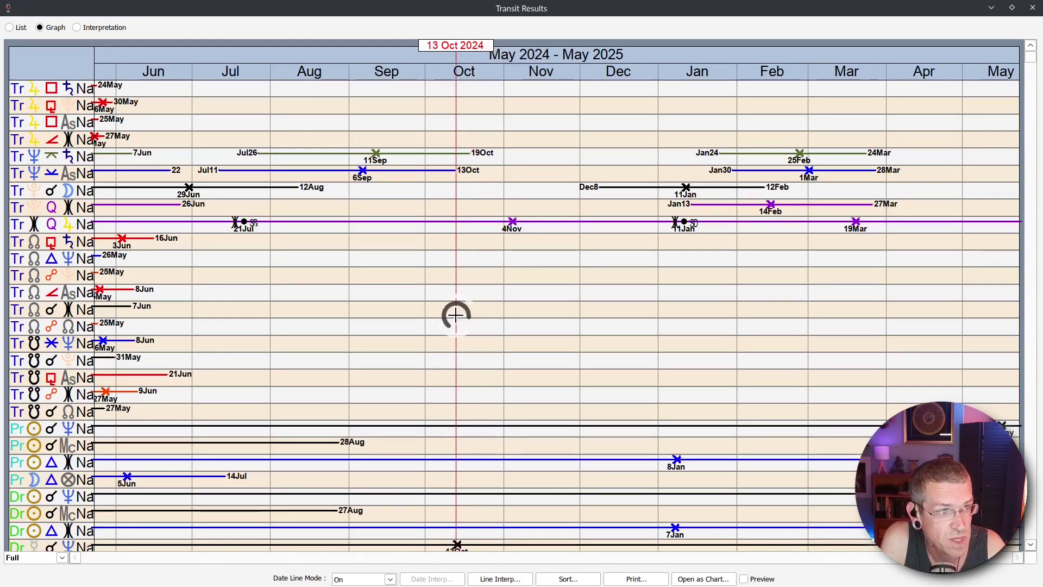
drag(456, 315, 471, 337)
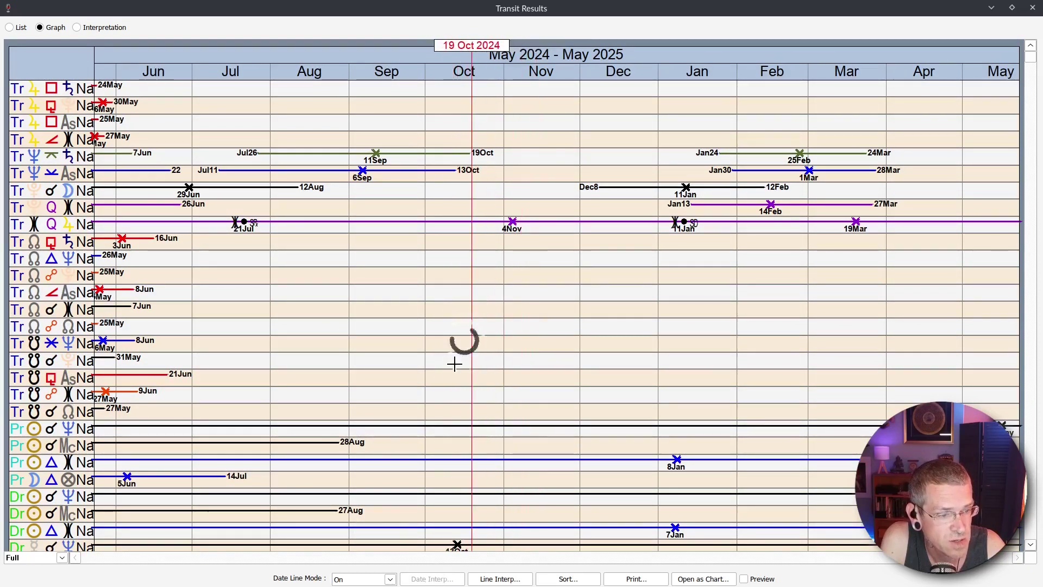
click(390, 579)
click(350, 542)
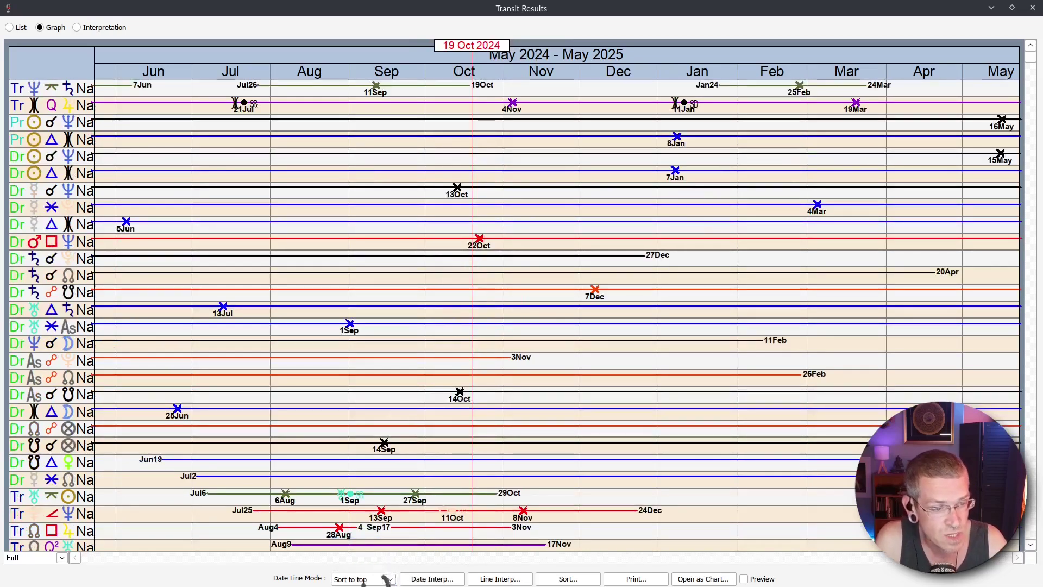
- Open the date line interpretation for 19 October 2024, read through its entries, and close it
click(430, 579)
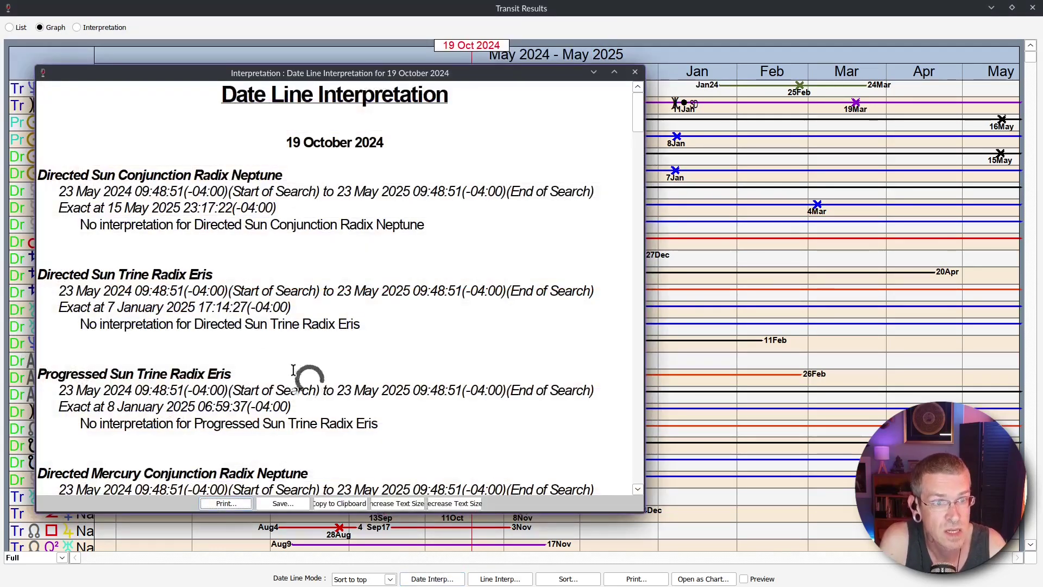
scroll(133, 301, down, 3)
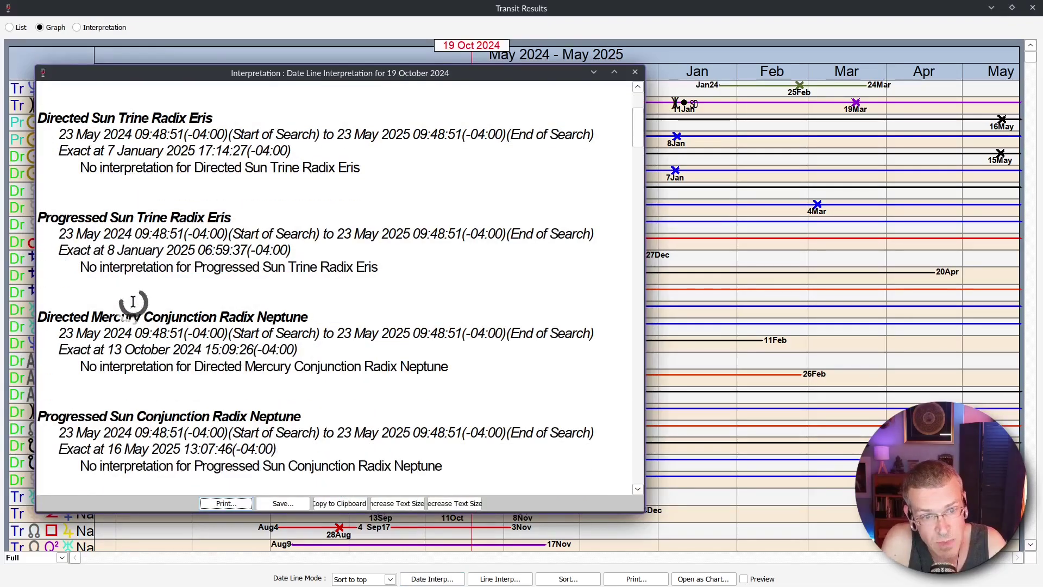
scroll(133, 302, down, 4)
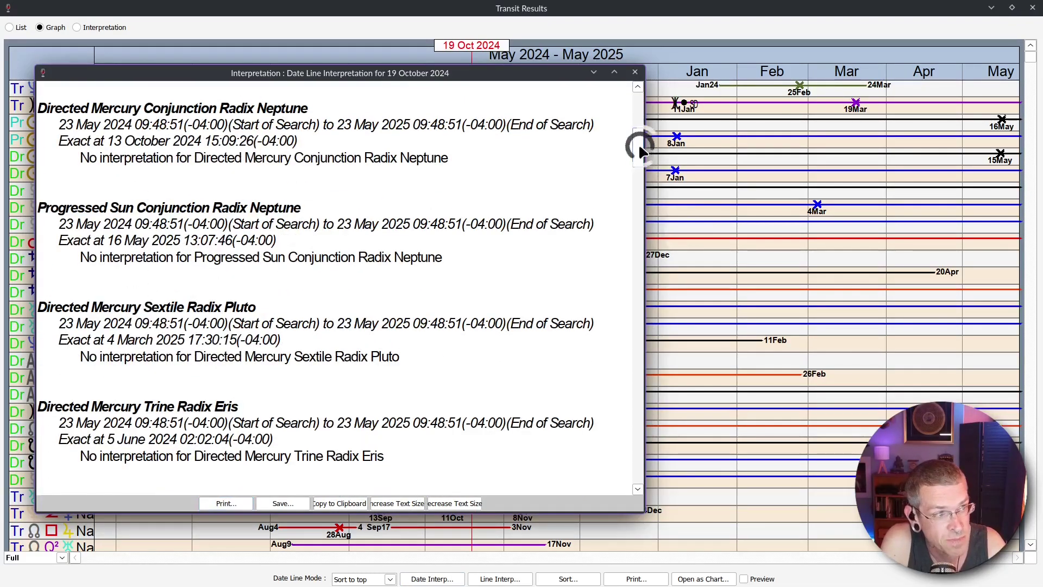
drag(640, 147, 633, 103)
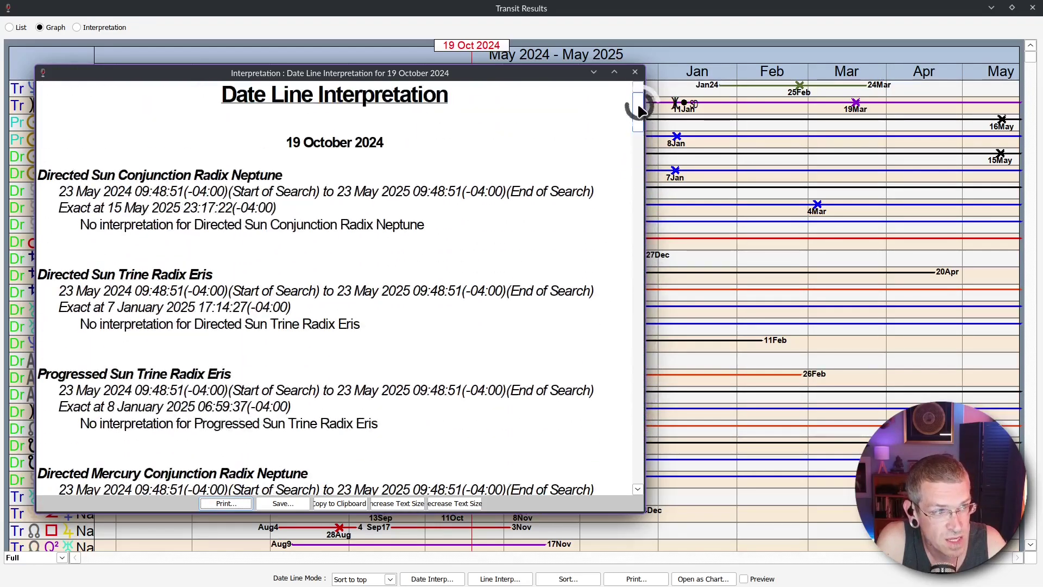
click(634, 74)
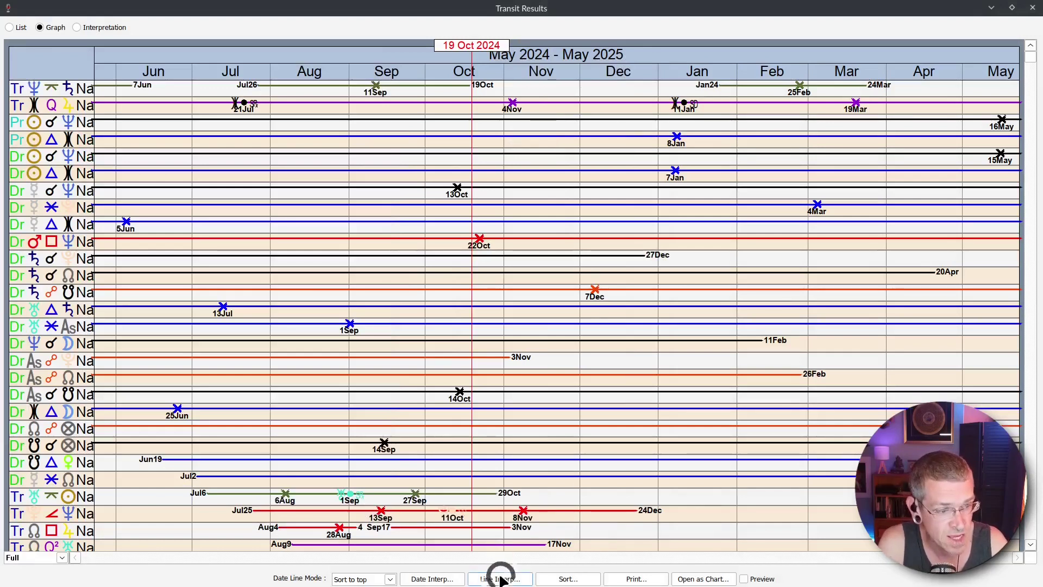
- Open the line interpretation for directed Ascendant opposition natal Pluto, read its entry, and close it
click(57, 361)
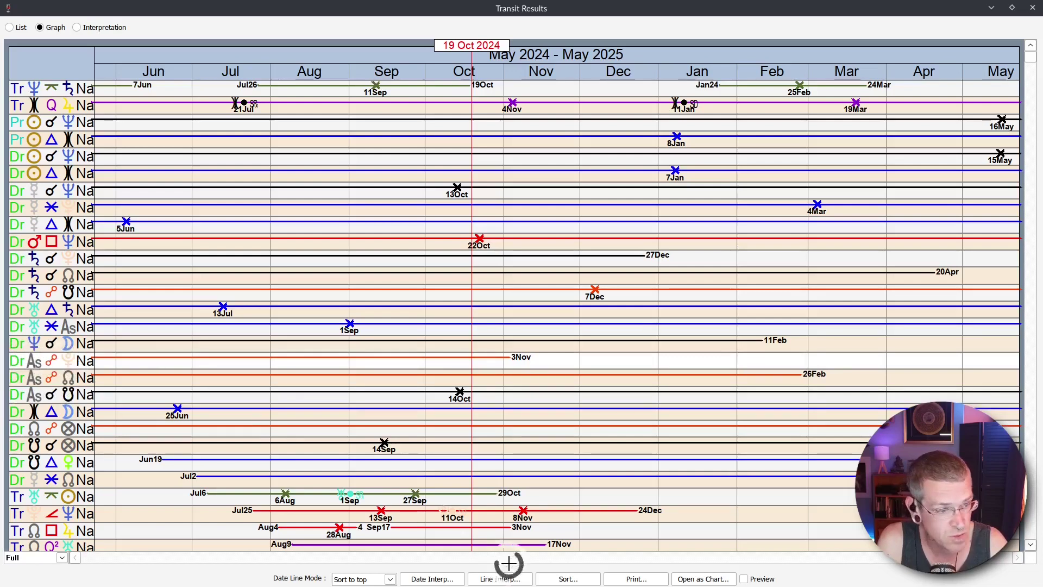
click(485, 578)
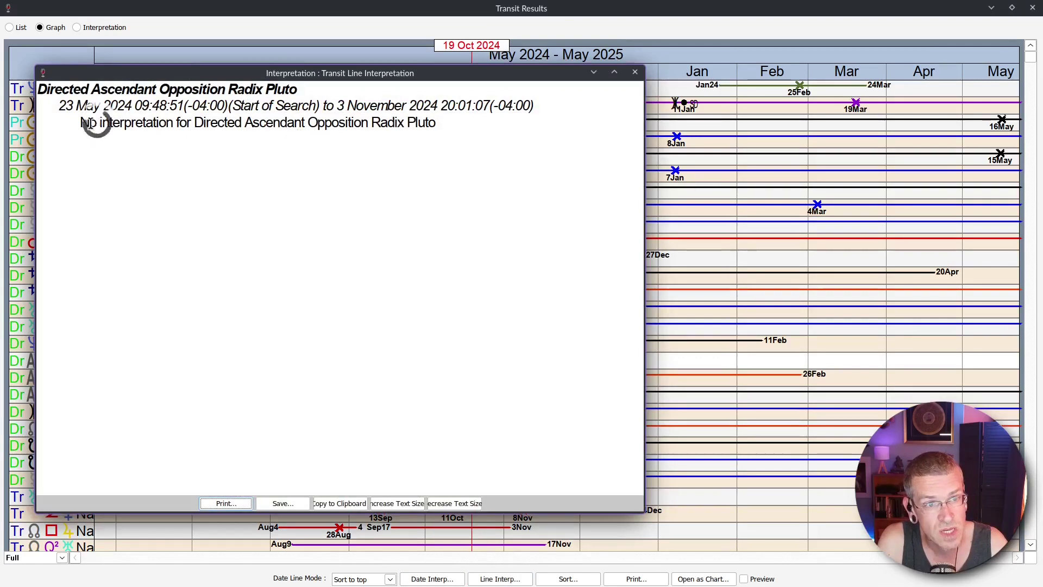
drag(81, 123, 389, 127)
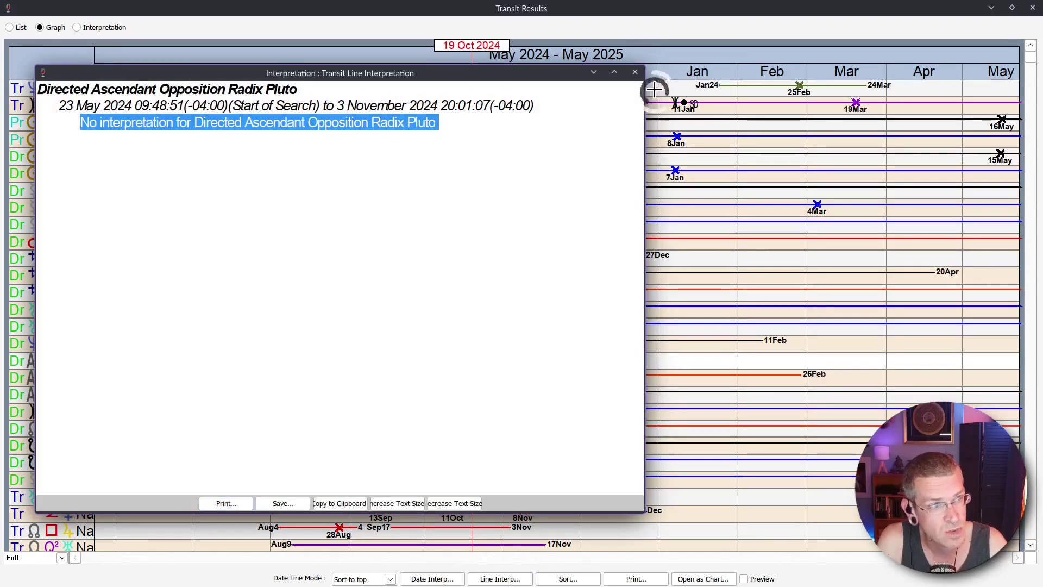
click(635, 72)
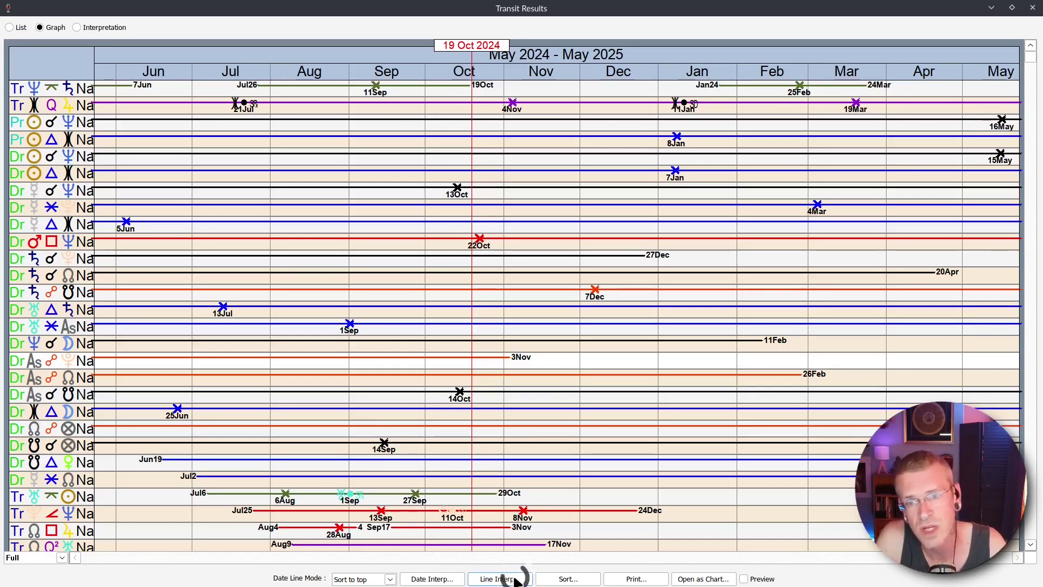
- Read through the full Transits and Progressions interpretation report, compare it with the list view, and return to the report's beginning
click(76, 27)
scroll(250, 445, down, 10)
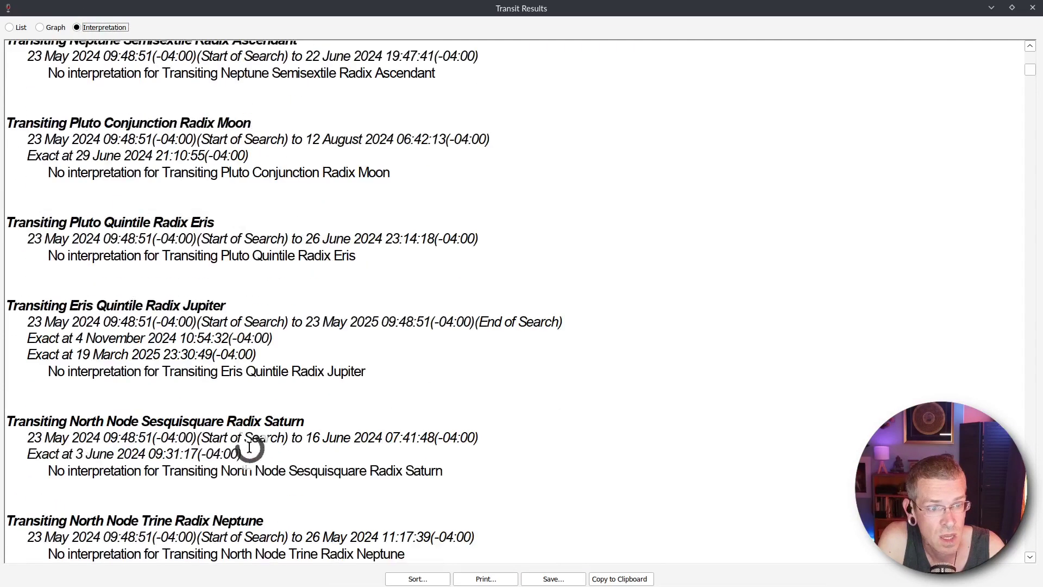
click(10, 27)
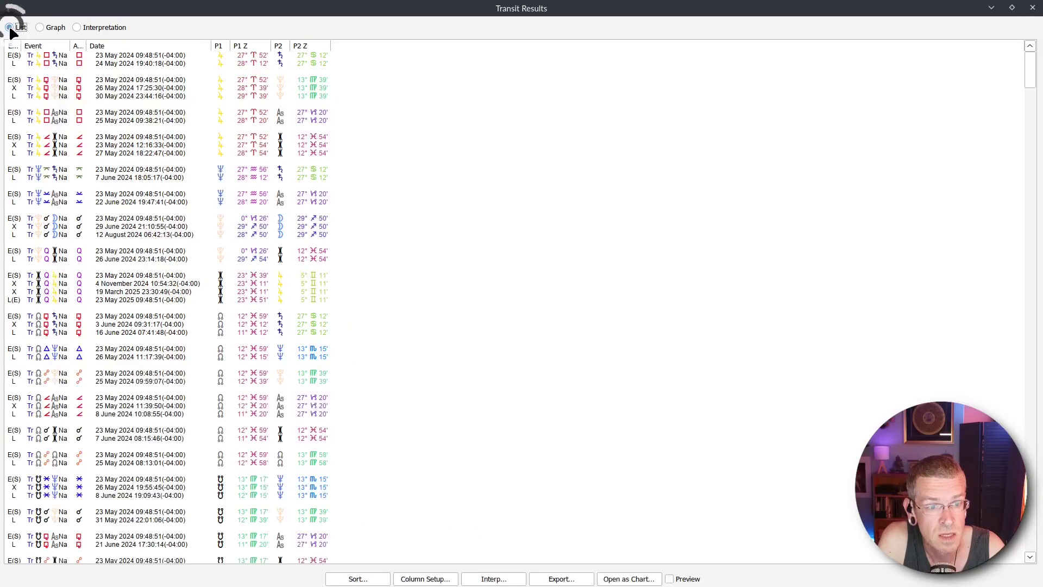
click(77, 27)
scroll(160, 482, down, 20)
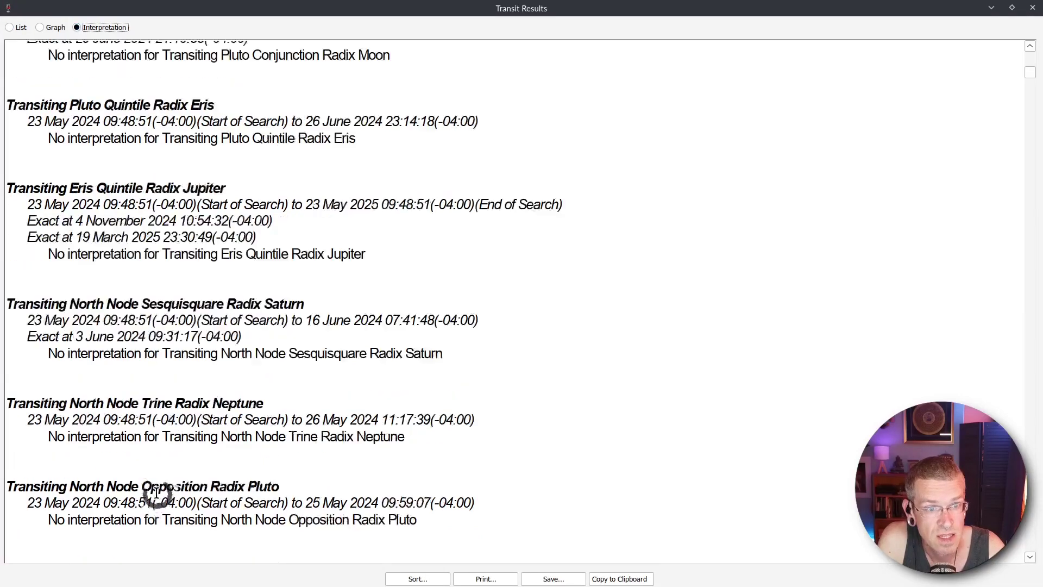
scroll(159, 482, down, 15)
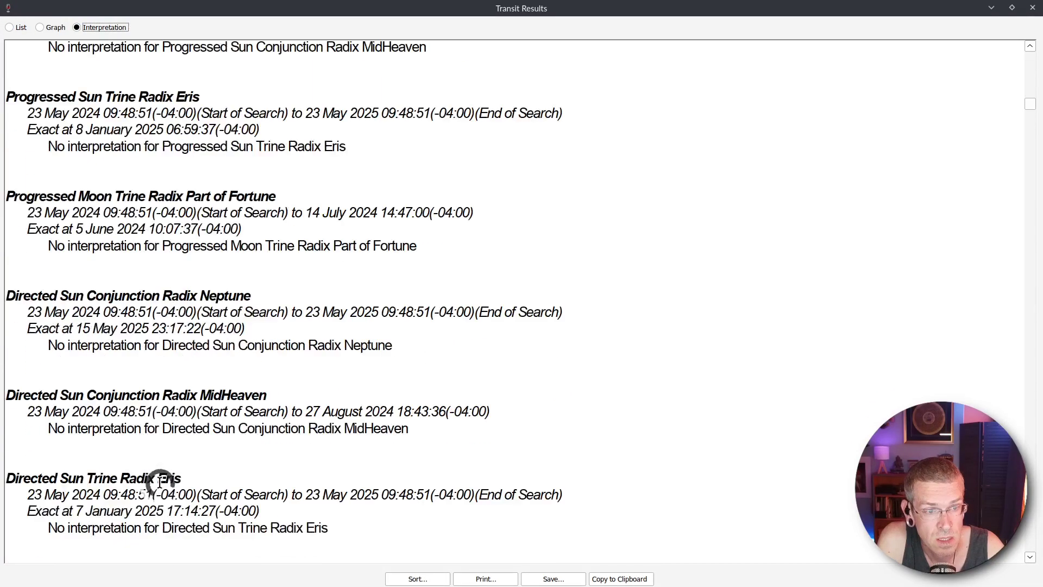
scroll(159, 482, up, 15)
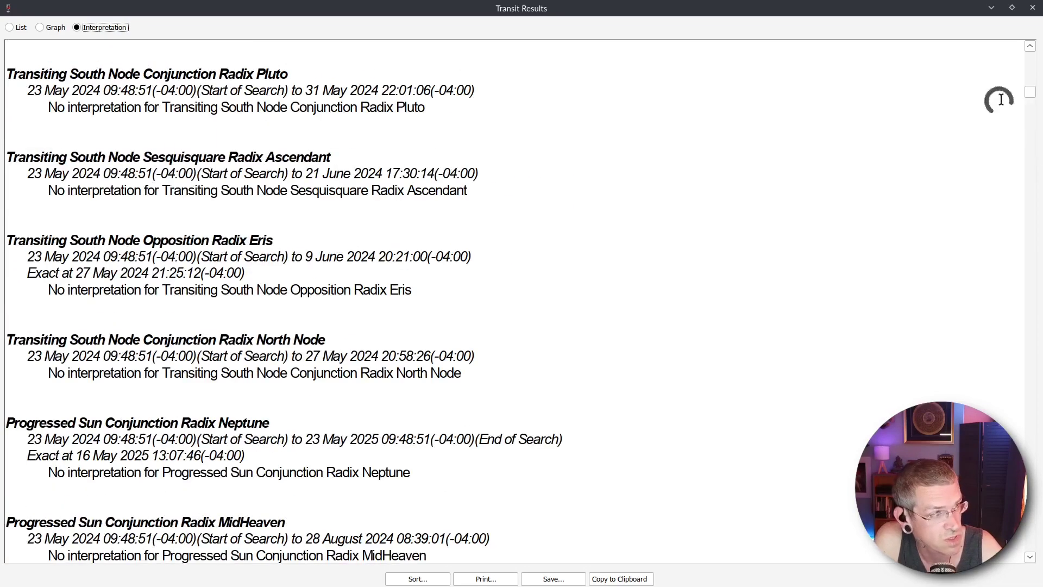
drag(1030, 92, 1028, 52)
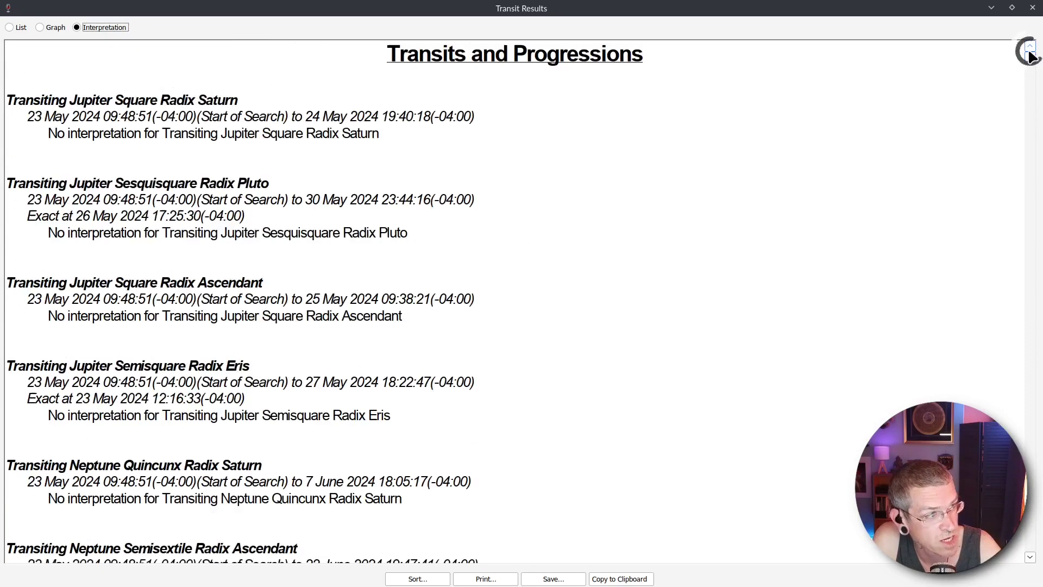
click(480, 577)
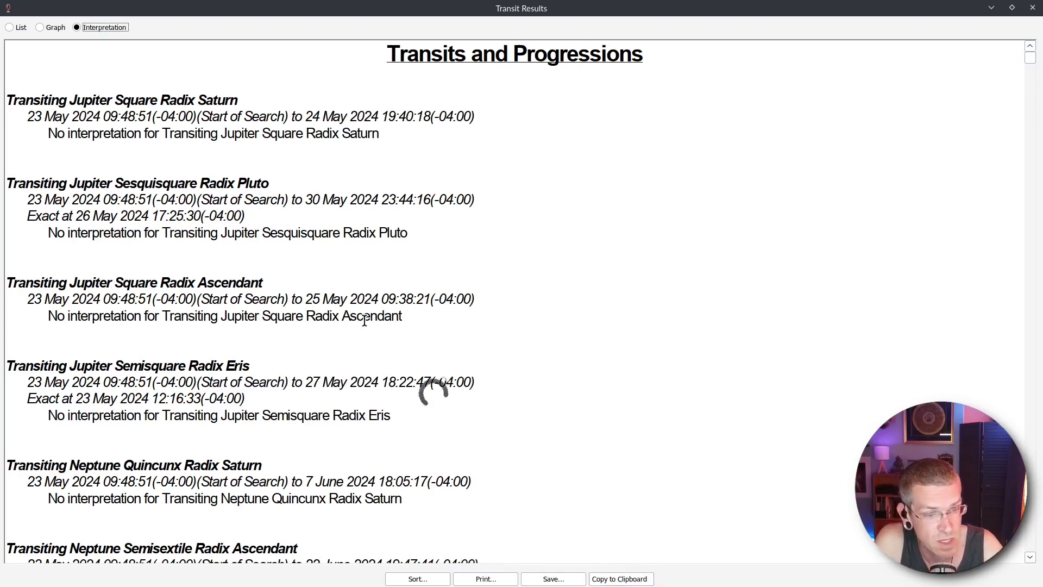
- Return to the graph view and check the sort options for the search results without applying a sort
click(47, 30)
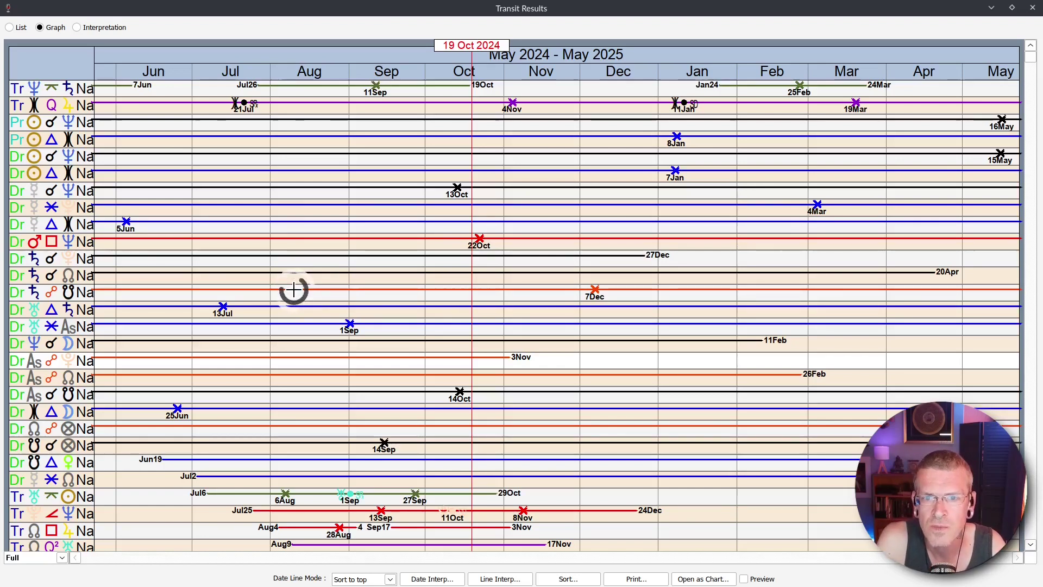
click(566, 579)
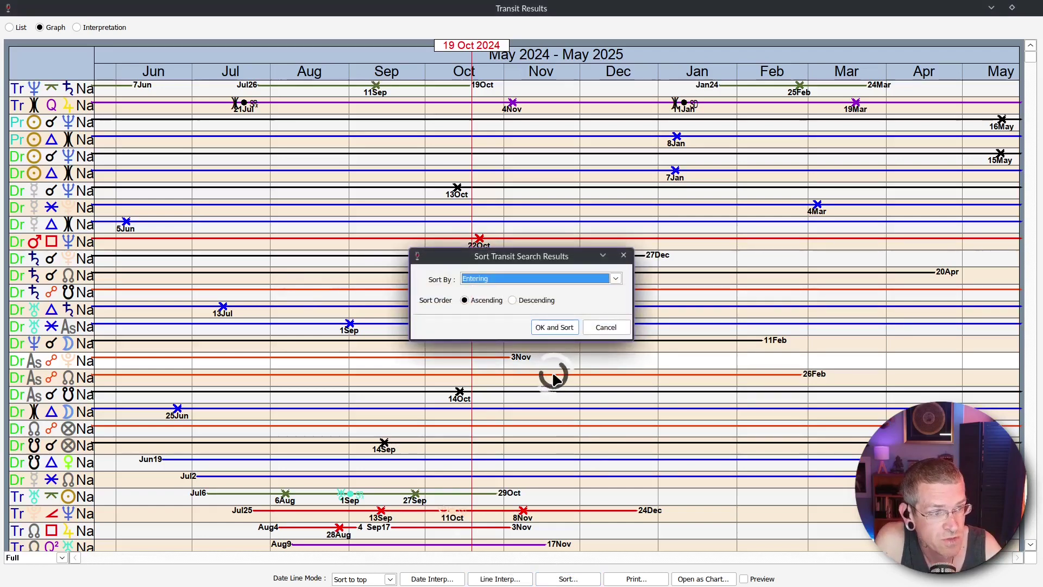
click(605, 327)
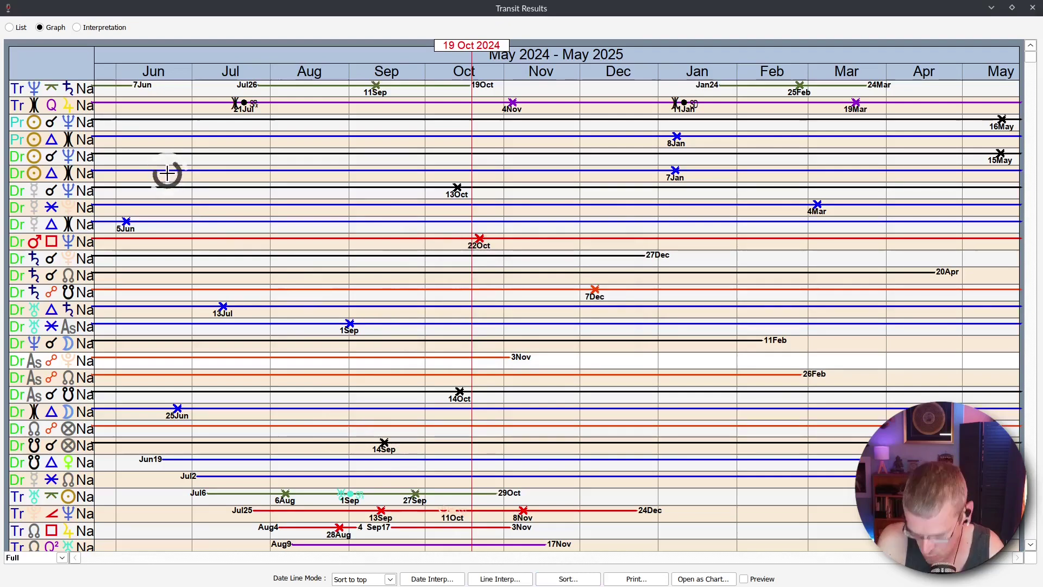
- Examine the aspects grouped at the start of the graph for 19 October 2024, down to the dotted separator
scroll(84, 228, down, 7)
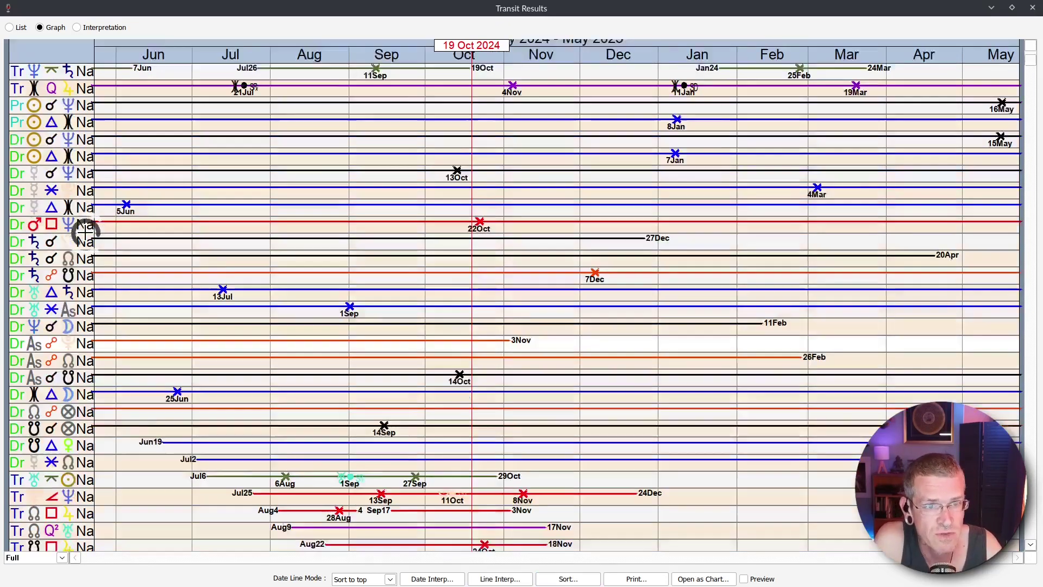
scroll(87, 239, up, 7)
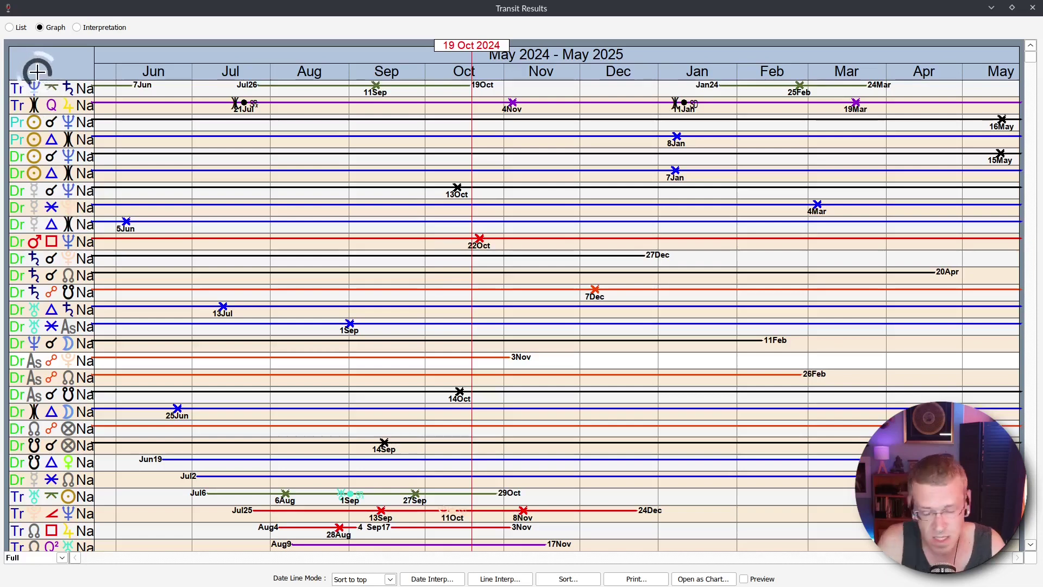
drag(41, 80, 70, 493)
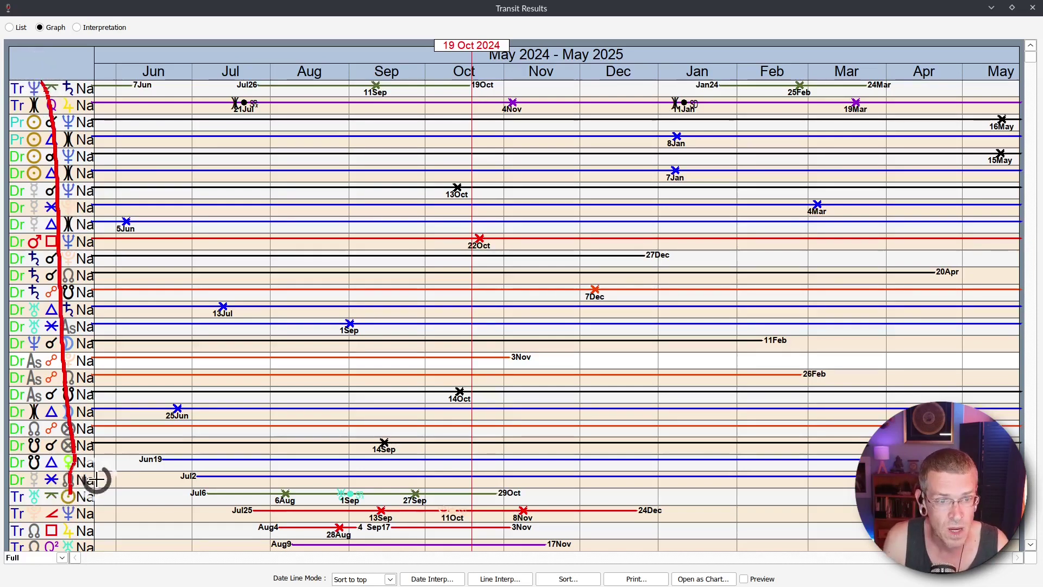
scroll(96, 478, down, 6)
mouse_move(122, 232)
mouse_down()
mouse_move(203, 286)
mouse_move(413, 519)
mouse_up()
scroll(413, 520, down, 7)
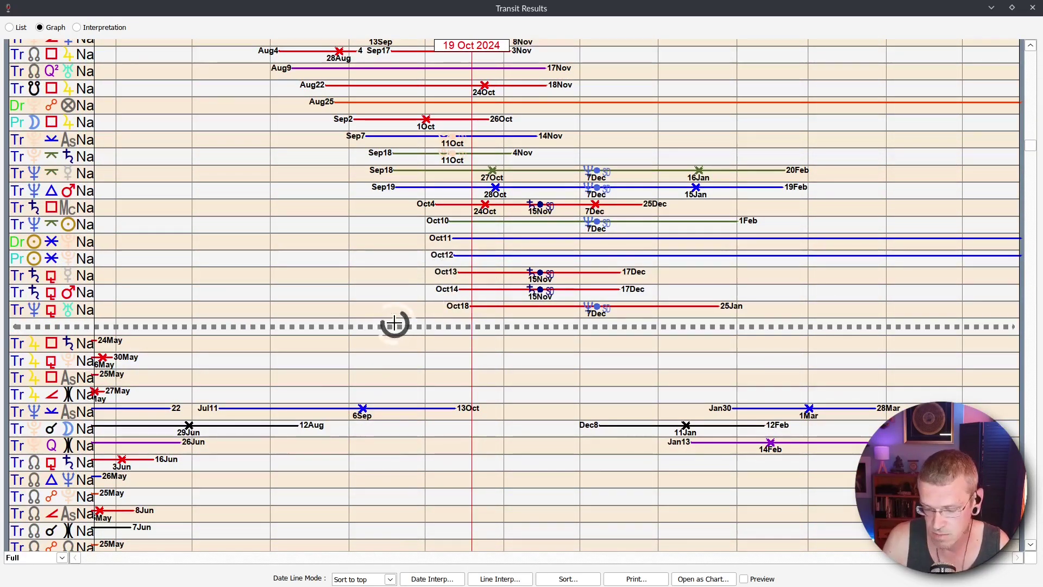
- Set the date line mode to On and look through the aspects in entering-date order to the graph's end
click(384, 580)
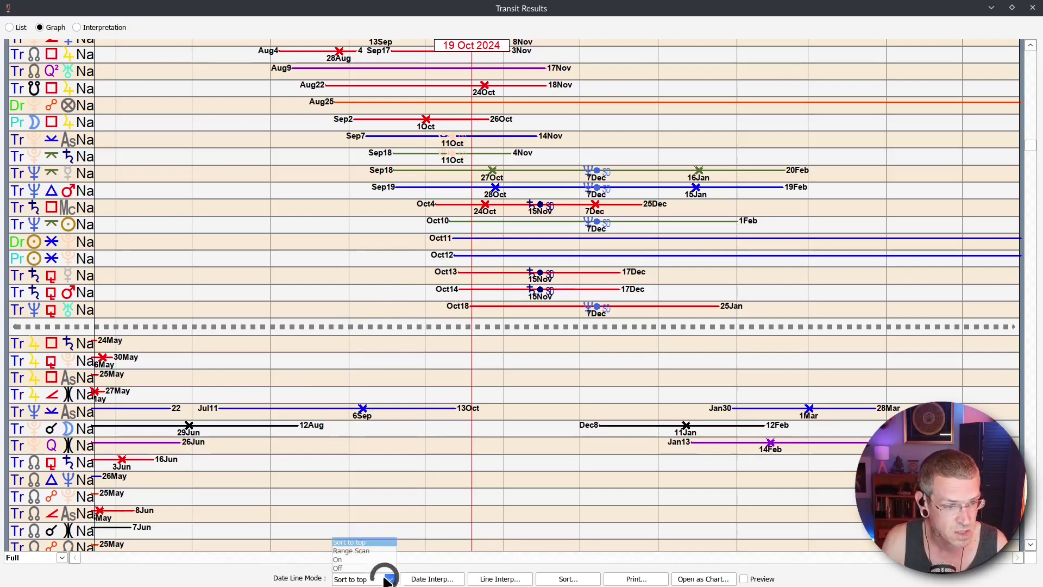
click(352, 552)
scroll(338, 520, down, 12)
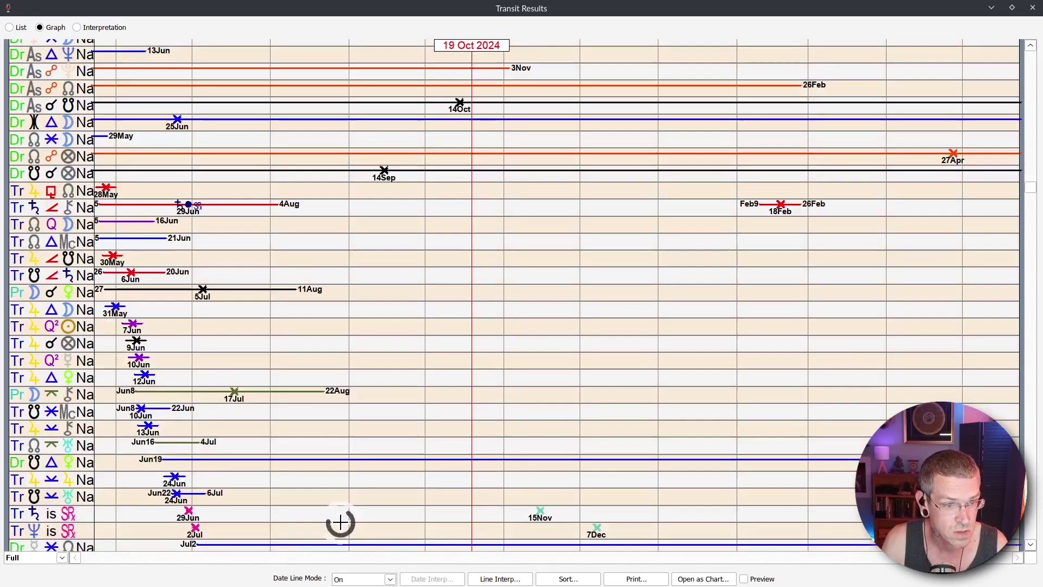
scroll(339, 523, down, 10)
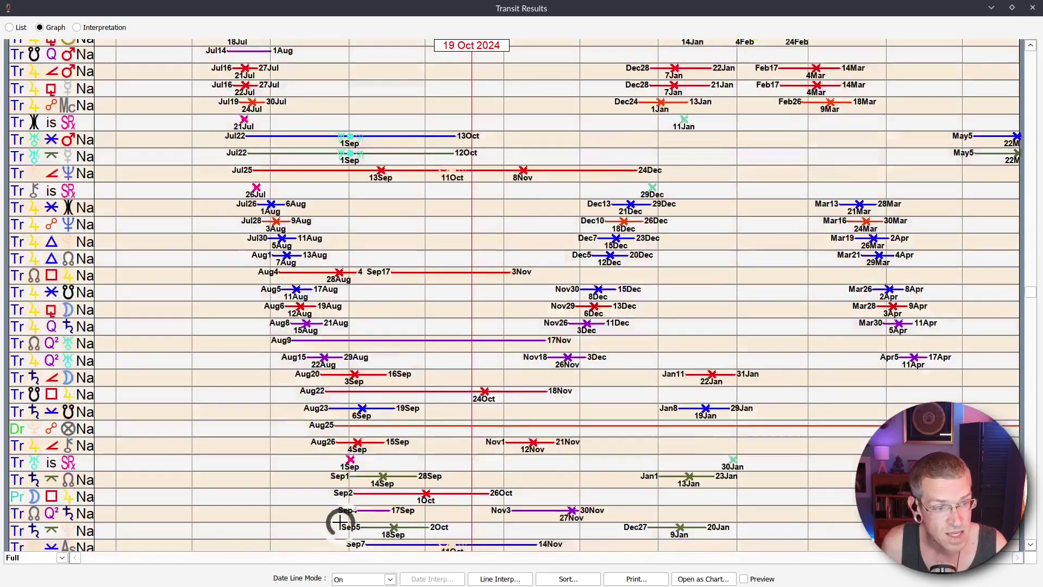
scroll(339, 522, down, 10)
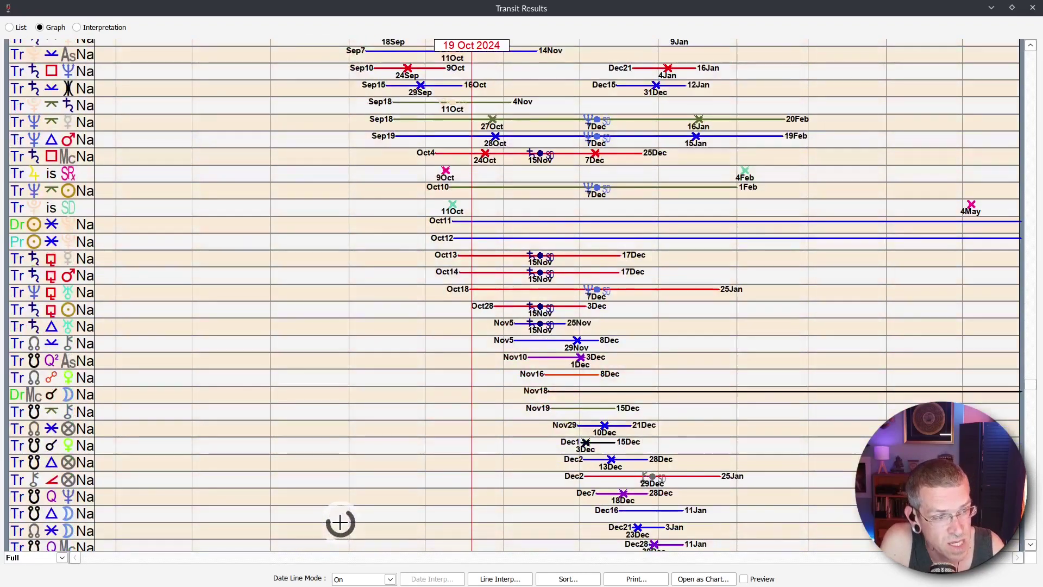
scroll(339, 522, down, 10)
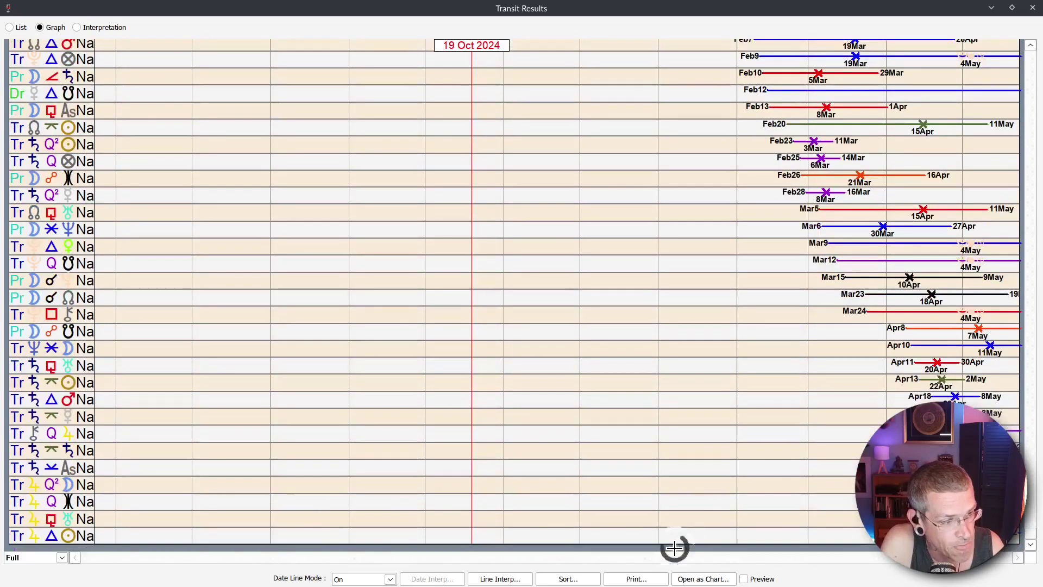
- Sort the transit search results by Type in ascending order and go back to the beginning of the graph
click(569, 578)
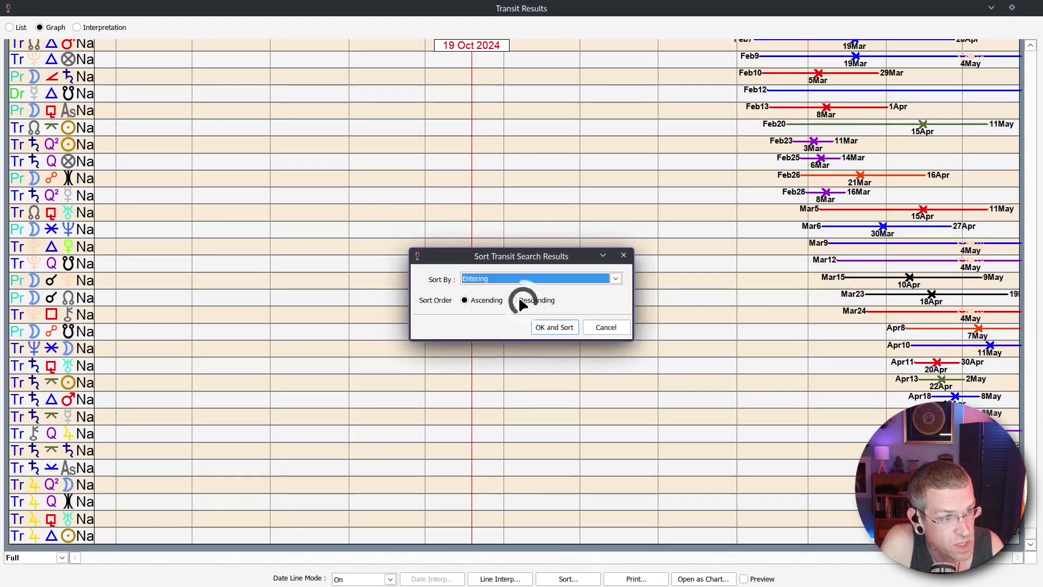
click(491, 279)
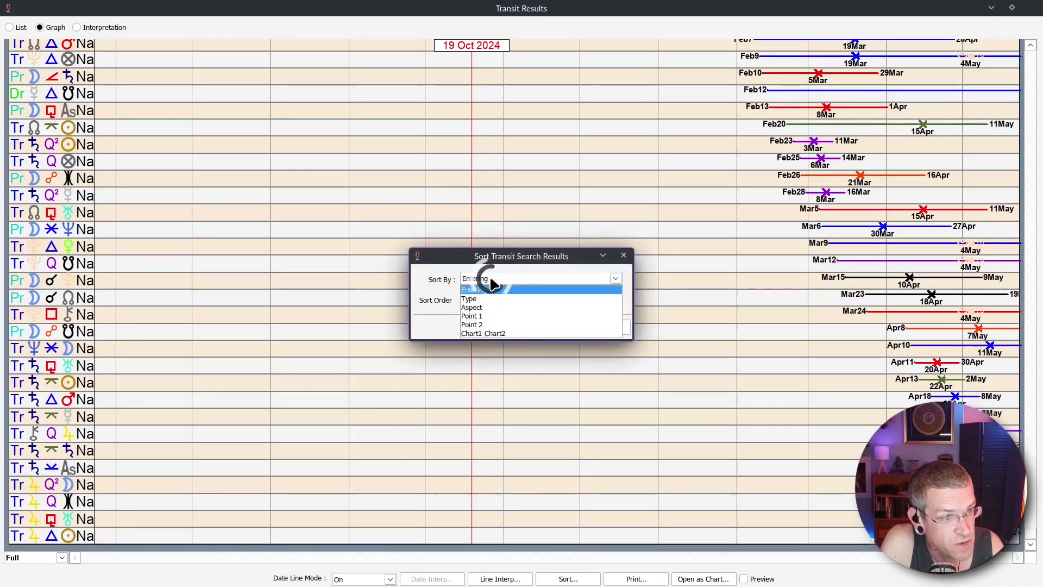
click(472, 299)
click(563, 329)
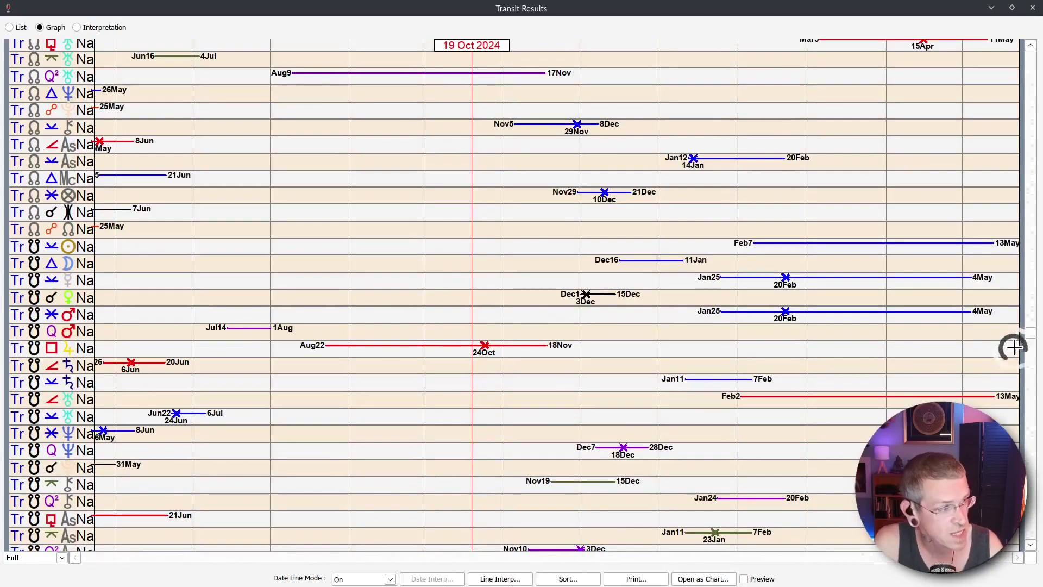
drag(1032, 337, 1032, 62)
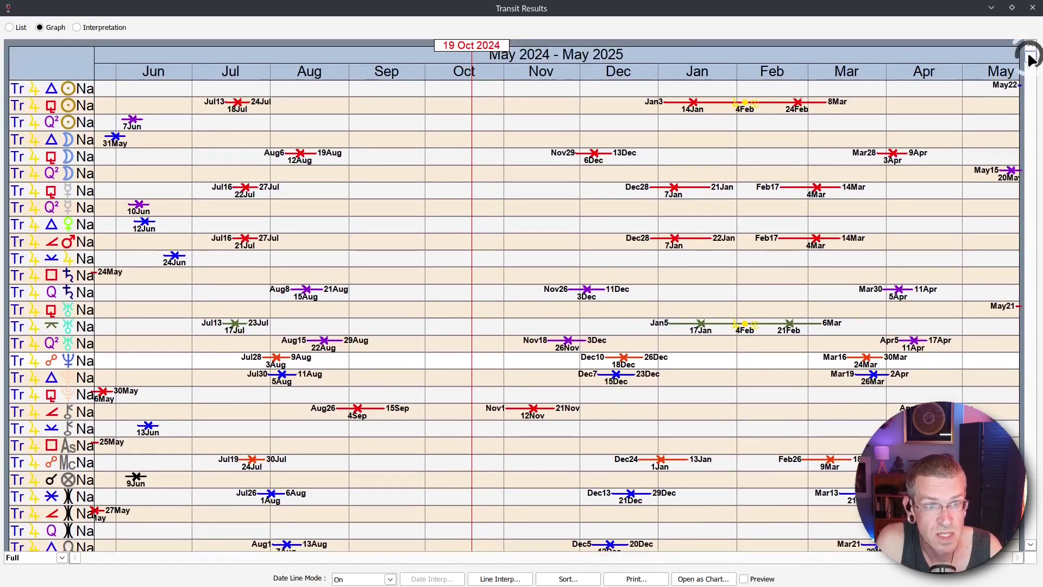
- Examine the transiting Jupiter, Saturn, Uranus and Neptune aspects in the type-sorted graph
drag(1031, 59, 1030, 147)
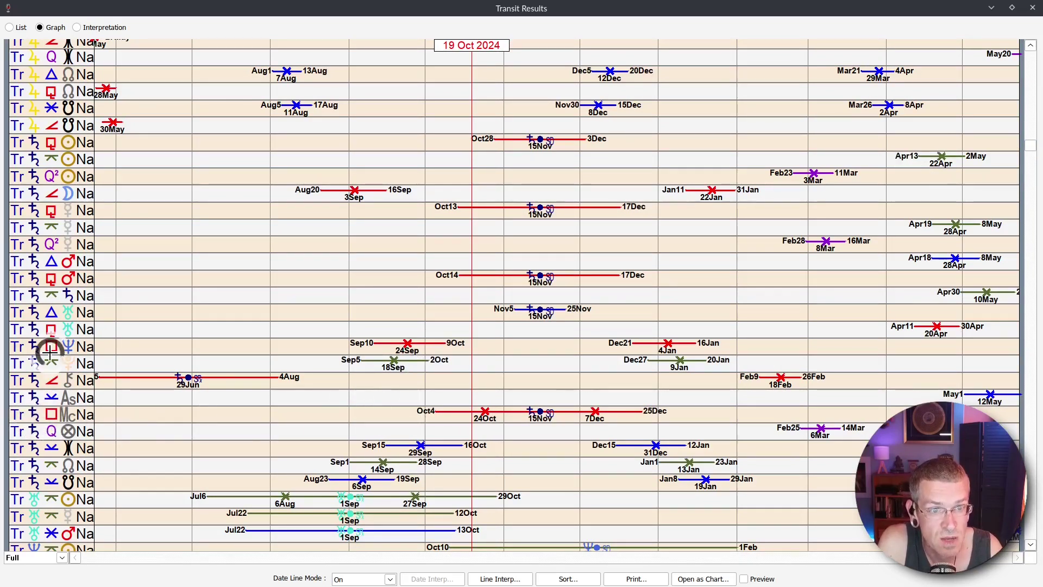
scroll(63, 389, down, 5)
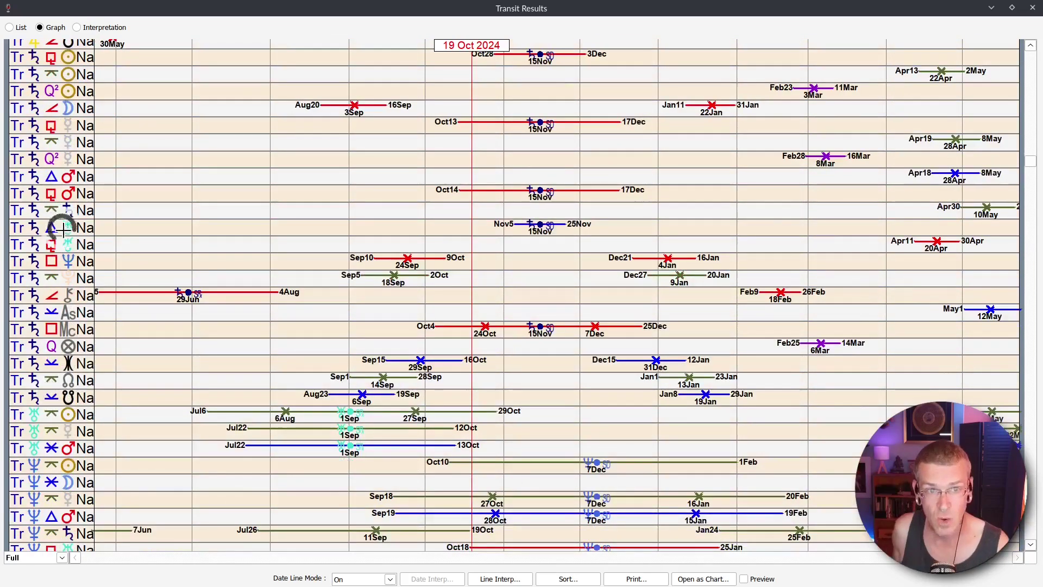
scroll(81, 251, up, 2)
scroll(81, 251, up, 1)
scroll(82, 272, down, 3)
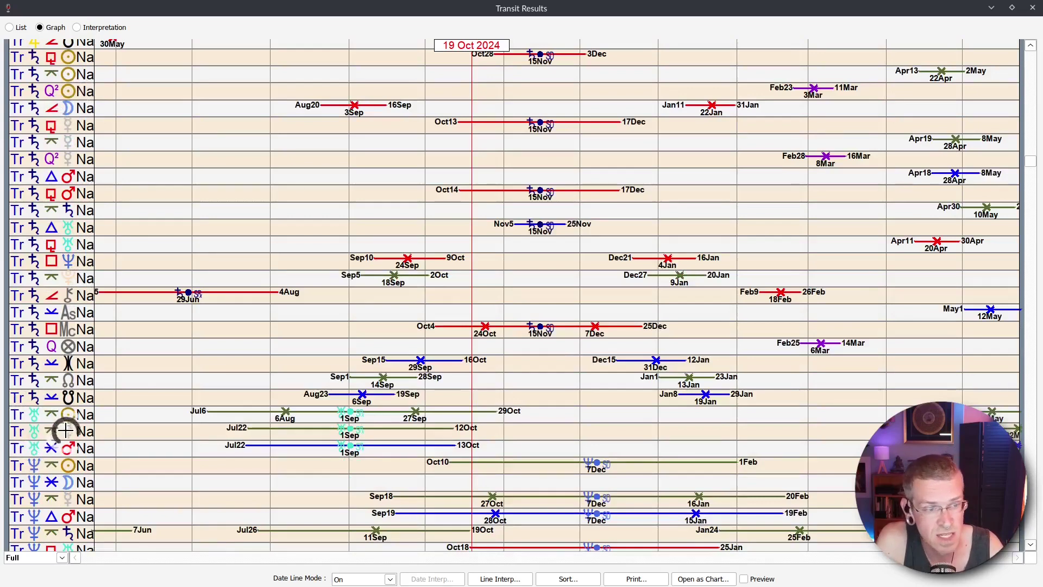
scroll(103, 424, up, 4)
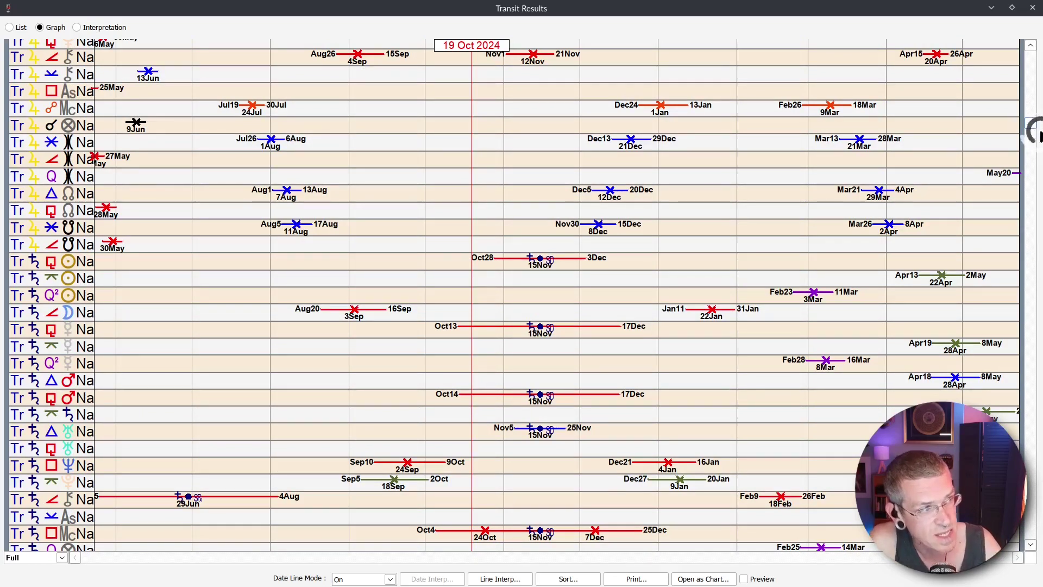
- Locate the transiting Pluto aspects in the type-sorted graph and select the Pluto conjunct natal Moon line
drag(1029, 126, 1024, 188)
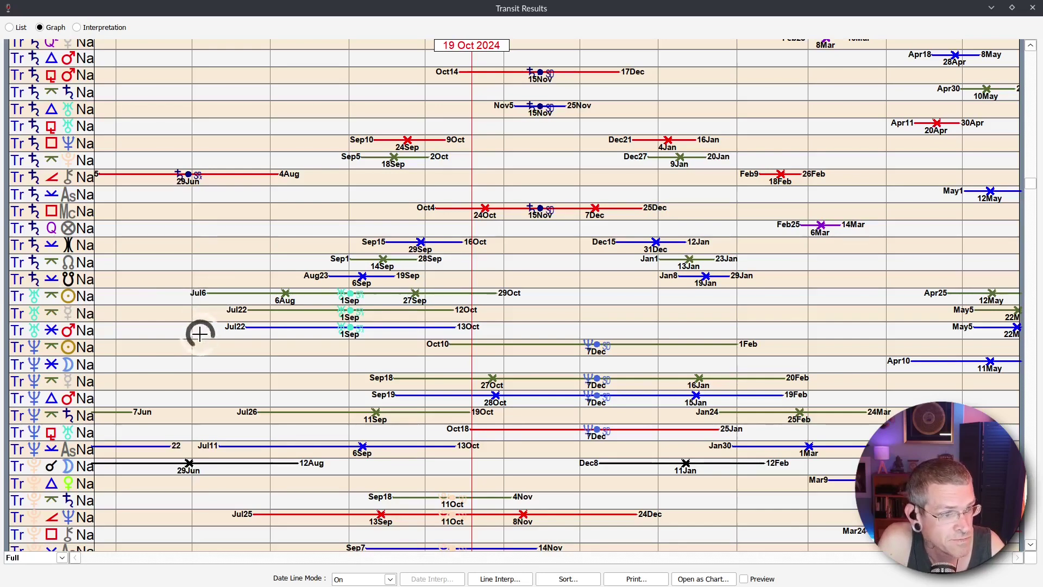
scroll(181, 364, down, 5)
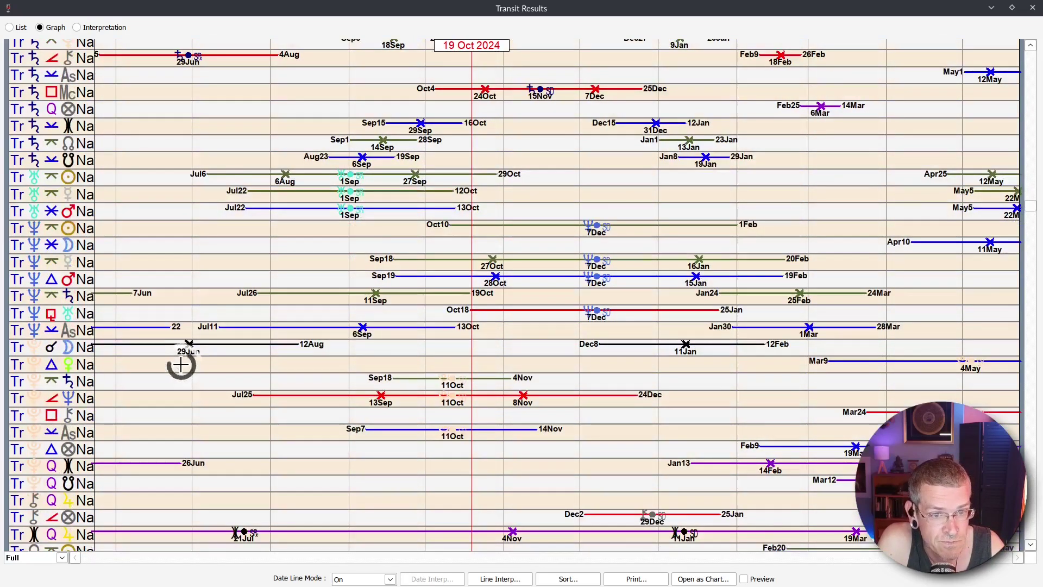
scroll(181, 364, down, 5)
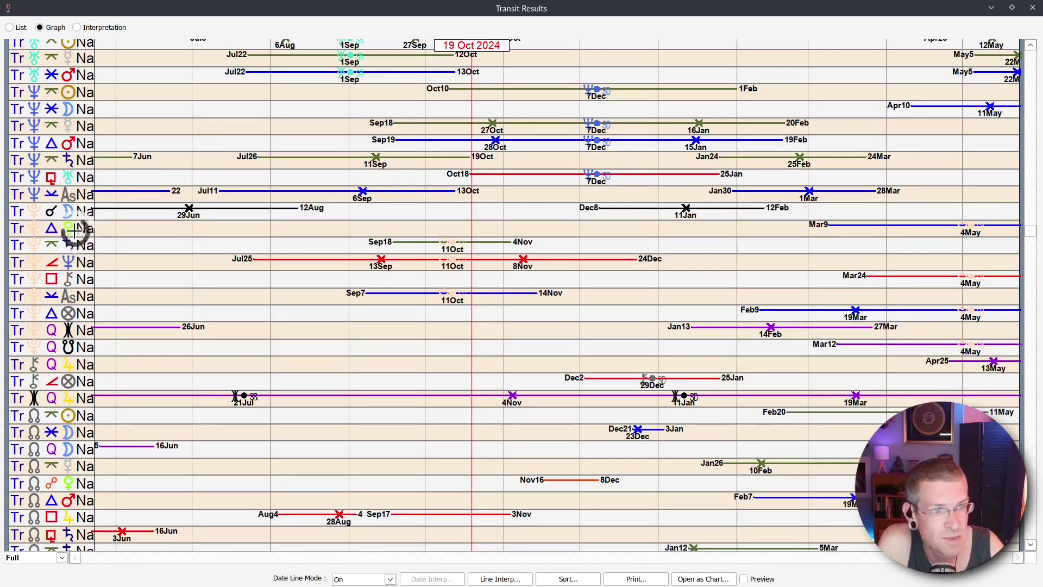
click(47, 210)
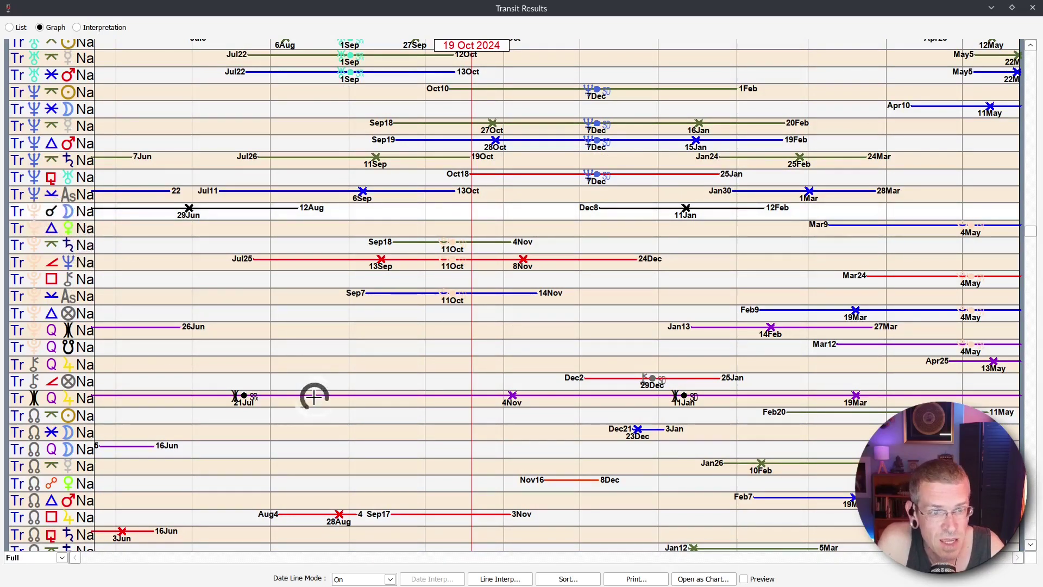
- Look through the remaining transiting, progressed and directed aspects in the type-sorted graph, down to the retrograde and direct stations at its end
scroll(313, 396, down, 9)
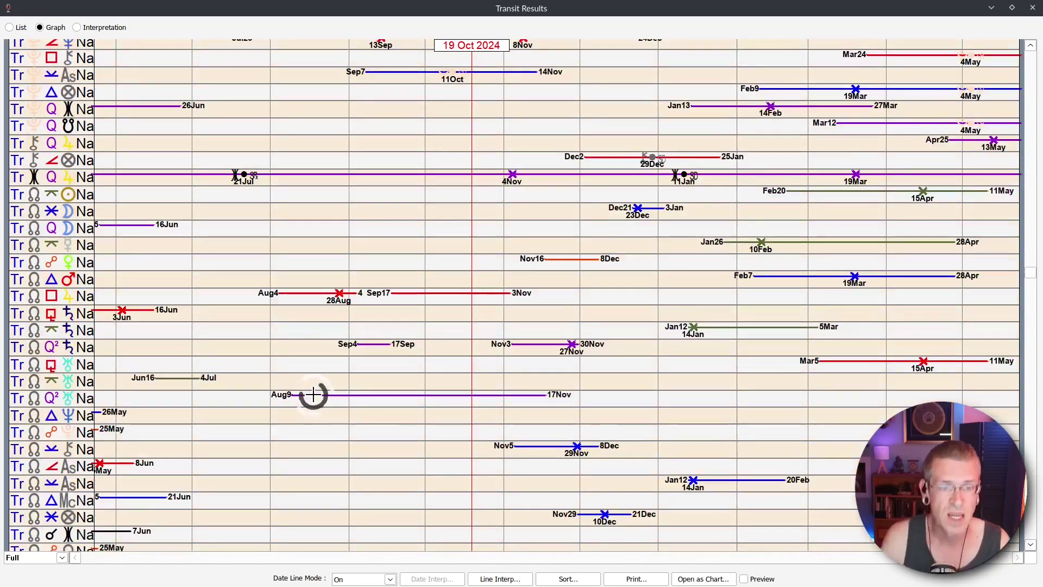
scroll(314, 394, down, 7)
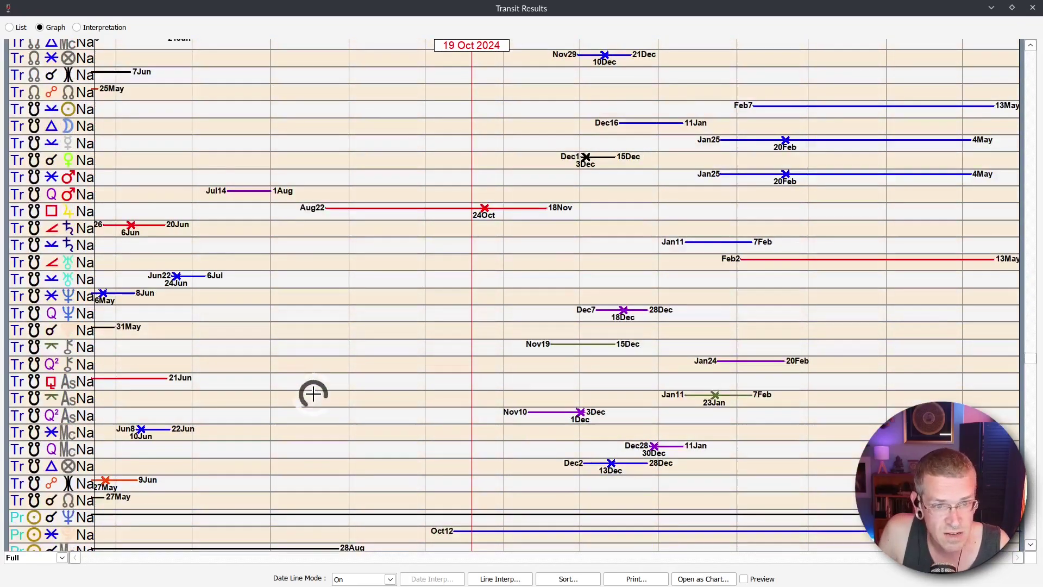
scroll(313, 392, down, 4)
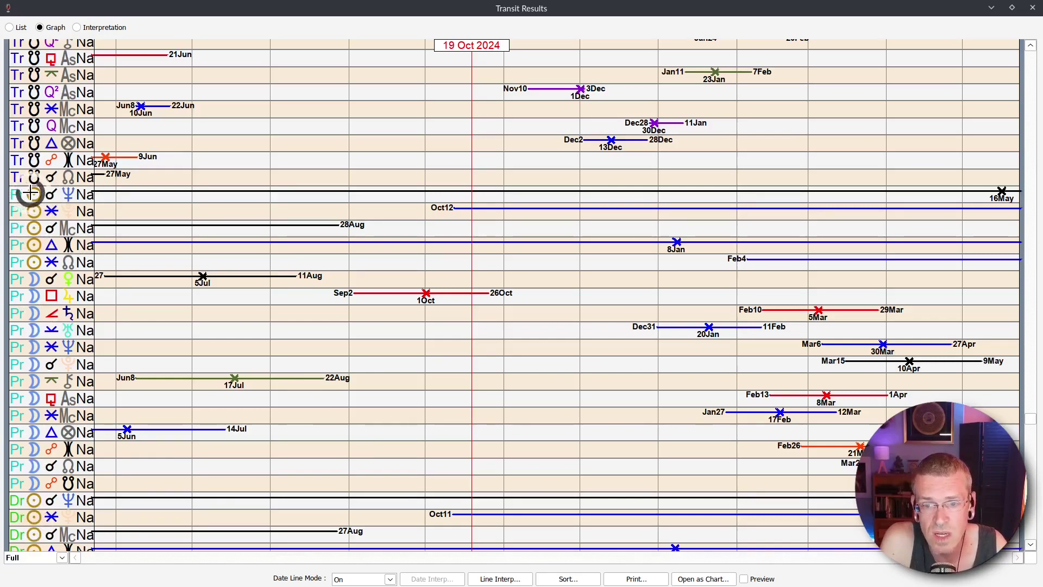
scroll(180, 348, down, 6)
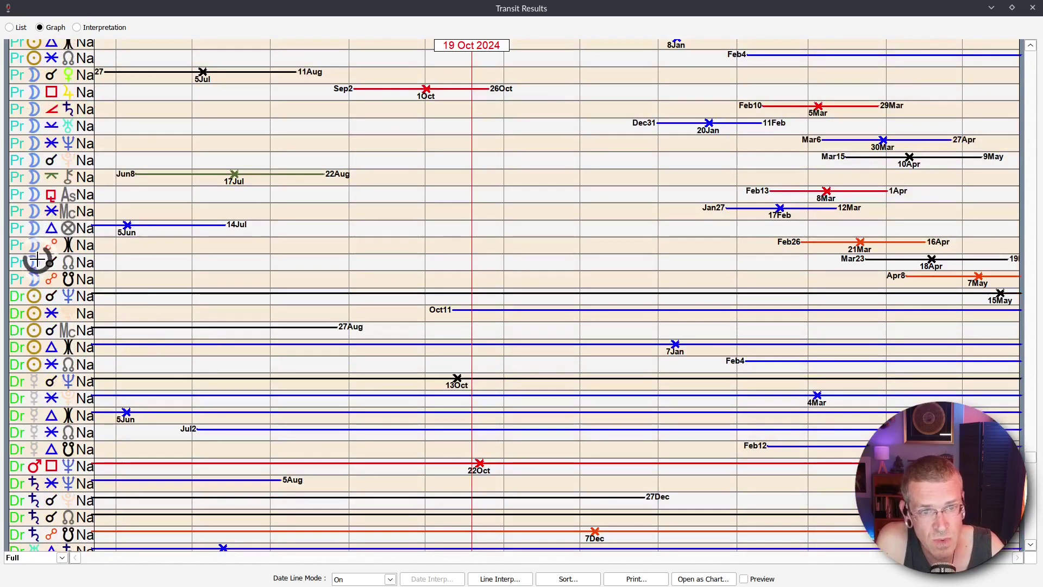
scroll(38, 260, up, 5)
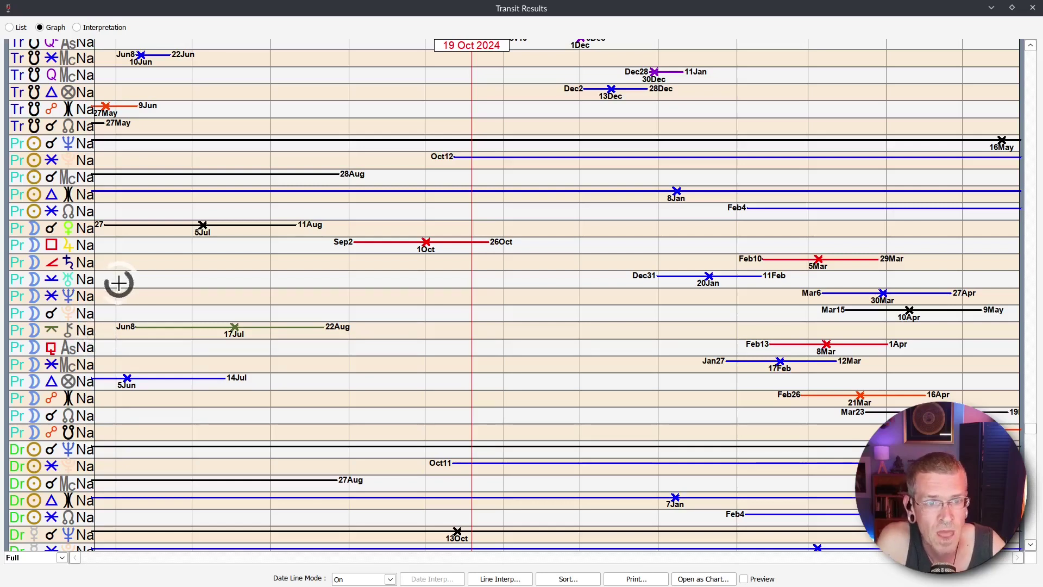
scroll(119, 283, down, 5)
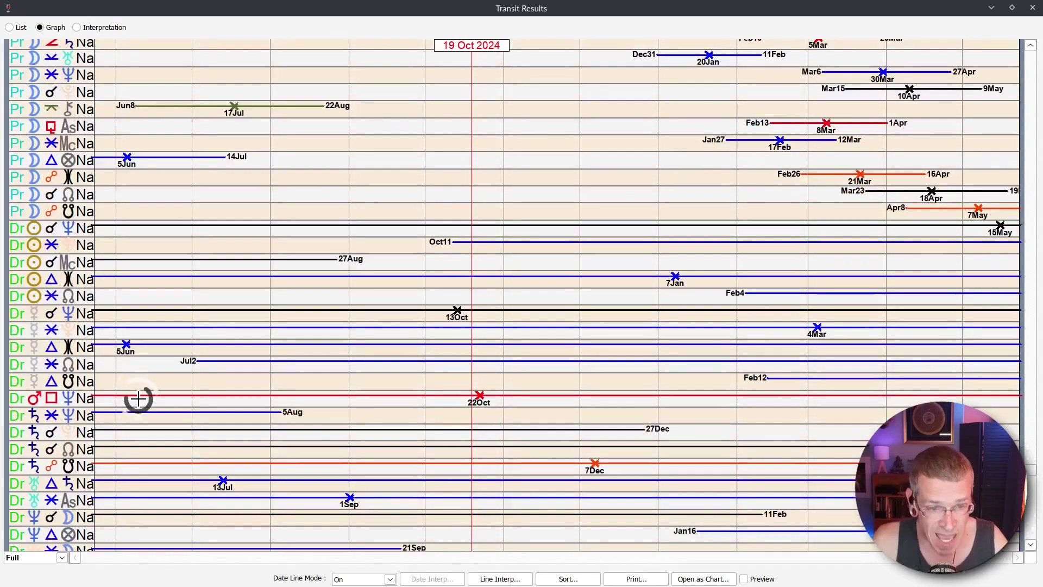
scroll(135, 395, down, 8)
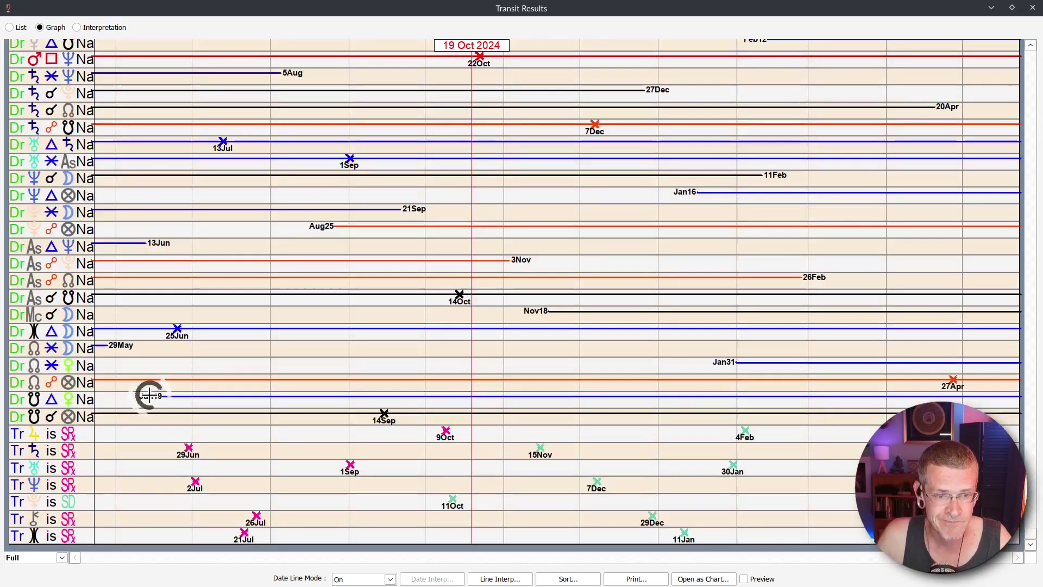
- Sort the transit search results by Aspect in ascending order and return to the beginning of the graph
click(568, 579)
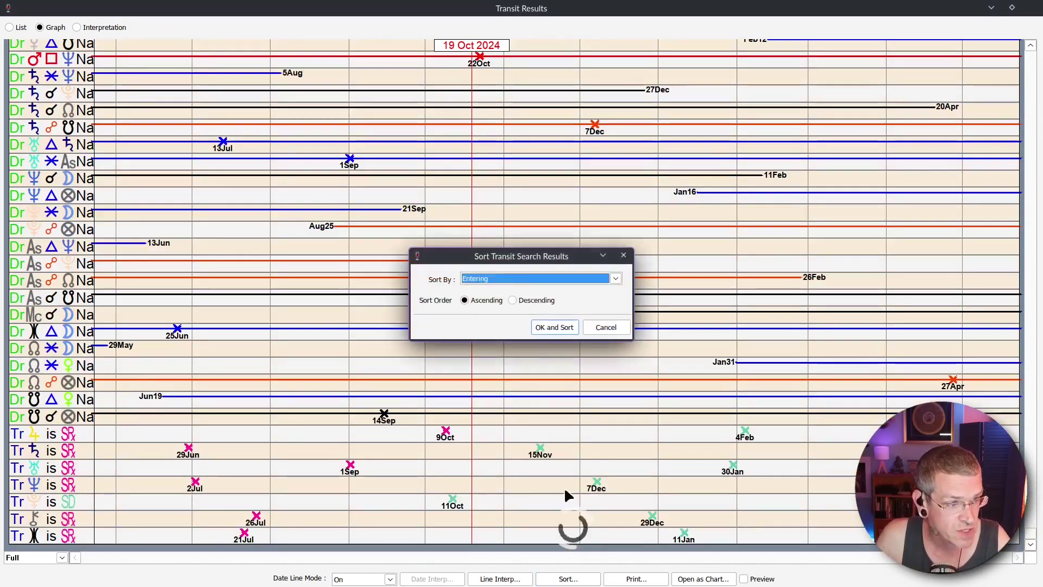
click(482, 280)
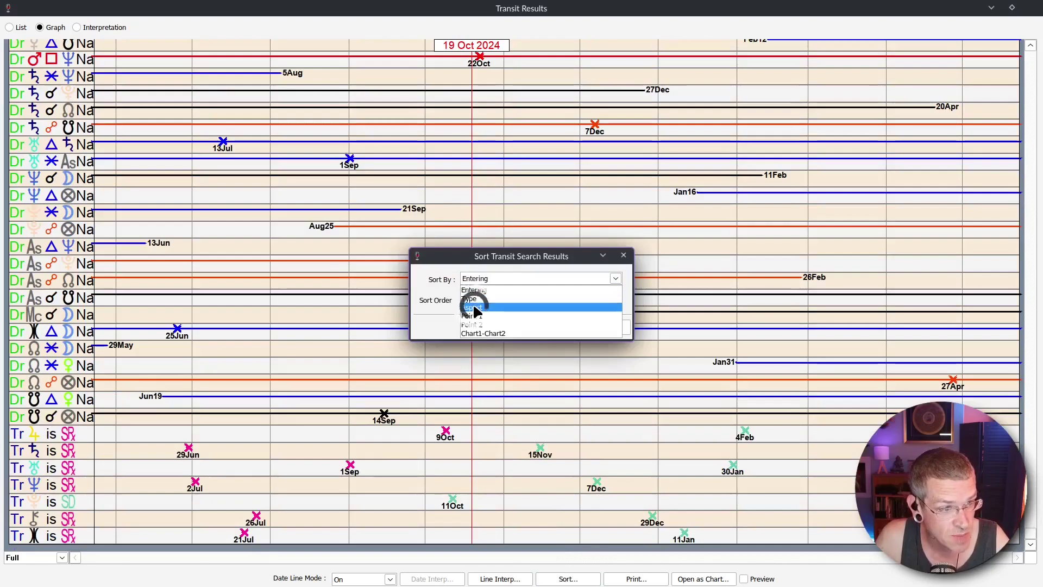
click(463, 305)
click(554, 327)
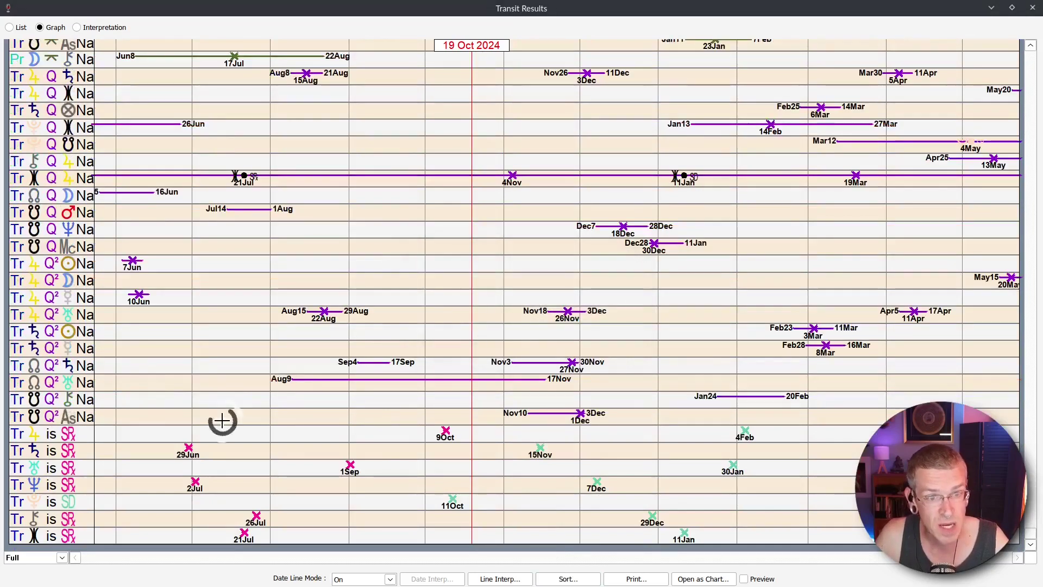
drag(1030, 538, 1005, 51)
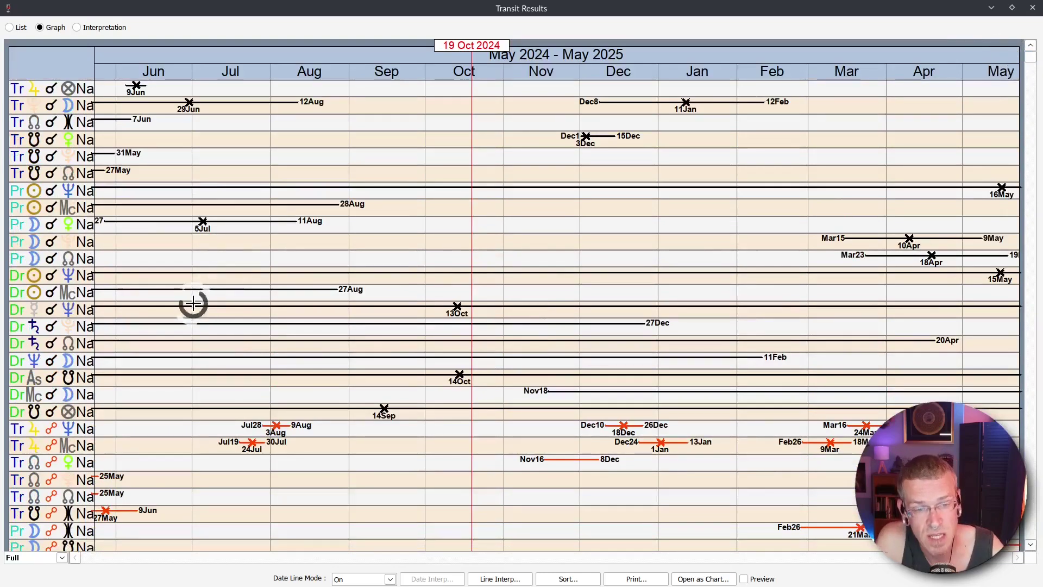
- Examine the conjunctions, oppositions, trines, squares and sextiles in the aspect-sorted graph
scroll(84, 224, down, 2)
scroll(140, 245, down, 4)
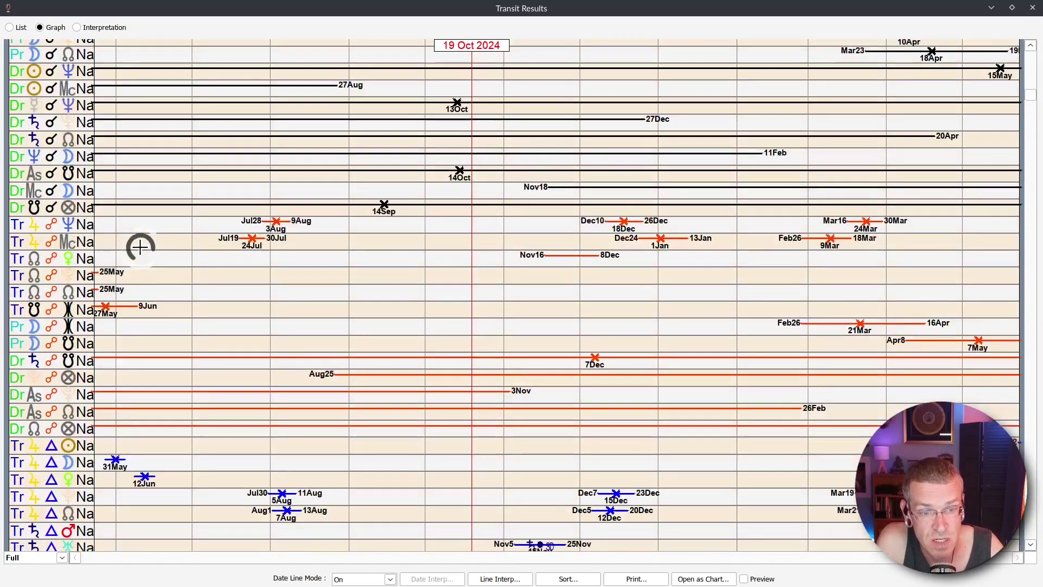
scroll(139, 247, up, 6)
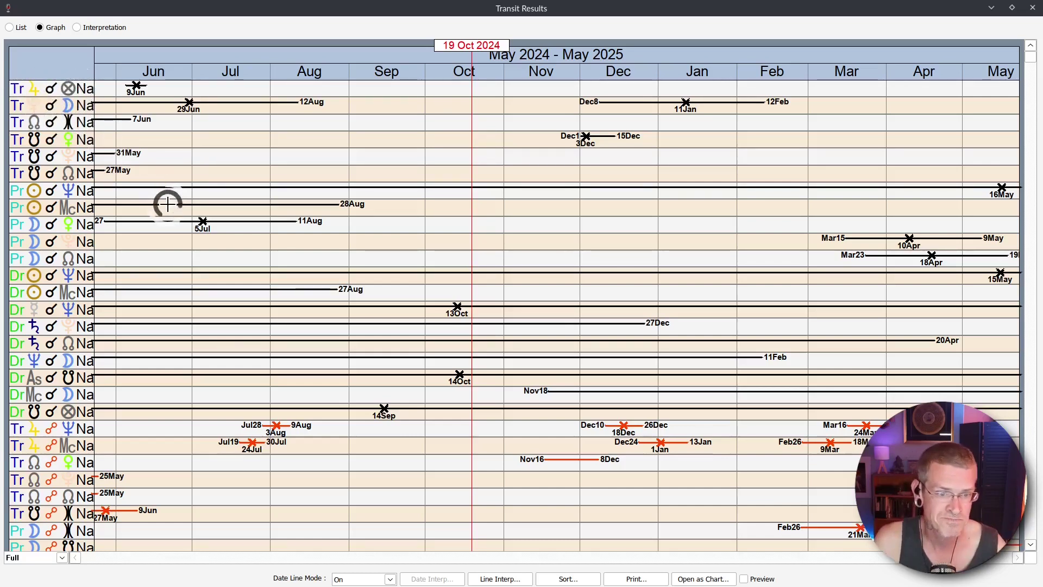
scroll(191, 278, down, 5)
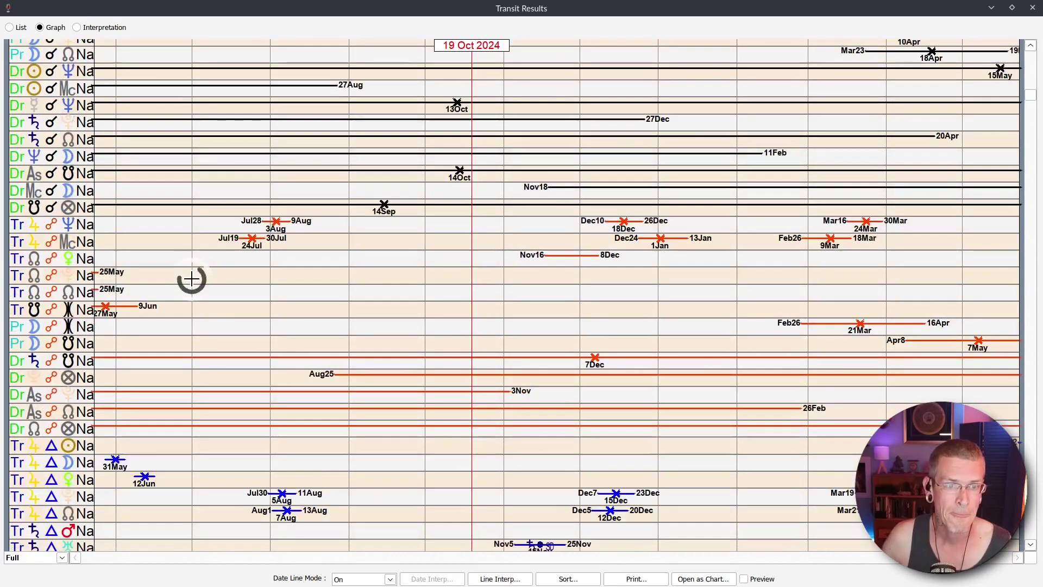
scroll(191, 278, down, 10)
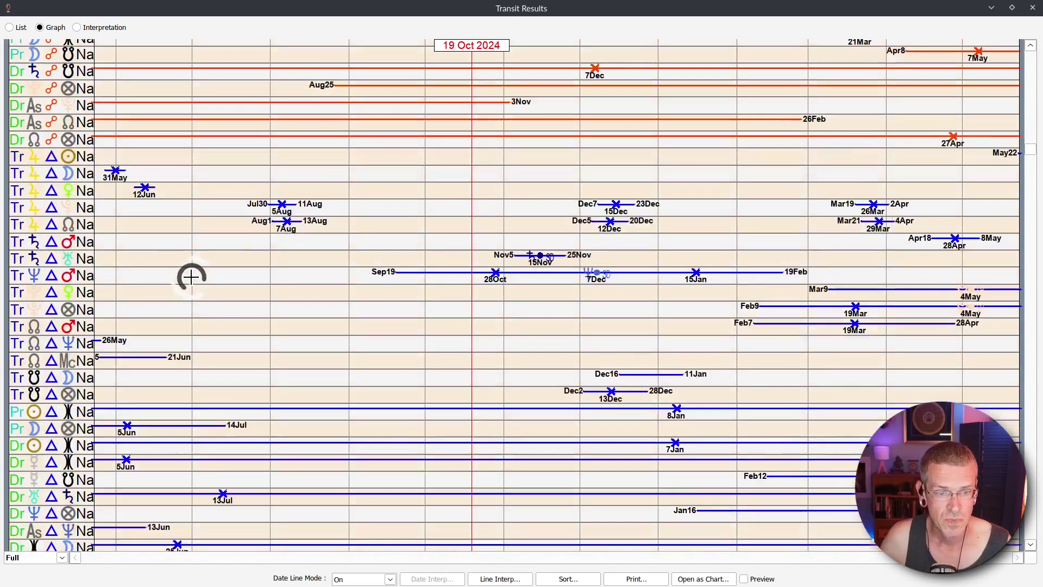
scroll(191, 275, down, 2)
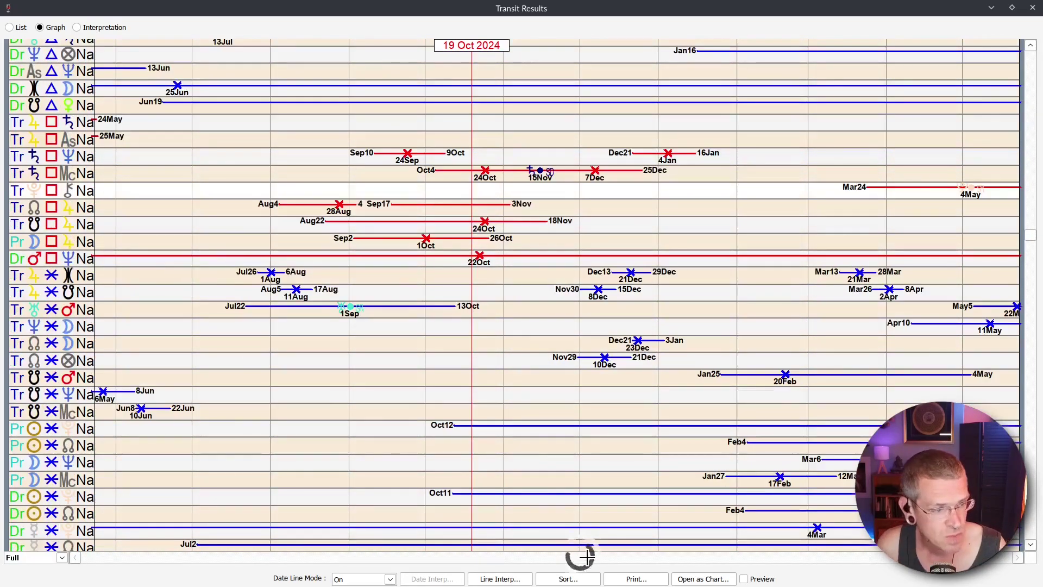
- Sort the transit search results by Point 1 in ascending order and go back to the start of the graph
click(591, 579)
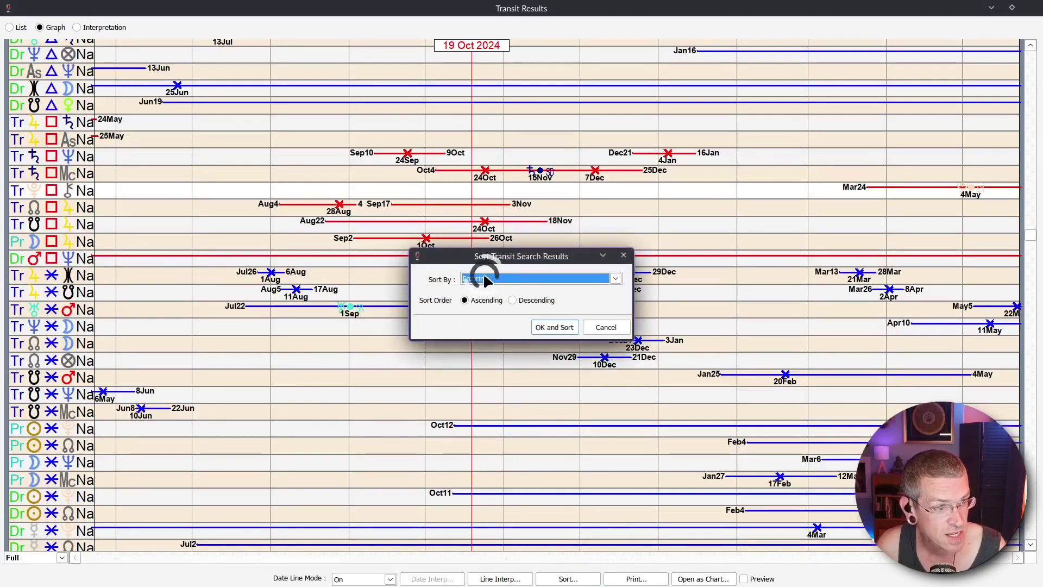
click(478, 278)
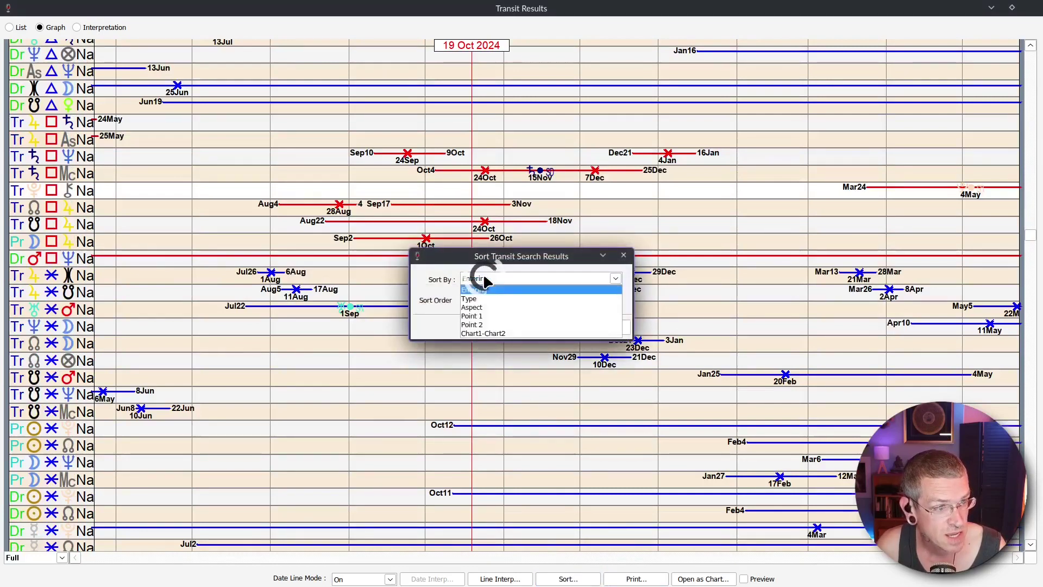
click(481, 316)
click(533, 326)
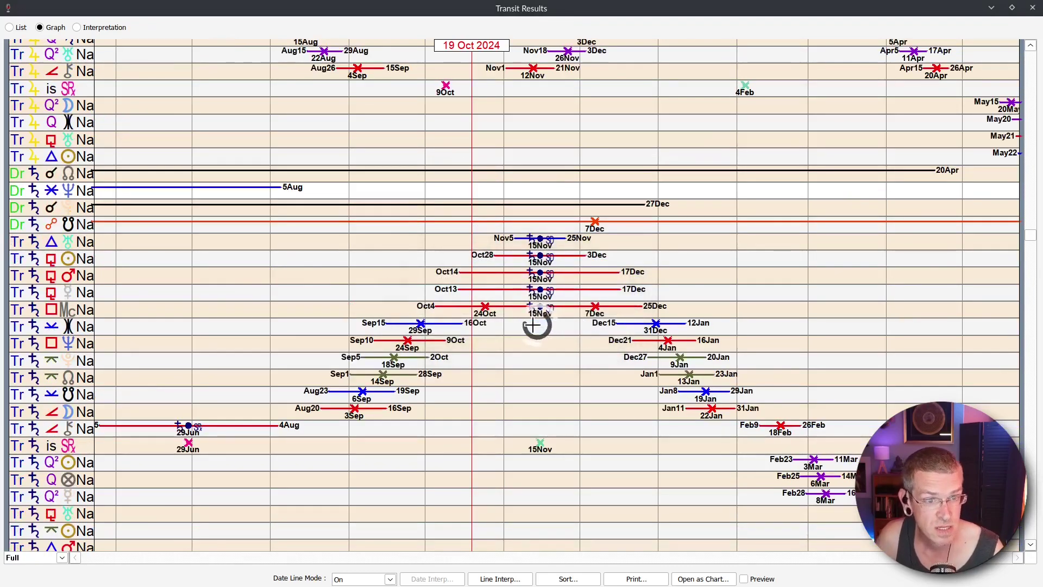
scroll(35, 331, up, 9)
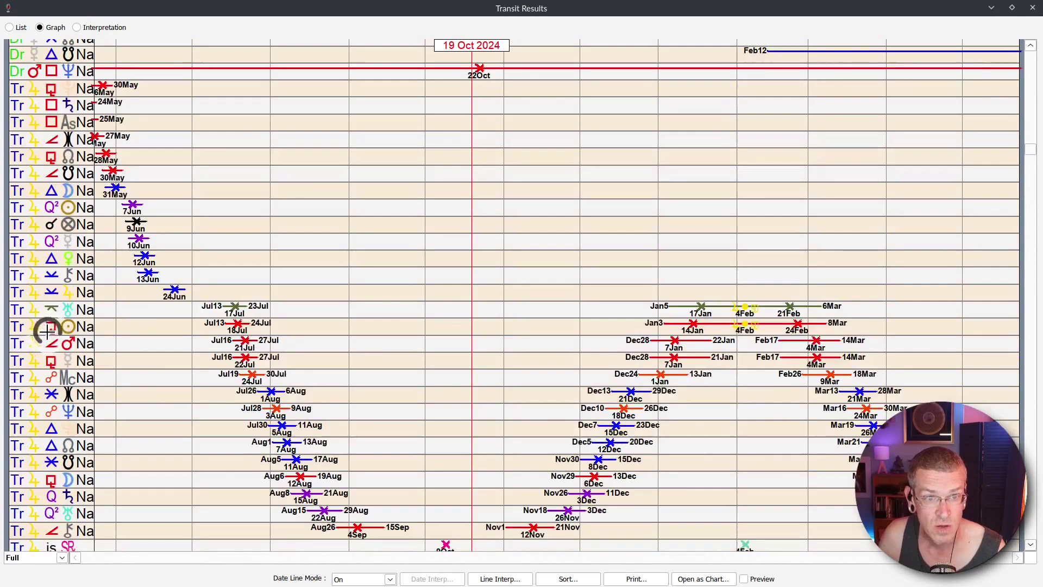
scroll(47, 330, up, 10)
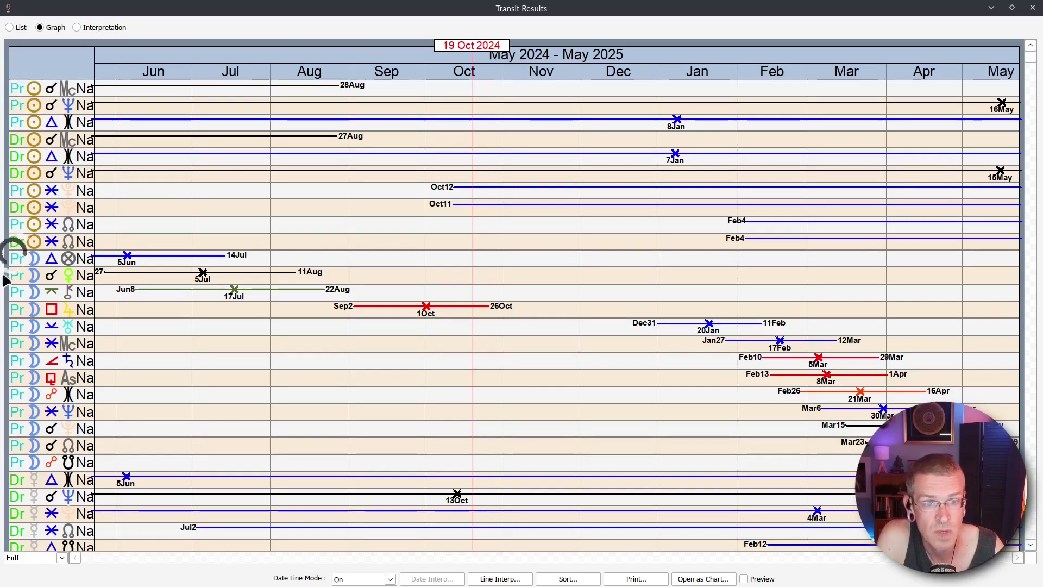
- Review the aspects grouped by first point, from the Sun and Moon through Jupiter and Saturn to Neptune
scroll(71, 319, down, 2)
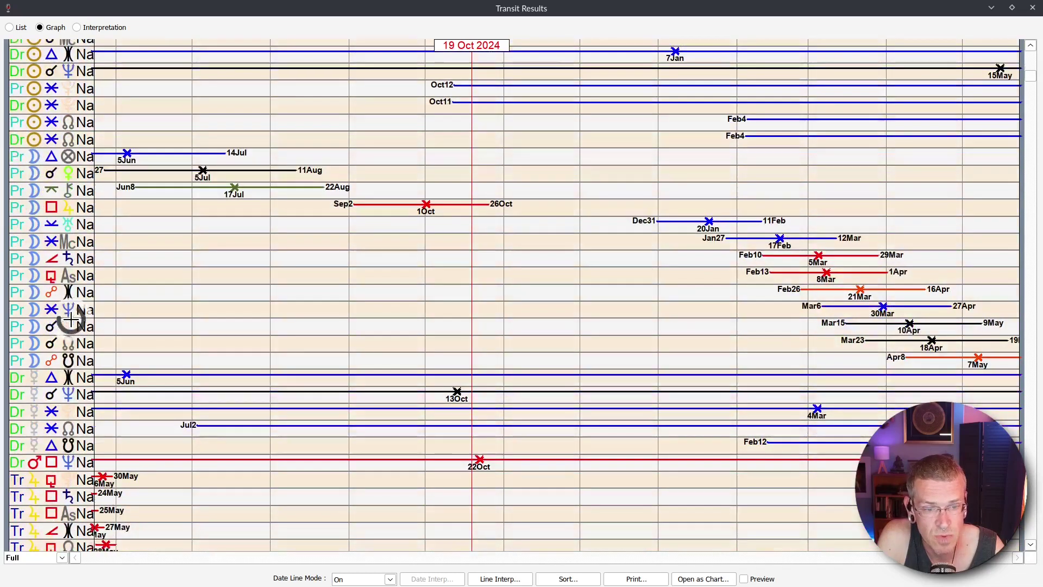
scroll(72, 319, up, 2)
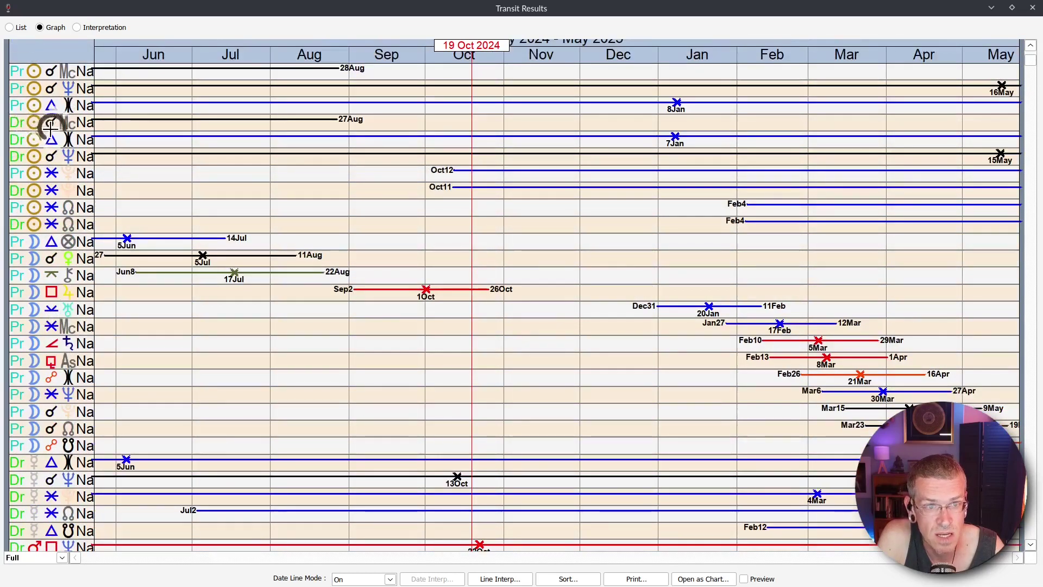
scroll(148, 290, down, 5)
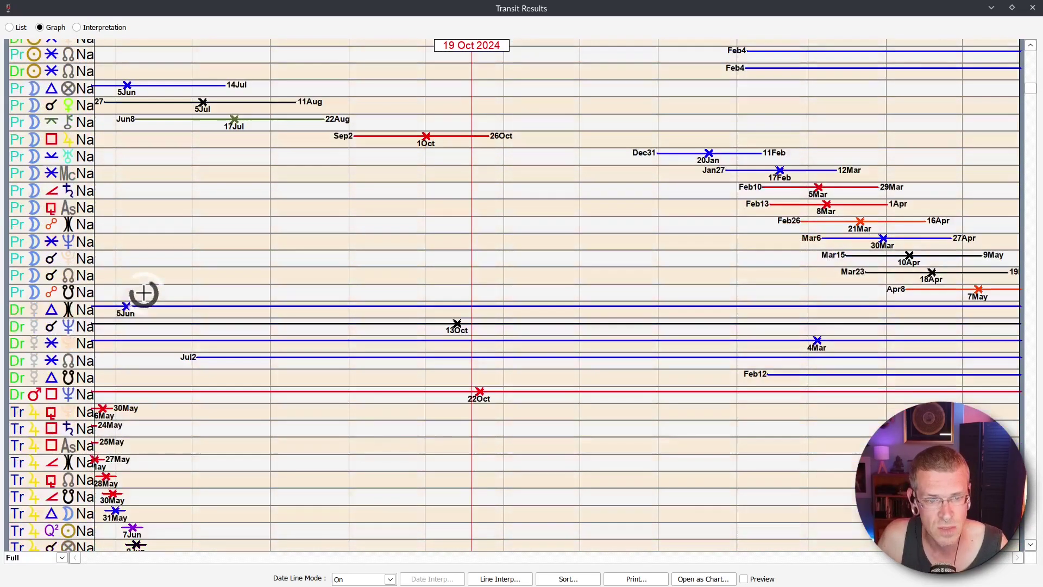
scroll(144, 293, down, 2)
scroll(31, 371, down, 5)
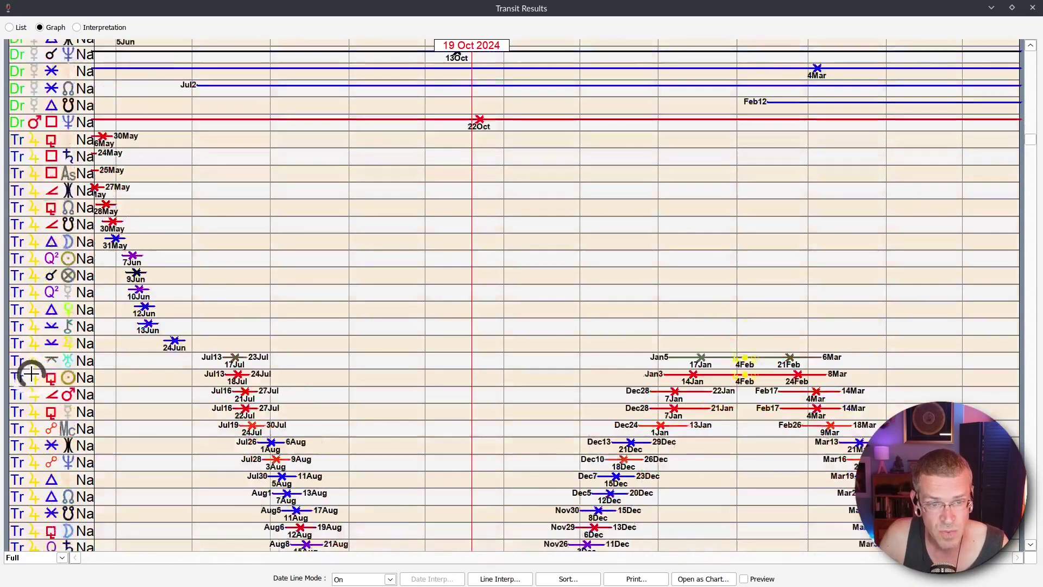
scroll(31, 371, down, 8)
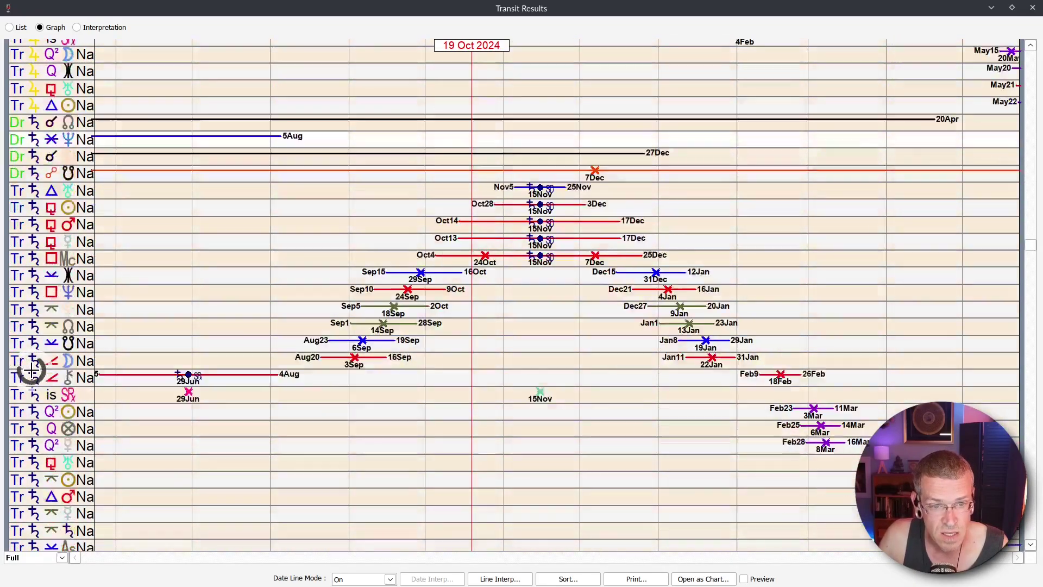
scroll(31, 371, down, 4)
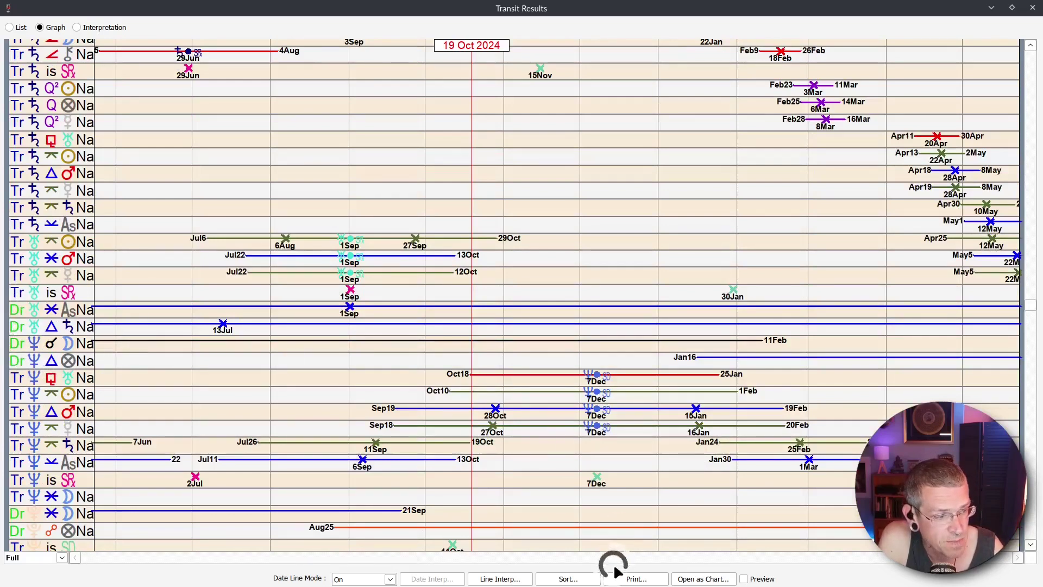
- Sort the results by Point 2 in ascending order and view the aspects to natal Saturn, Uranus and Neptune
click(568, 579)
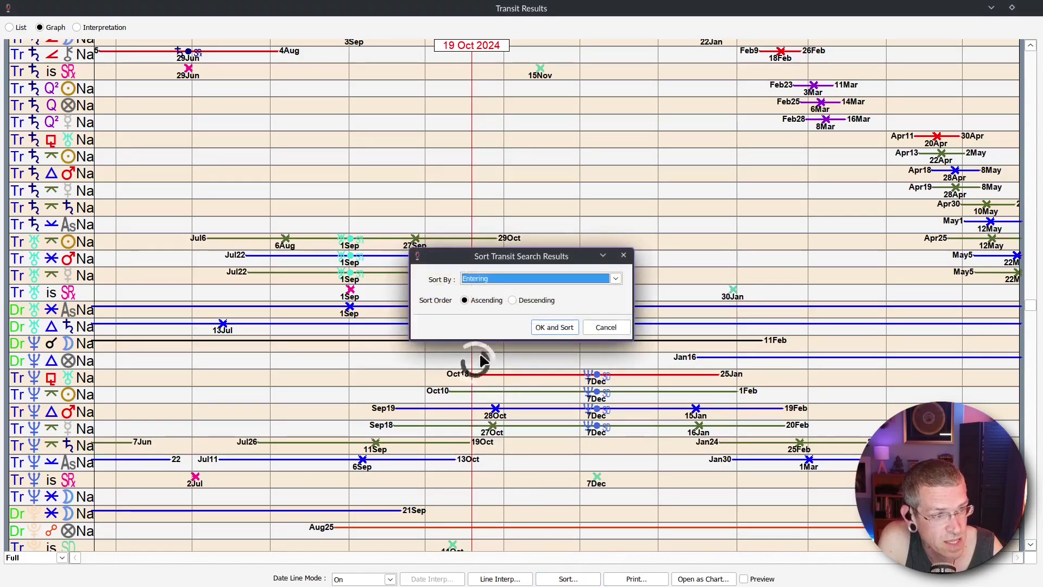
click(479, 280)
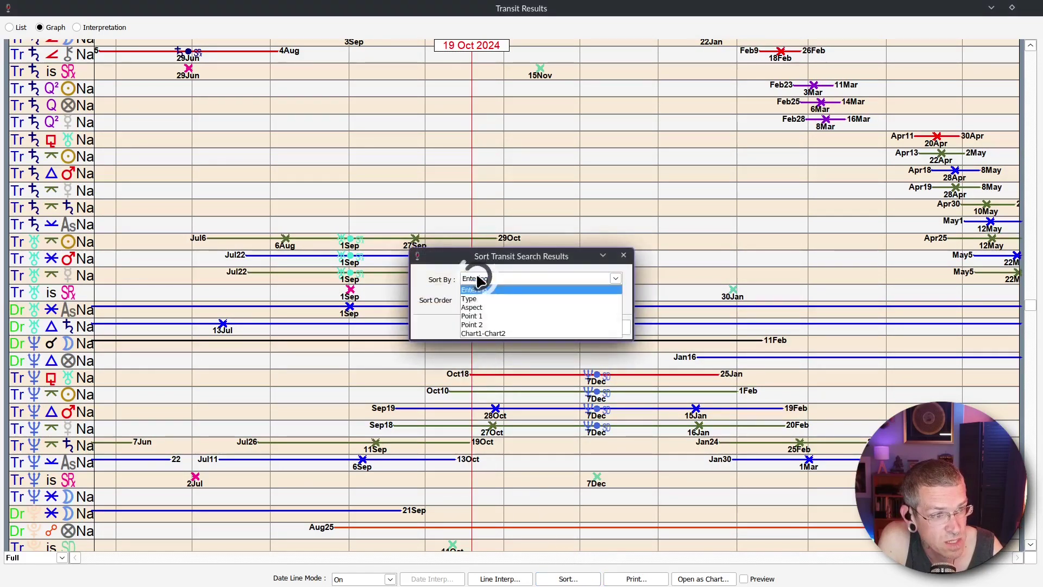
click(471, 325)
click(537, 326)
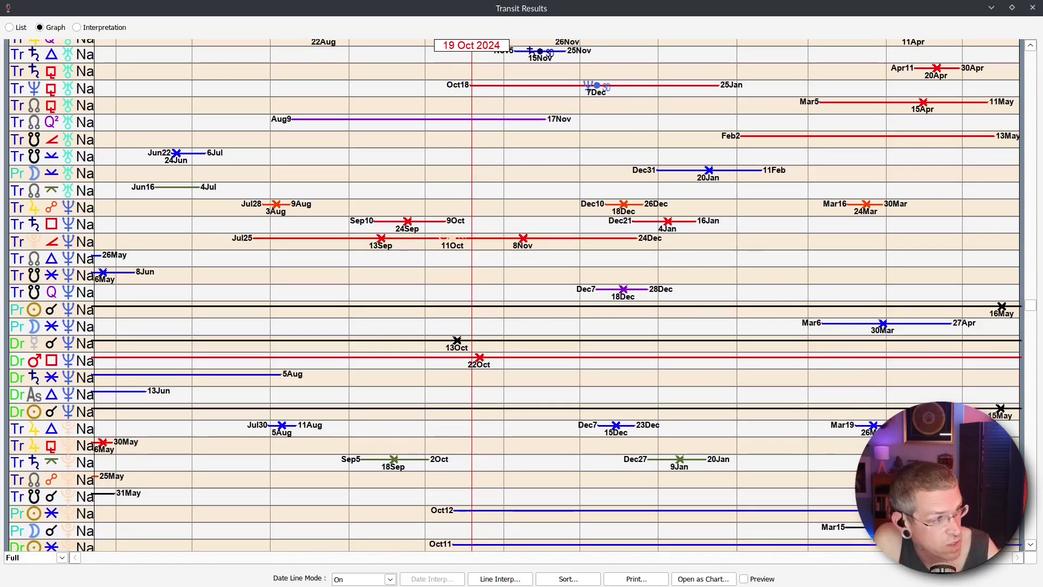
drag(1029, 307, 1029, 269)
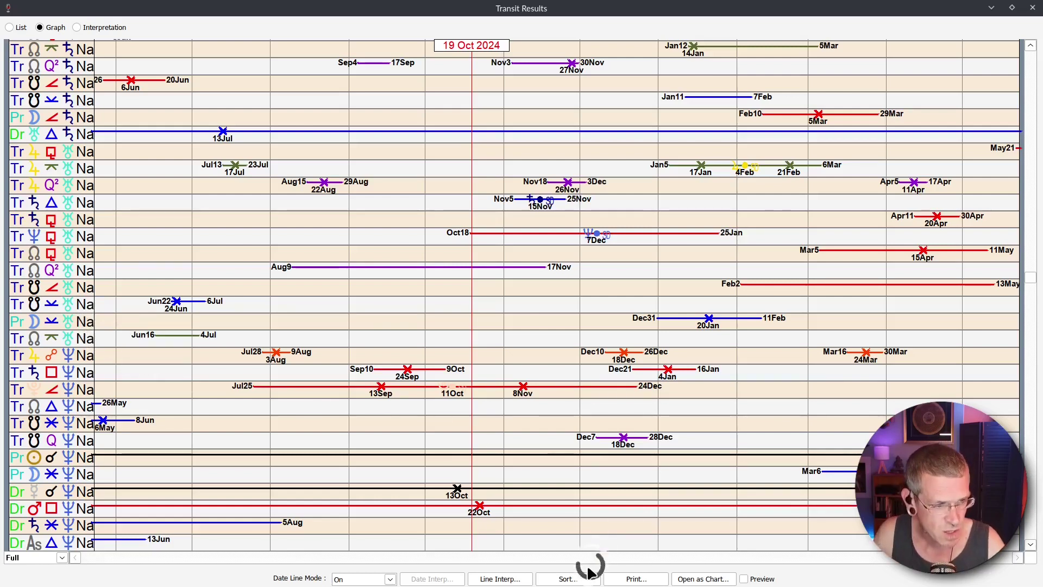
- Sort the results by Chart1-Chart2 in ascending order and look through the progressed and directed aspects
click(568, 578)
click(512, 279)
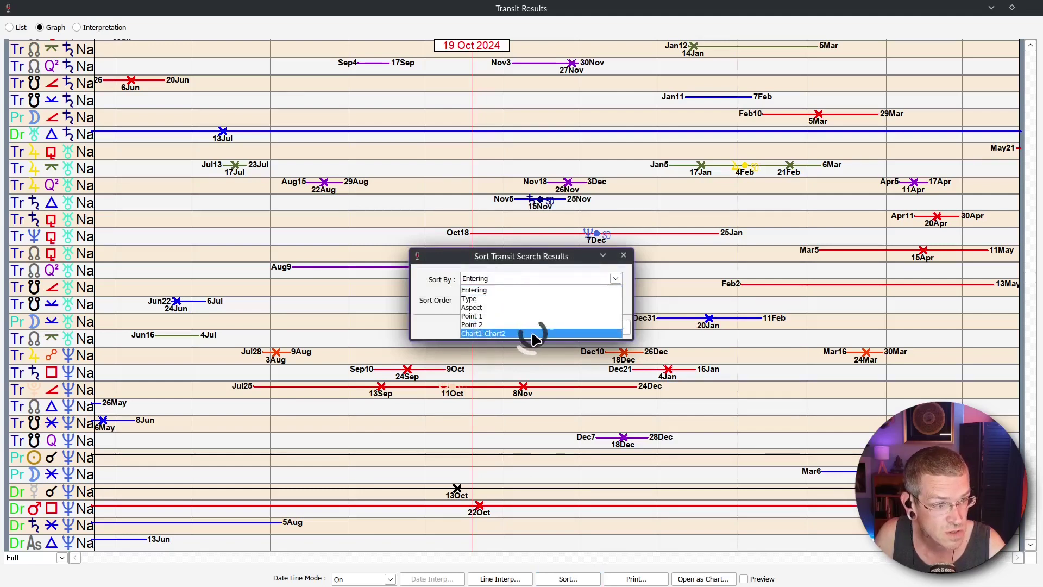
click(495, 333)
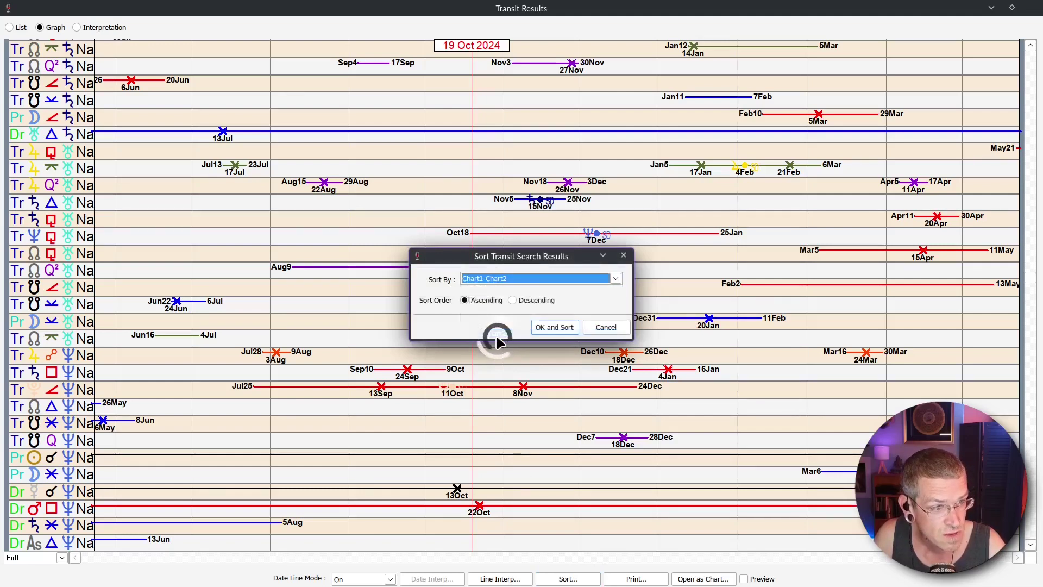
click(557, 329)
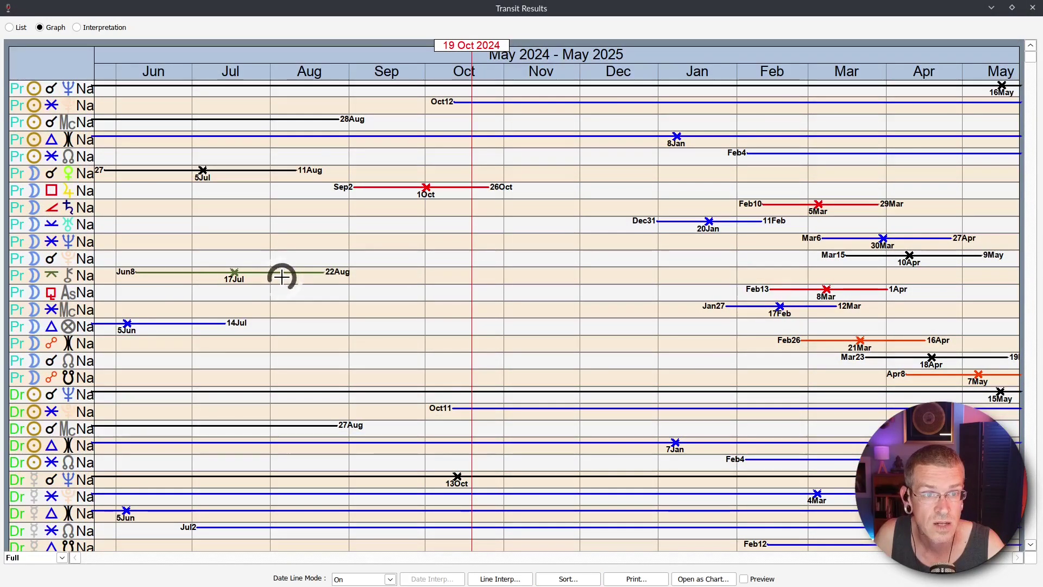
scroll(282, 277, down, 5)
scroll(282, 277, down, 13)
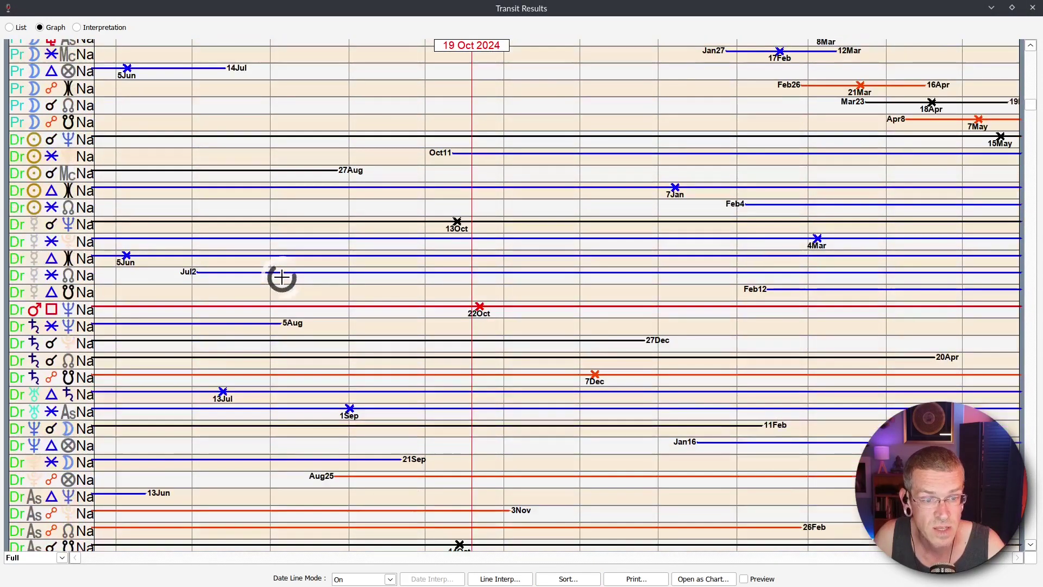
- Review the remaining directed aspects, the stations, and the transits from Jupiter and Saturn through to the lunar nodes
scroll(281, 277, down, 2)
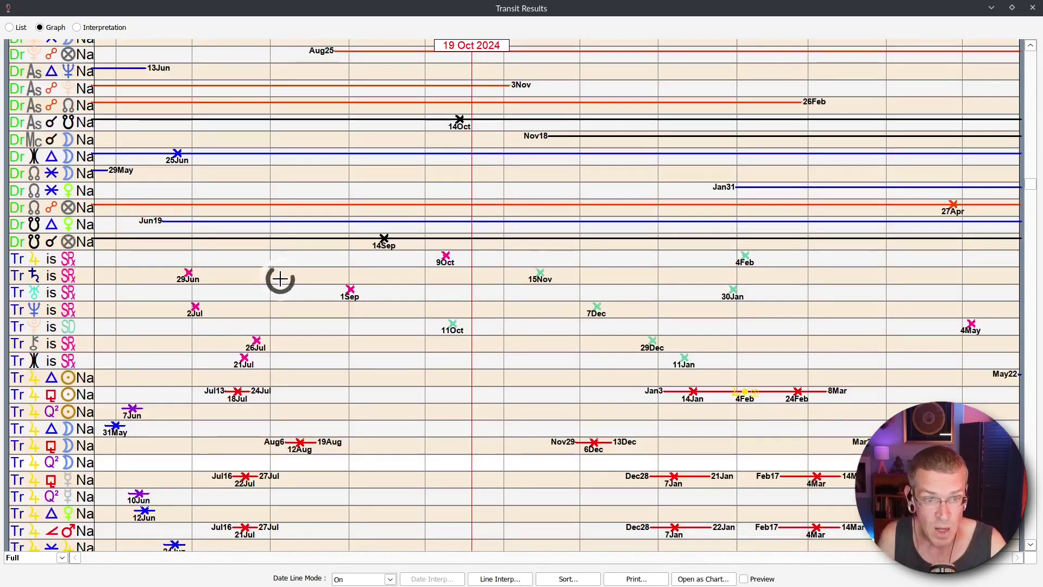
scroll(287, 299, down, 13)
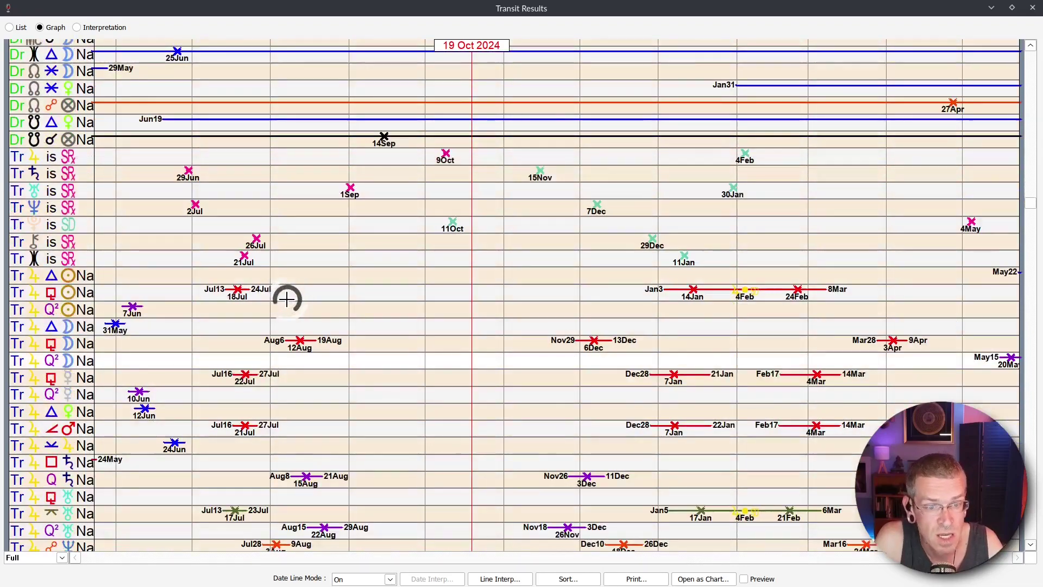
scroll(286, 298, down, 13)
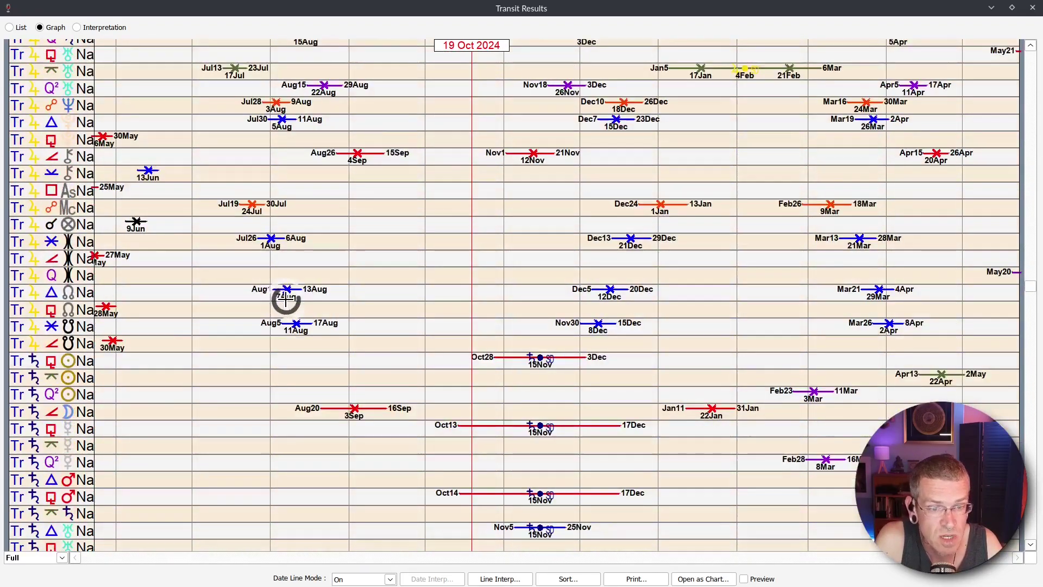
scroll(285, 299, down, 12)
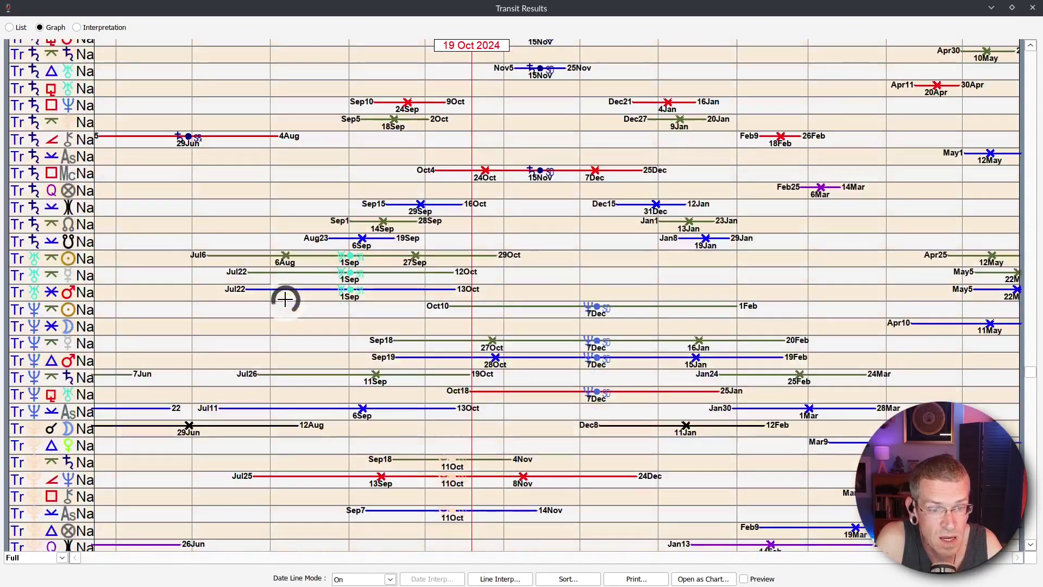
scroll(283, 300, down, 12)
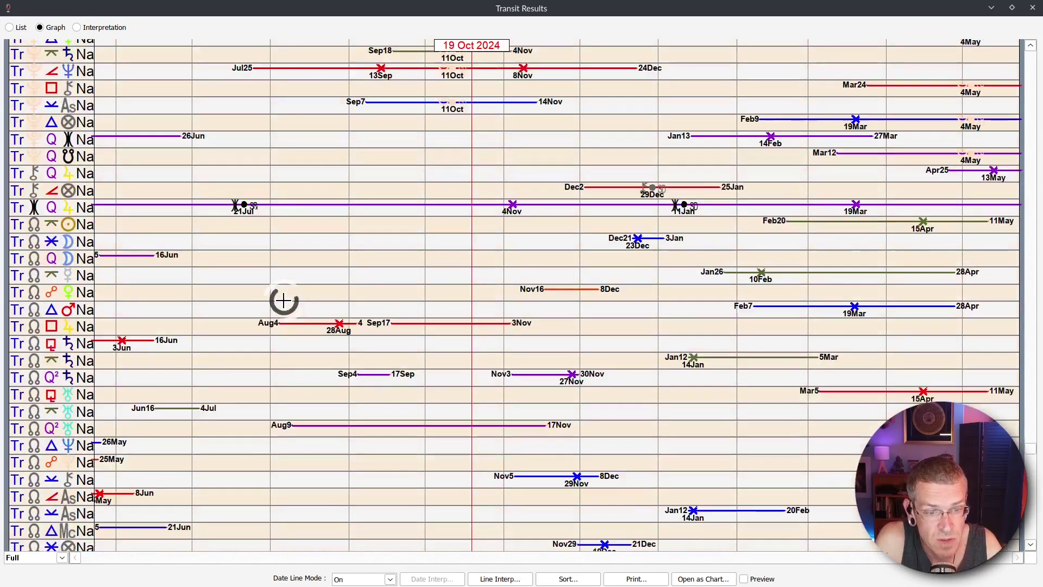
scroll(283, 301, down, 4)
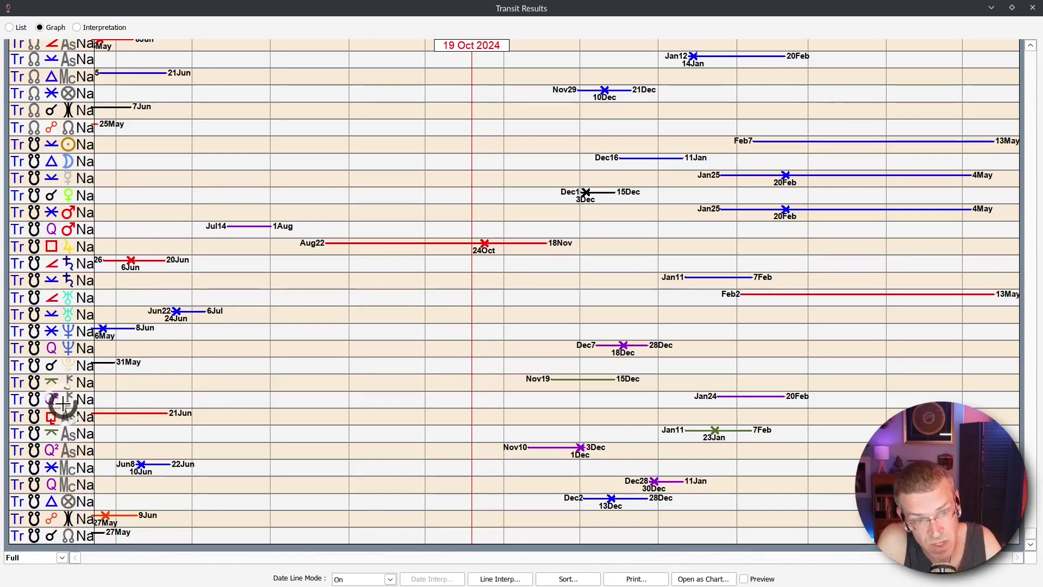
- Look back over the transit aspects from the end of the graph to the directed and progressed Moon aspects
scroll(61, 400, up, 15)
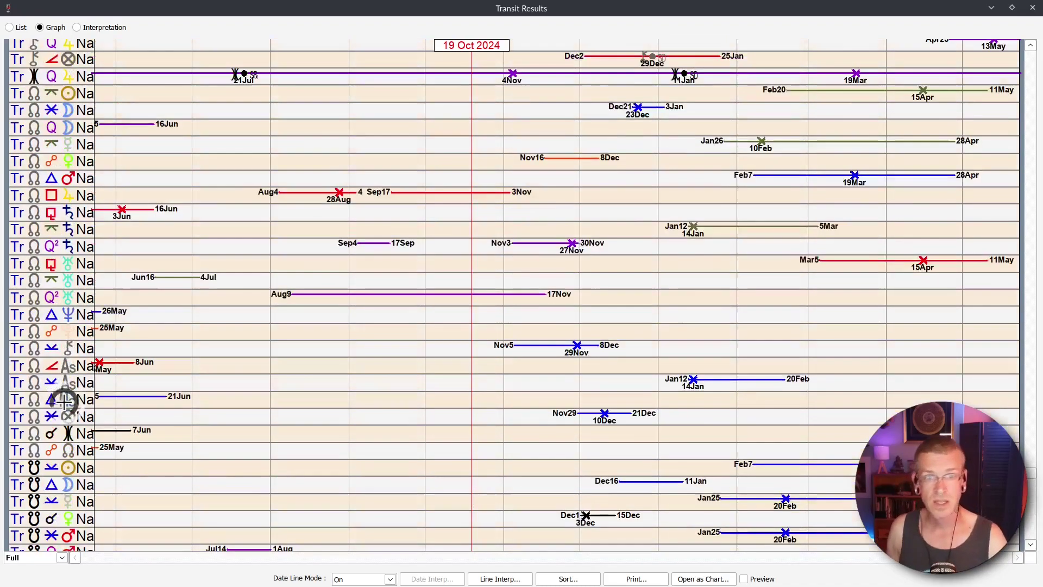
scroll(64, 401, up, 15)
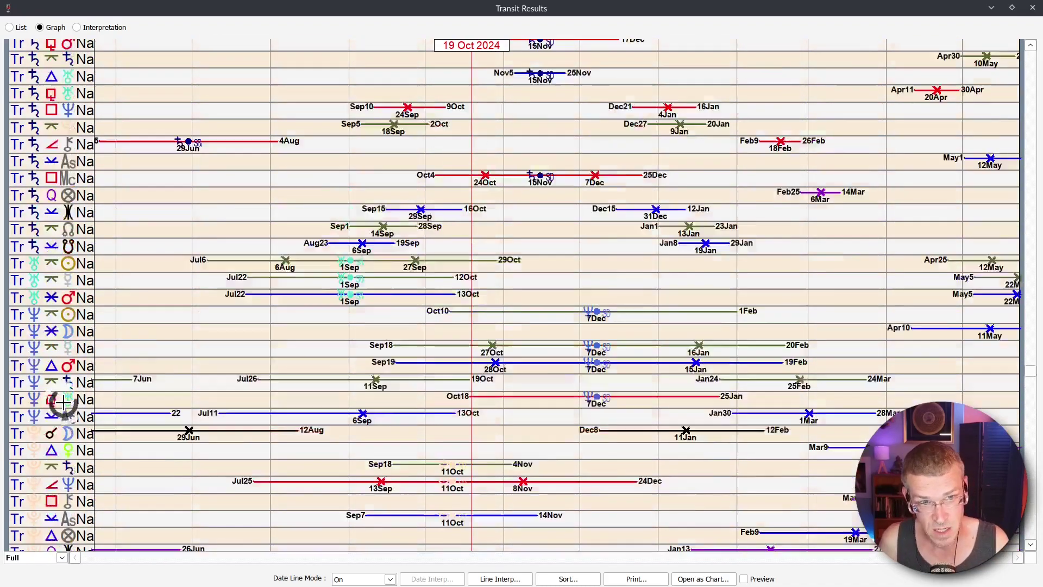
scroll(64, 402, up, 15)
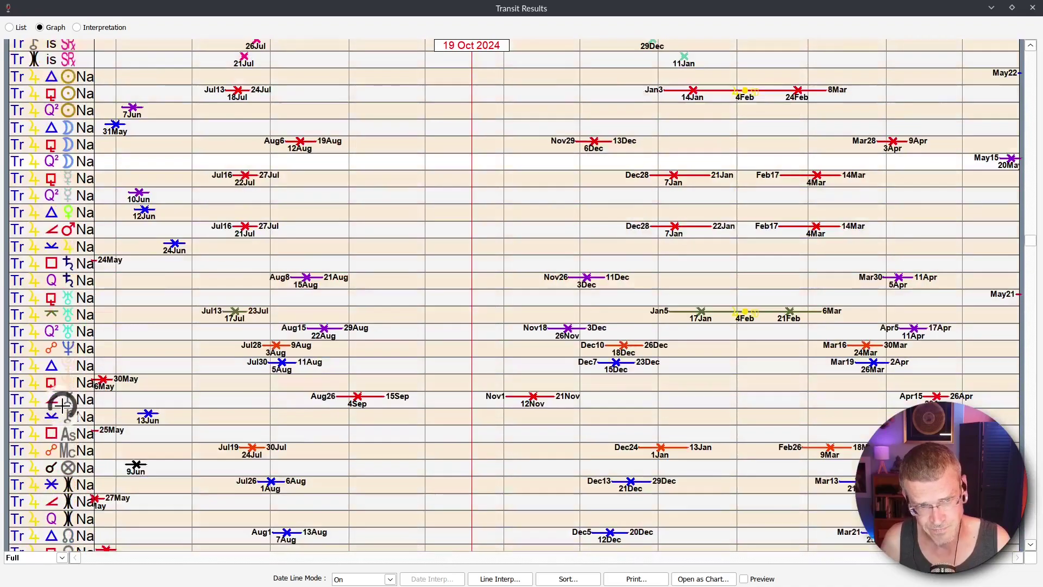
scroll(61, 405, up, 15)
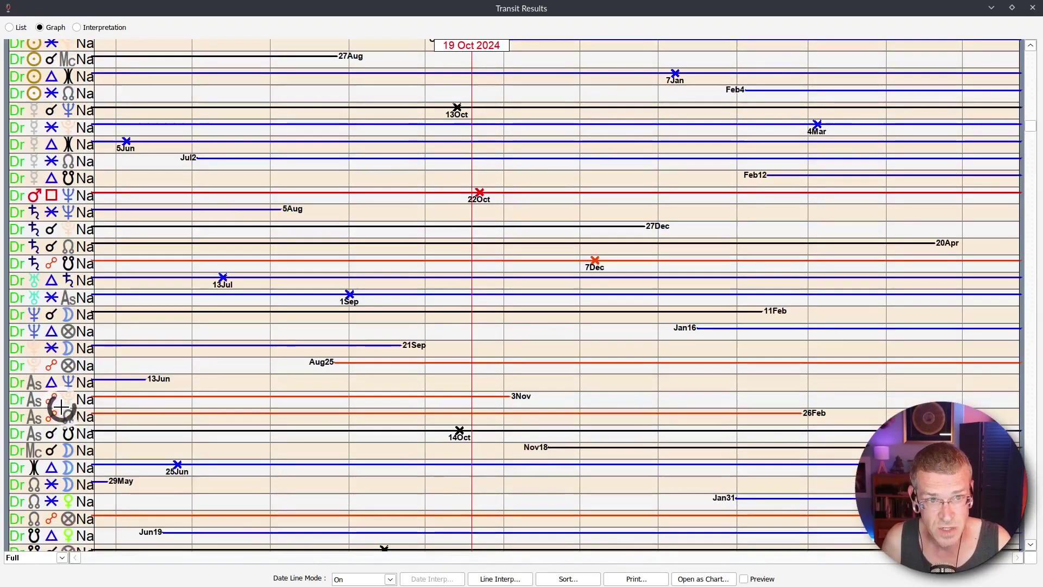
scroll(61, 406, down, 3)
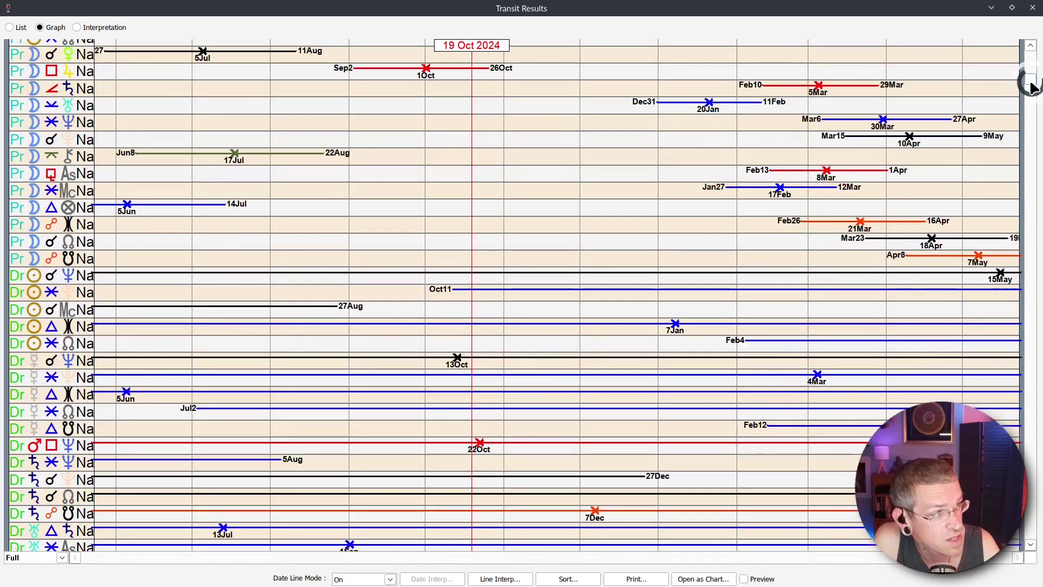
- Sort the results by Point 2 in ascending order and view the aspects to natal Jupiter, Saturn and Uranus
click(568, 578)
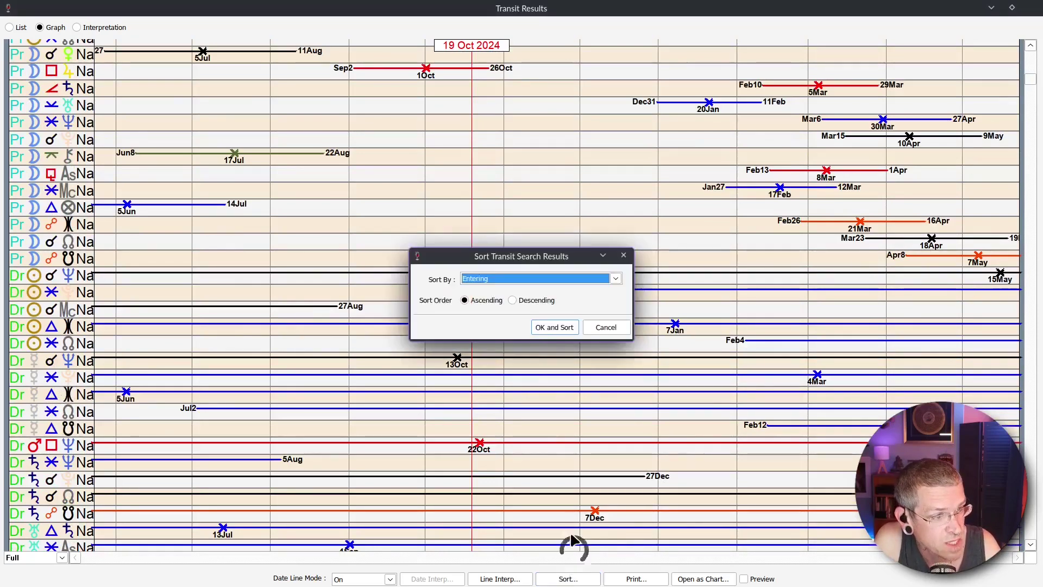
click(496, 279)
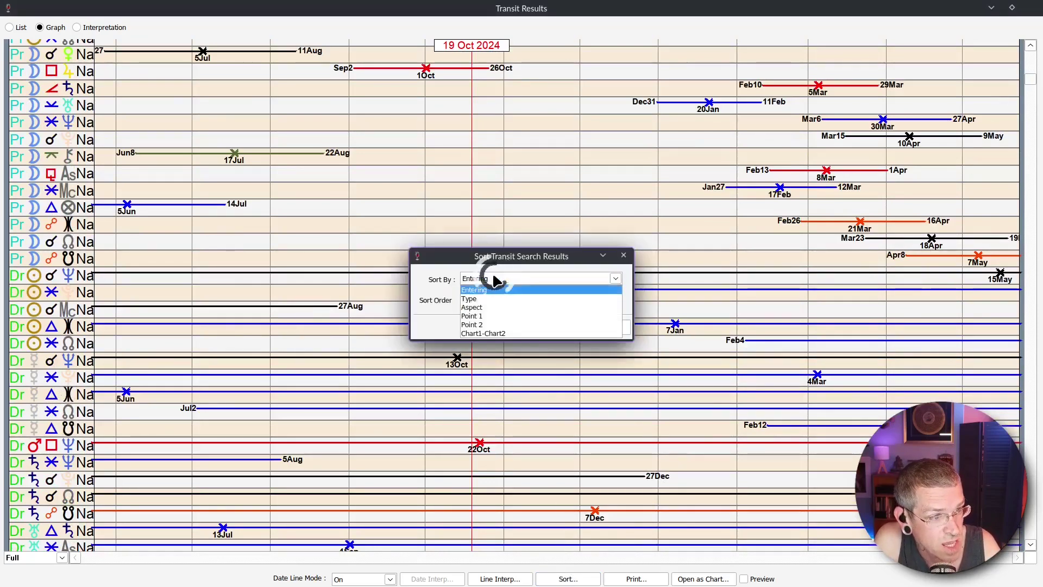
click(475, 322)
click(554, 327)
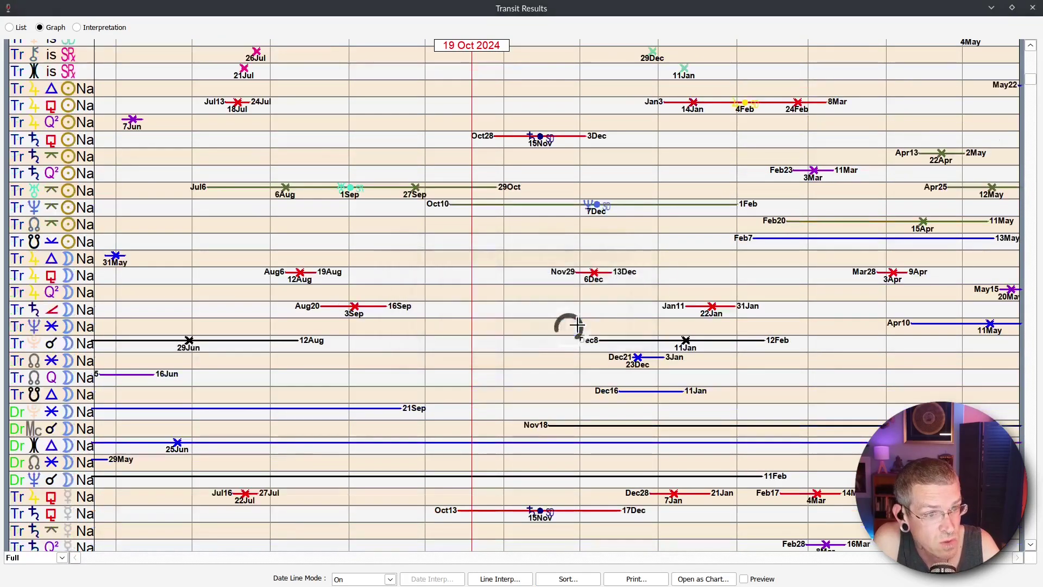
drag(1032, 76, 1009, 232)
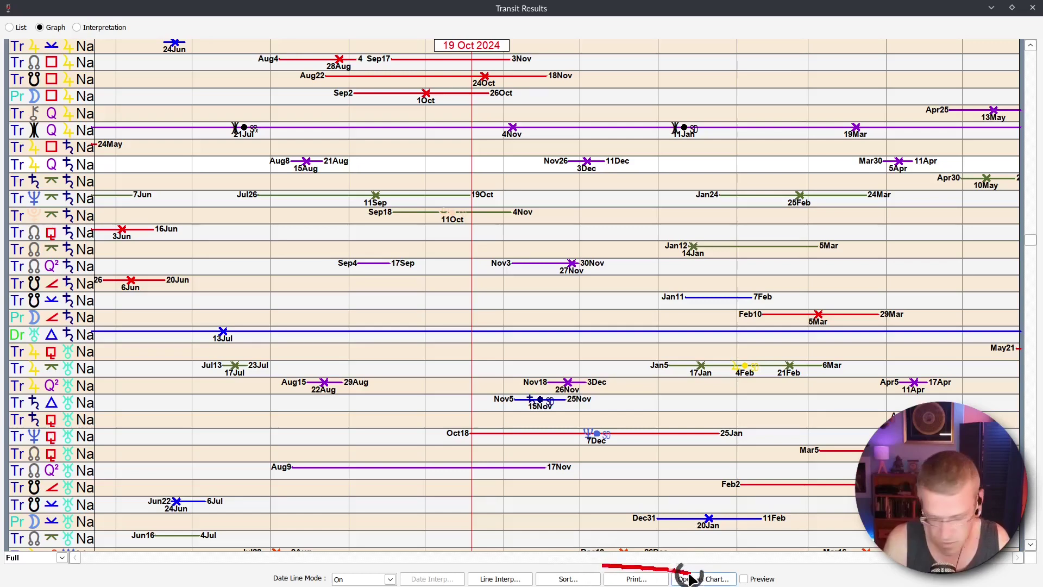
- Open the print settings for the transit graph and close them without printing
click(635, 578)
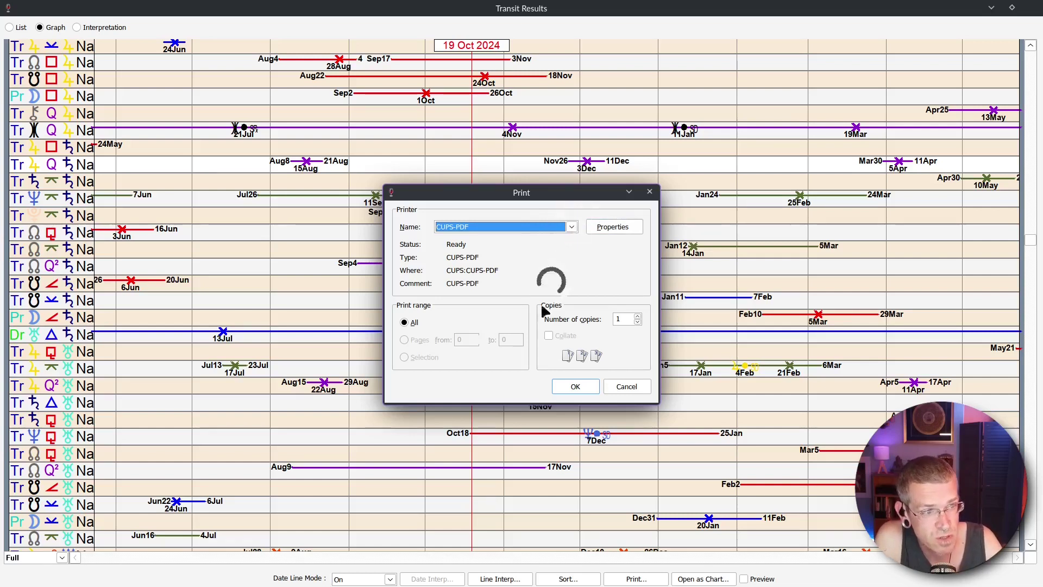
click(627, 388)
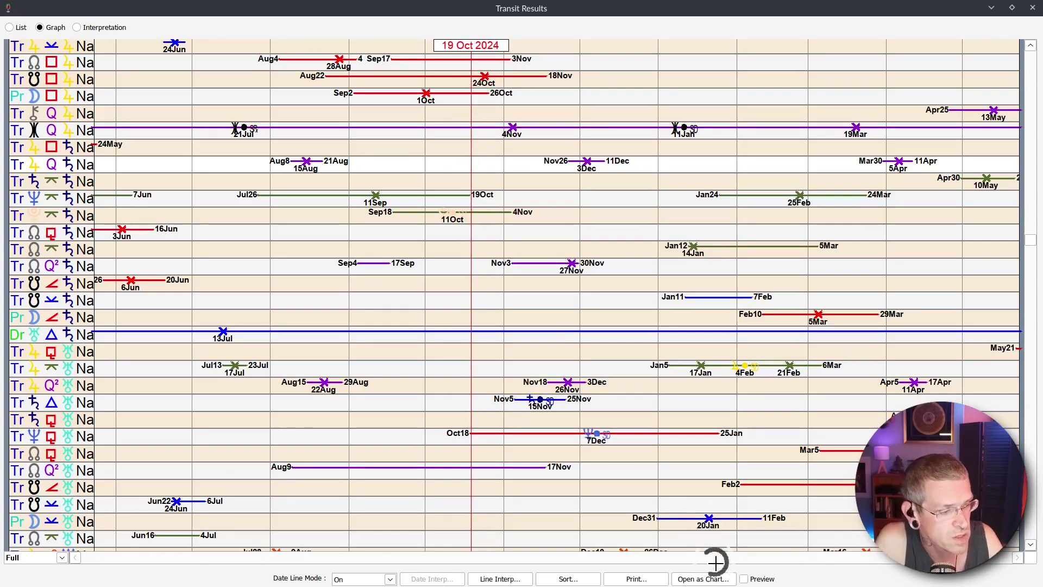
- Open the 19 Oct 2024 date line position as a chart and shrink the results window to reveal the four-ring wheel
click(706, 579)
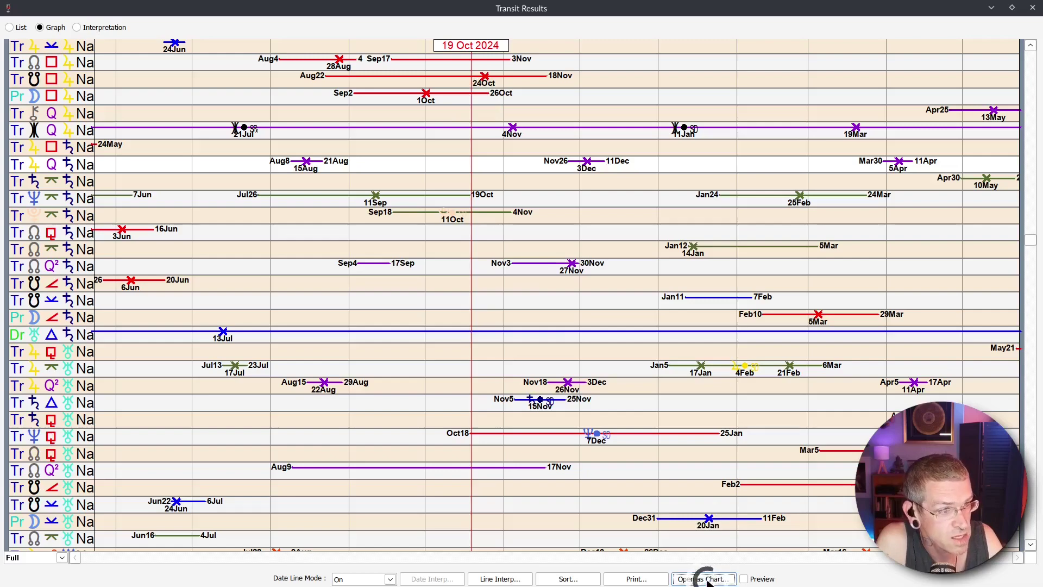
click(1012, 8)
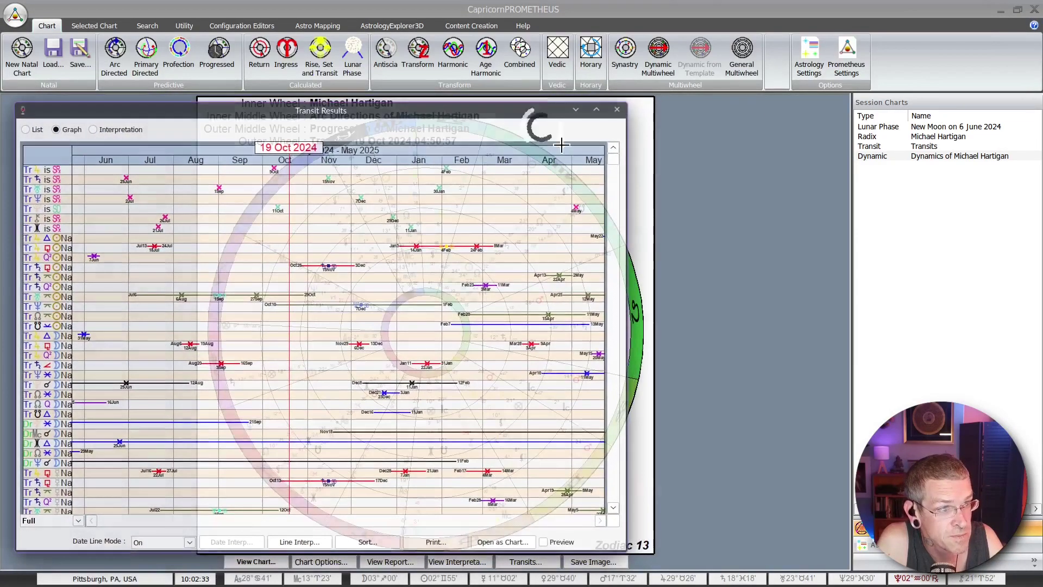
drag(619, 227, 184, 253)
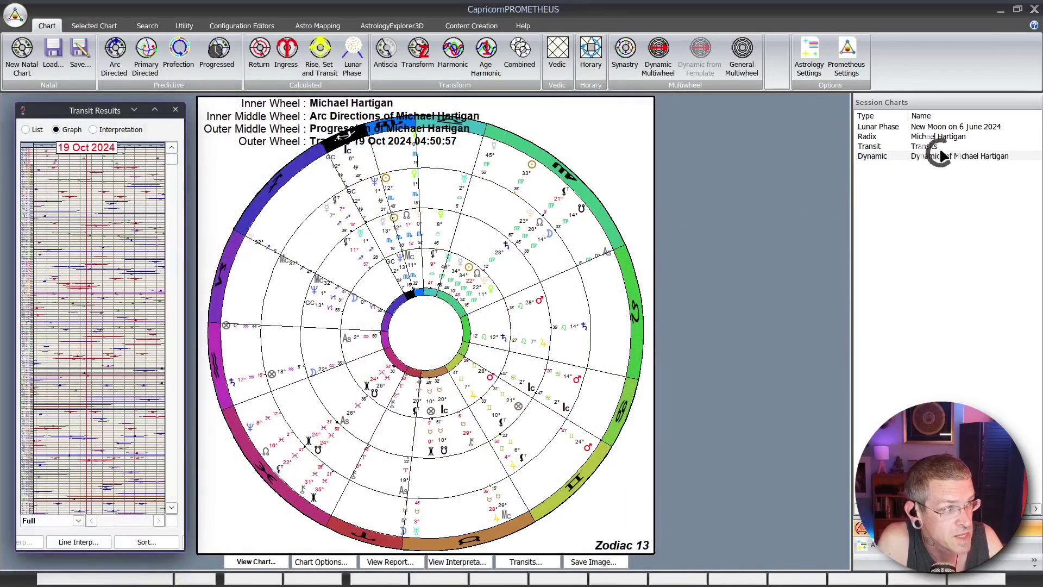
- Preview the QuadWheel and Four Wheels page designs for the dynamic chart and leave without applying one
click(931, 155)
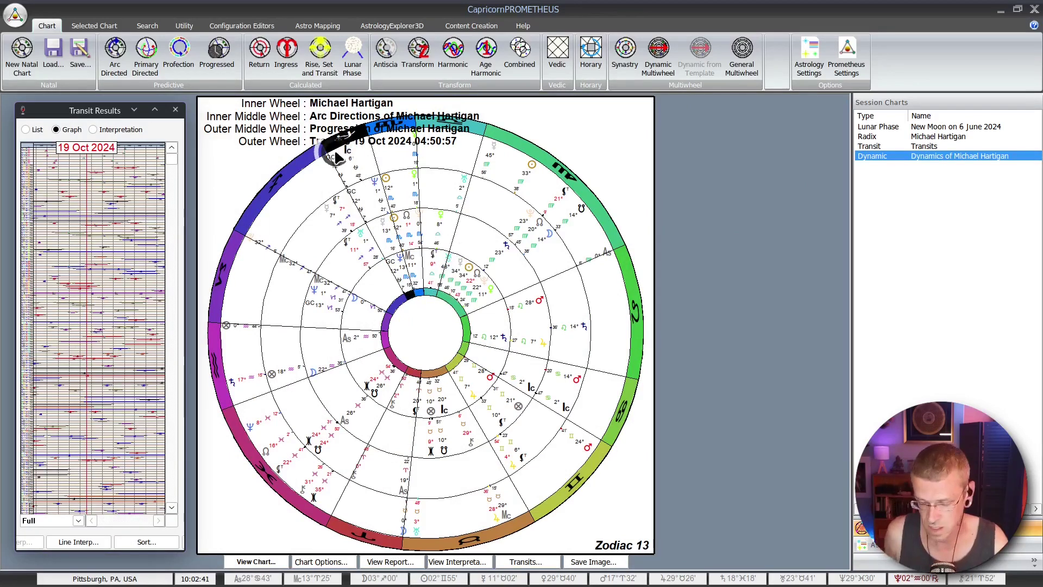
click(256, 562)
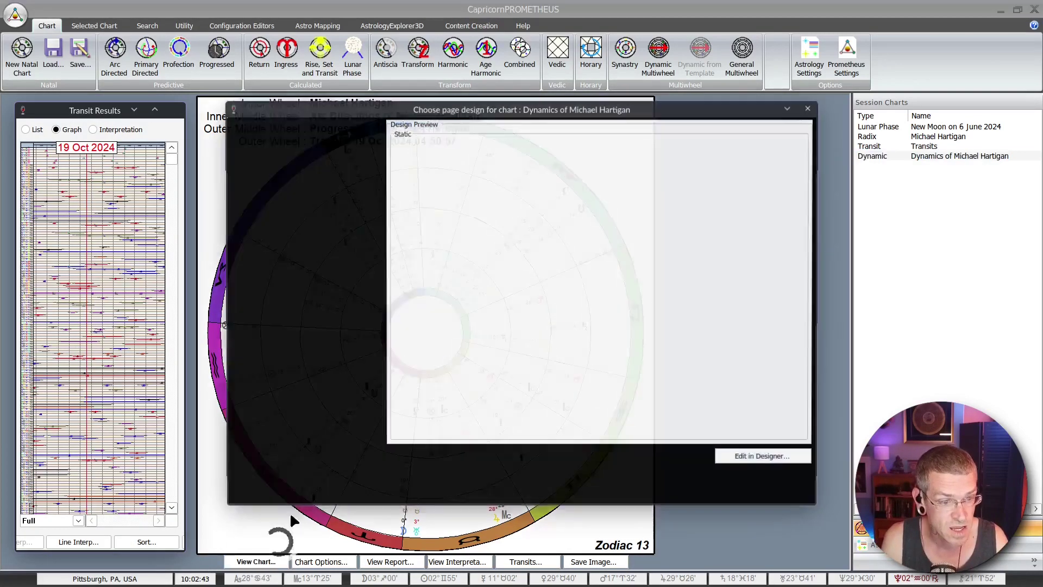
click(270, 159)
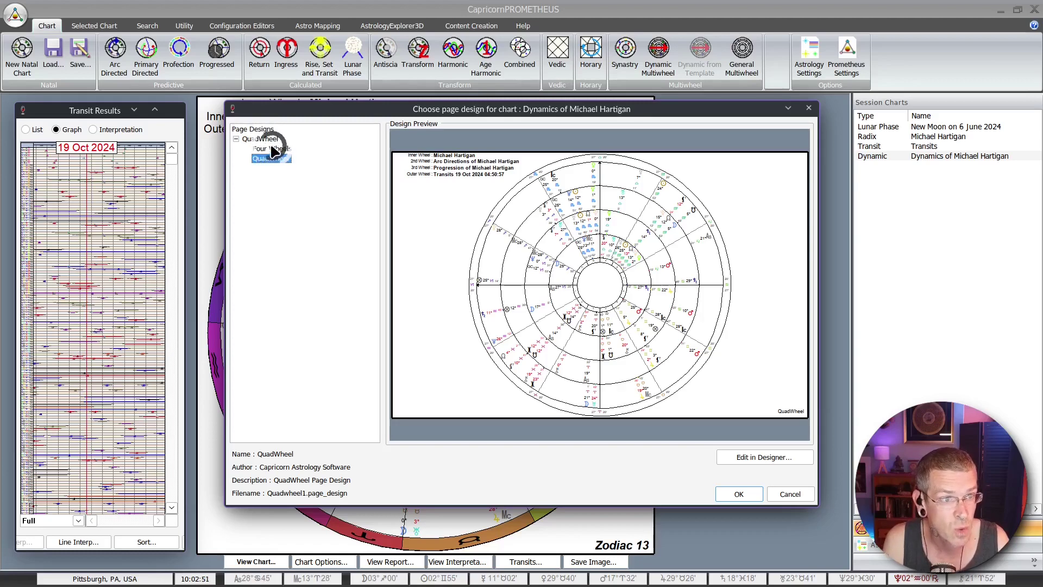
click(272, 149)
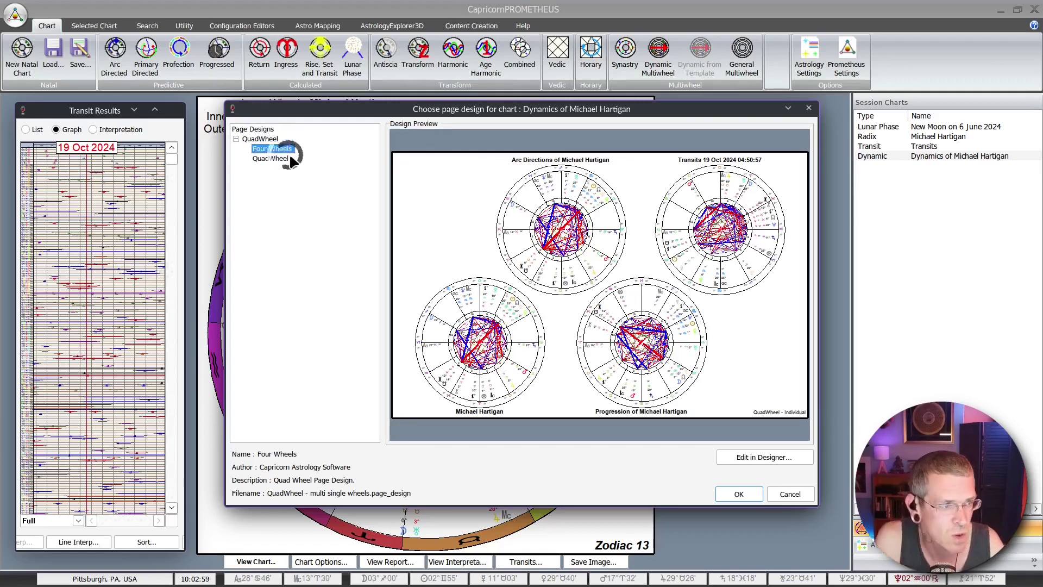
click(786, 492)
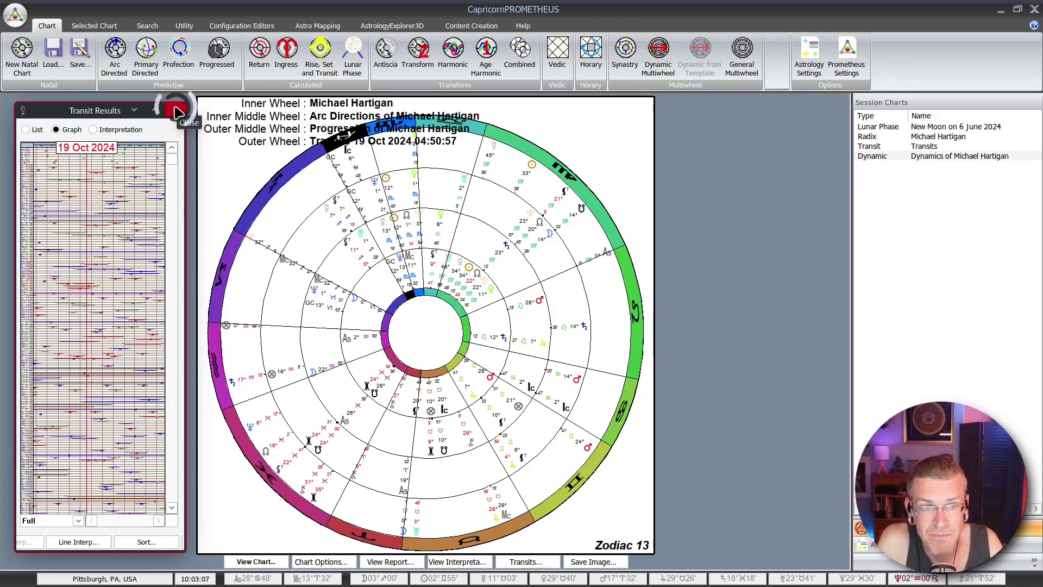
- Enlarge the transit results window, place the date line on 9 Jul 2024 and look through the aspects to natal Saturn
click(156, 110)
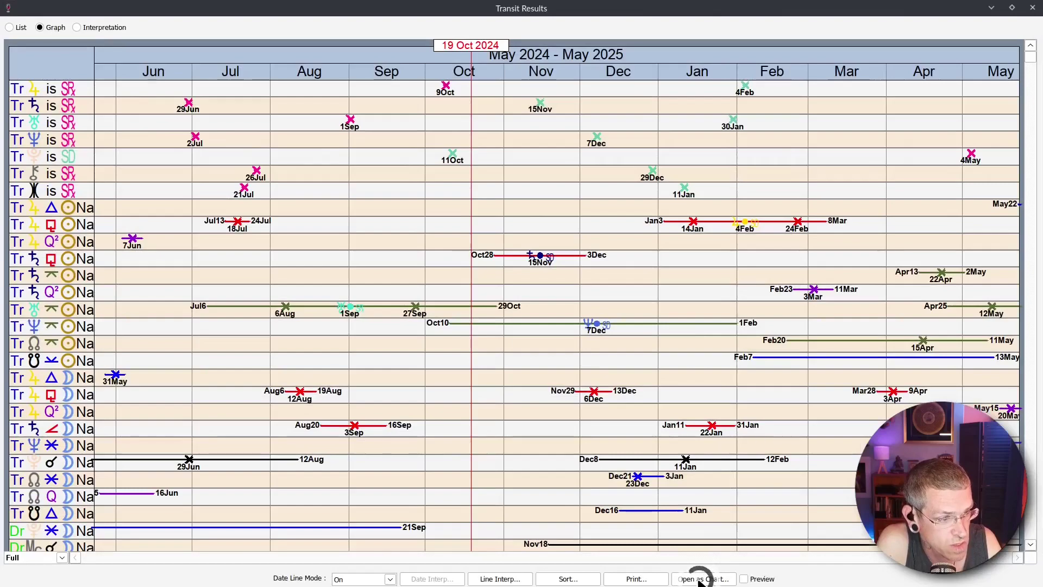
click(1012, 8)
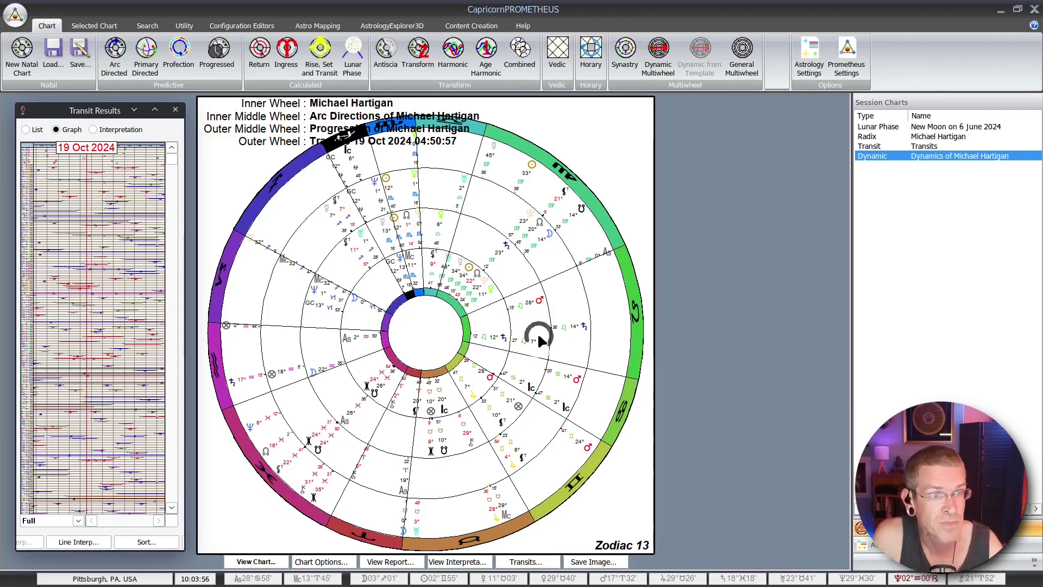
click(177, 196)
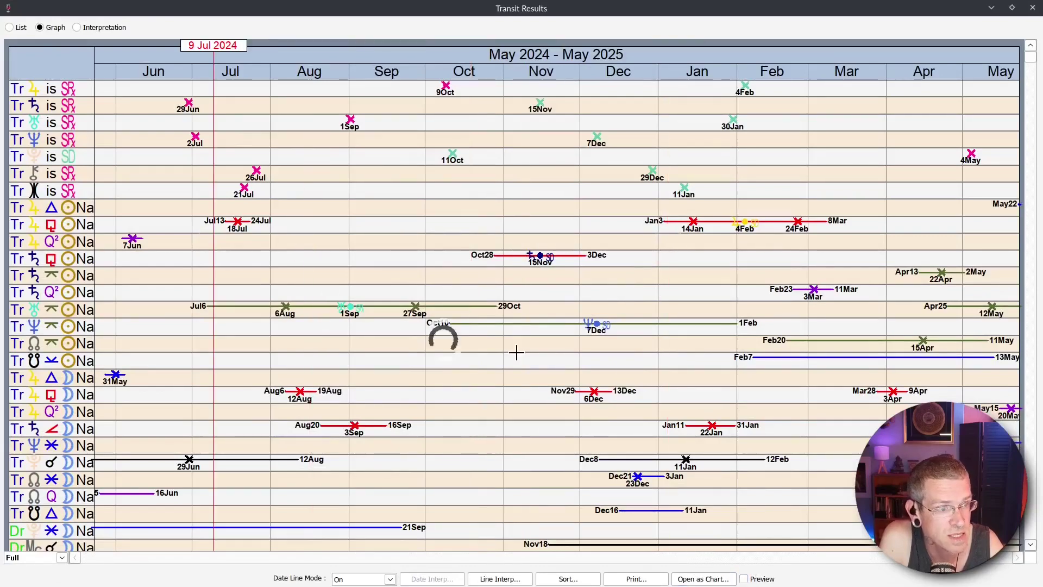
scroll(582, 396, down, 9)
scroll(582, 396, down, 1)
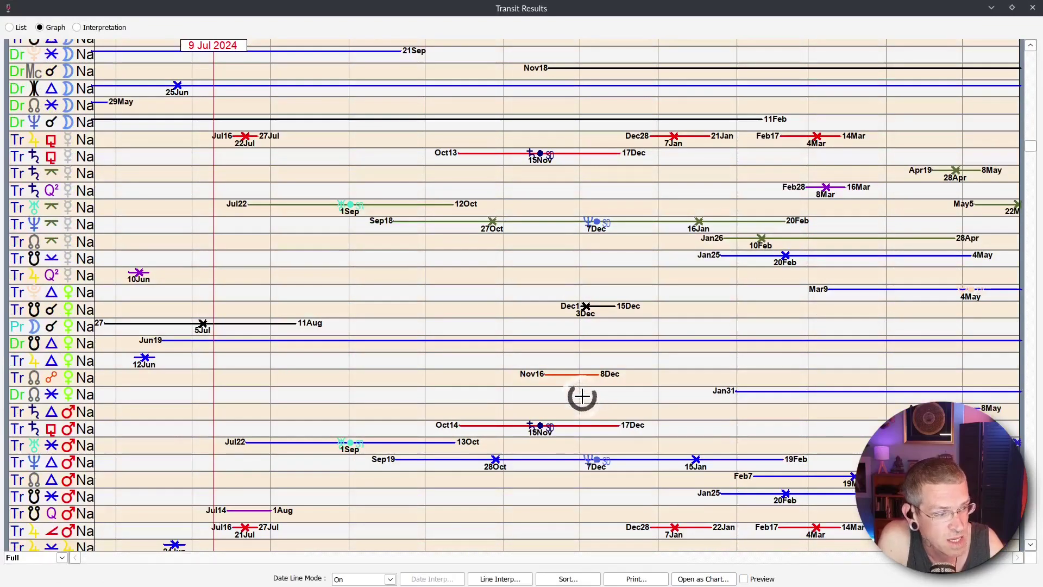
scroll(582, 396, down, 5)
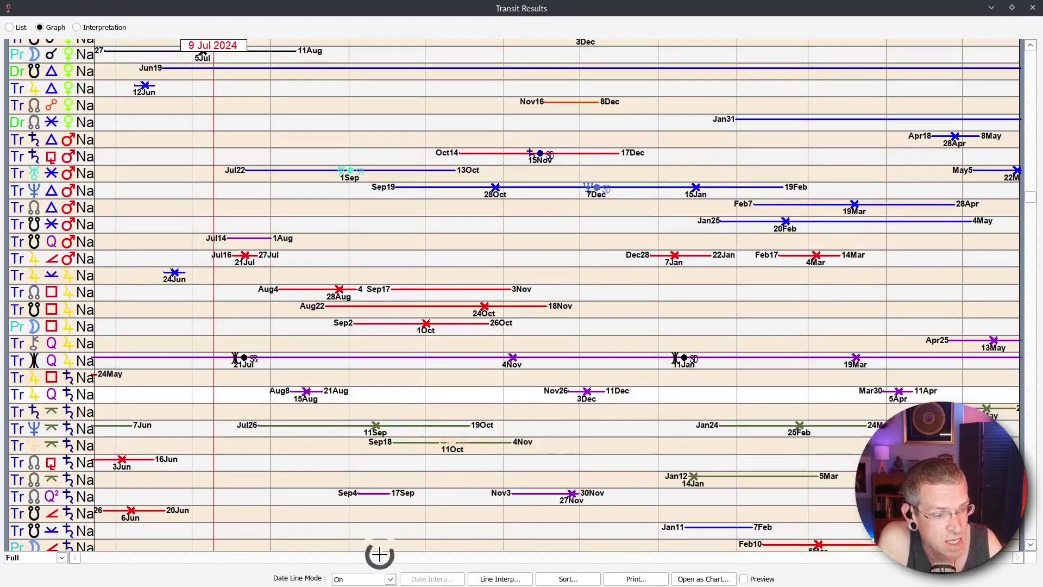
- Set the date line mode to Sort to top and review the aspects active on 9 Jul 2024
click(382, 579)
click(367, 563)
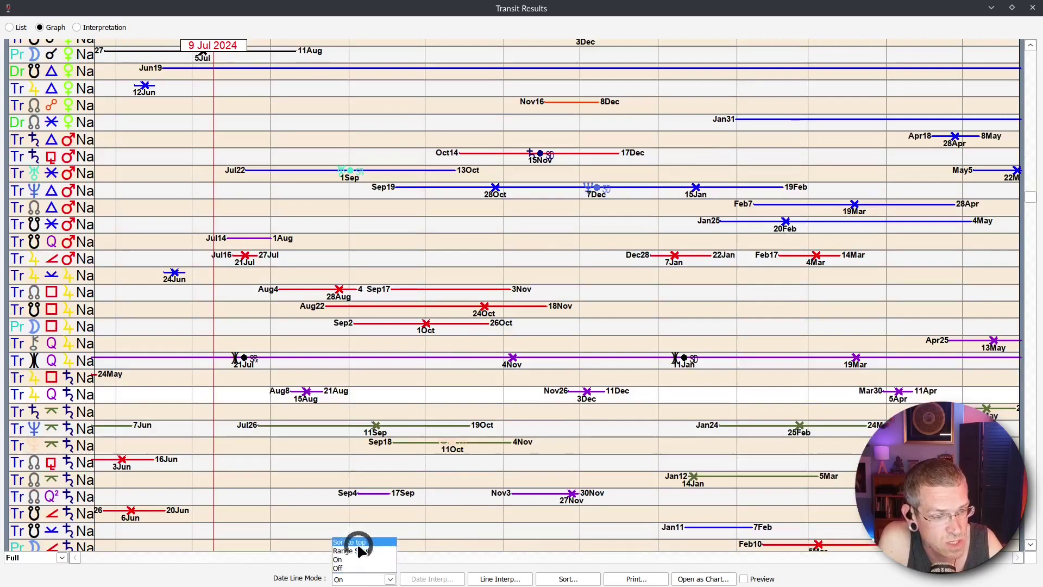
scroll(379, 364, up, 6)
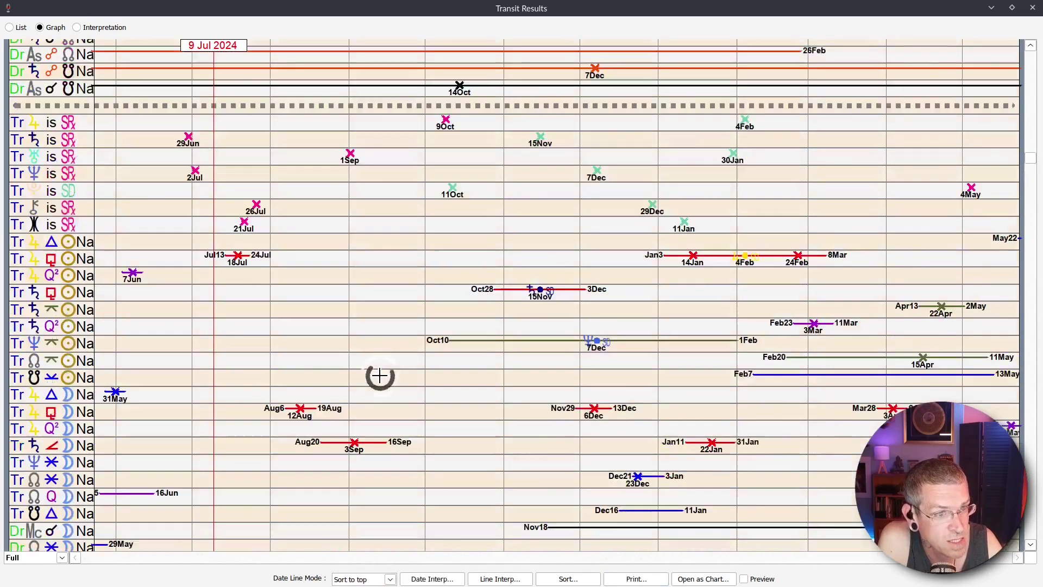
scroll(379, 377, up, 6)
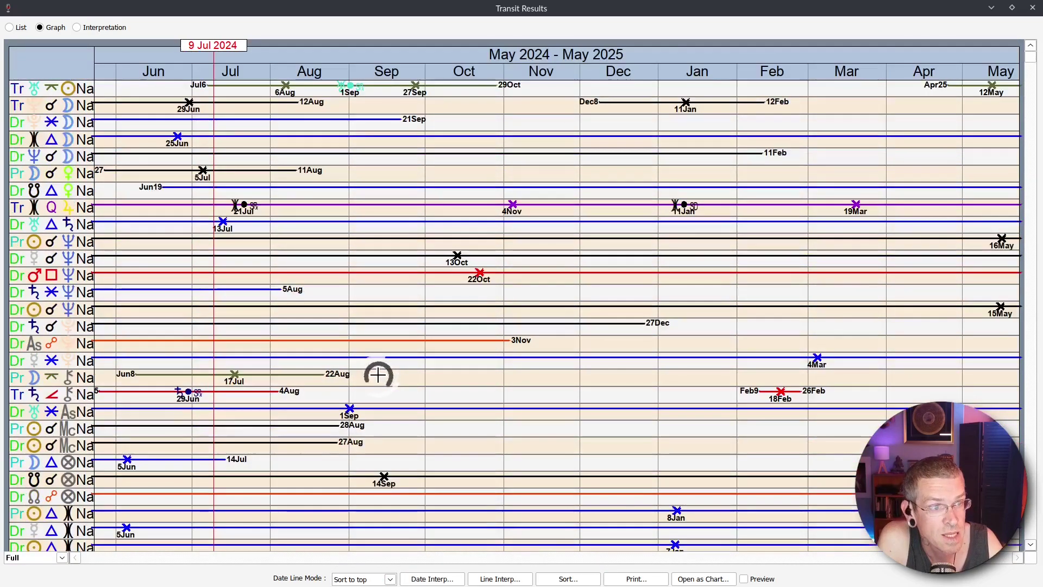
- Move the date line to 24 Sep 2024 and turn on the chart preview for that date
click(332, 237)
drag(332, 237, 409, 240)
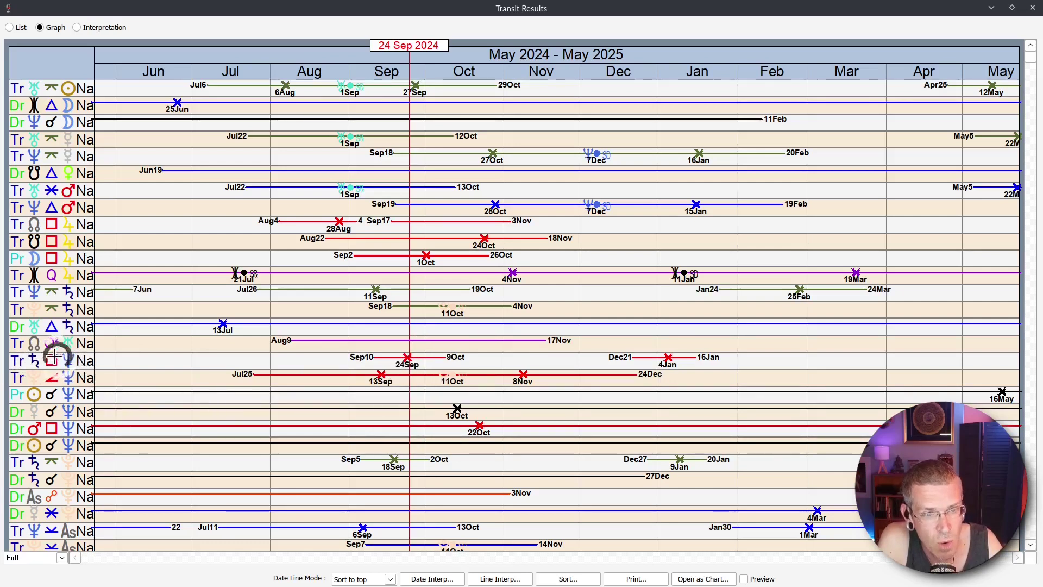
click(744, 579)
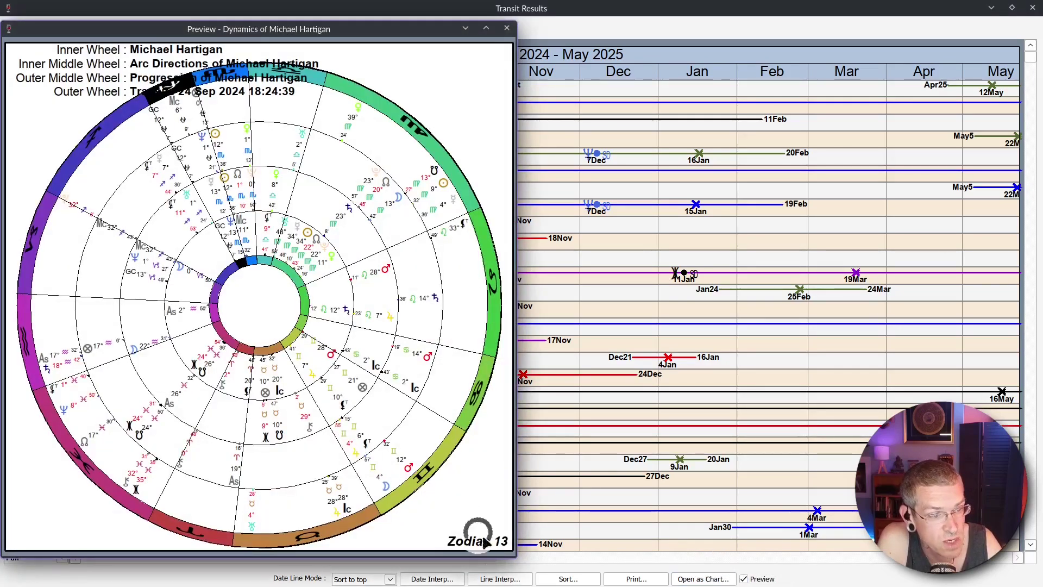
- Shrink the chart preview, move it off the date line and close it, and restore the transit results window to its smaller size
drag(515, 559, 354, 383)
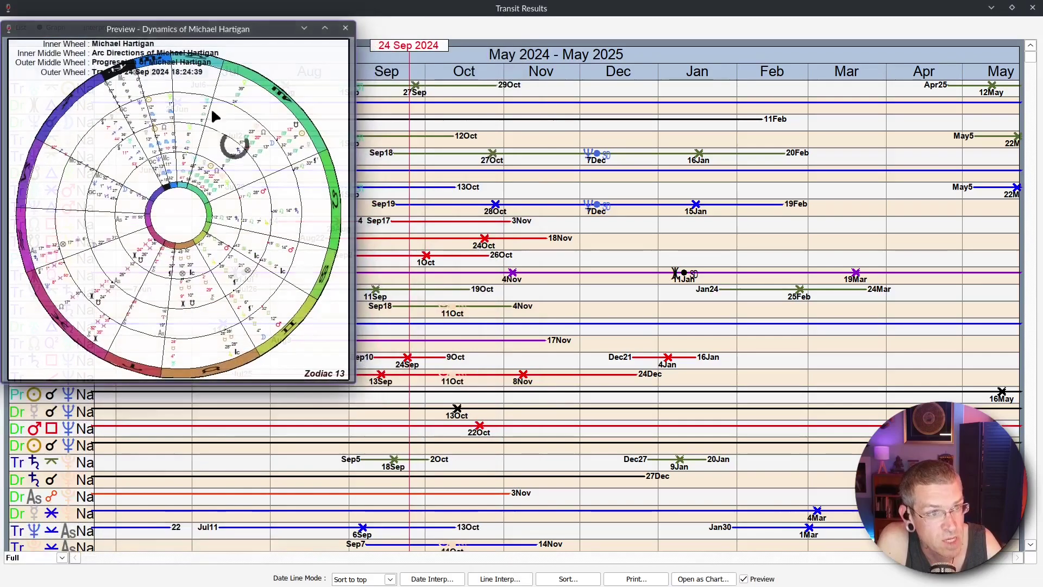
drag(152, 37, 803, 155)
click(977, 175)
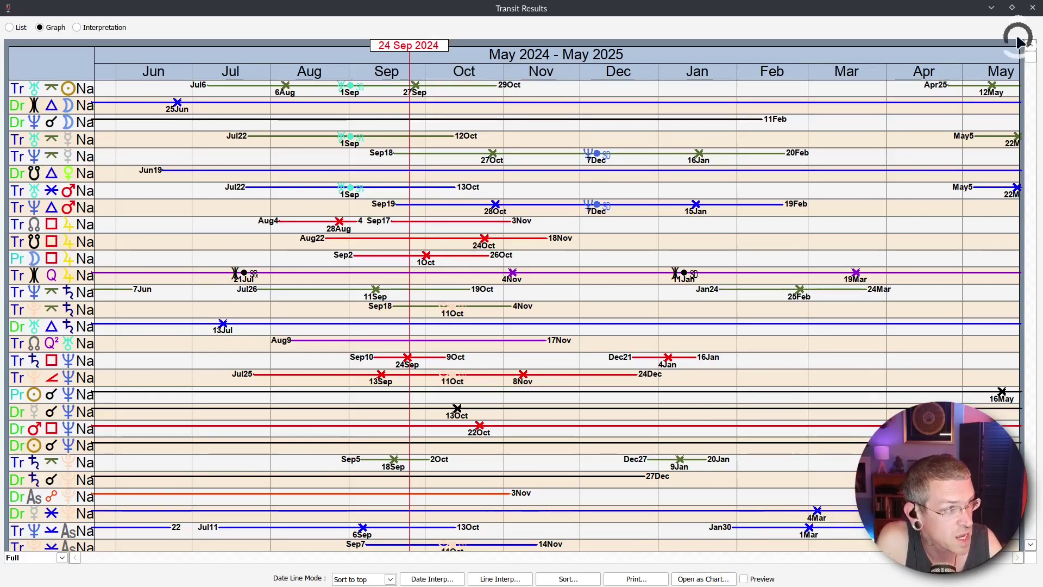
click(1012, 8)
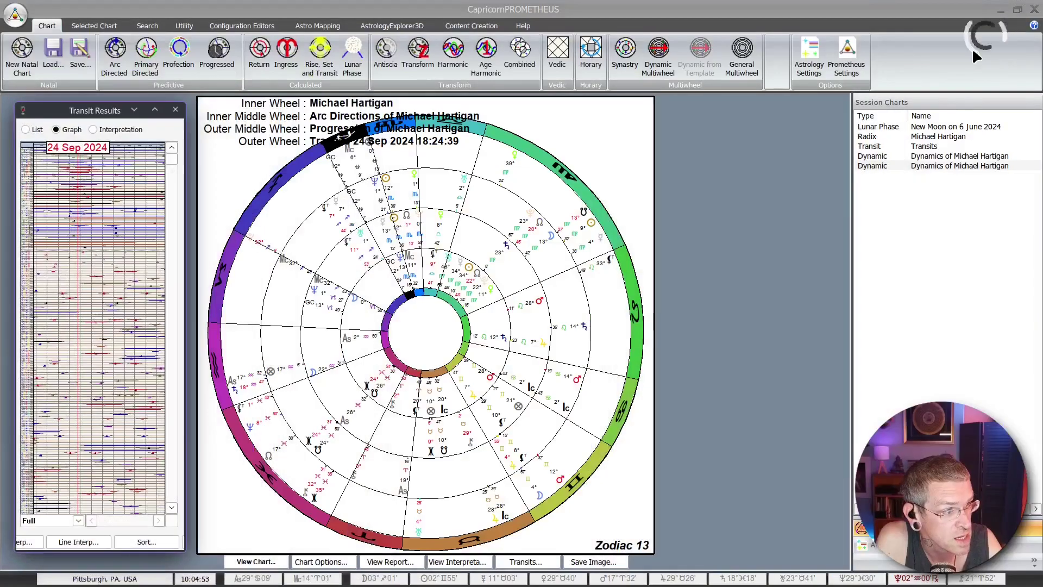
- View the point interpretation for the Midheaven in the 24 Sep 2024 dynamic chart and close it
click(945, 165)
double_click(364, 154)
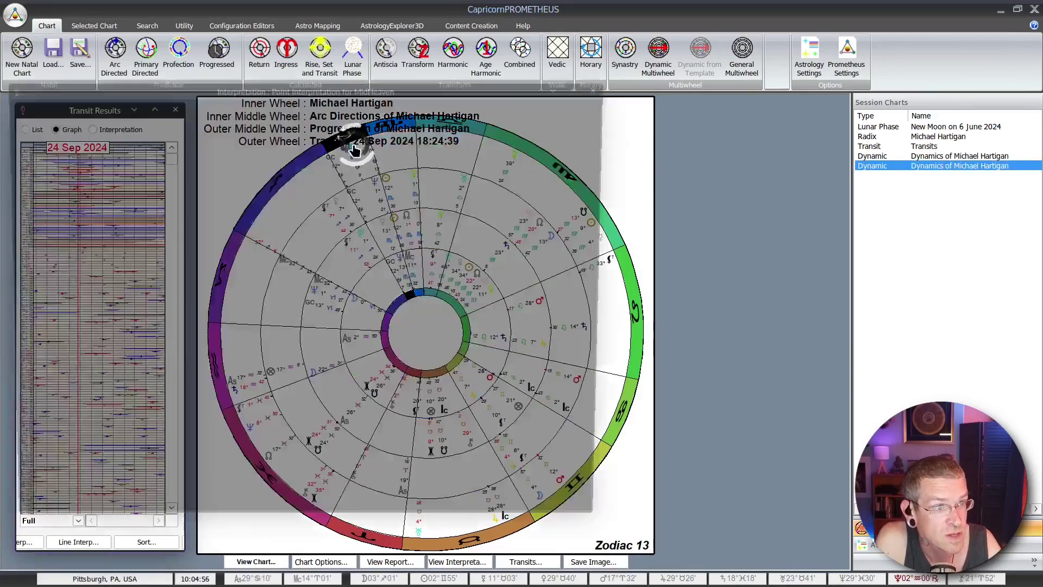
click(634, 127)
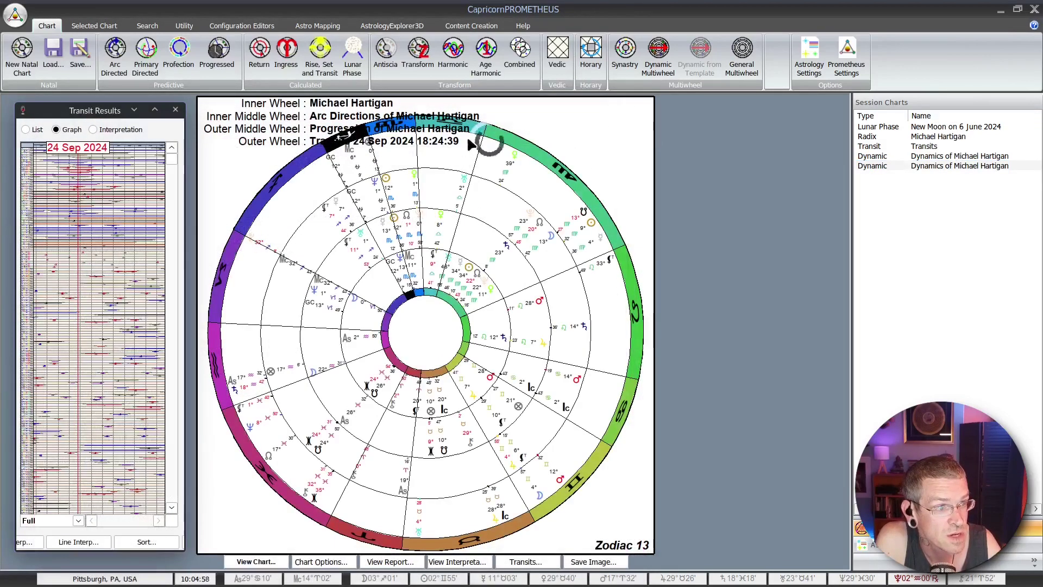
- Delete both dynamic charts from the session charts, confirming each deletion
click(945, 156)
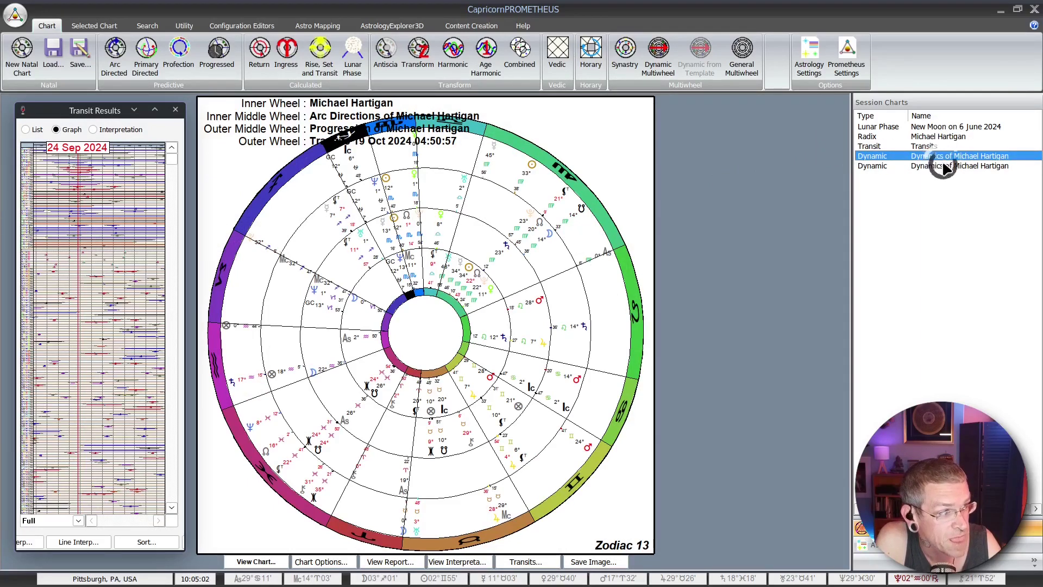
right_click(942, 166)
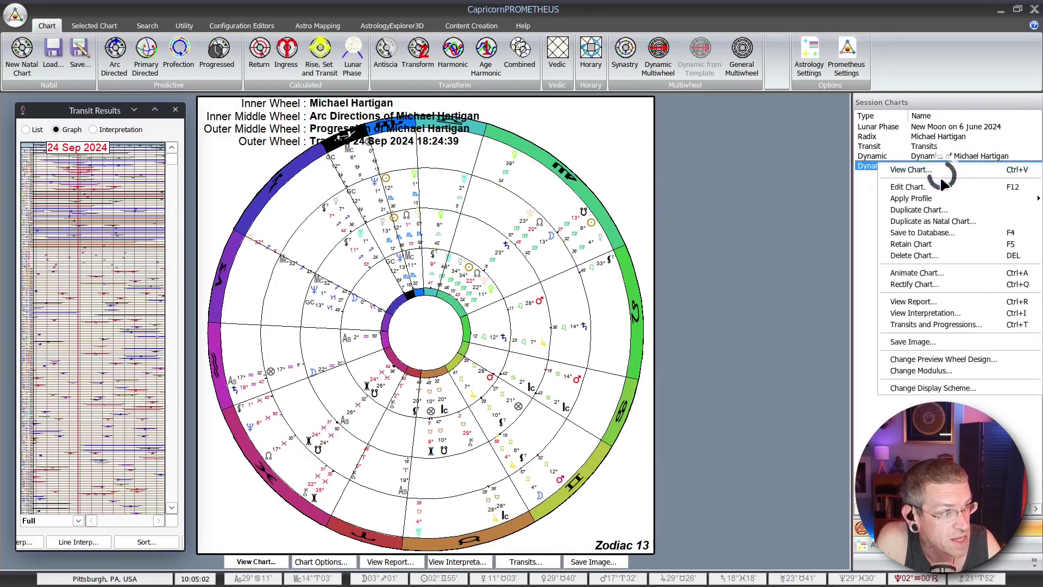
click(915, 255)
click(497, 323)
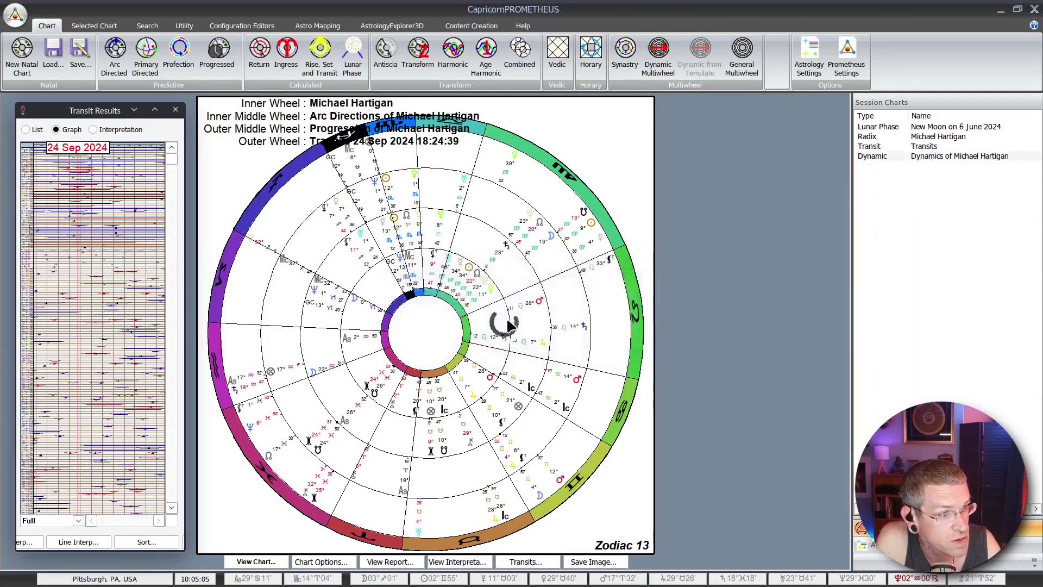
right_click(935, 157)
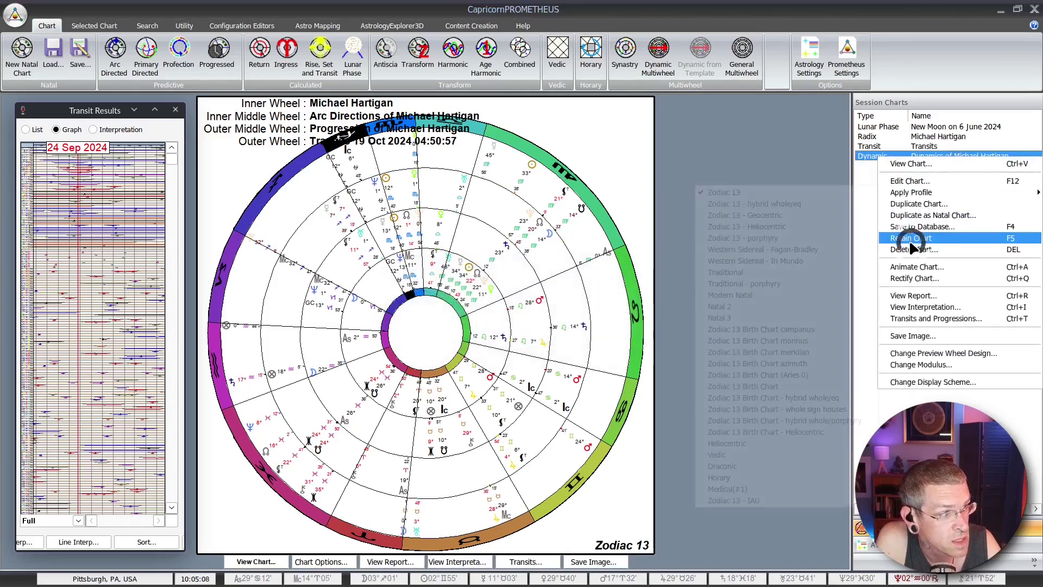
click(913, 254)
click(495, 324)
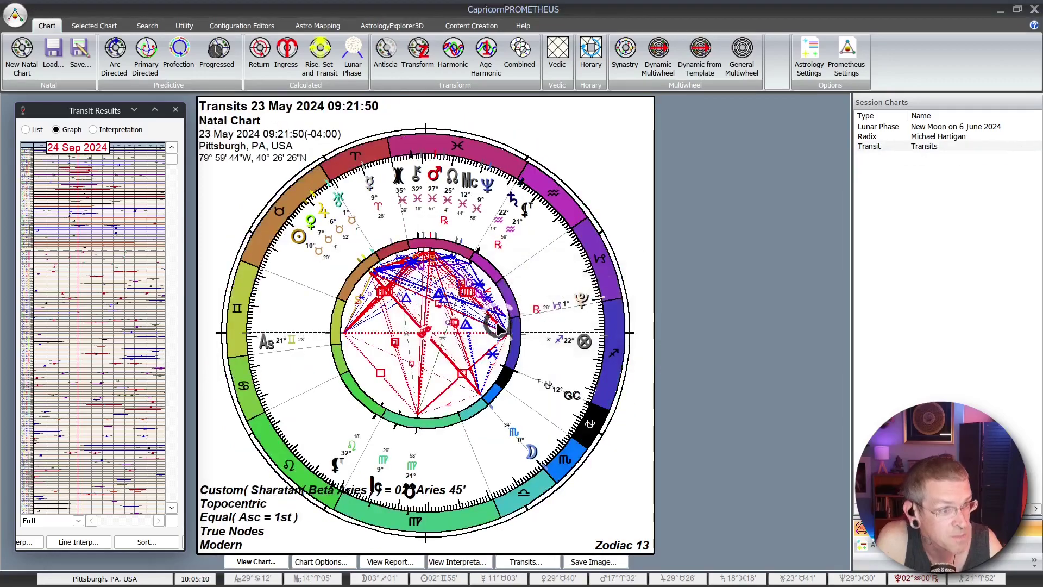
- Maximize the transit results window and set the date line mode to On
click(155, 109)
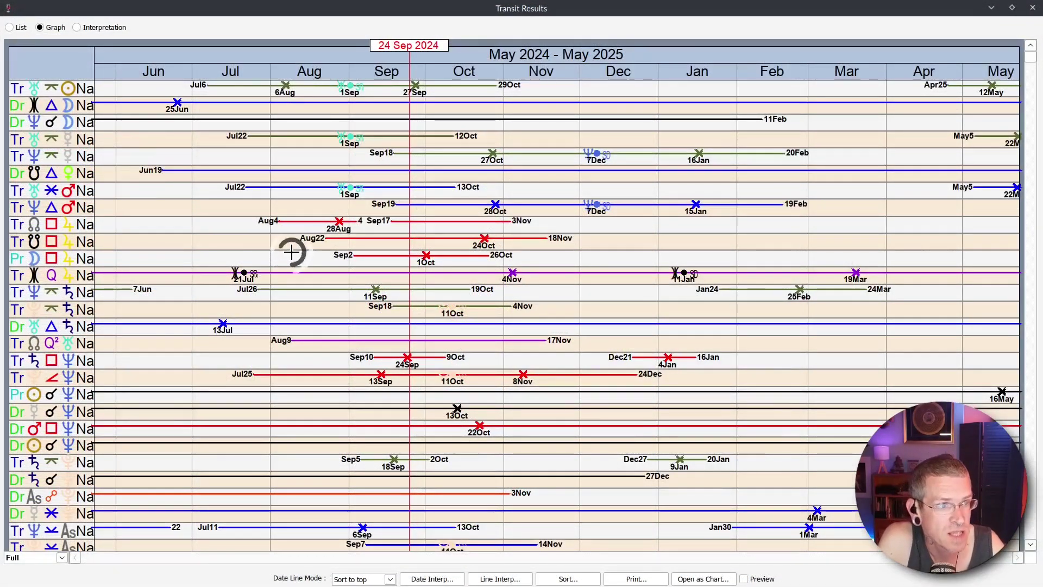
click(364, 579)
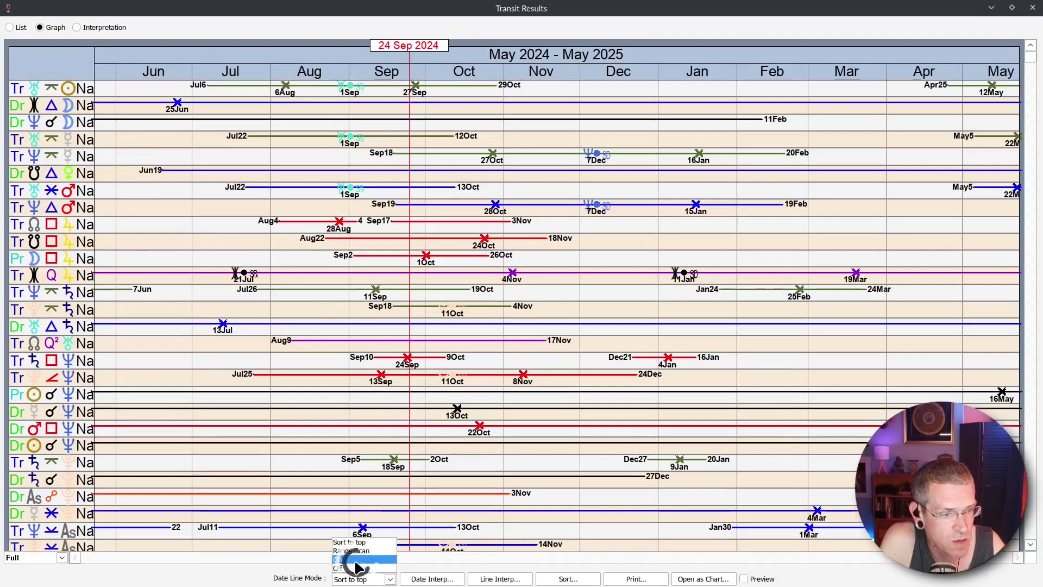
click(355, 559)
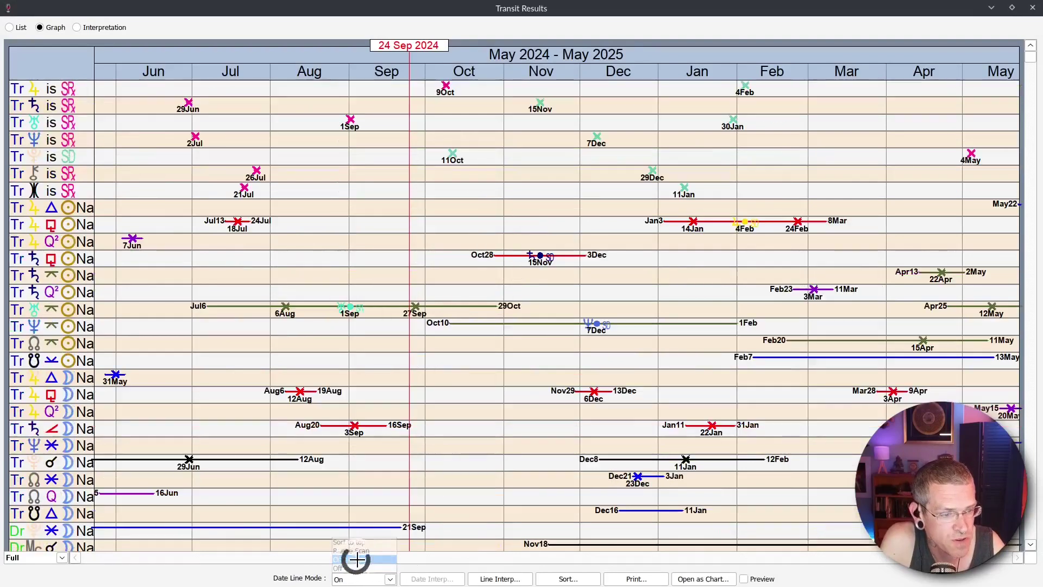
- Turn on the chart preview, move the date line to 11 Jan 2025 and reposition the preview to uncover the transit lines
click(743, 579)
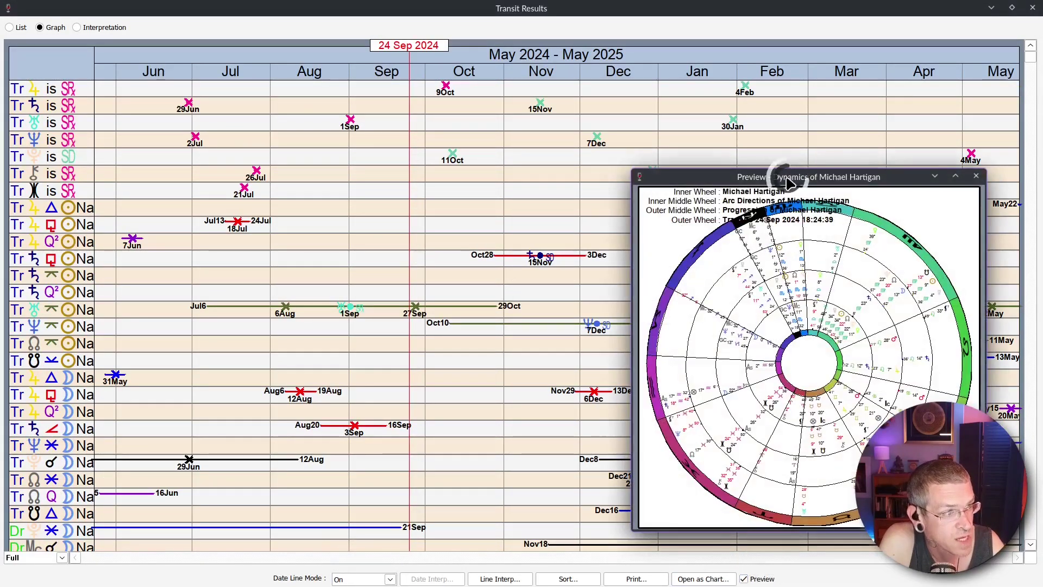
drag(788, 175, 190, 102)
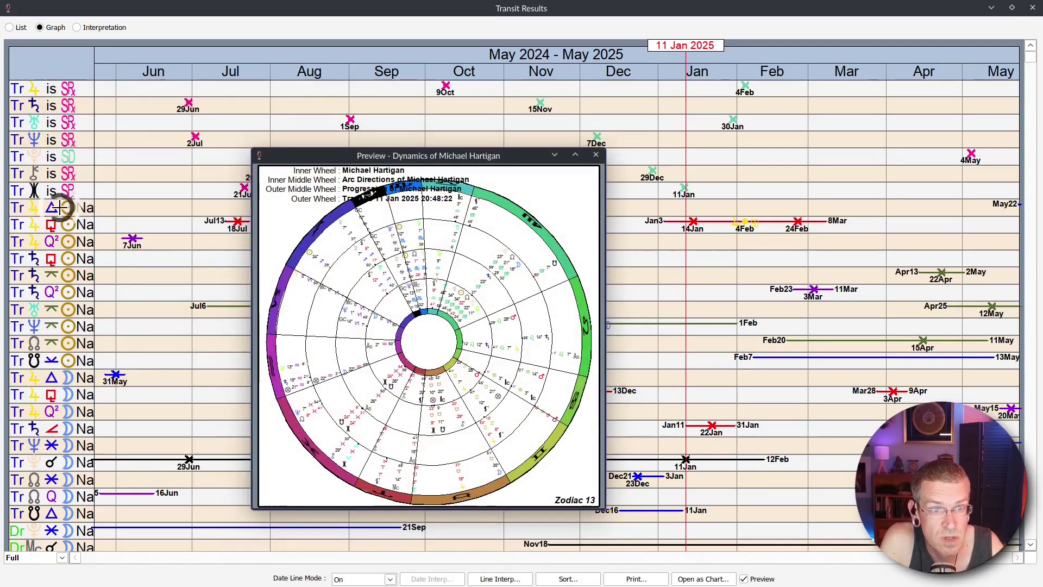
click(54, 207)
drag(380, 156, 679, 151)
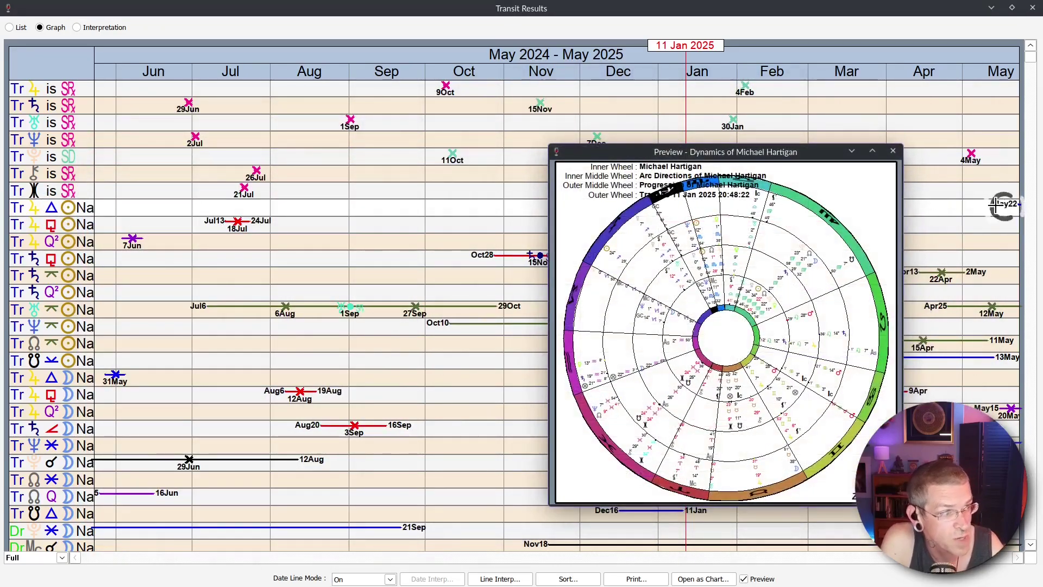
drag(778, 148, 360, 167)
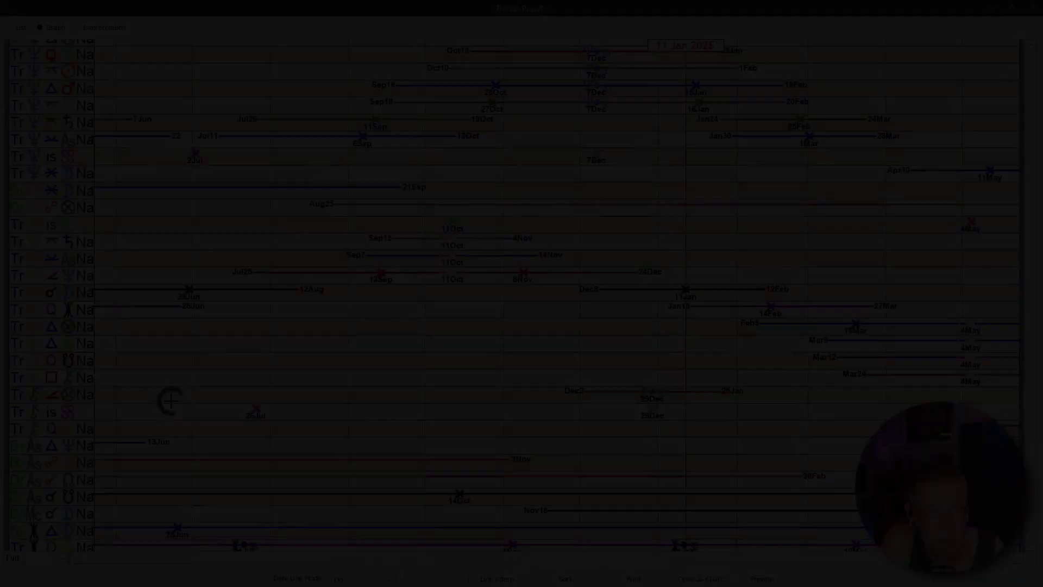
- Find the transiting Saturn rows in the graph and show the 11 Jan 2025 chart preview maximized
scroll(170, 401, up, 9)
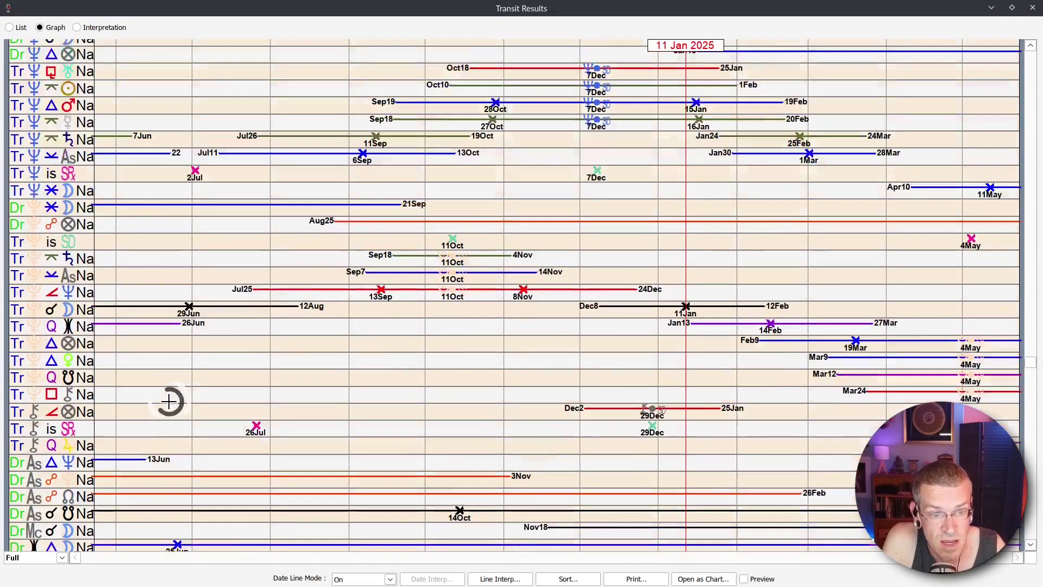
scroll(168, 402, up, 2)
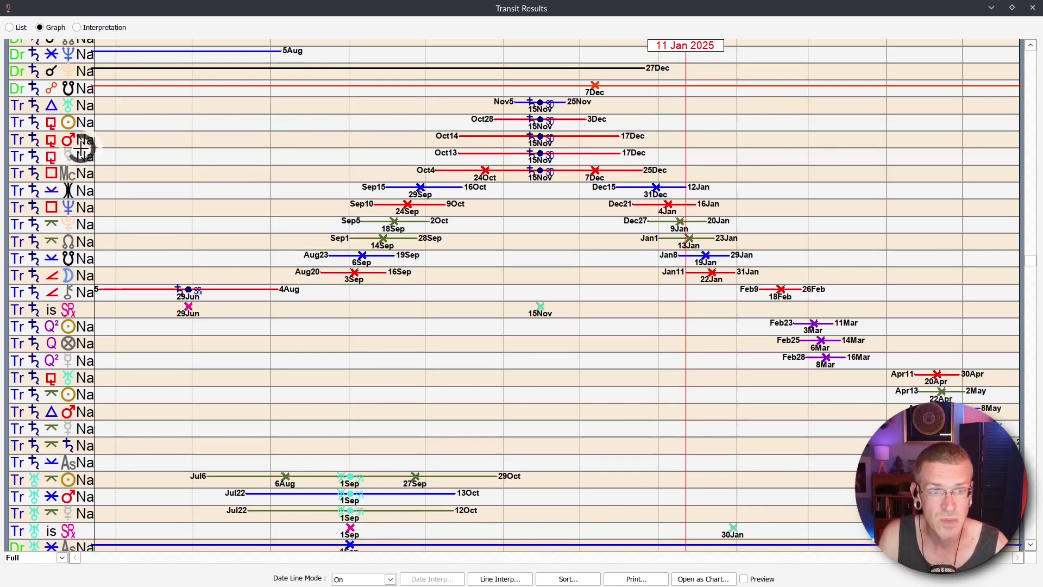
scroll(76, 187, up, 1)
scroll(76, 187, down, 1)
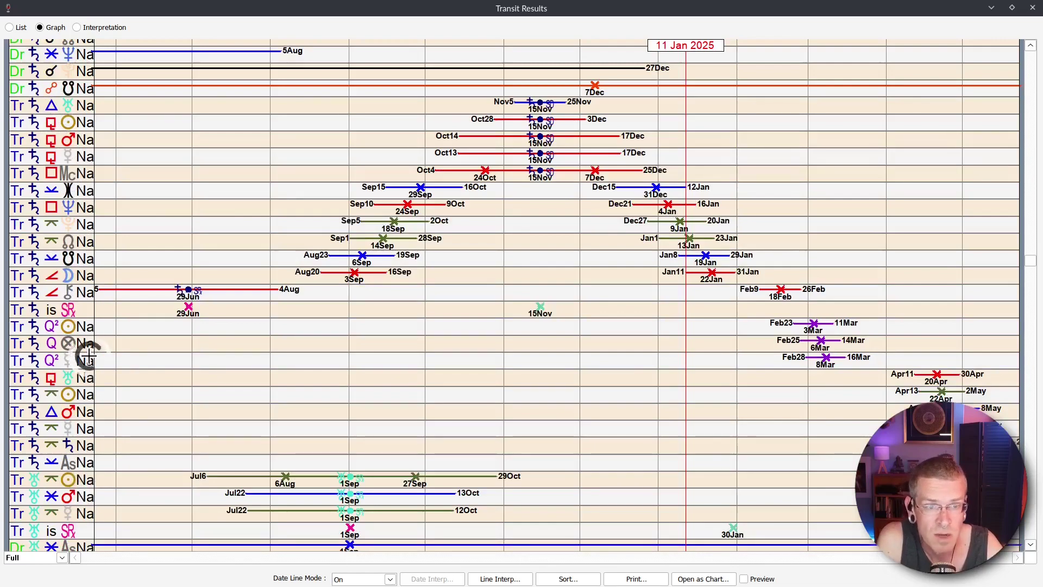
click(749, 579)
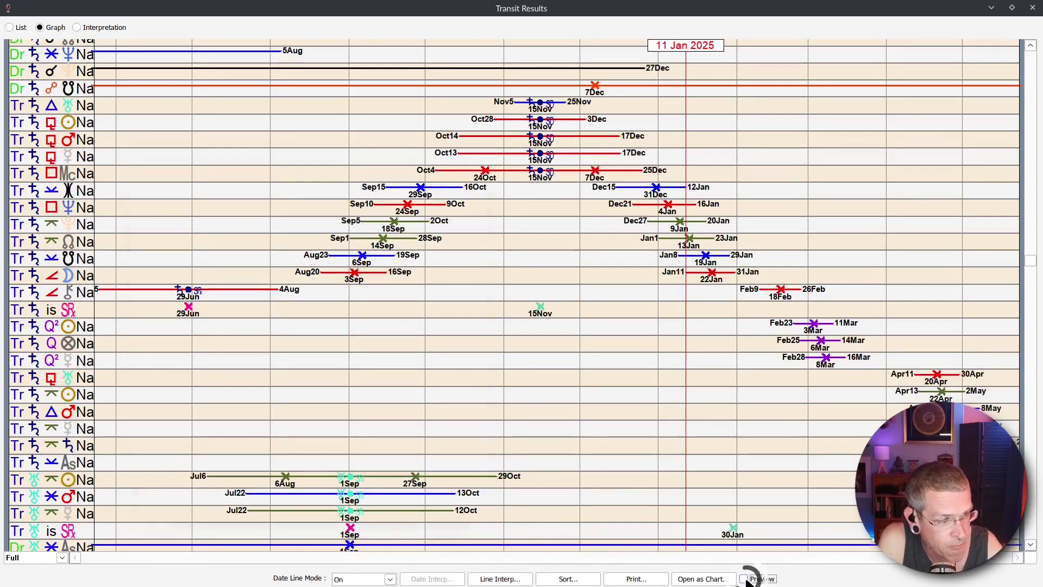
click(459, 170)
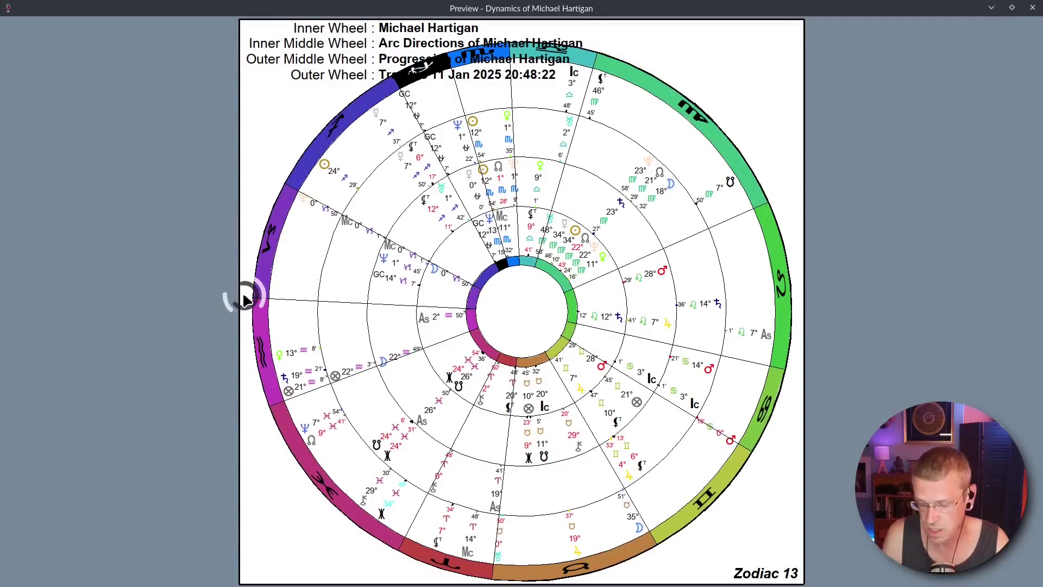
- Mark the outer wheel's Capricorn and Aquarius segments, transiting Saturn and the inner Leo segment freehand in red, and clear the marks
drag(244, 297, 276, 189)
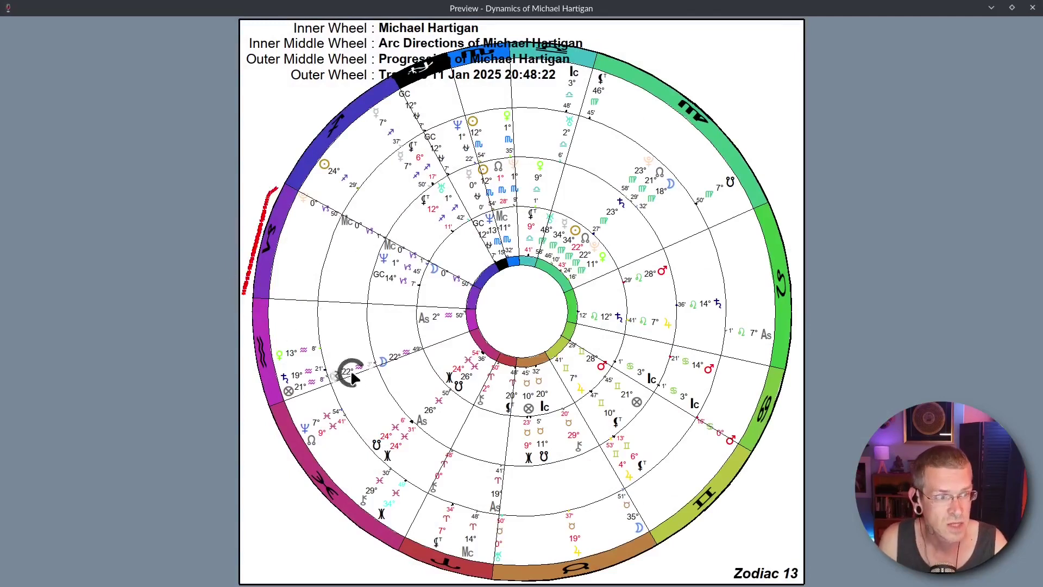
mouse_move(274, 408)
mouse_down()
mouse_move(264, 354)
mouse_move(289, 393)
mouse_move(226, 321)
mouse_up()
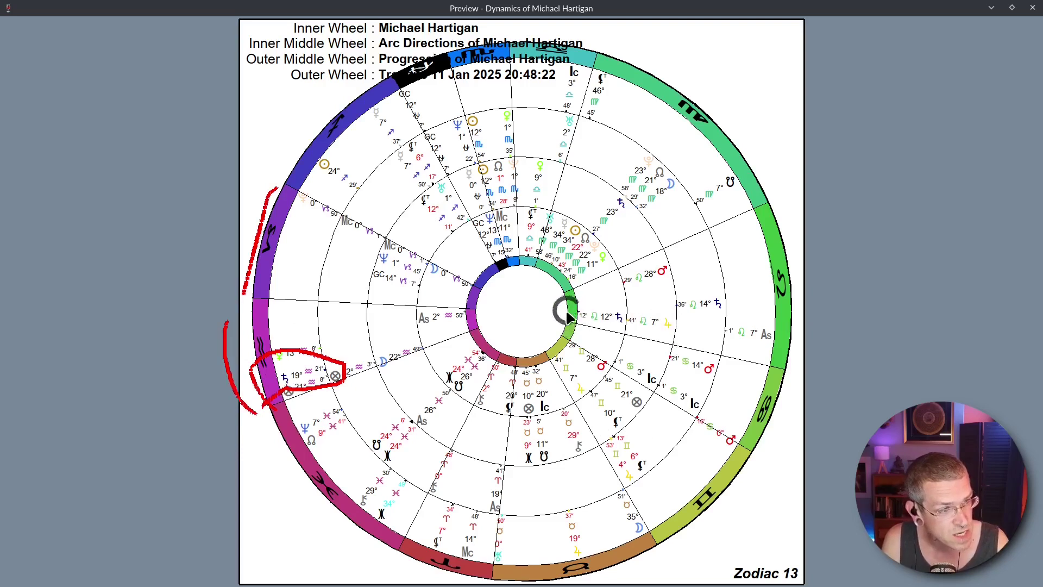
drag(562, 323, 560, 308)
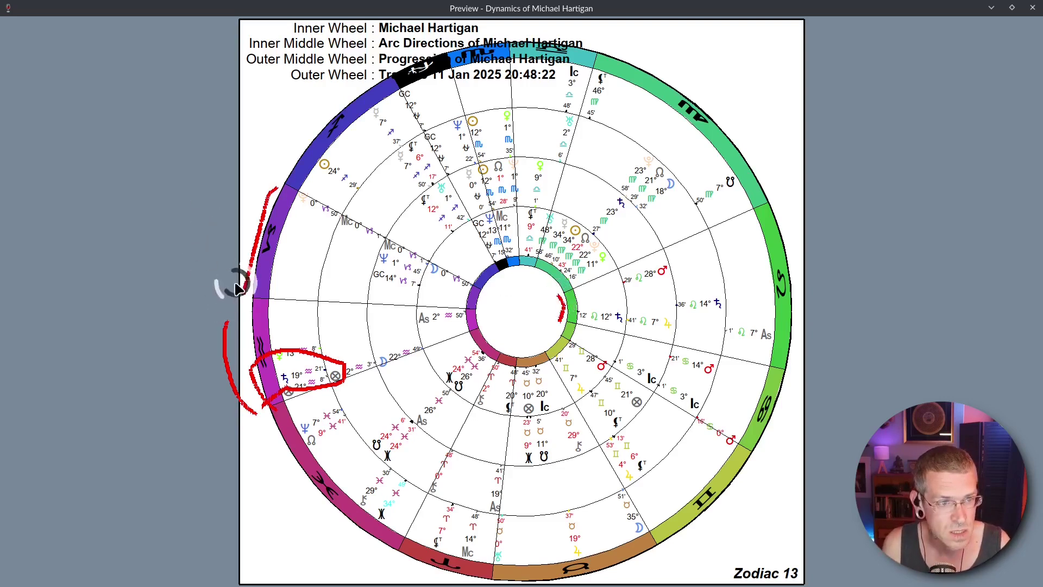
mouse_move(233, 284)
mouse_down()
mouse_move(240, 202)
mouse_move(332, 208)
mouse_move(275, 326)
mouse_move(223, 282)
mouse_up()
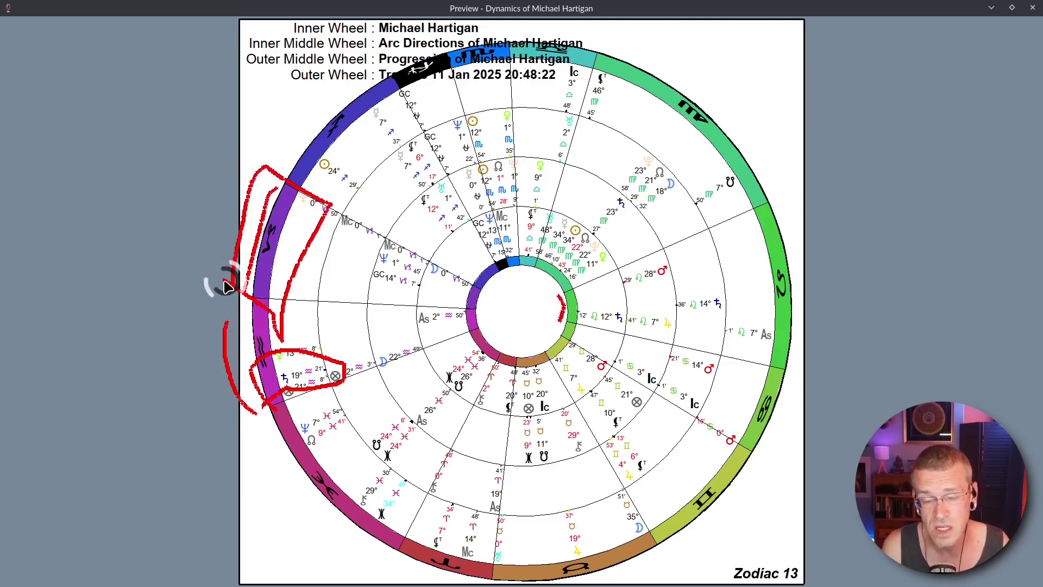
key(Escape)
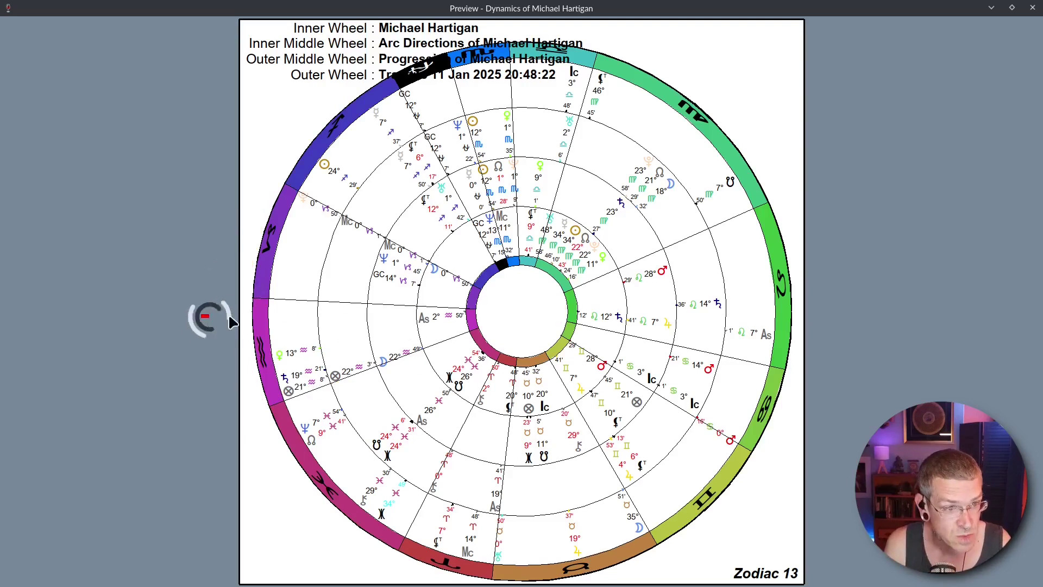
- Draw a red opposition line across the wheel from Aquarius to natal Saturn, mark the Capricorn segment again and clear the drawing
drag(205, 316, 319, 314)
drag(518, 308, 600, 310)
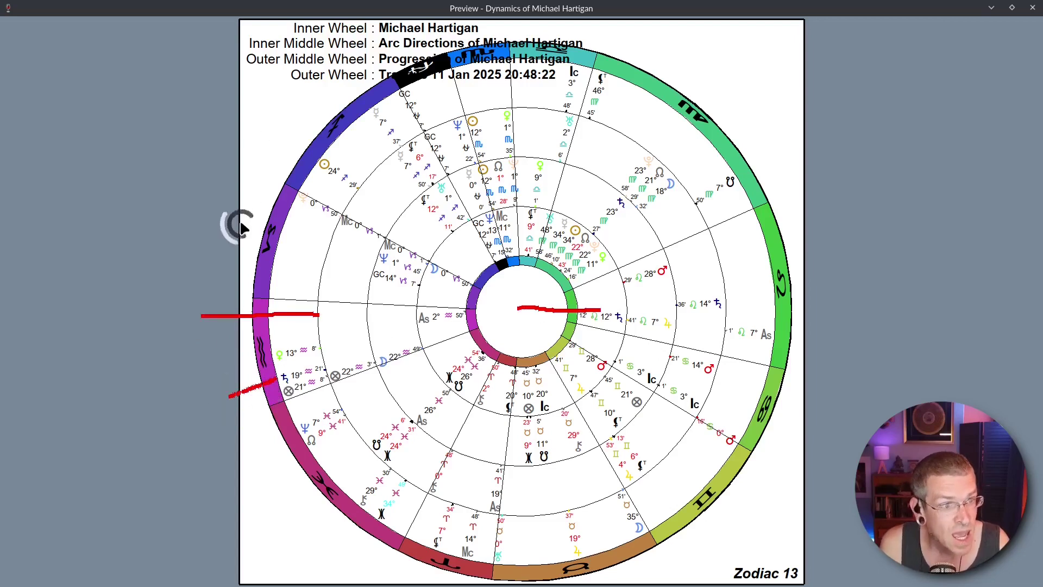
drag(276, 172, 233, 290)
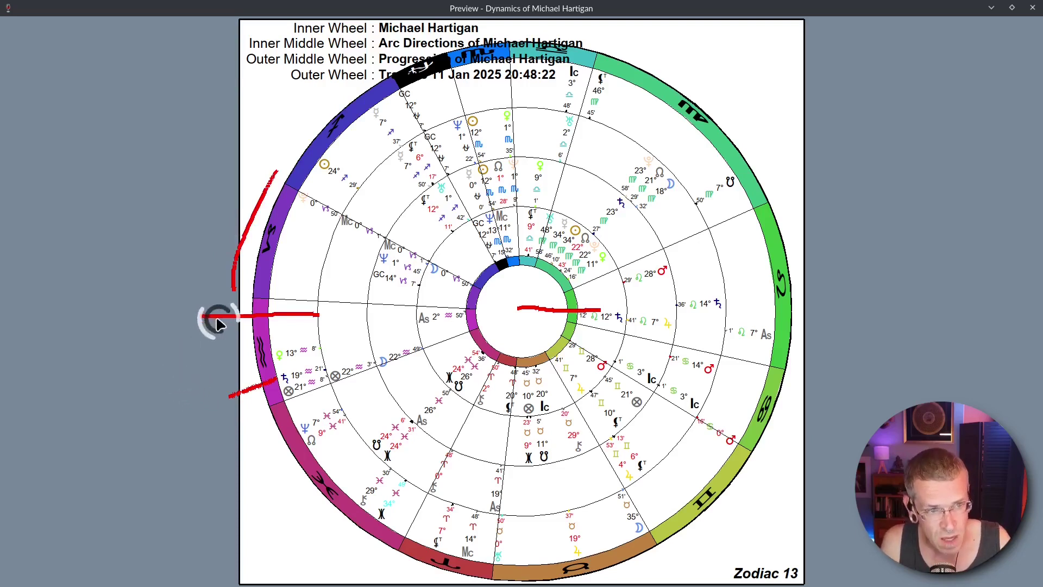
mouse_move(171, 315)
mouse_down()
mouse_move(821, 300)
mouse_move(598, 317)
mouse_move(165, 319)
mouse_move(629, 306)
mouse_move(815, 326)
mouse_move(366, 317)
mouse_move(179, 328)
mouse_up()
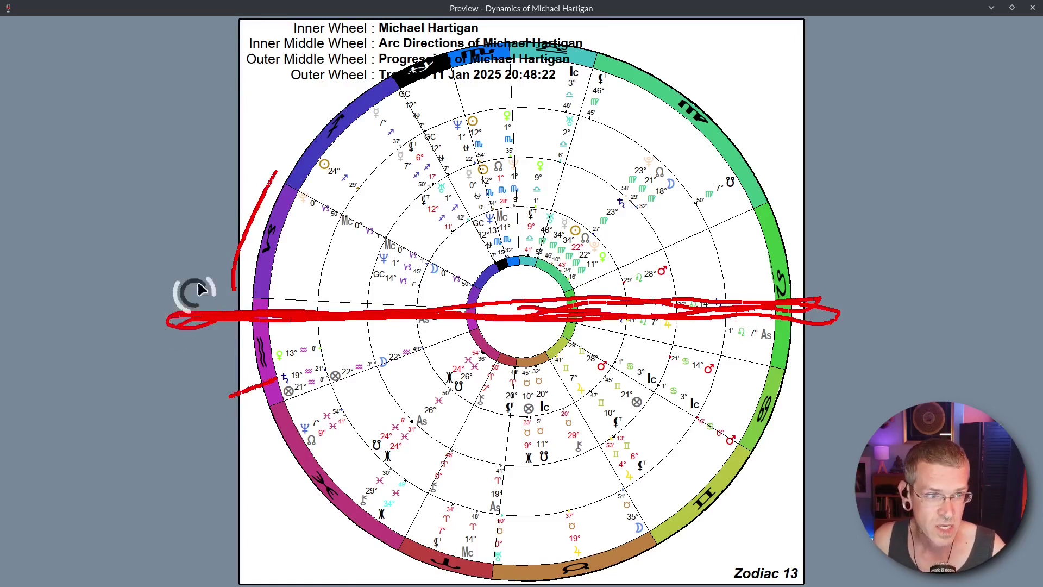
drag(235, 296, 277, 176)
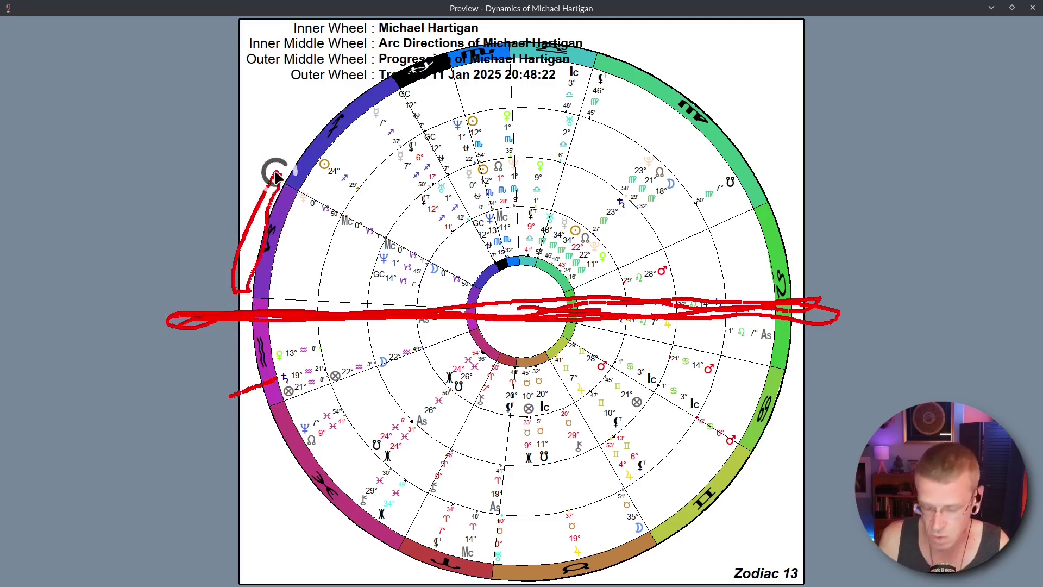
key(super+shift+F11)
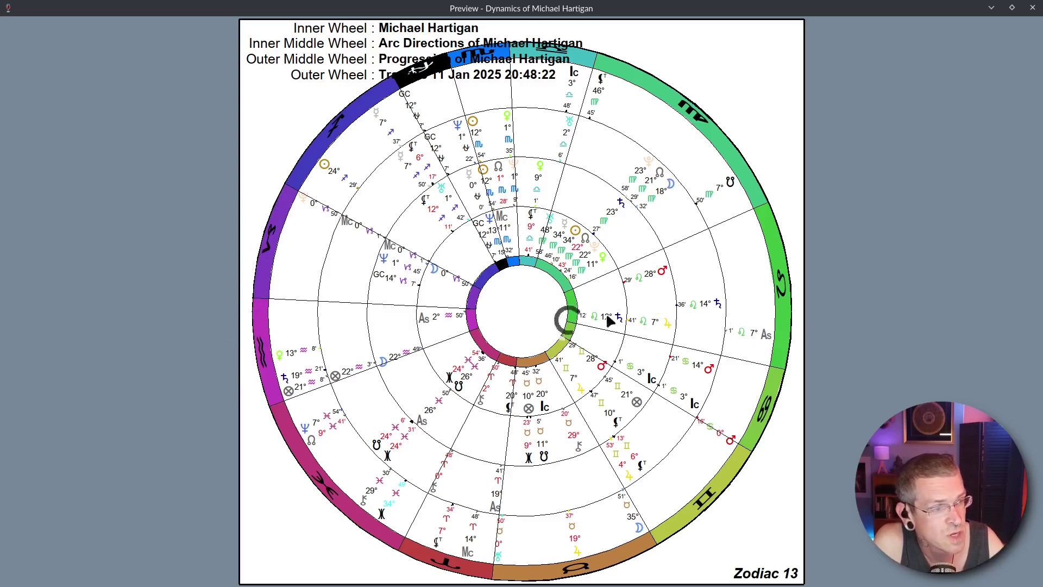
- Restore the 11 Jan 2025 chart preview to a smaller window and close it
click(1012, 7)
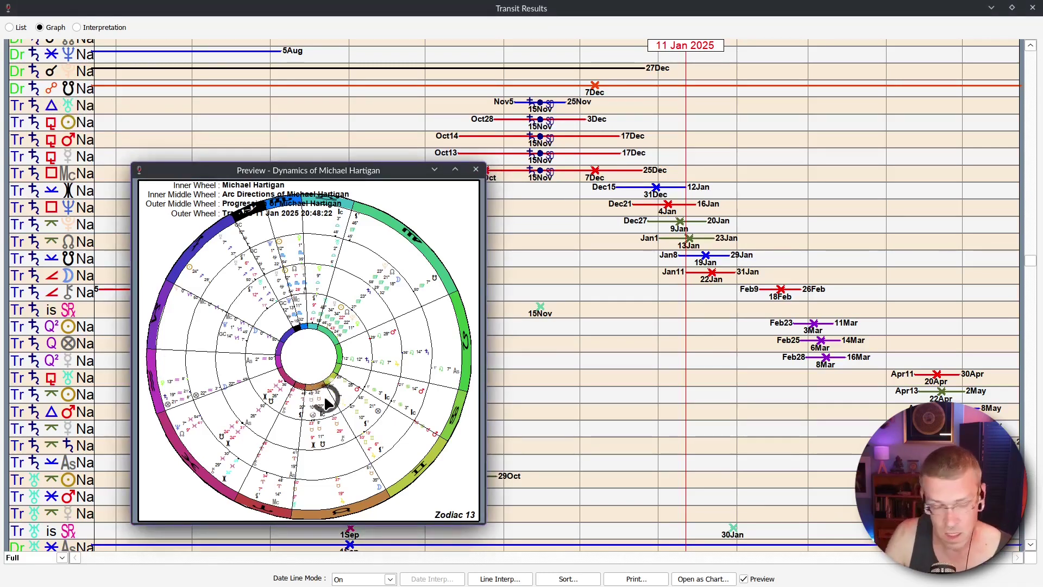
click(476, 171)
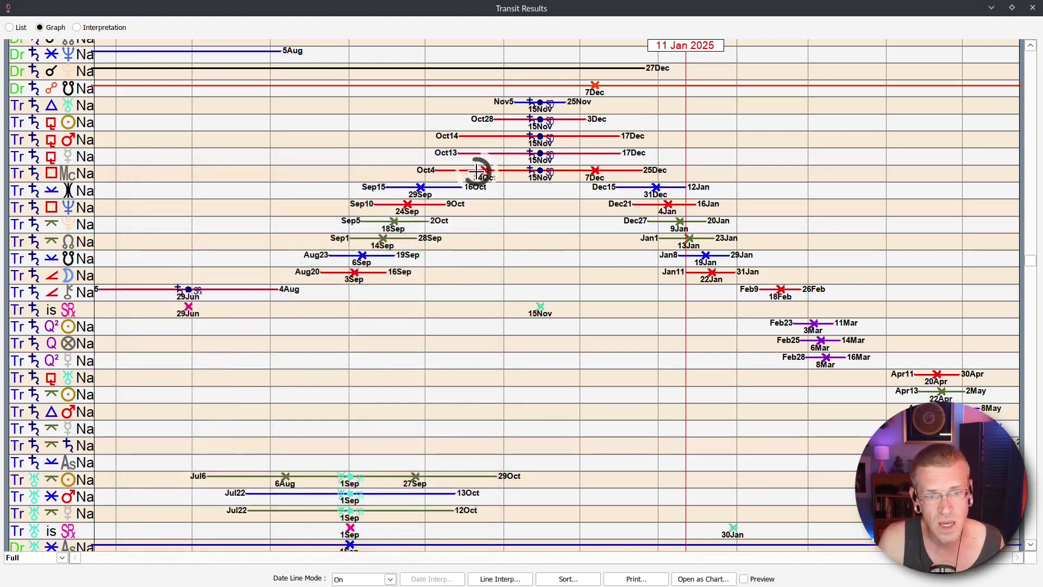